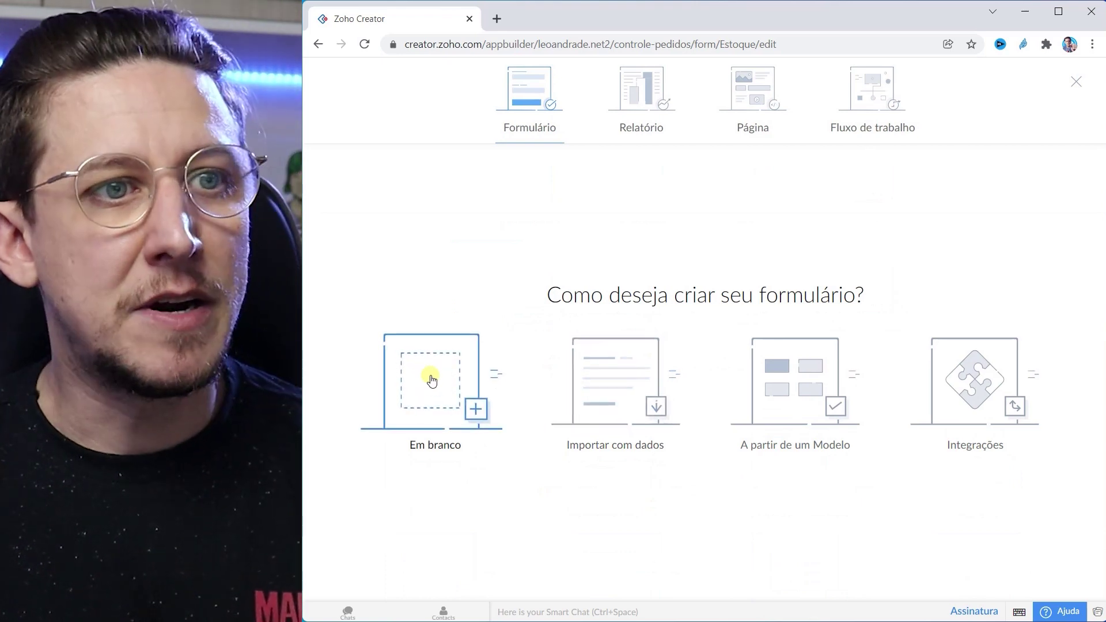
Step: Start a blank form and create it with the name Pedido
left_click(437, 381)
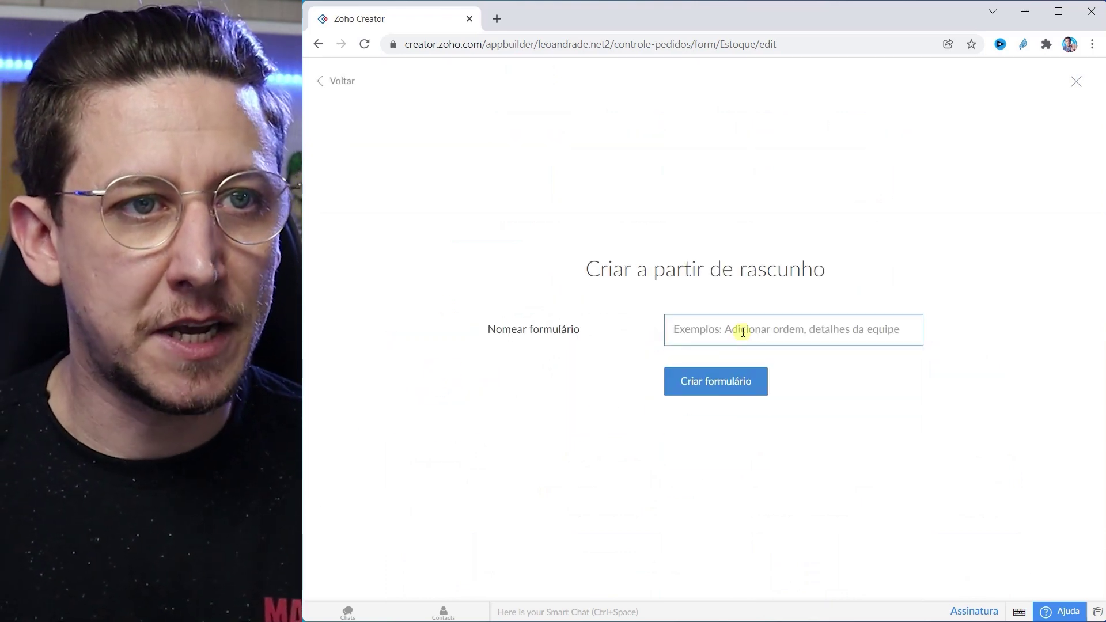
left_click(743, 332)
type("Pedido")
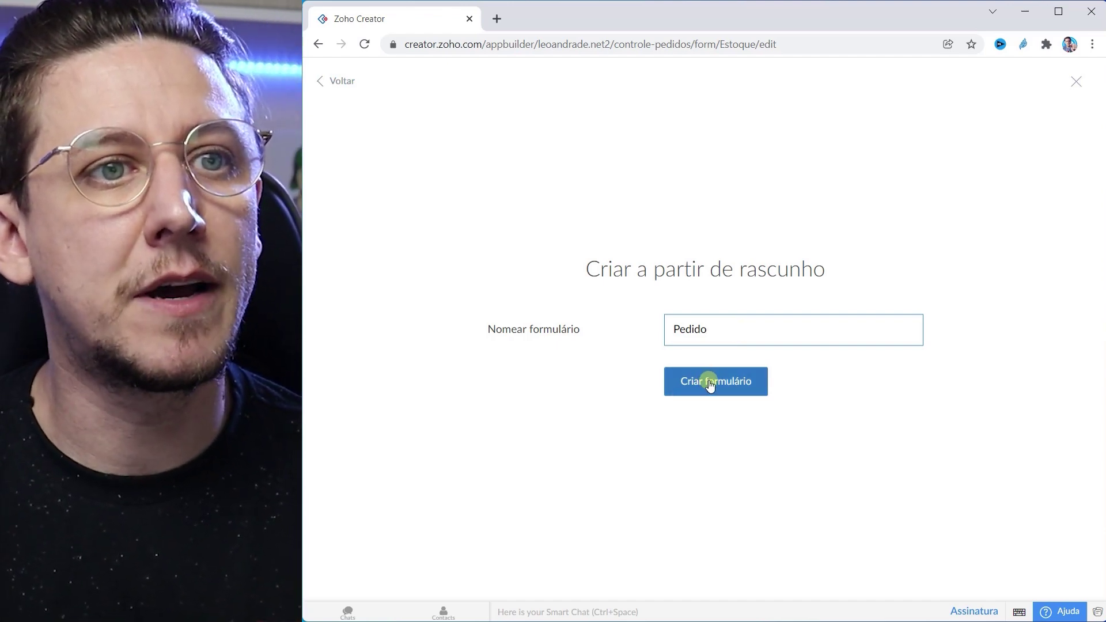
left_click(710, 383)
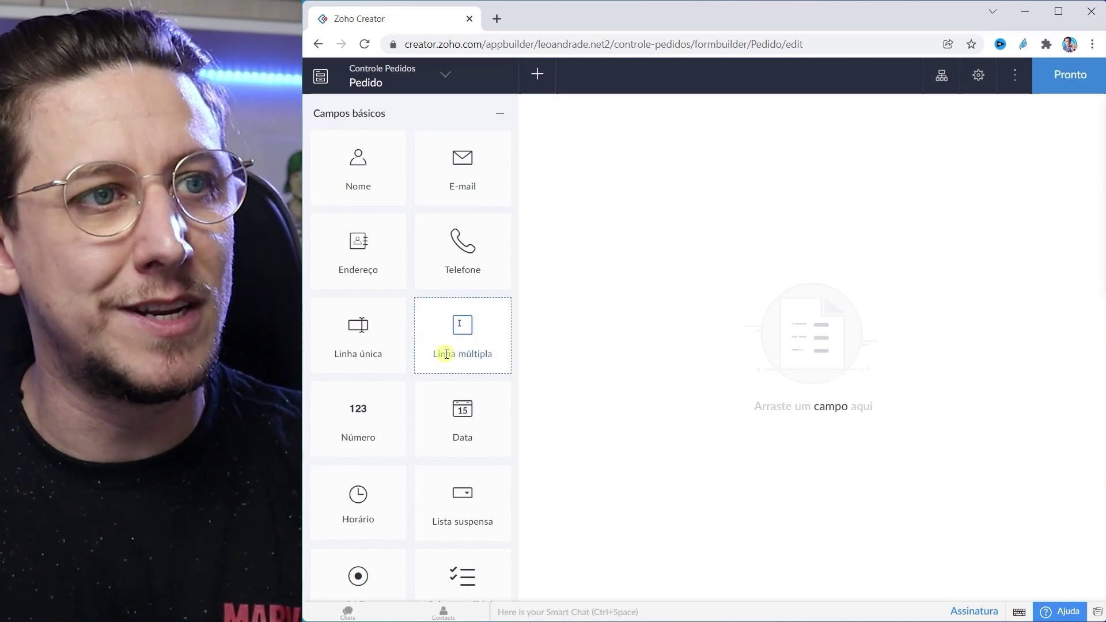
Step: Add a lookup field sourcing the Nome field from the Cliente form
scroll(455, 355, "down", 4)
scroll(447, 354, "down", 8)
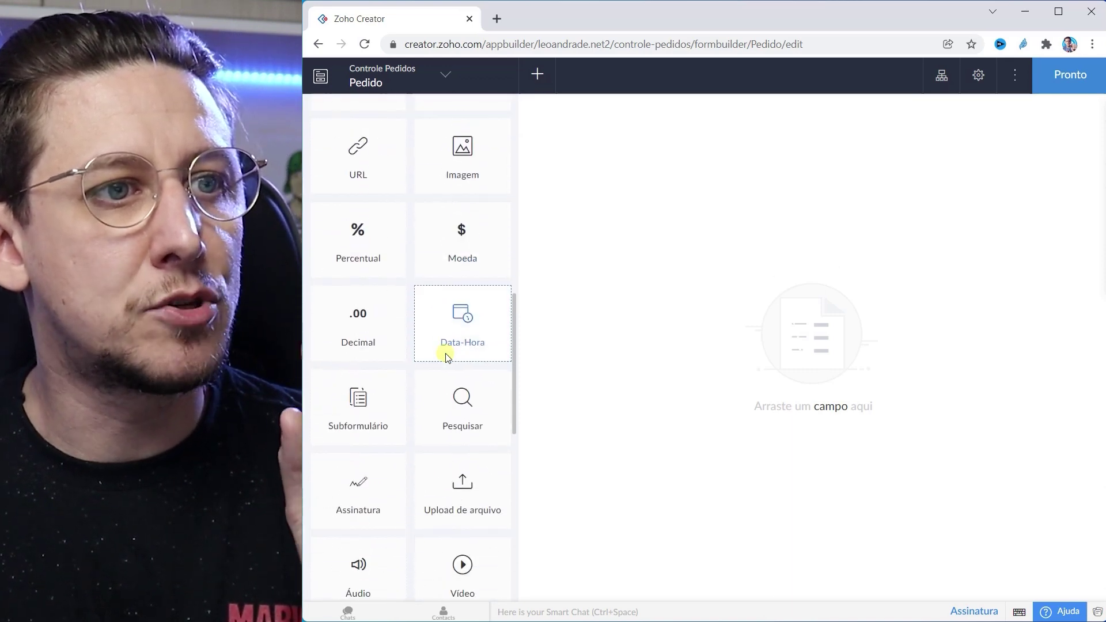
left_click_drag(465, 414, 715, 157)
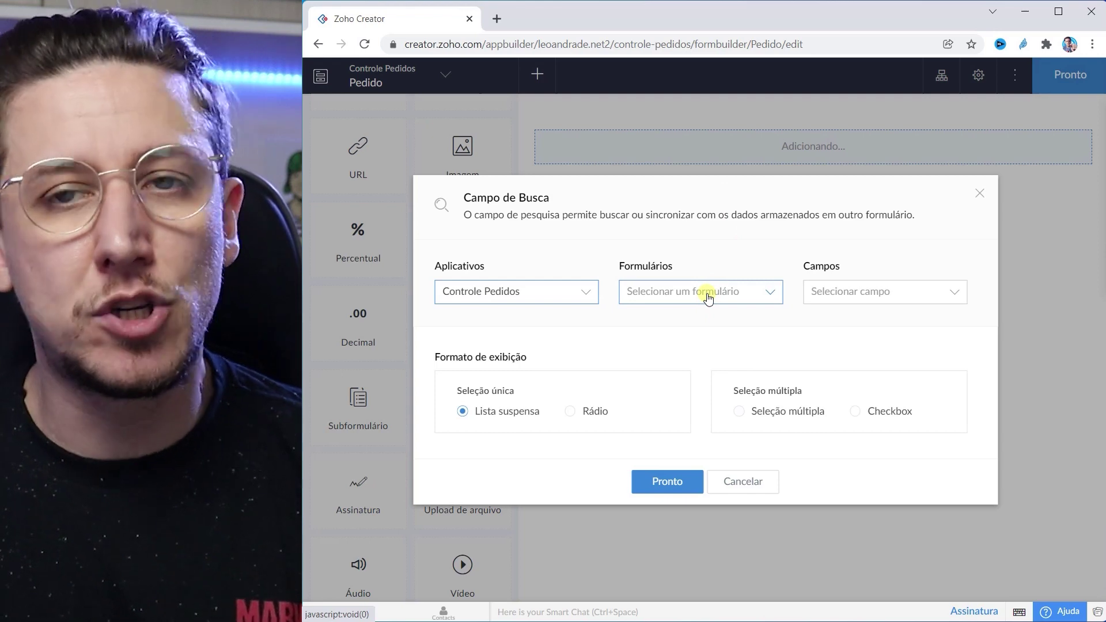
left_click(701, 300)
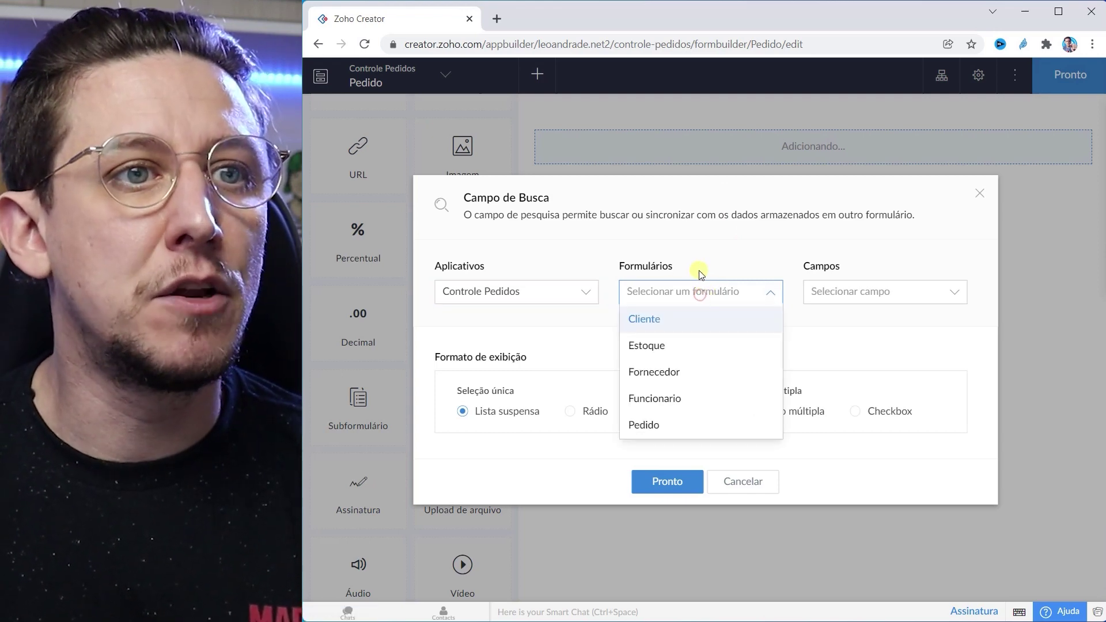
left_click(650, 314)
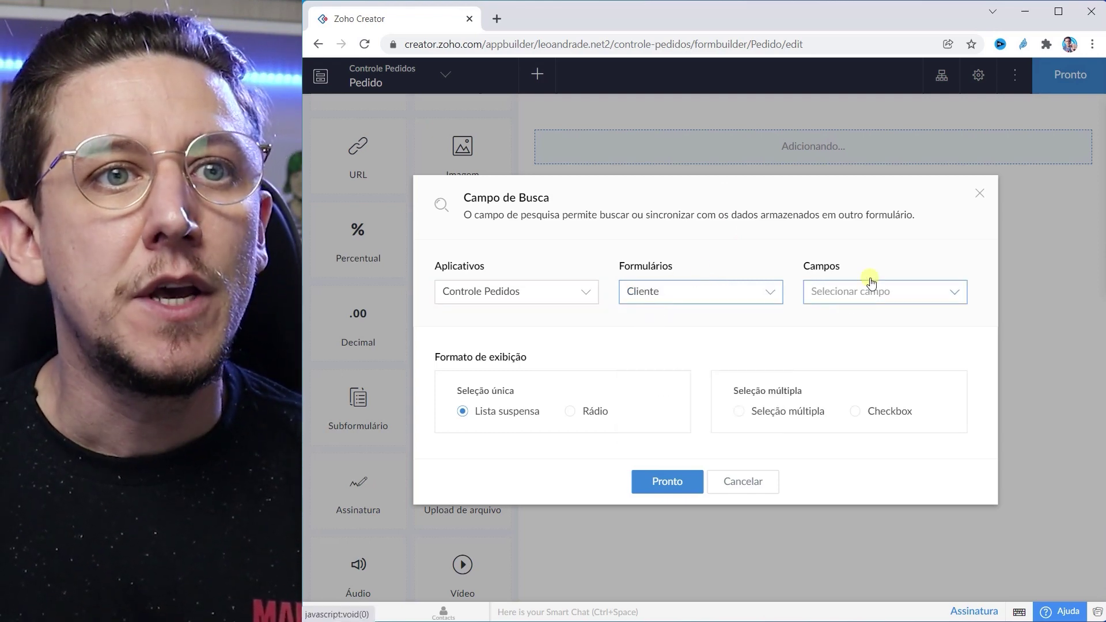
left_click(836, 292)
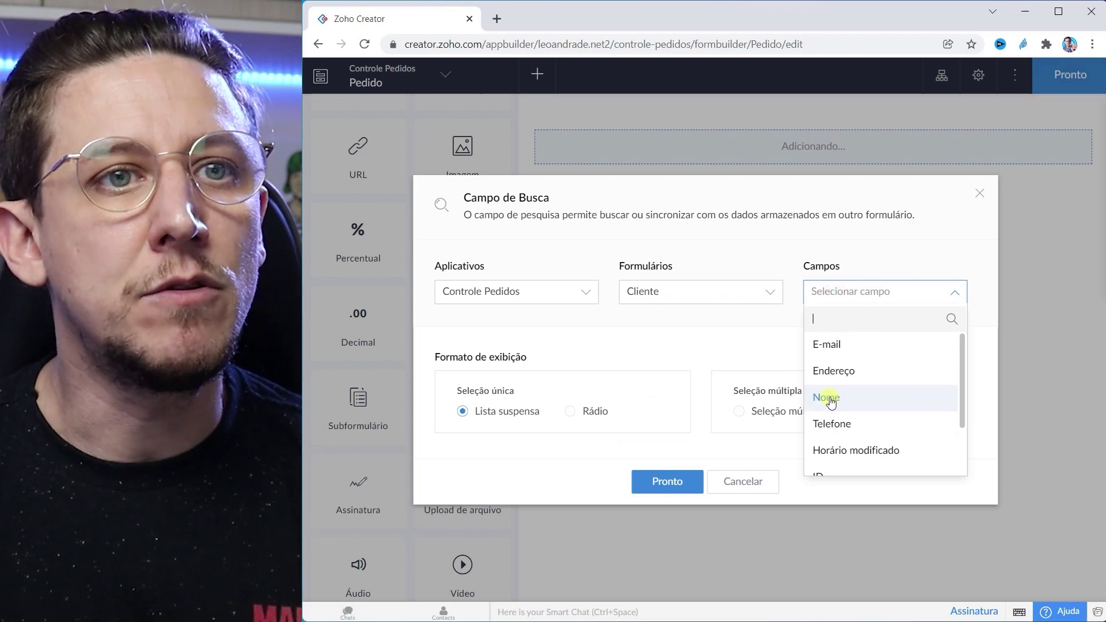
left_click(827, 397)
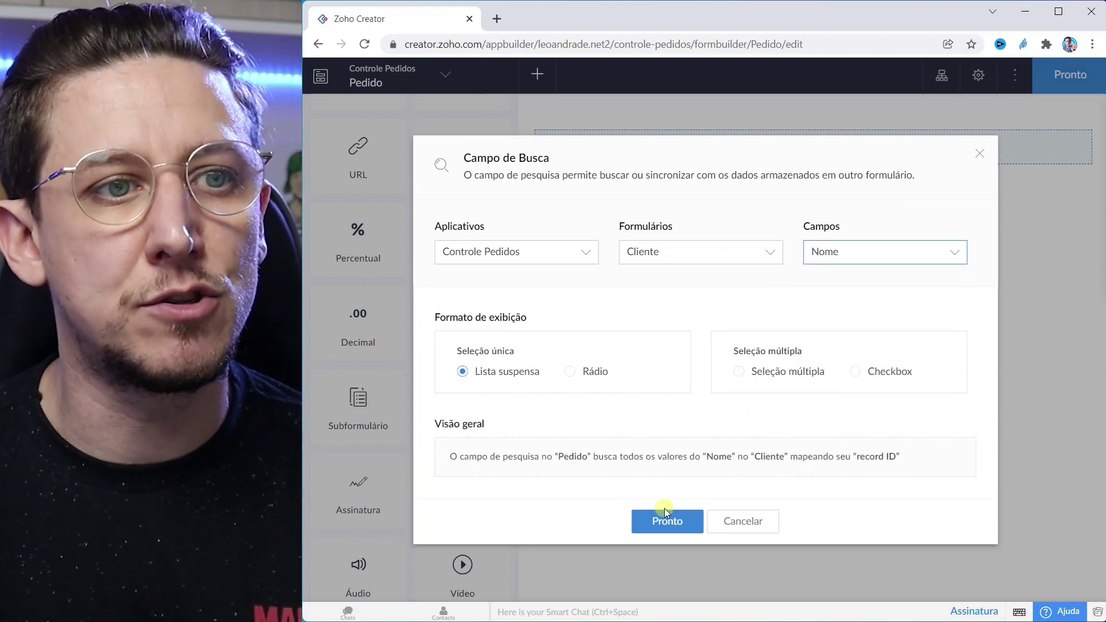
left_click(677, 522)
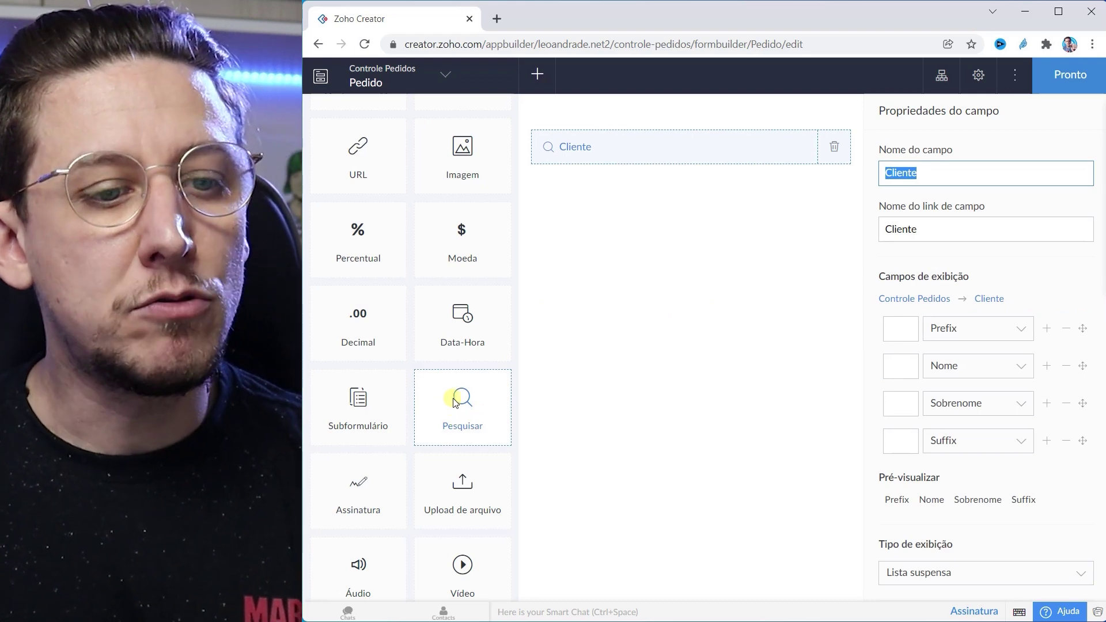
Step: Add a second lookup field below Cliente that pulls Nome from the Funcionario form
left_click_drag(463, 401, 638, 202)
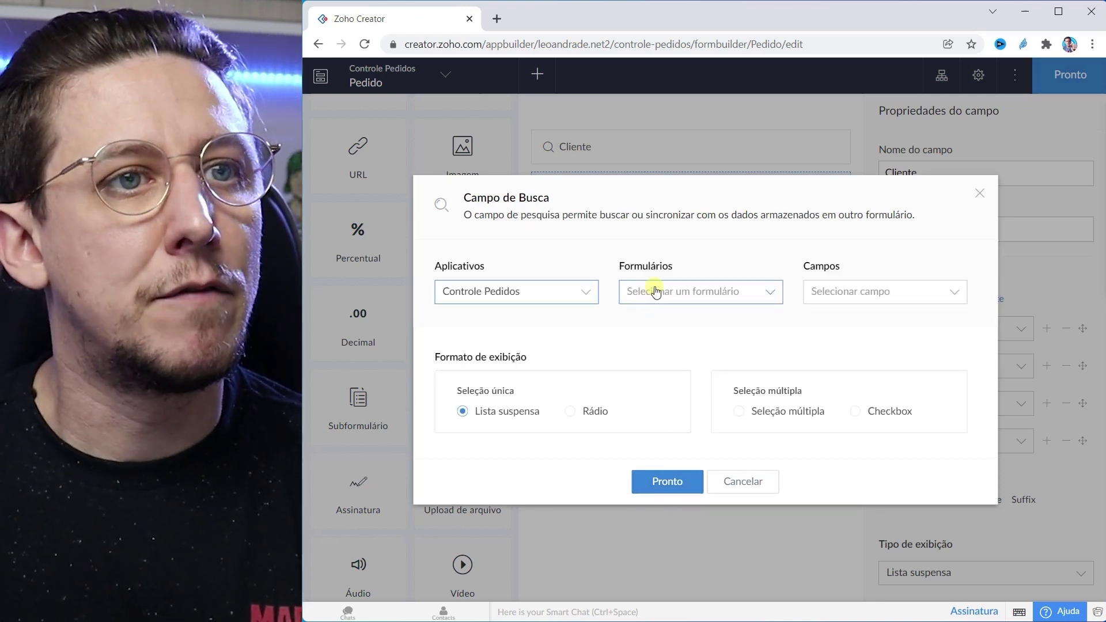
left_click(661, 291)
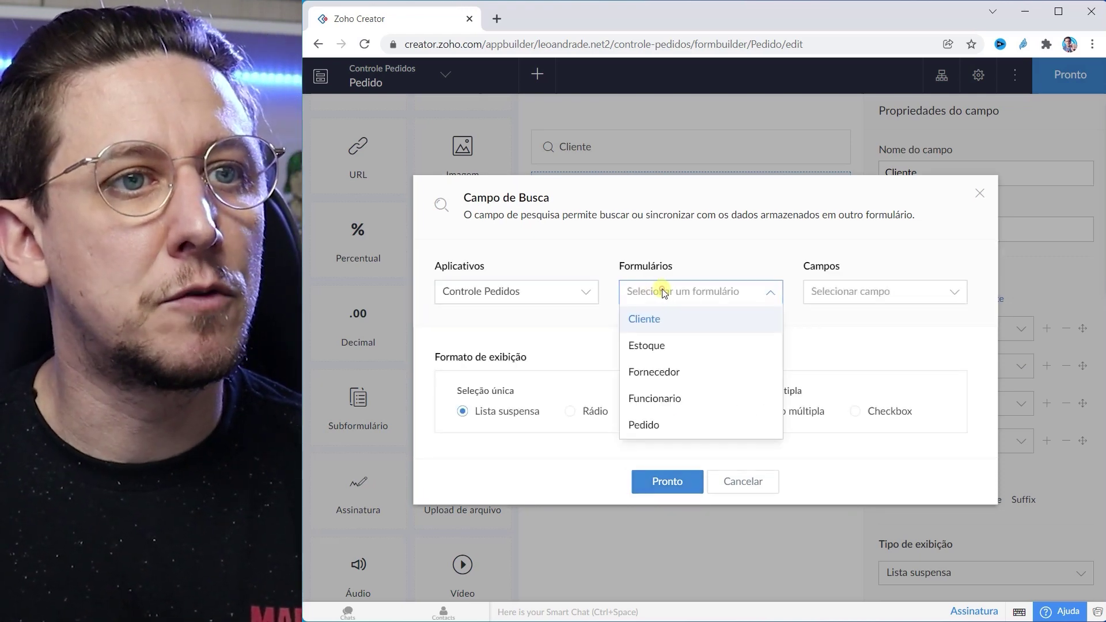
left_click(650, 404)
left_click(869, 297)
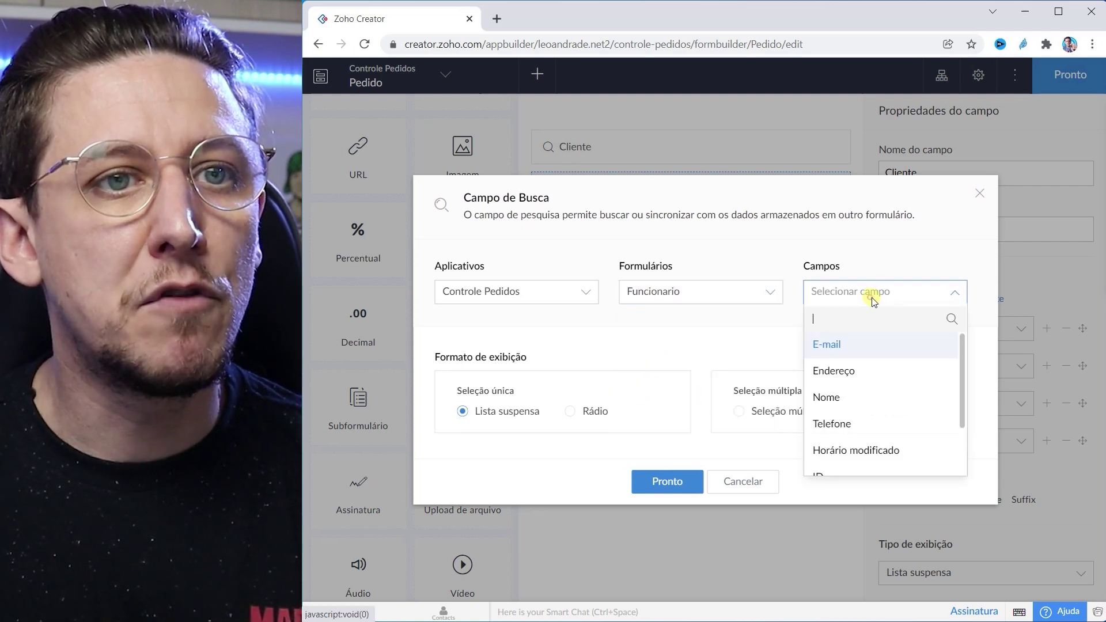
left_click(836, 398)
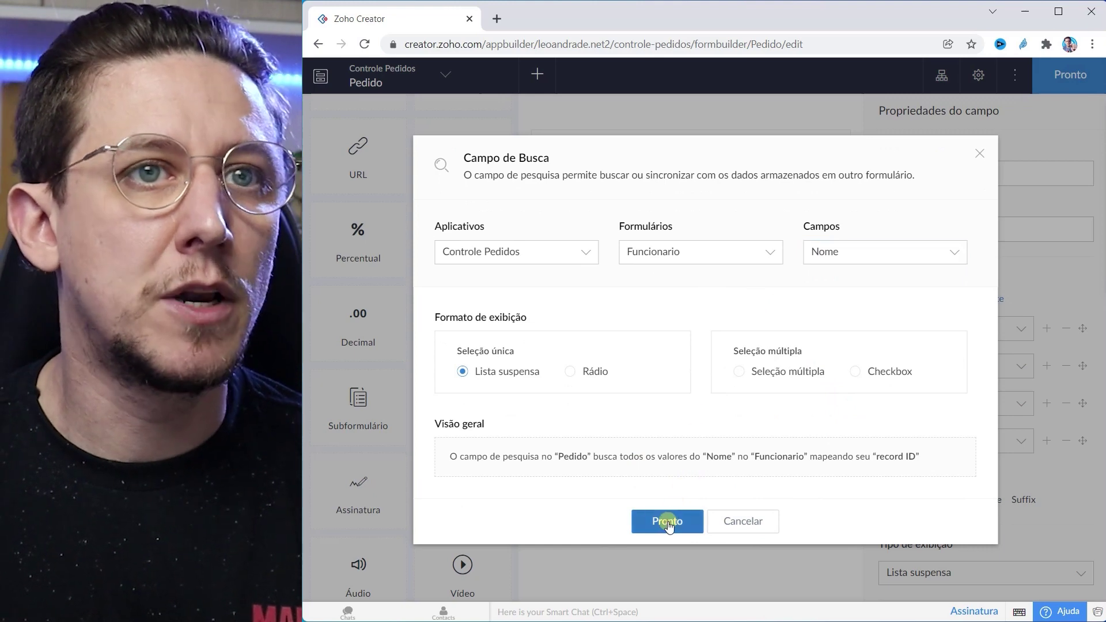
left_click(667, 522)
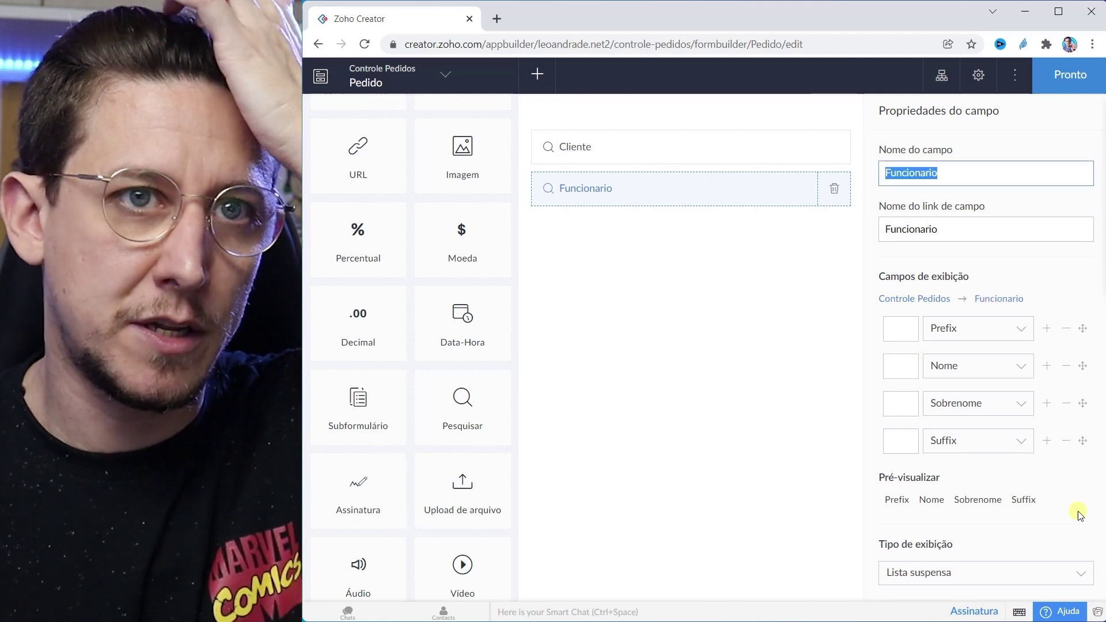
Step: Rename the Funcionario lookup field and its link name to Vendedor
left_click(949, 173)
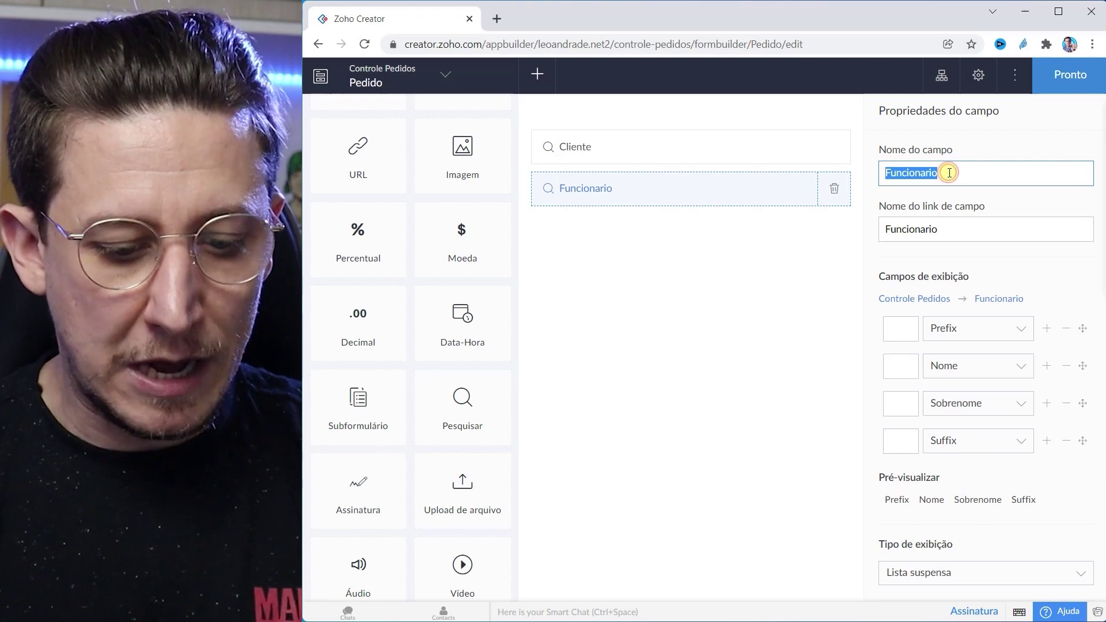
type("Vendedor")
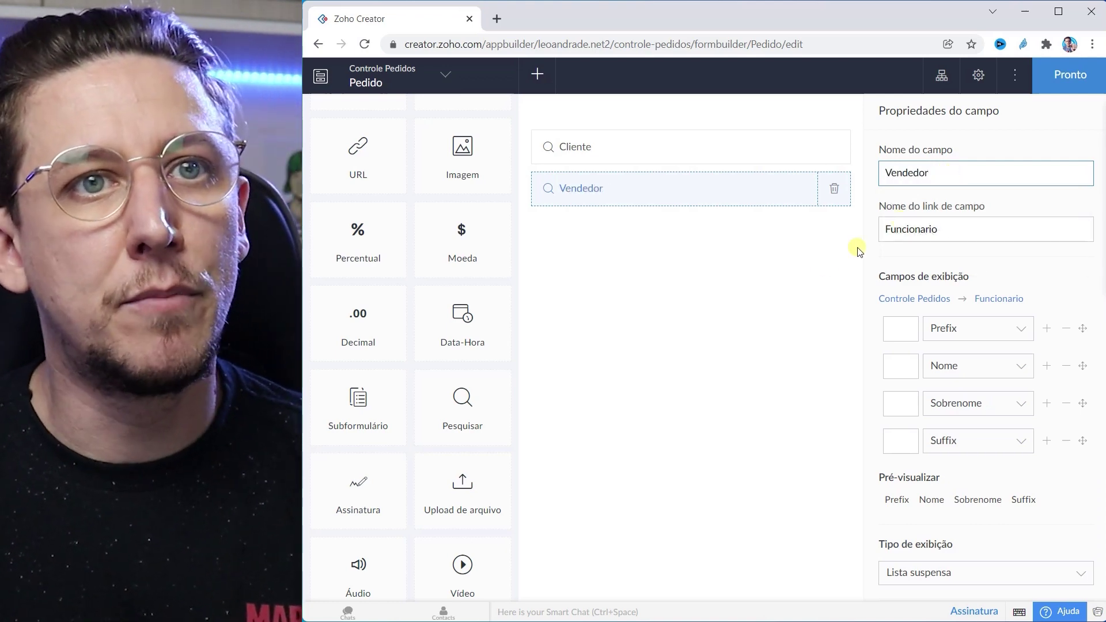
left_click(802, 276)
left_click(907, 222)
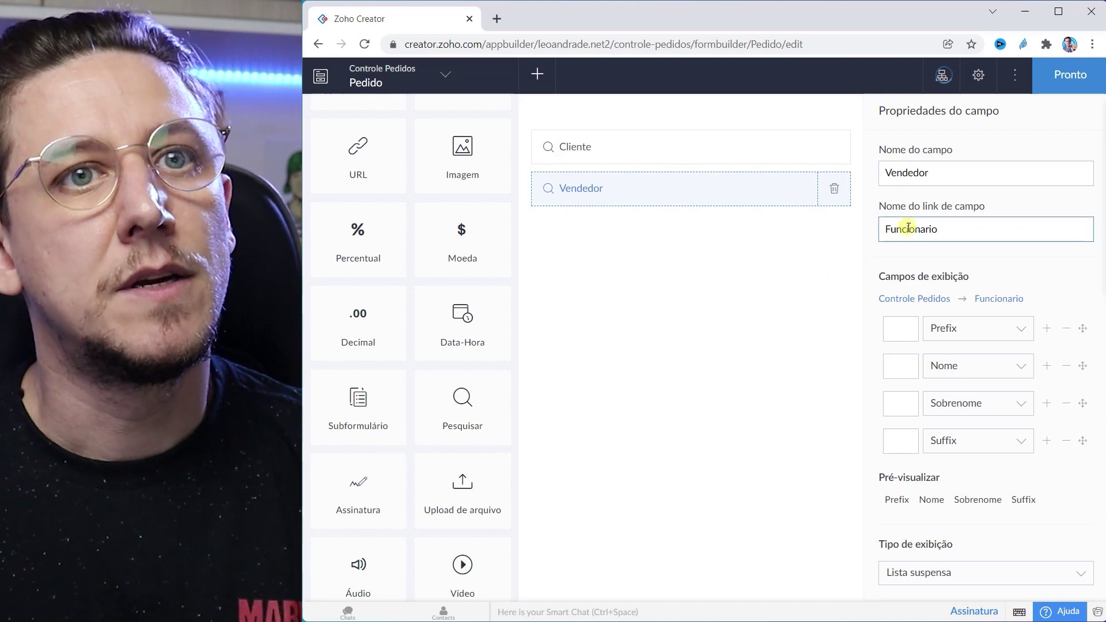
double_click(909, 173)
key("ctrl+c")
double_click(912, 237)
key("ctrl+v")
left_click(817, 312)
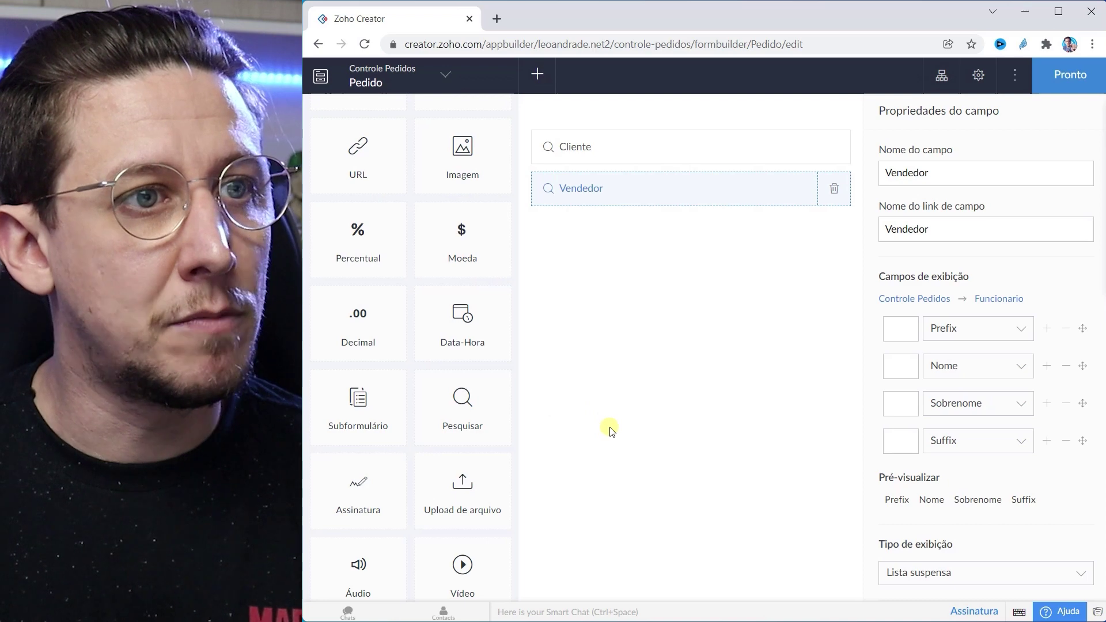
Step: Add a date-time field named Data do pedido, with seconds hidden in the time picker
left_click_drag(452, 313, 630, 232)
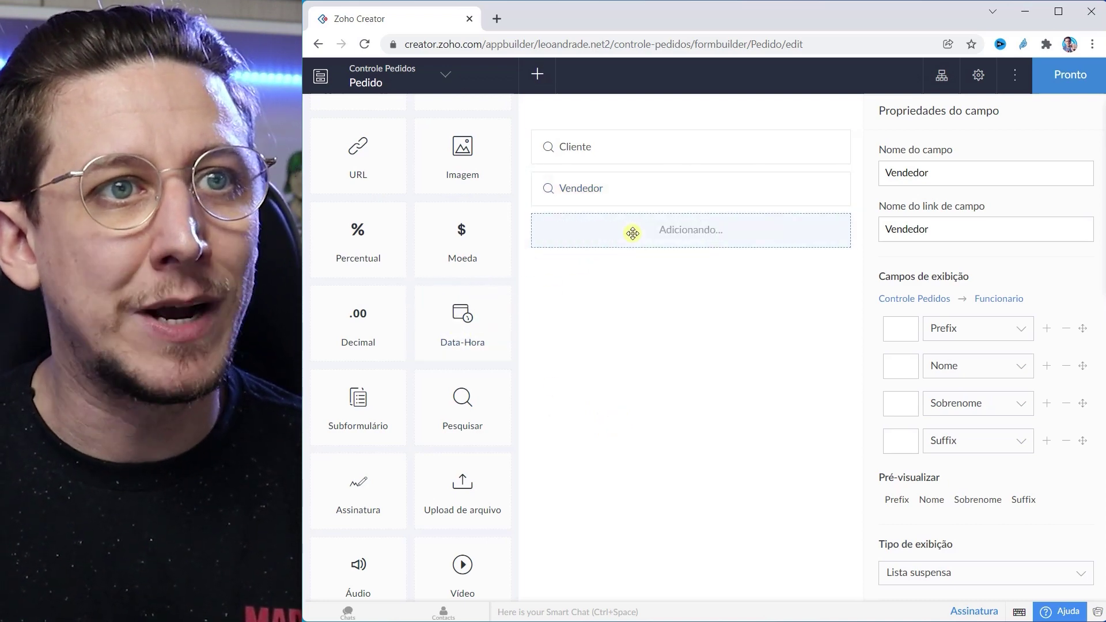
double_click(949, 175)
type("Data do pedido")
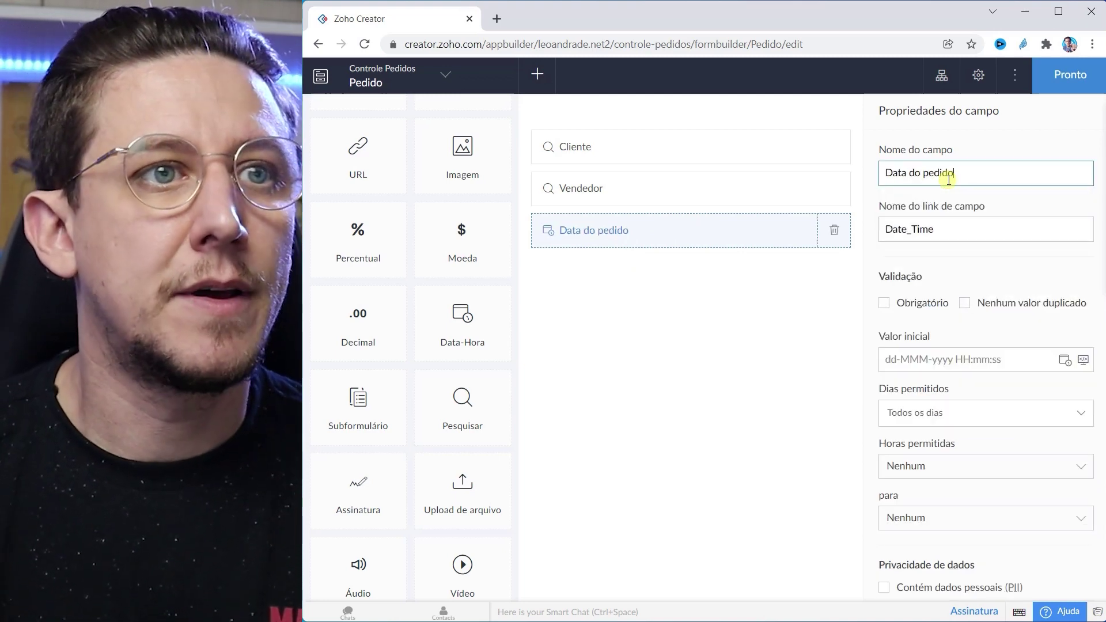
key("Return")
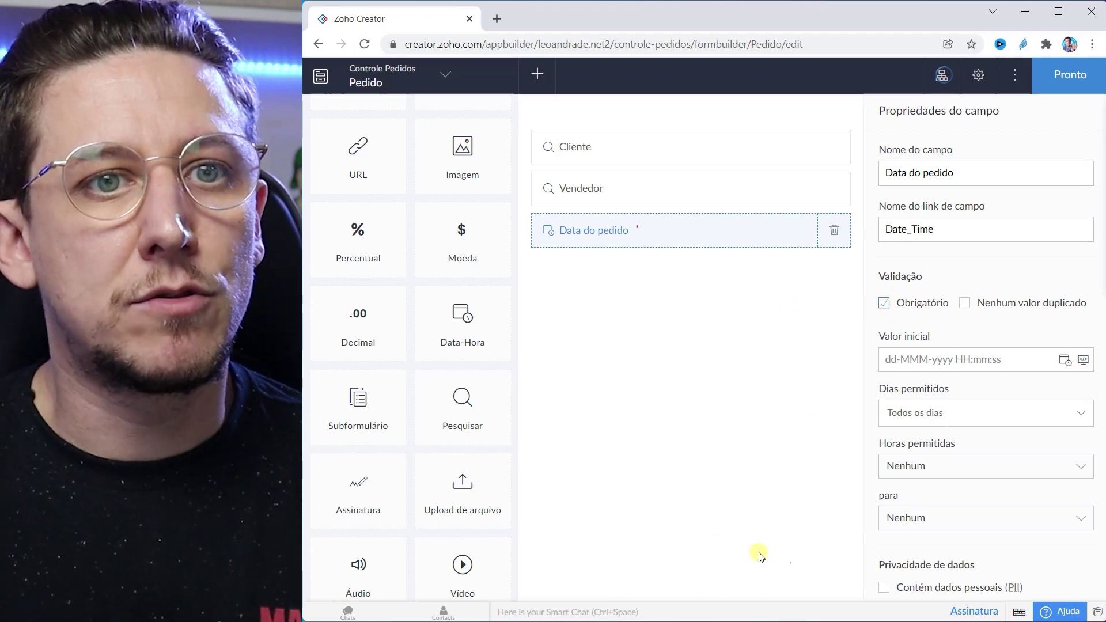
scroll(893, 360, "down", 10)
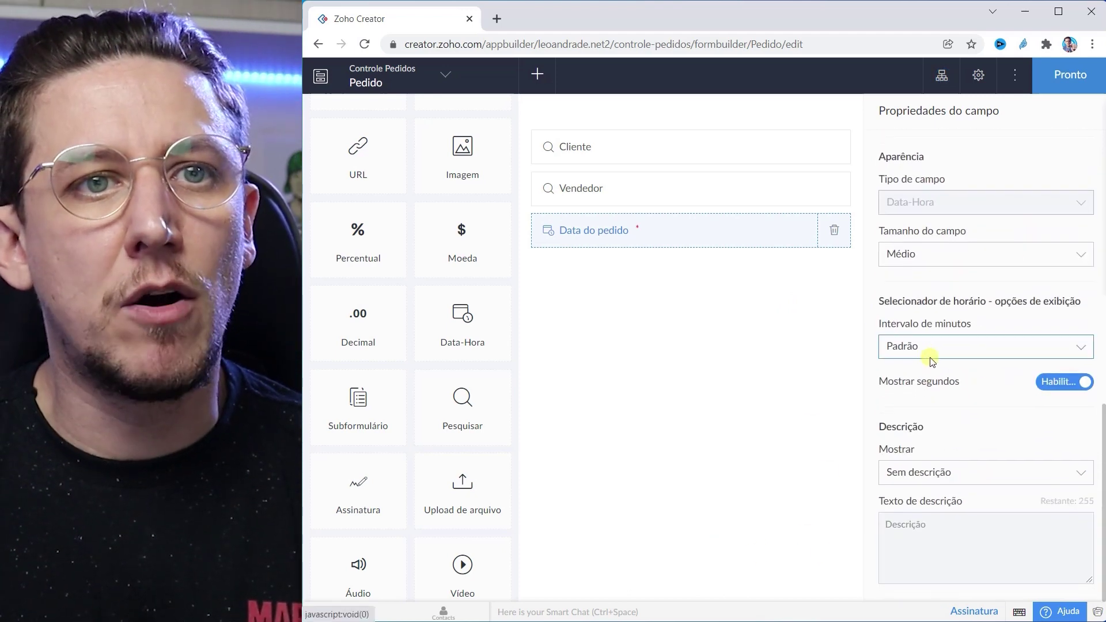
left_click(1065, 385)
scroll(956, 403, "up", 8)
scroll(954, 409, "up", 3)
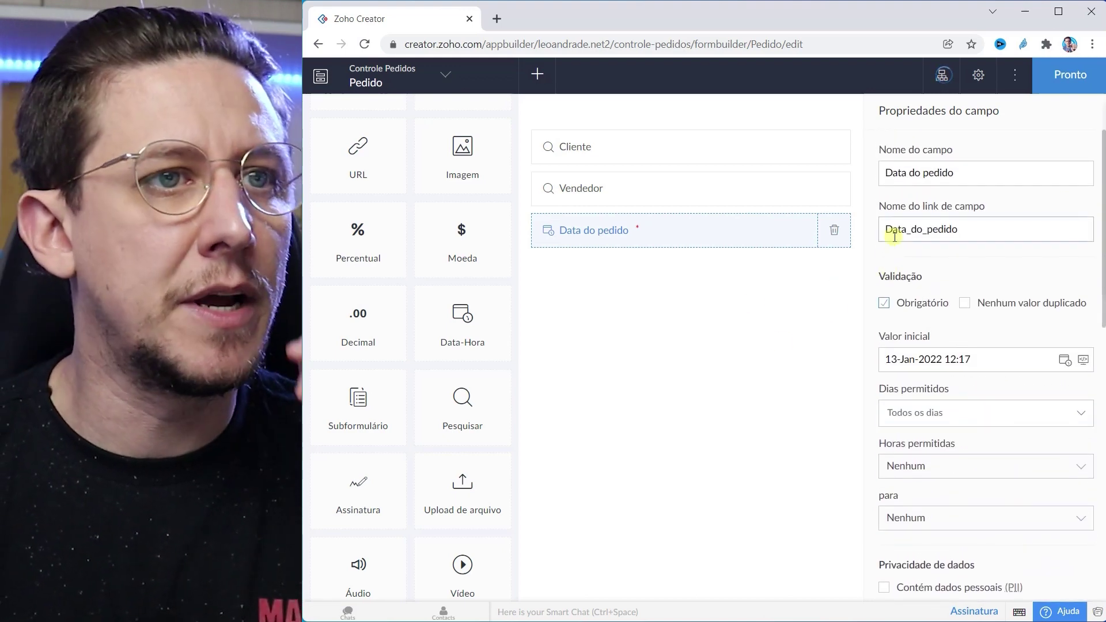
Step: Mark the Vendedor and Cliente fields as required
left_click(683, 190)
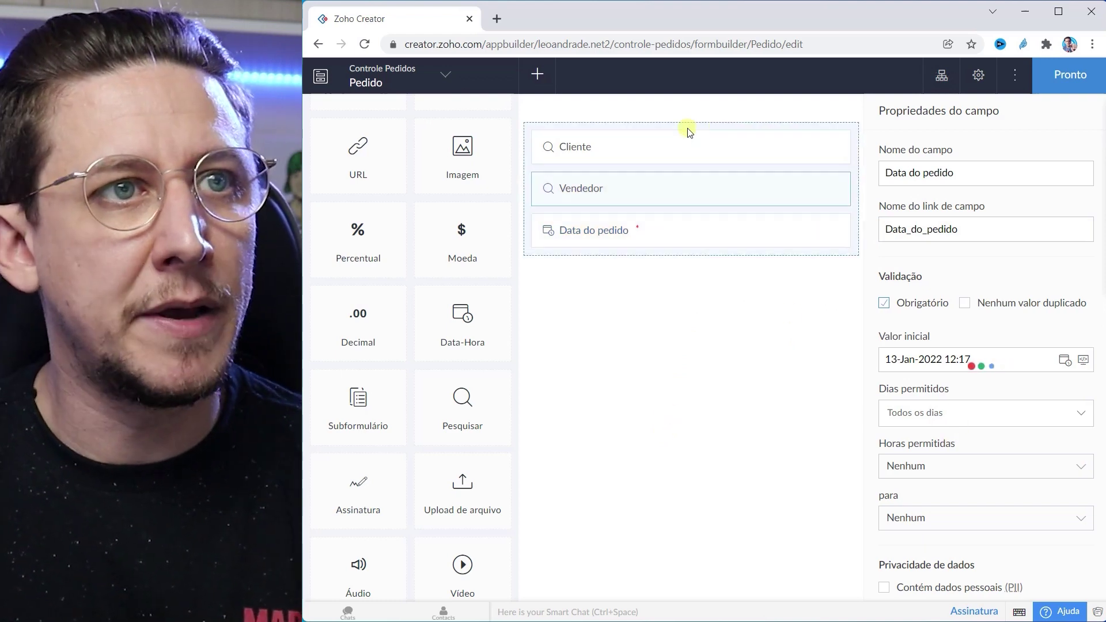
left_click(664, 145)
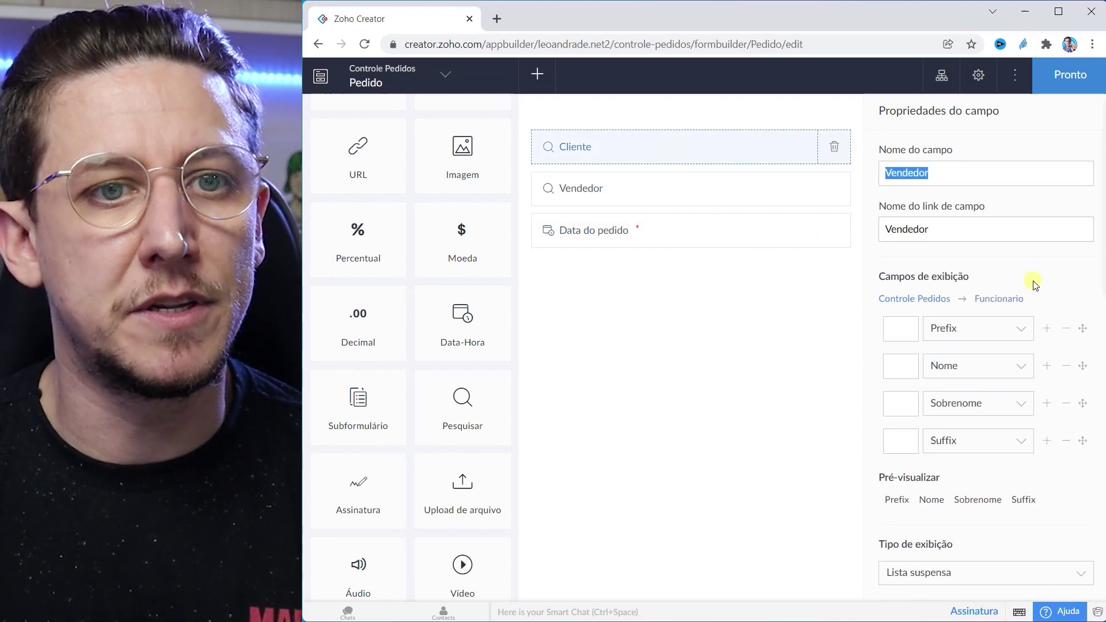
scroll(895, 317, "down", 5)
left_click(876, 281)
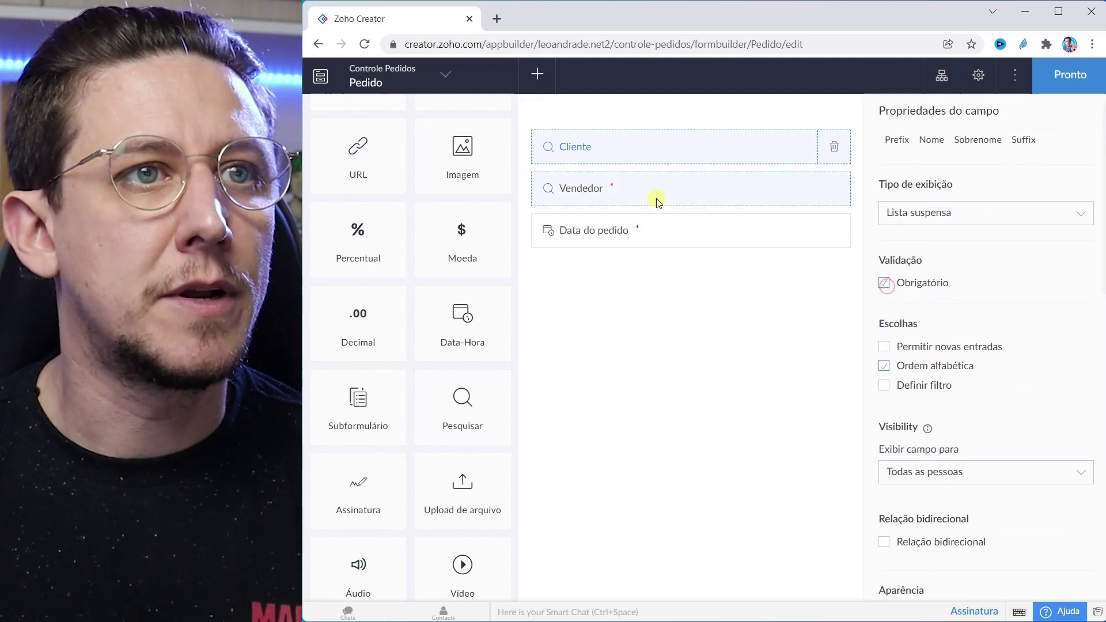
left_click(640, 153)
scroll(936, 345, "down", 5)
left_click(883, 283)
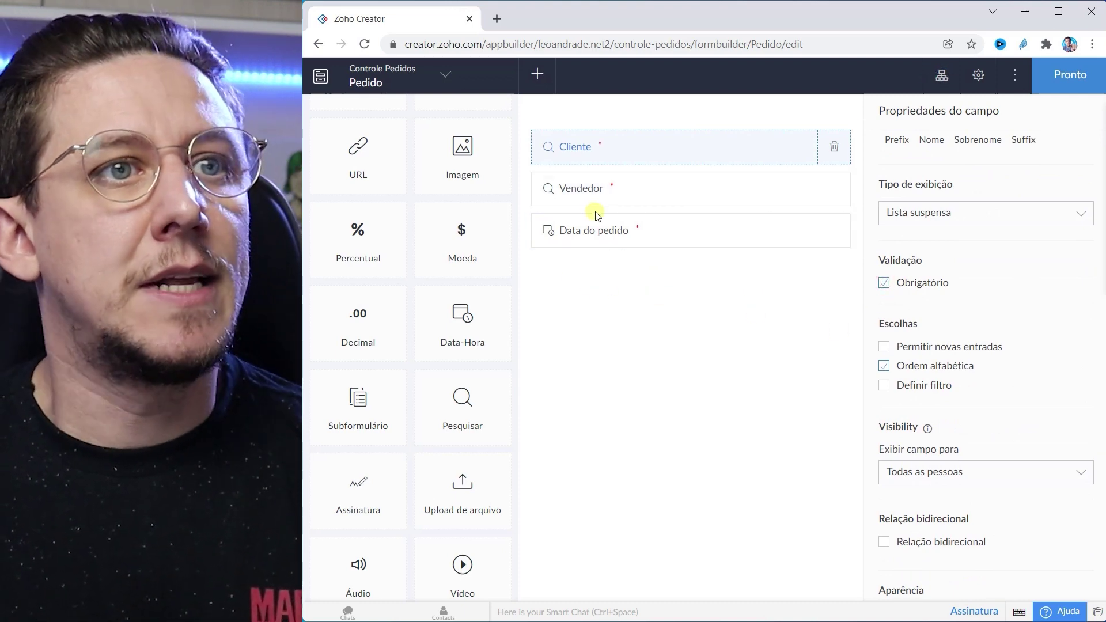
scroll(483, 377, "down", 2)
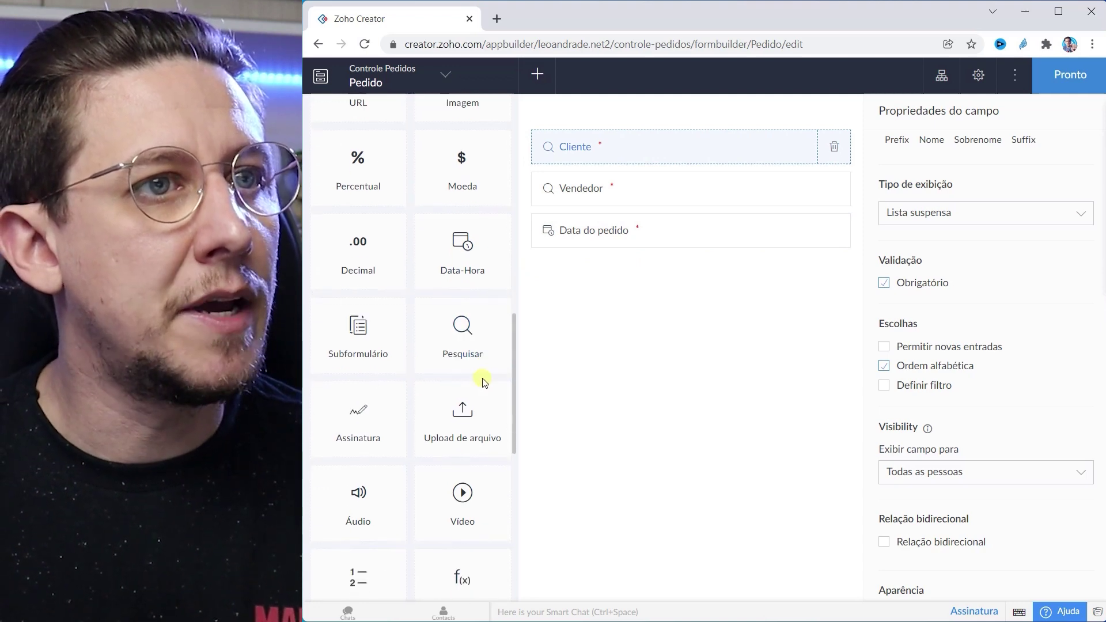
Step: Add a date field named Data estimada entrega below Data do pedido
scroll(483, 380, "up", 10)
left_click_drag(469, 415, 646, 278)
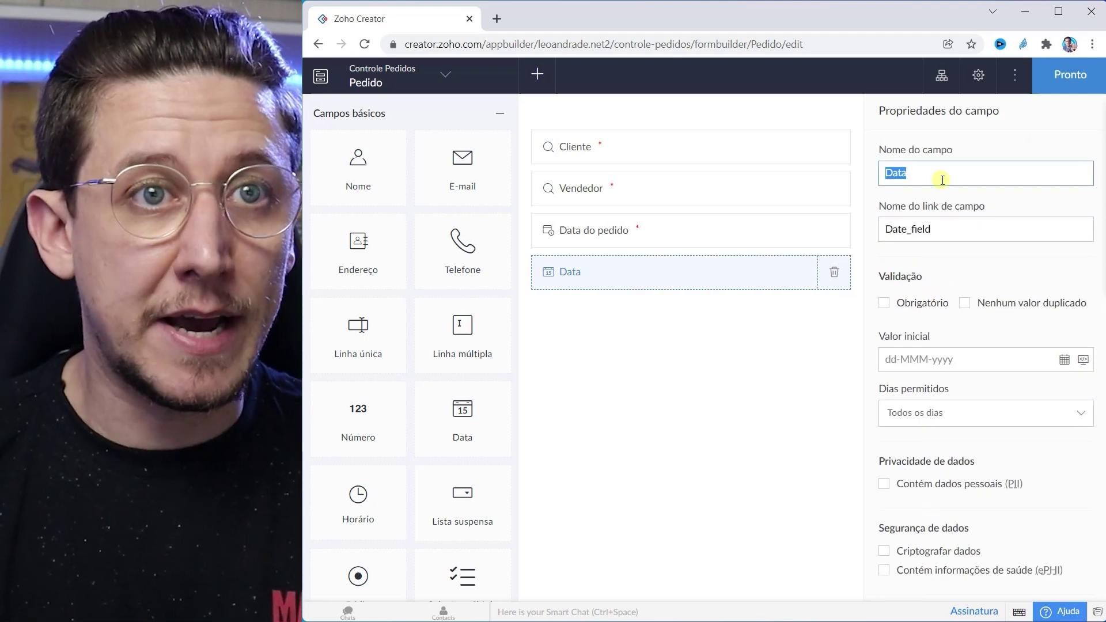
left_click(943, 180)
type("Estidadd")
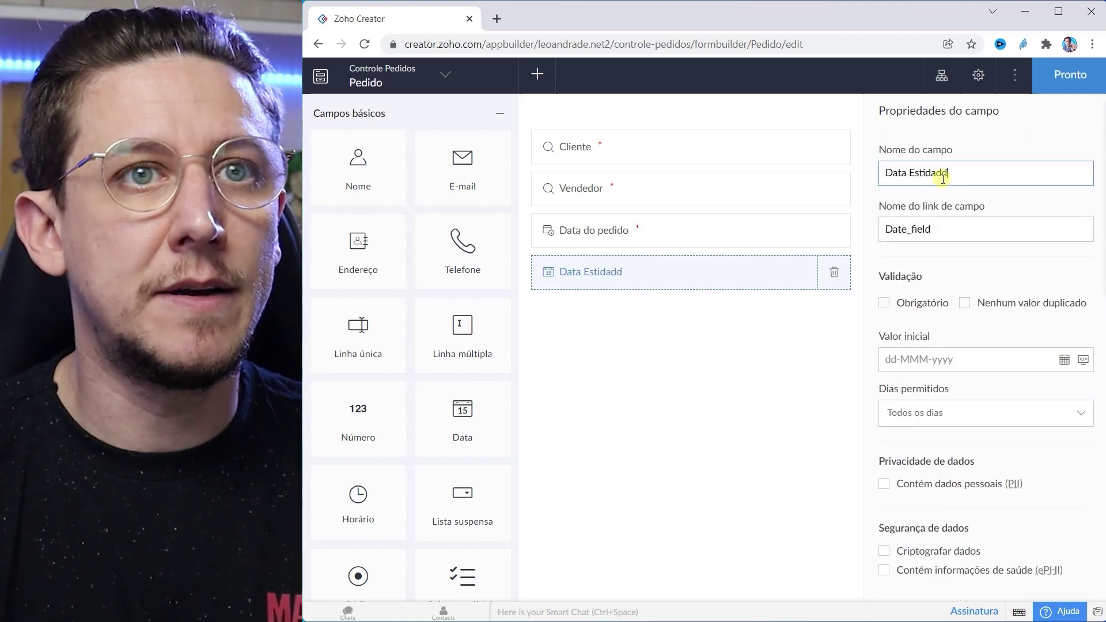
key("BackSpace")
key("BackSpace")
key("BackSpace")
key("BackSpace")
key("BackSpace")
key("BackSpace")
key("BackSpace")
key("BackSpace")
type("esti")
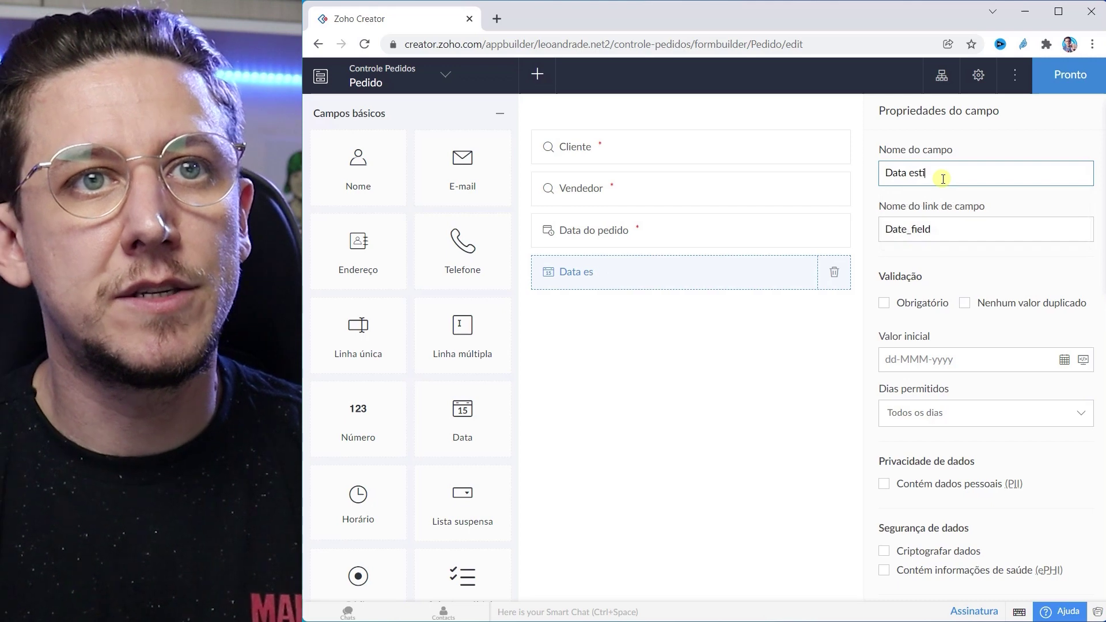
type("mada entrega")
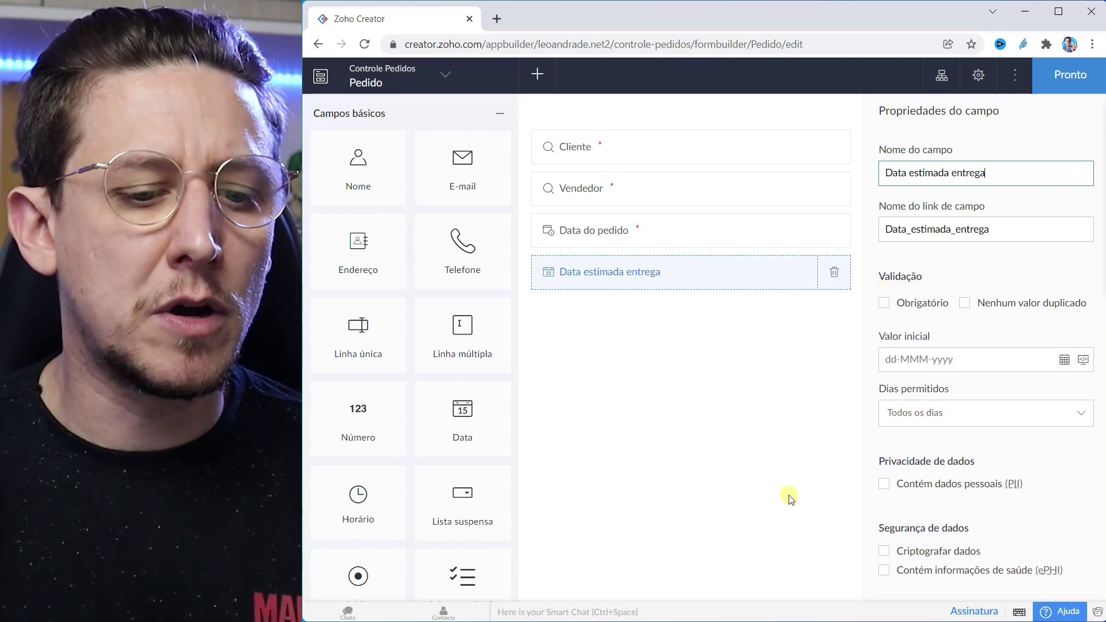
left_click(664, 447)
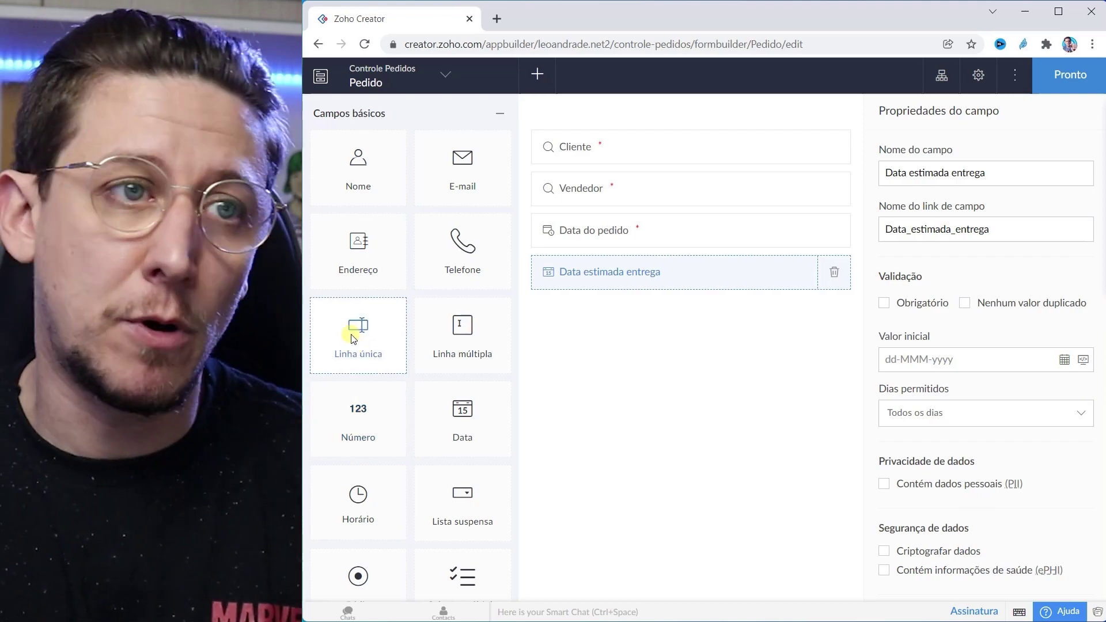
Step: Add a single-line field Número de rastreio with link name Numero_de_rastreio
mouse_move(347, 339)
left_mouse_down()
mouse_move(539, 343)
mouse_move(701, 311)
mouse_move(594, 315)
mouse_move(657, 321)
mouse_move(623, 324)
mouse_move(625, 301)
mouse_move(606, 320)
mouse_move(602, 385)
mouse_move(635, 412)
left_mouse_up()
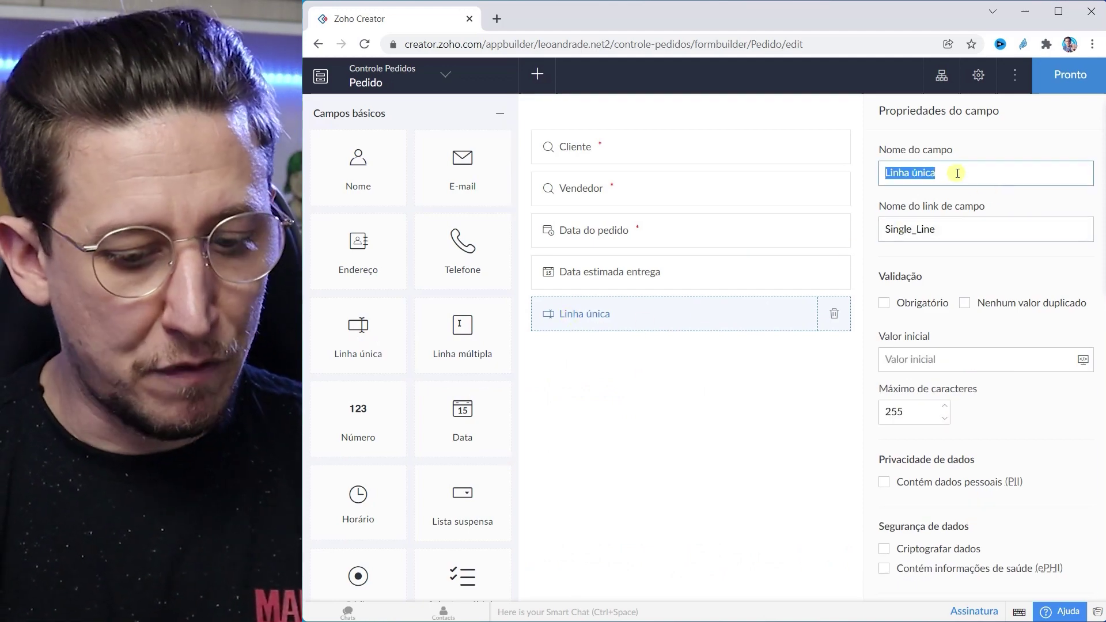
type("N")
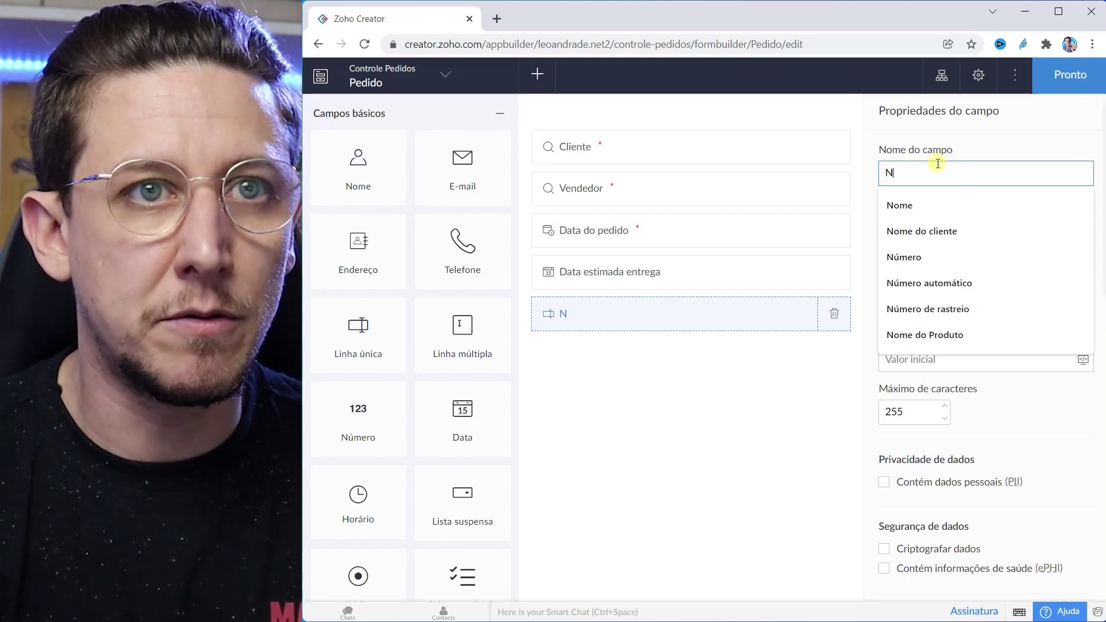
type("ú")
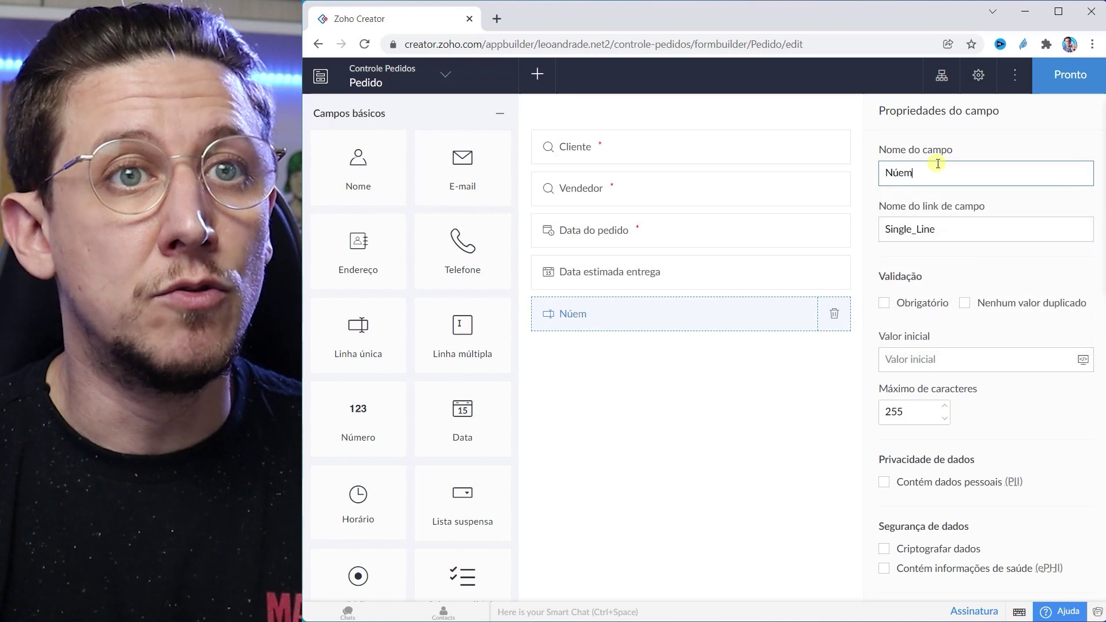
type("mero de ")
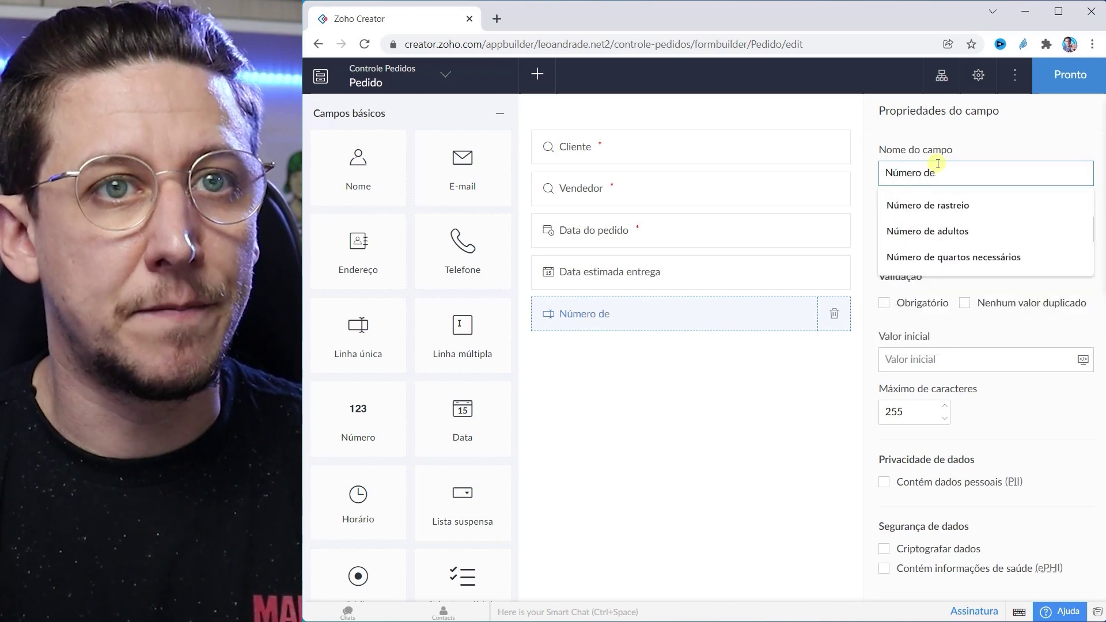
type("rastreio")
left_click(670, 445)
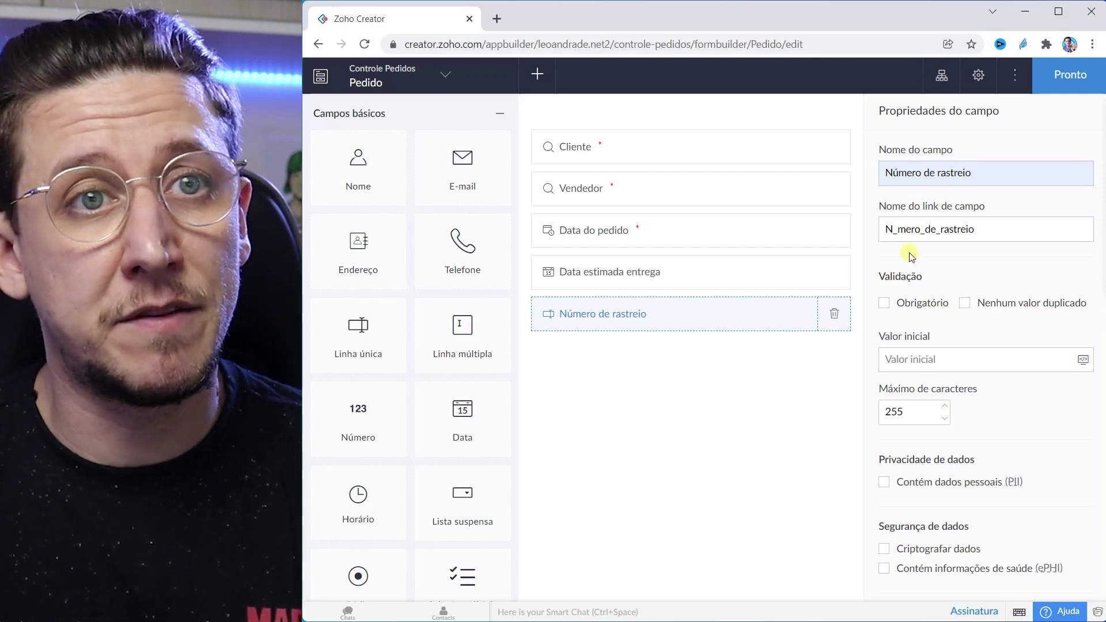
left_click(895, 230)
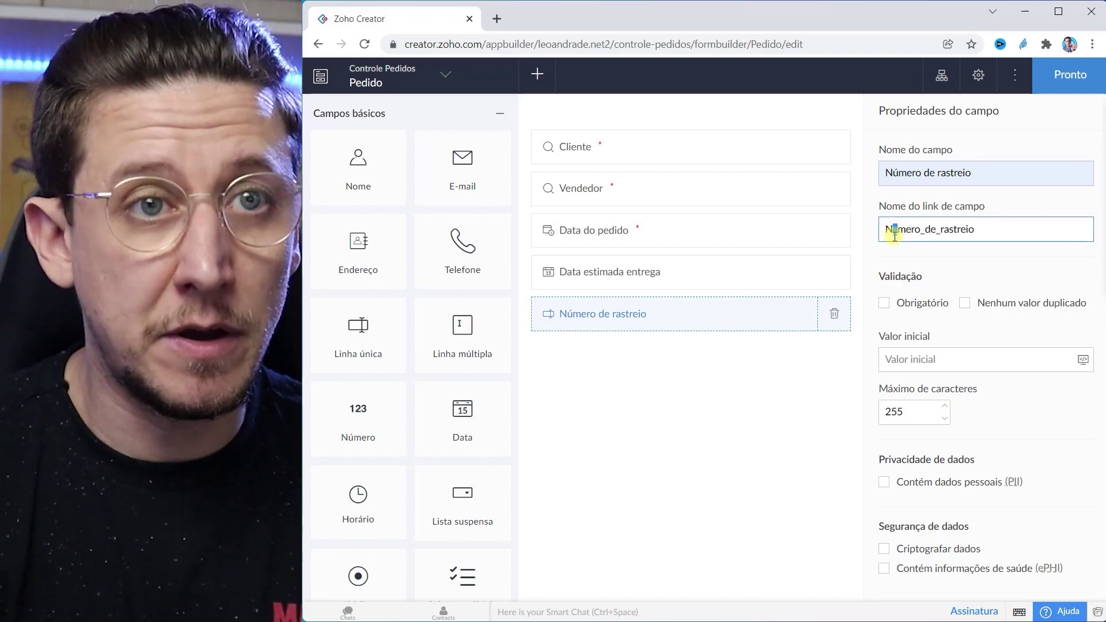
type("u")
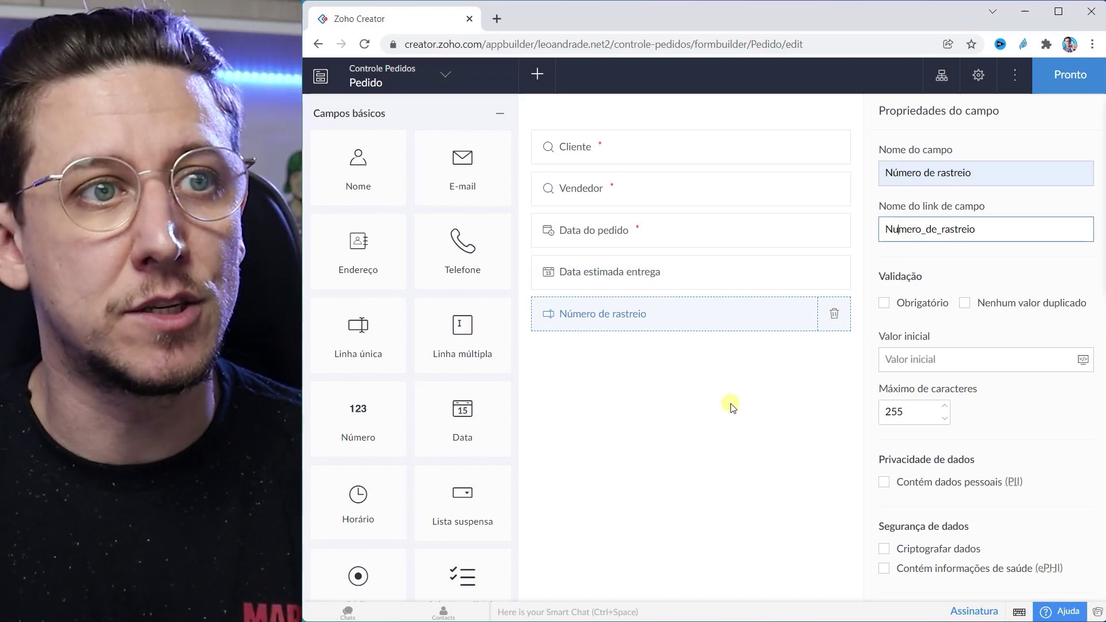
left_click(728, 404)
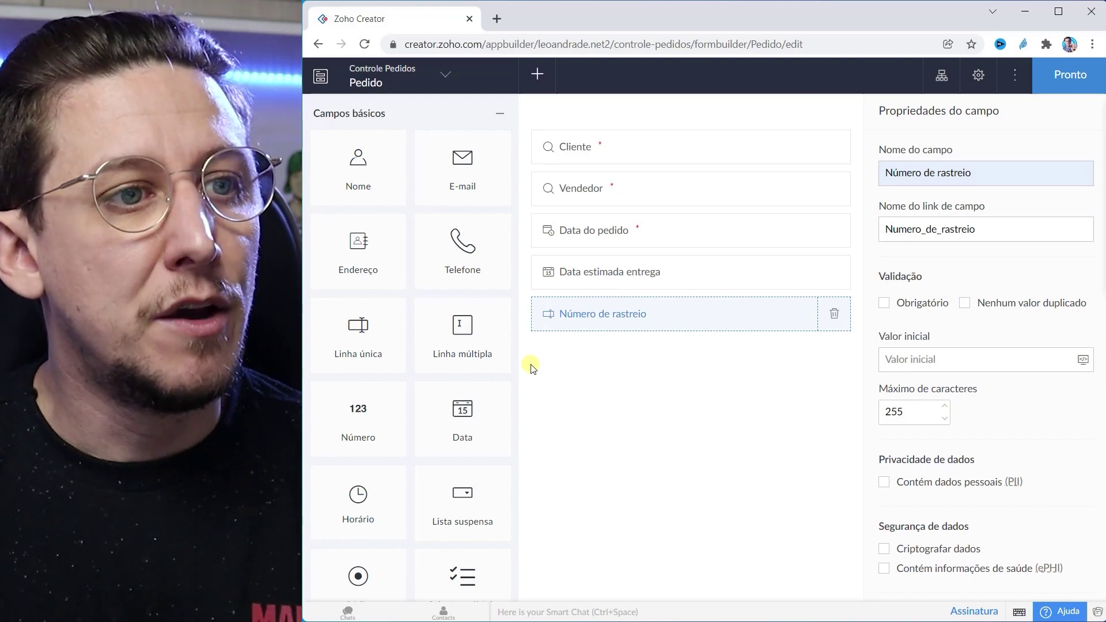
scroll(452, 375, "down", 7)
scroll(454, 387, "down", 1)
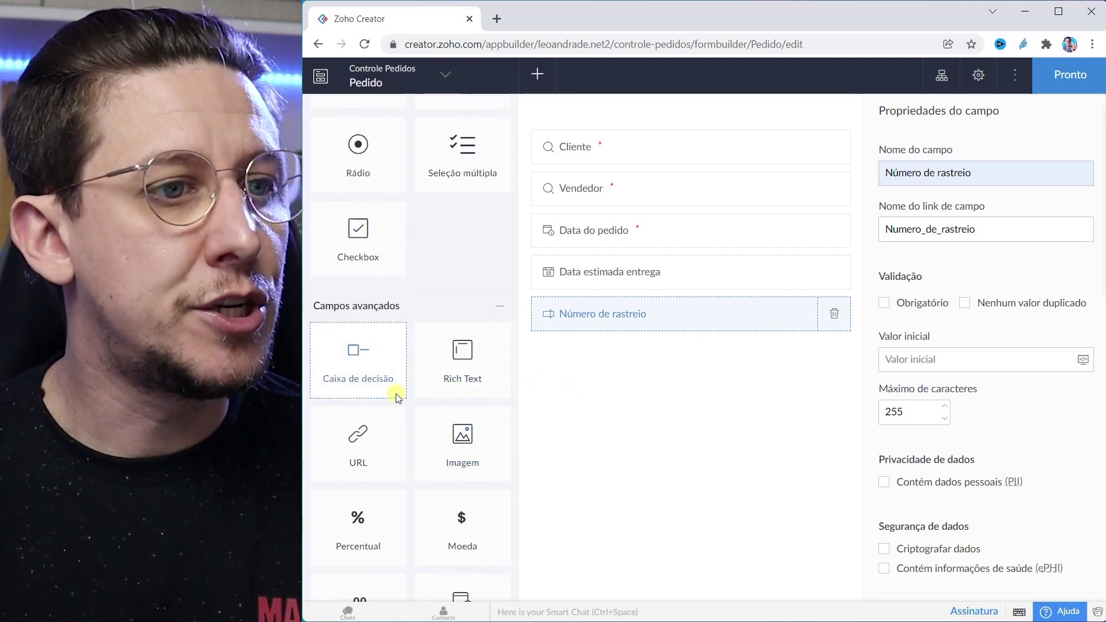
scroll(396, 389, "down", 3)
scroll(396, 397, "down", 4)
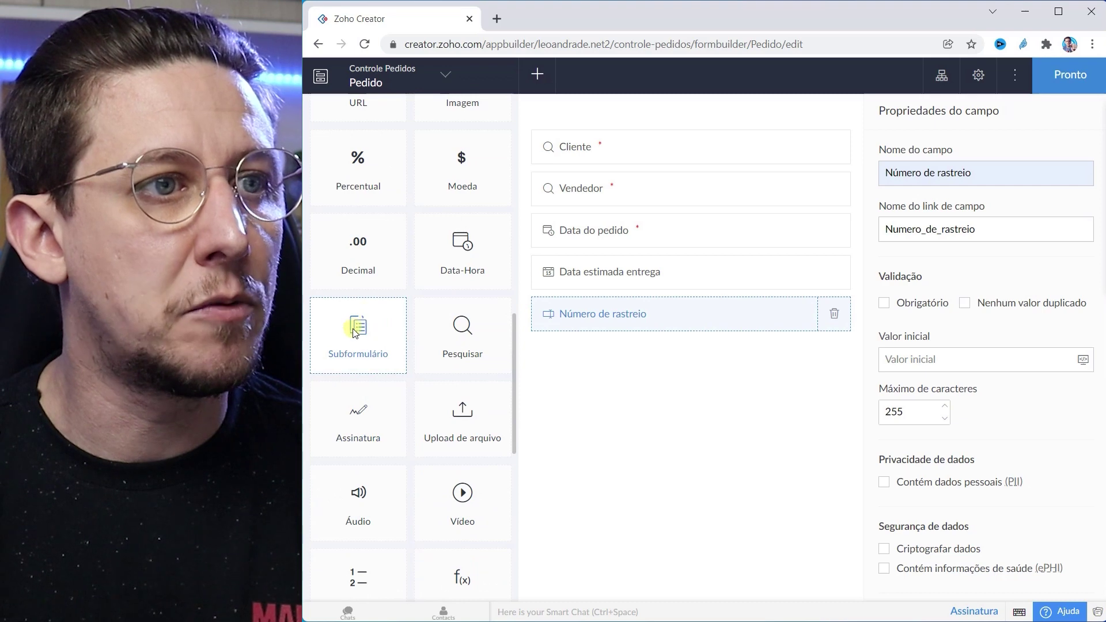
Step: Add a blank subform named Produtos below Número de rastreio and make it required
left_click_drag(349, 324, 628, 450)
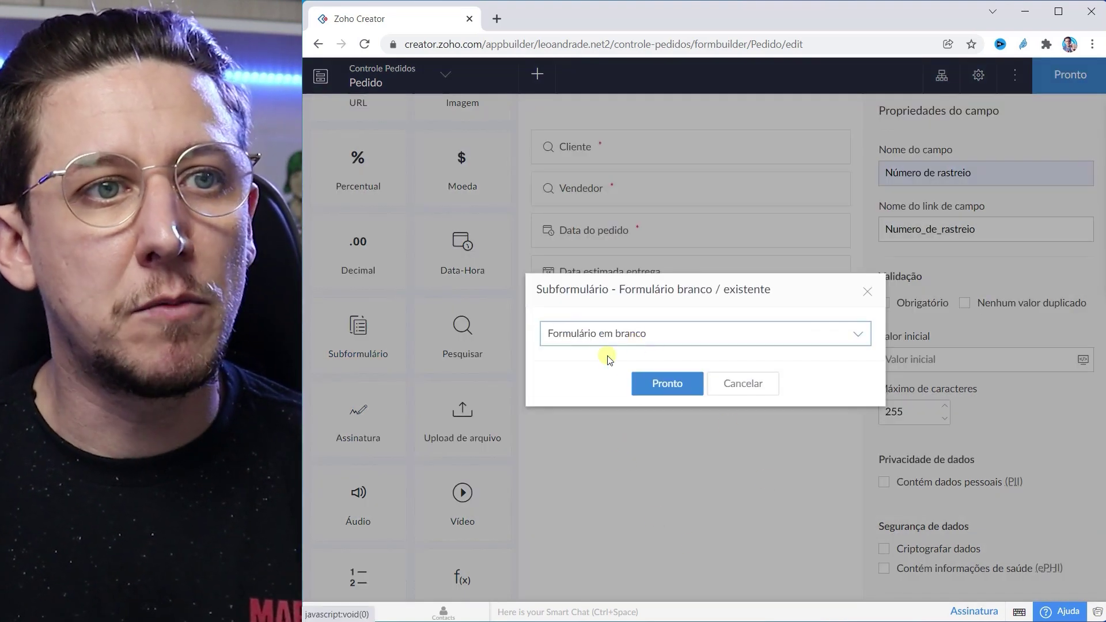
left_click(673, 385)
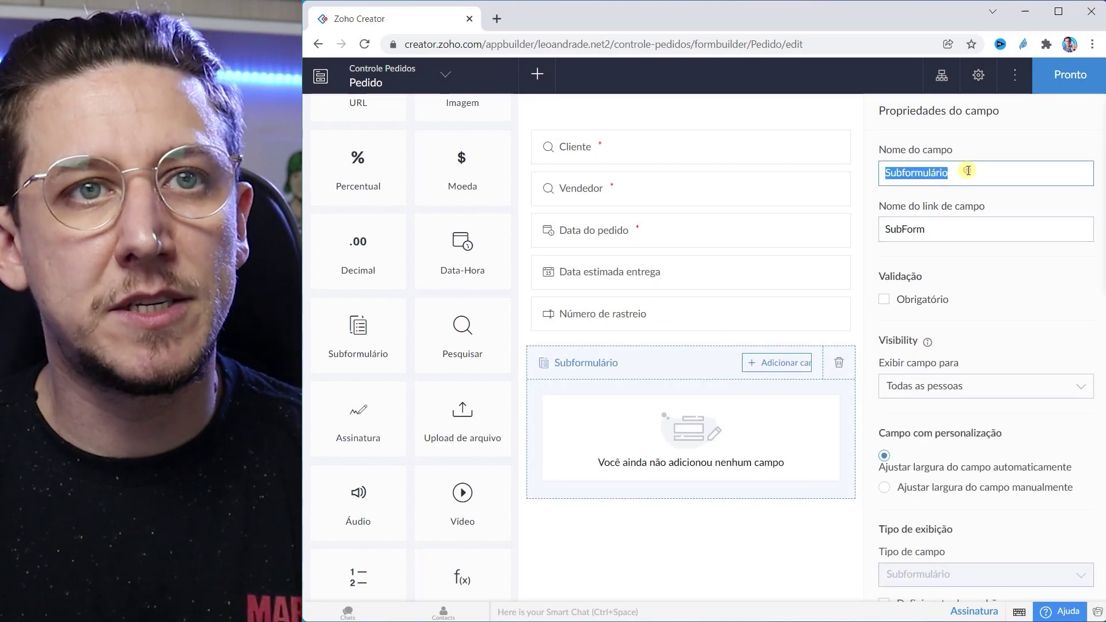
type("Pro")
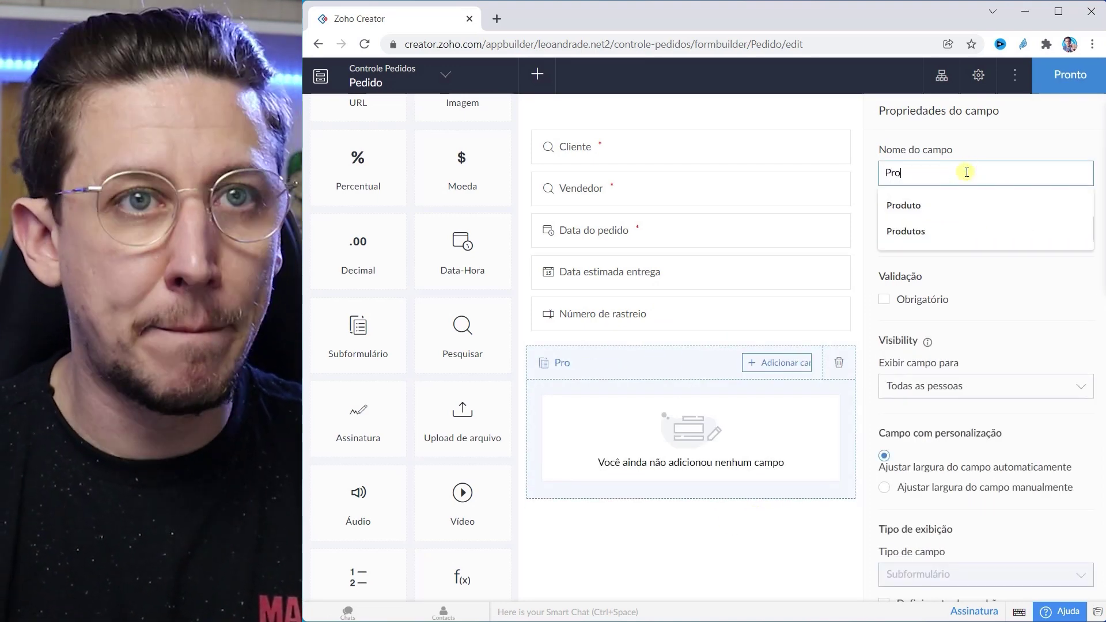
type("dutos")
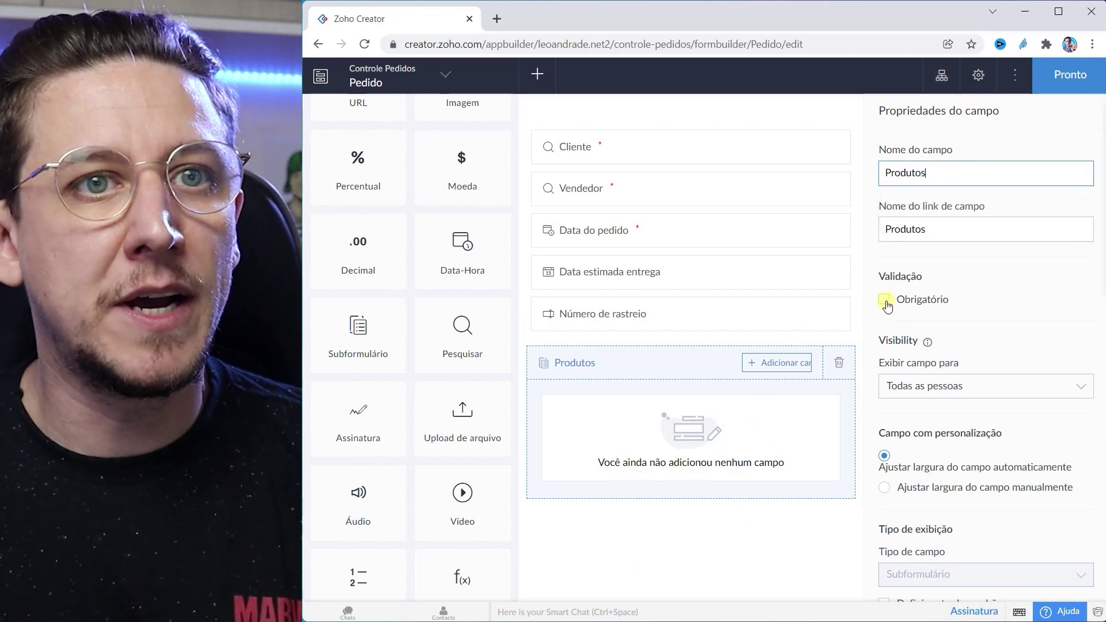
left_click(886, 300)
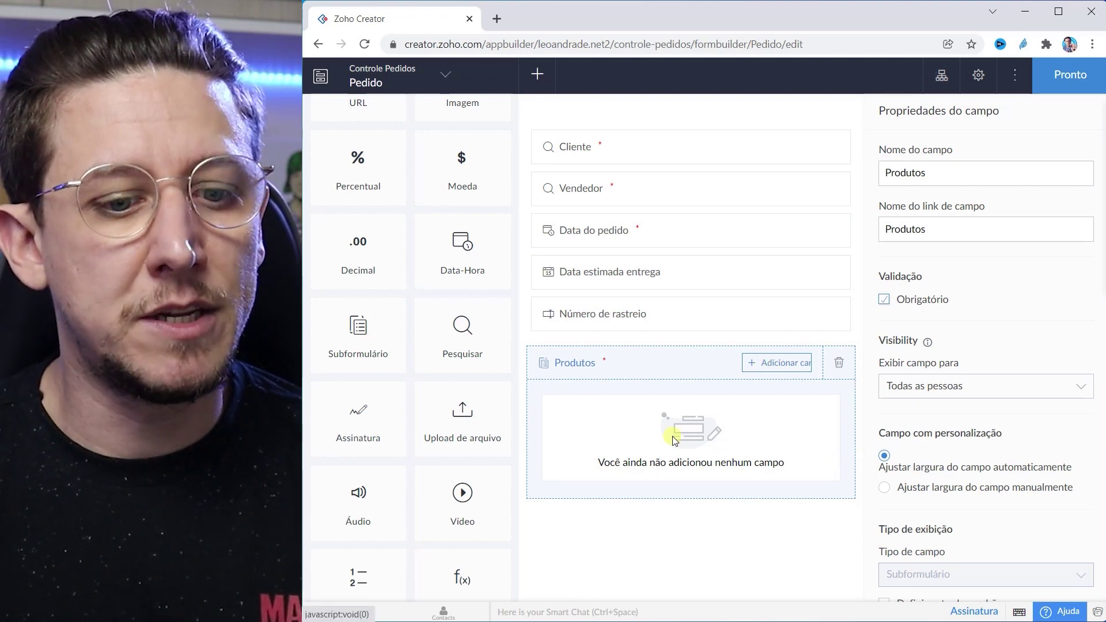
Step: Add a lookup field to the Produtos subform showing Nome do Produto from Estoque
left_click(763, 366)
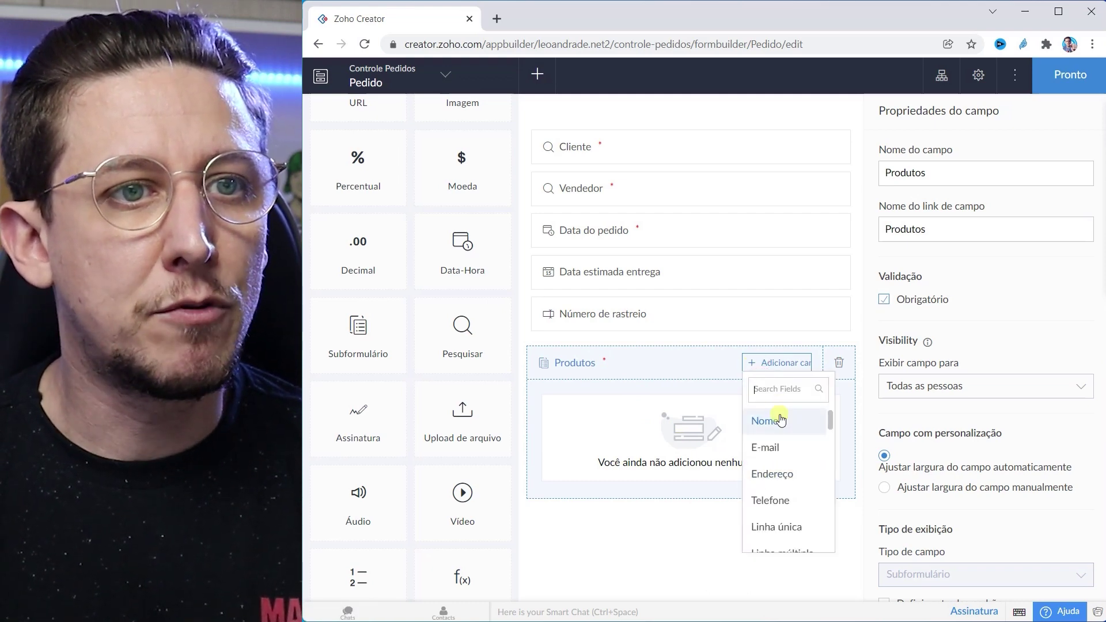
scroll(772, 452, "down", 10)
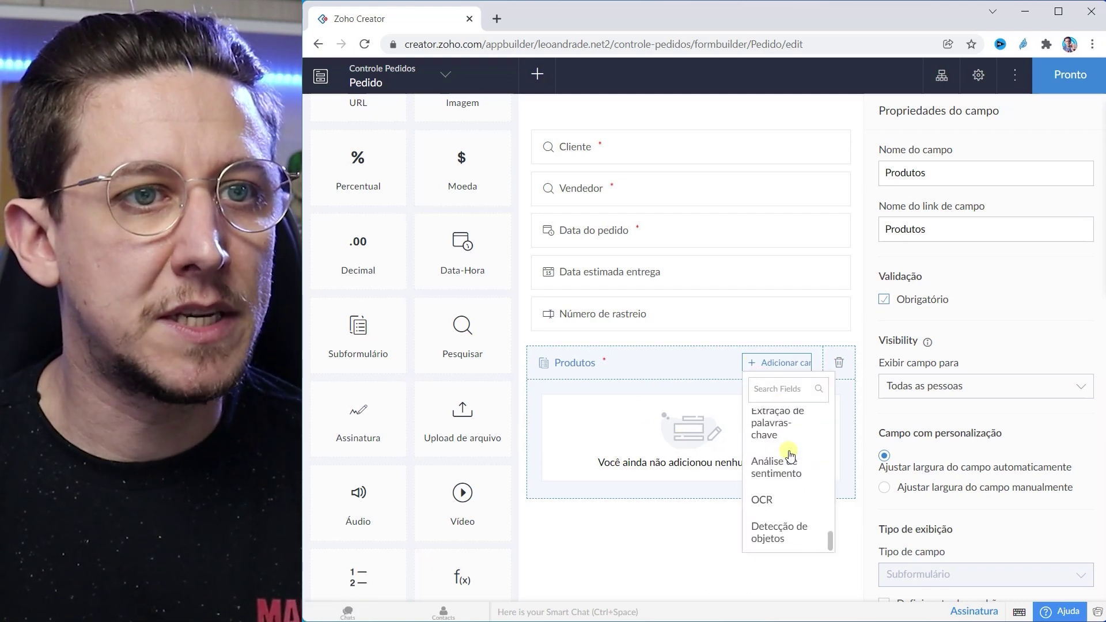
scroll(786, 454, "up", 5)
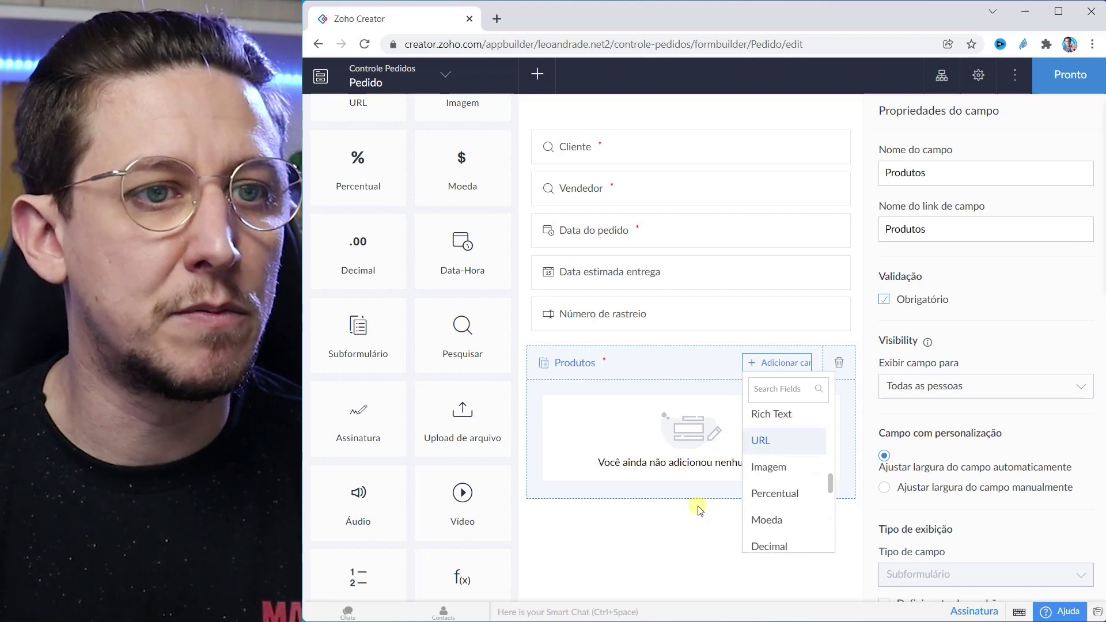
scroll(779, 460, "down", 3)
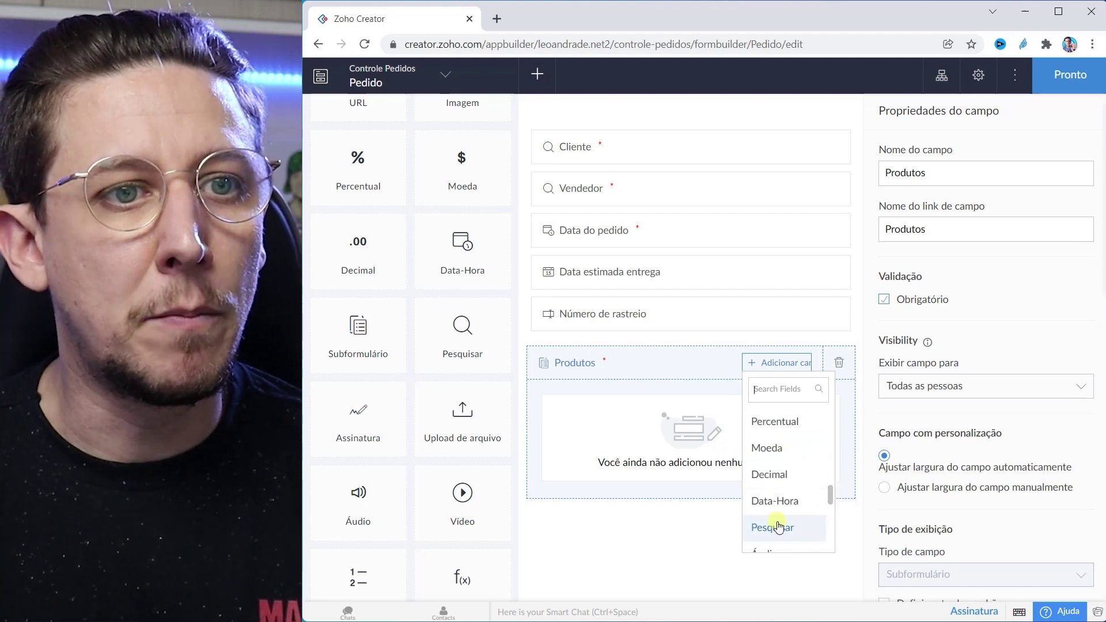
left_click(777, 529)
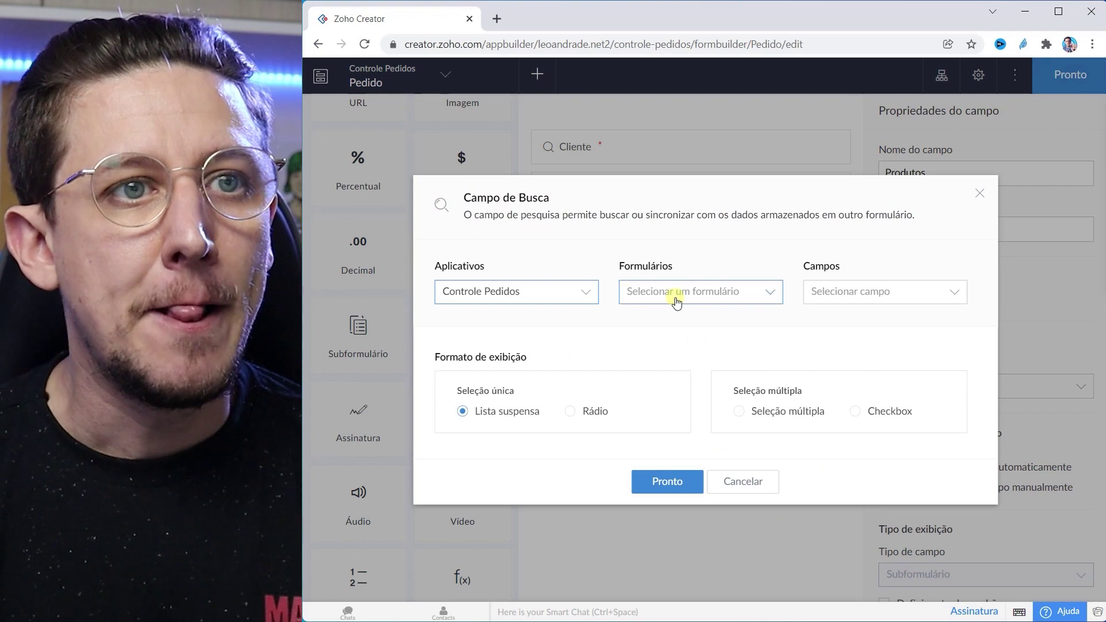
left_click(692, 302)
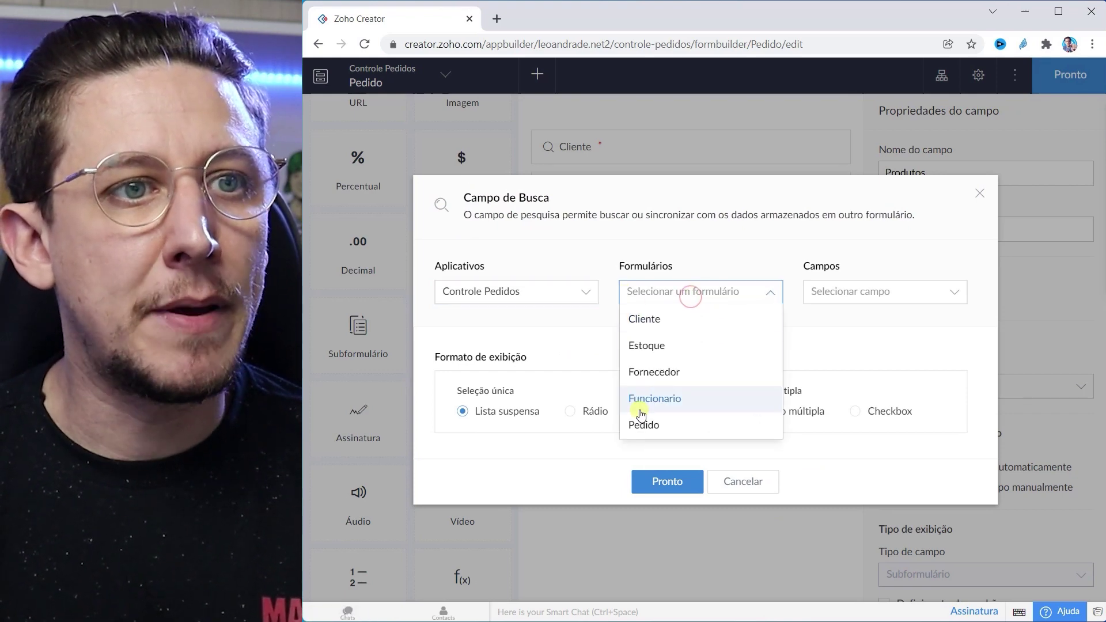
left_click(667, 350)
left_click(846, 299)
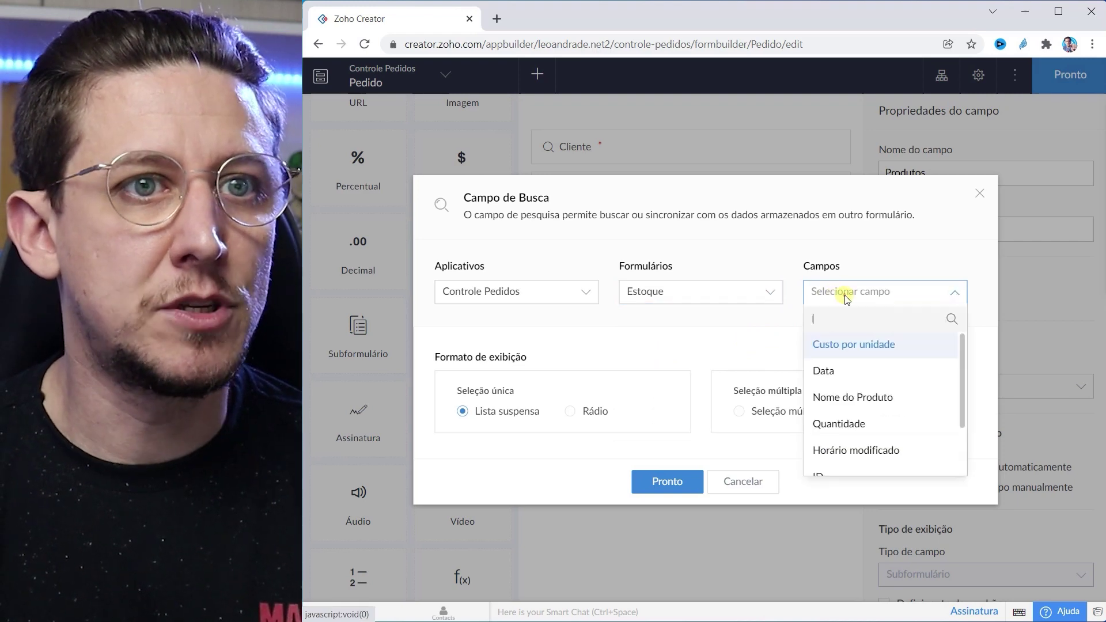
left_click(852, 398)
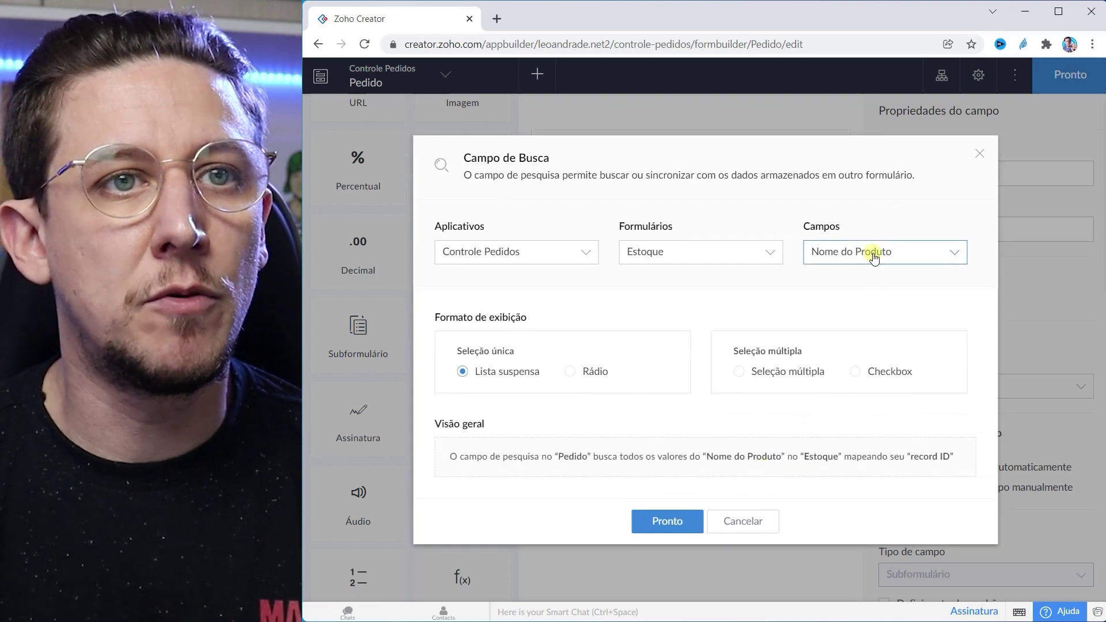
left_click(666, 520)
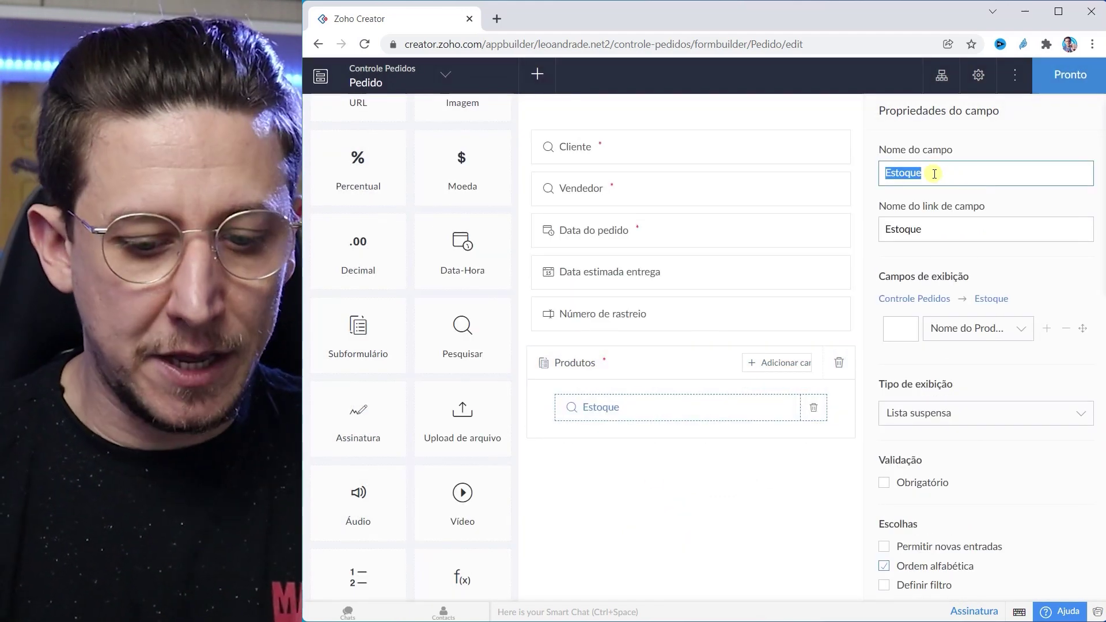
Step: Rename the lookup field and its link name to Produto and make it required
type("Produto")
left_click(974, 274)
double_click(929, 226)
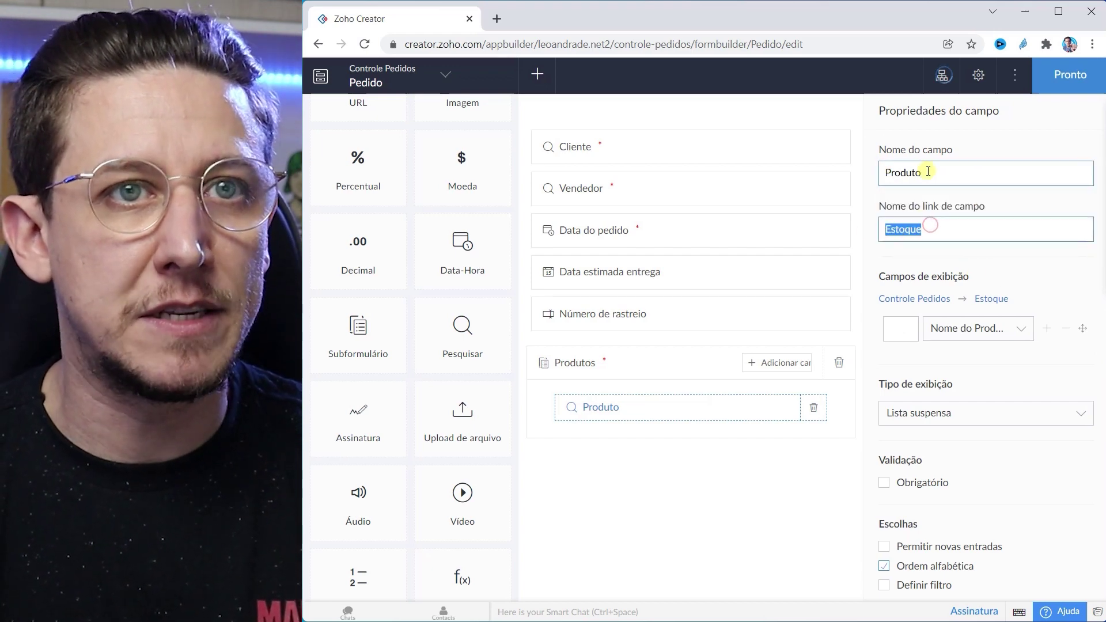
double_click(916, 172)
type("Produto")
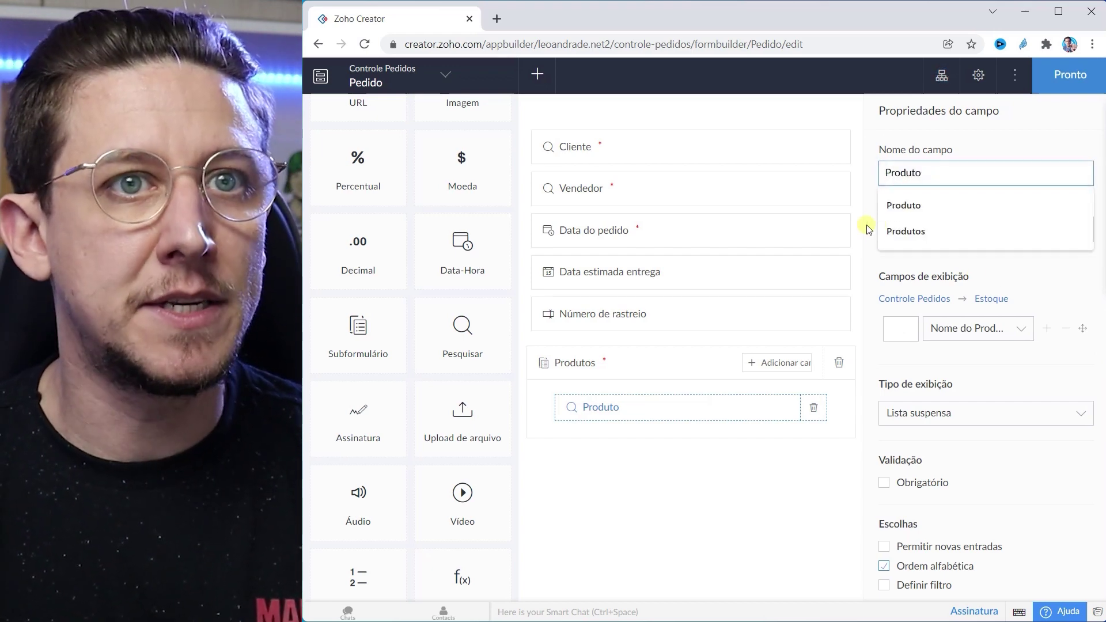
left_click(869, 229)
double_click(913, 229)
type("Produto")
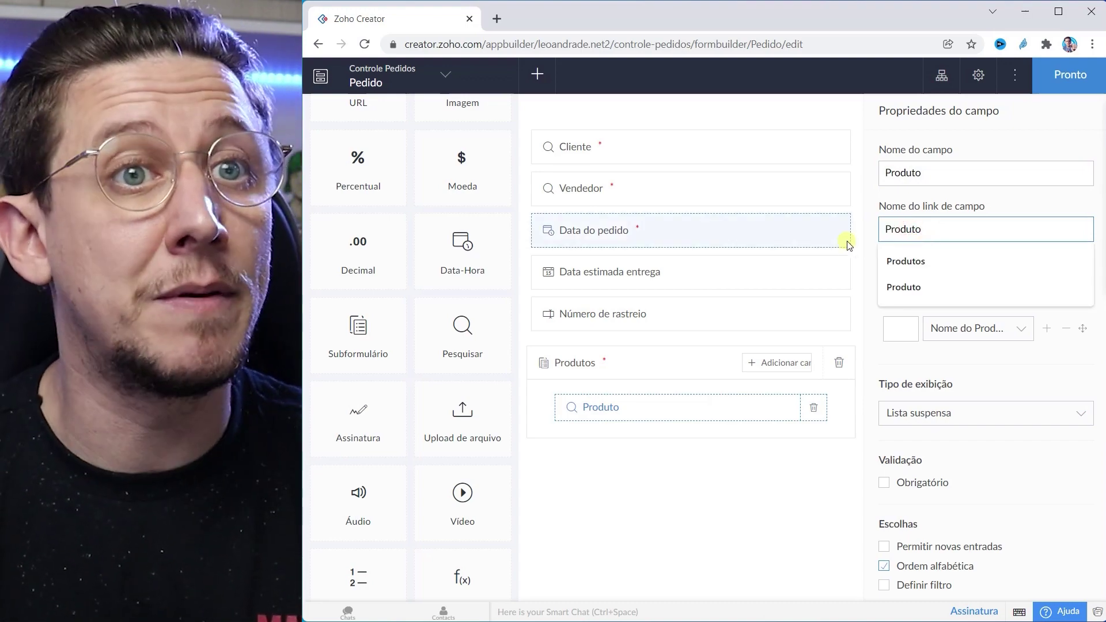
left_click(865, 228)
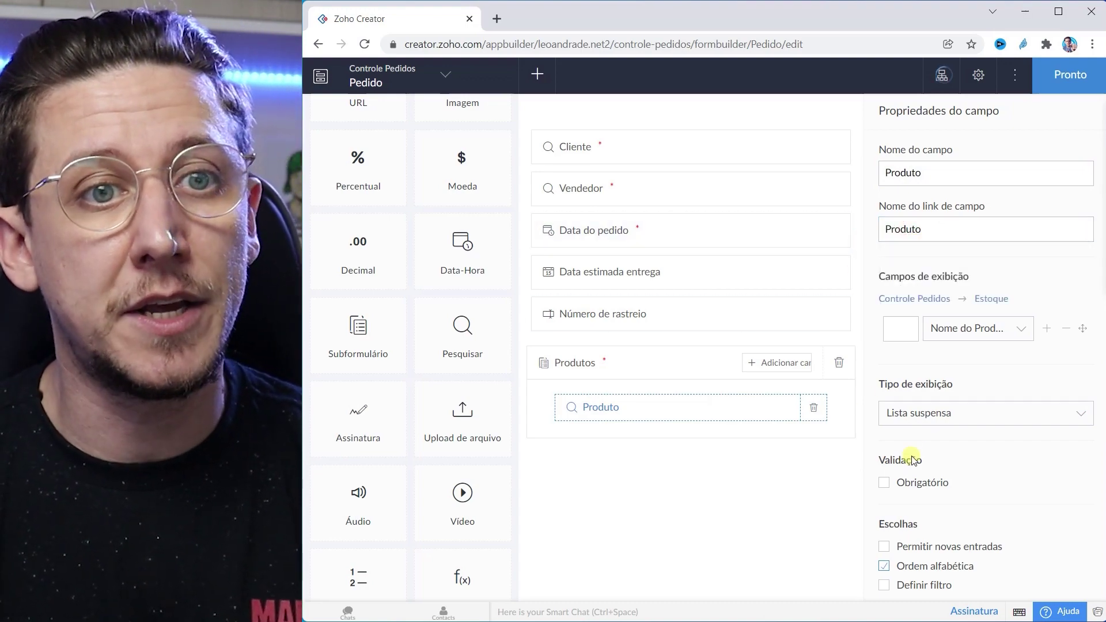
left_click(885, 485)
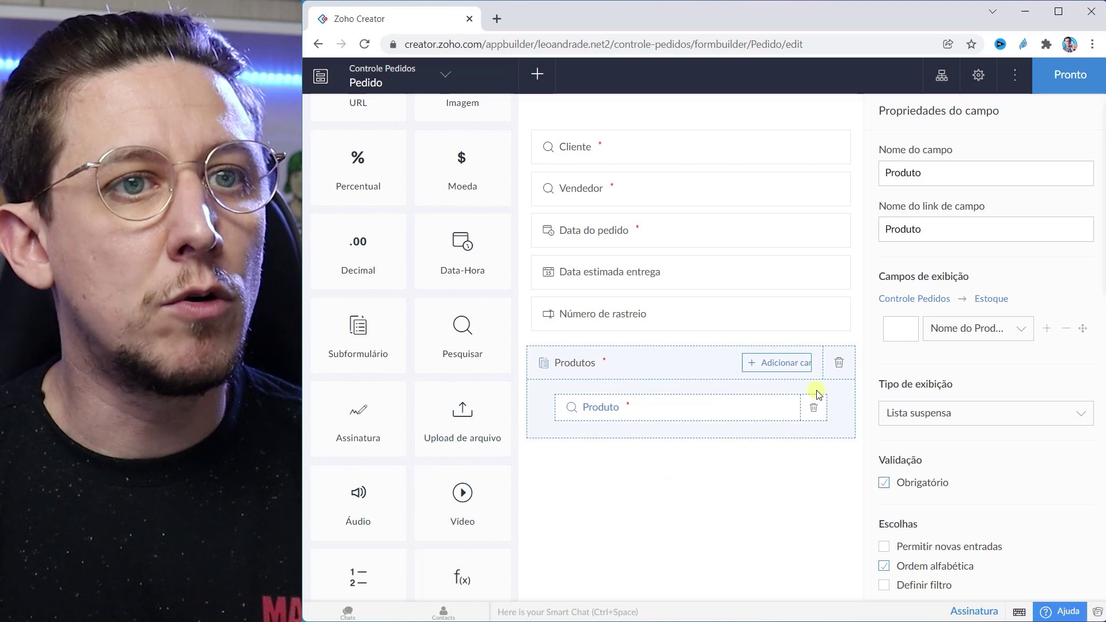
Step: Add a subform lookup field showing Custo por unidade from the Estoque form
left_click(768, 365)
scroll(775, 461, "down", 5)
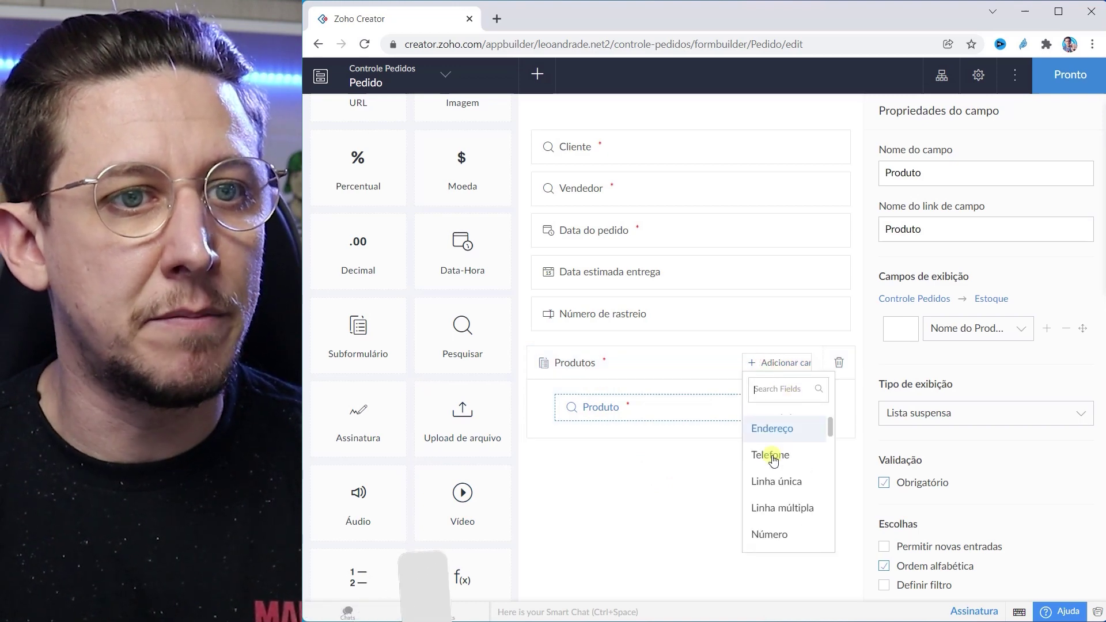
scroll(789, 486, "down", 4)
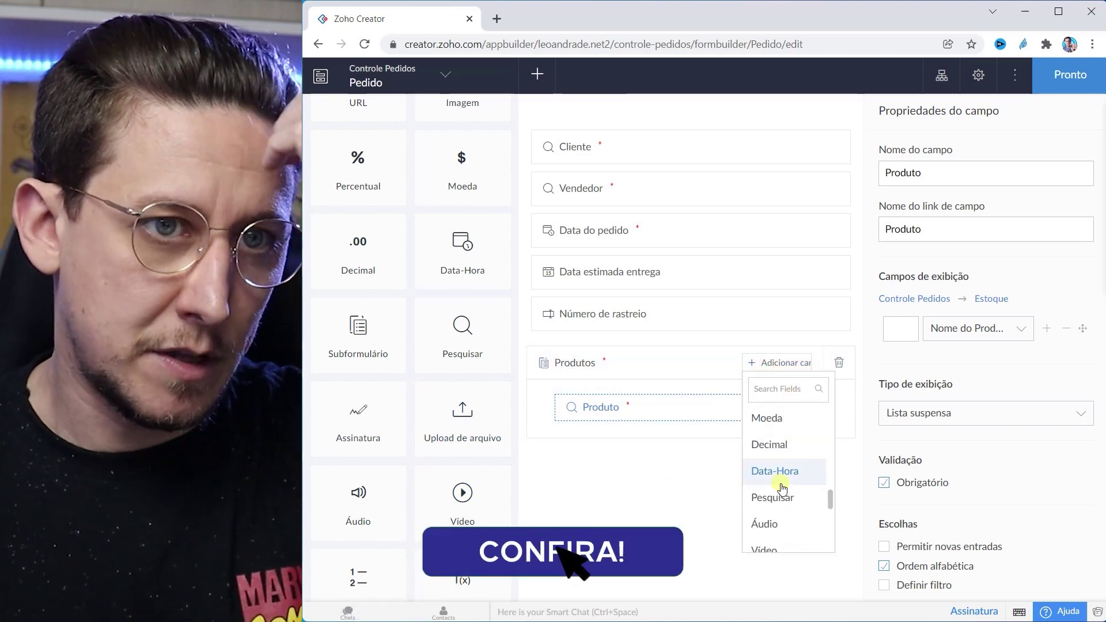
left_click(783, 499)
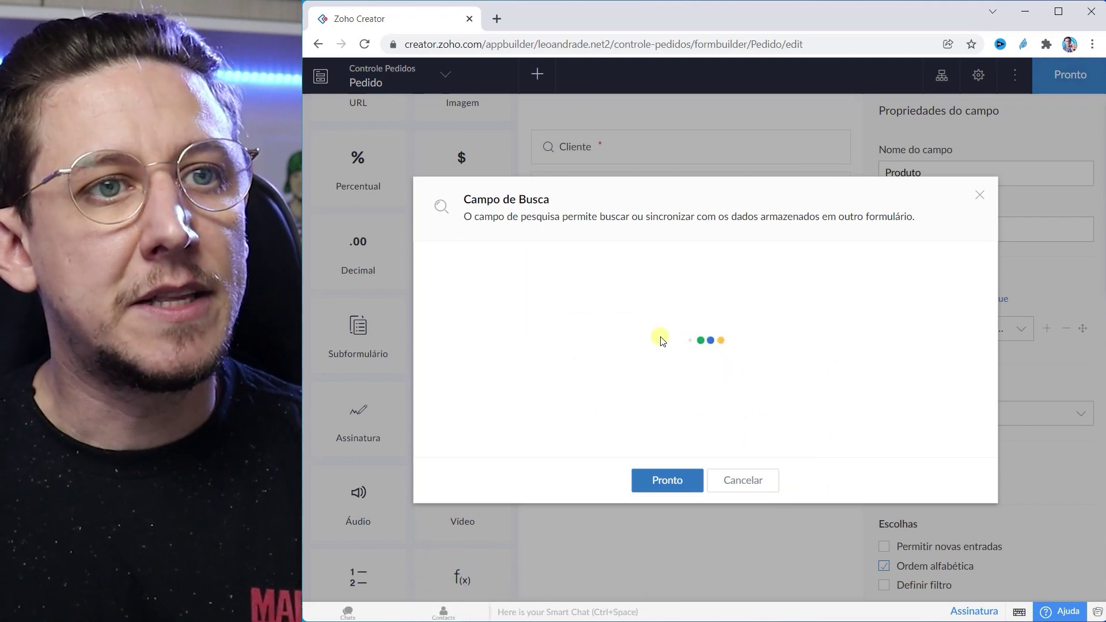
left_click(712, 296)
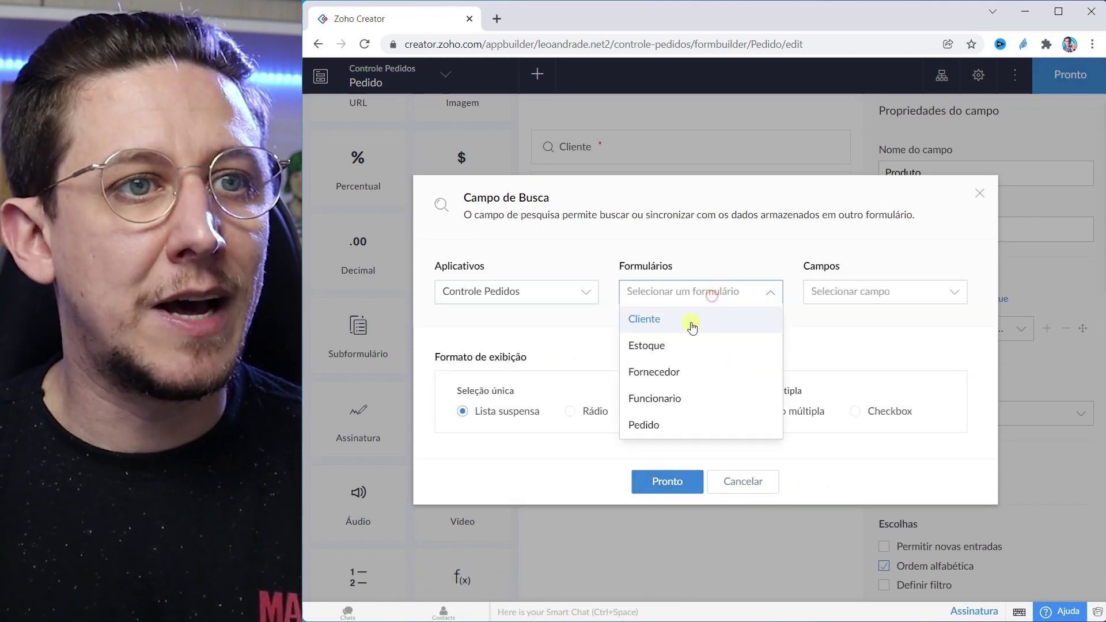
left_click(677, 346)
left_click(874, 291)
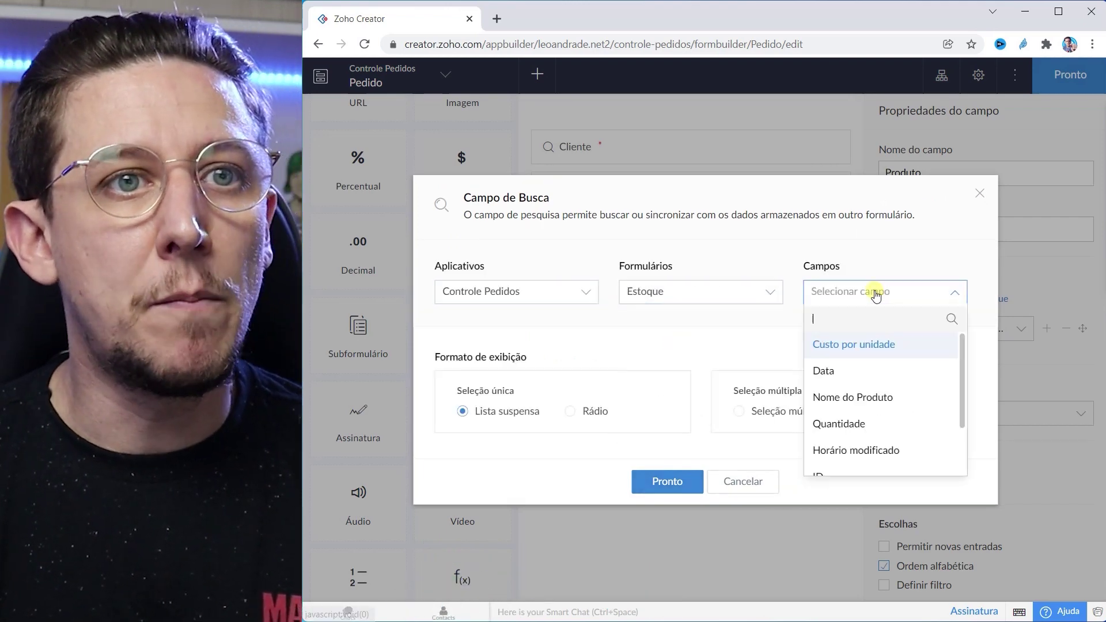
left_click(850, 346)
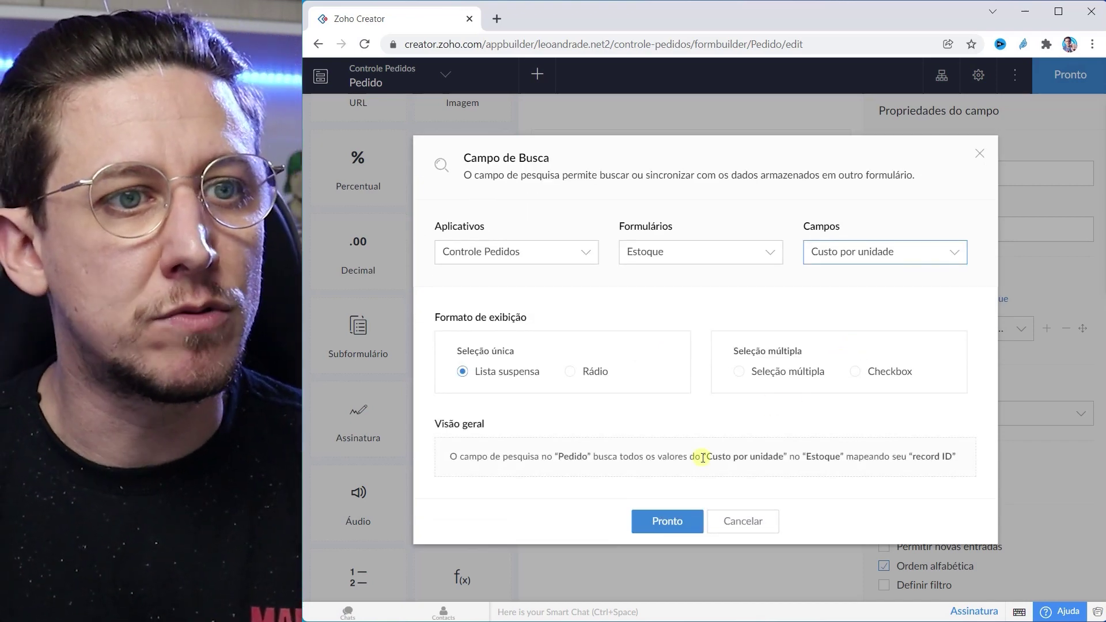
left_click(668, 520)
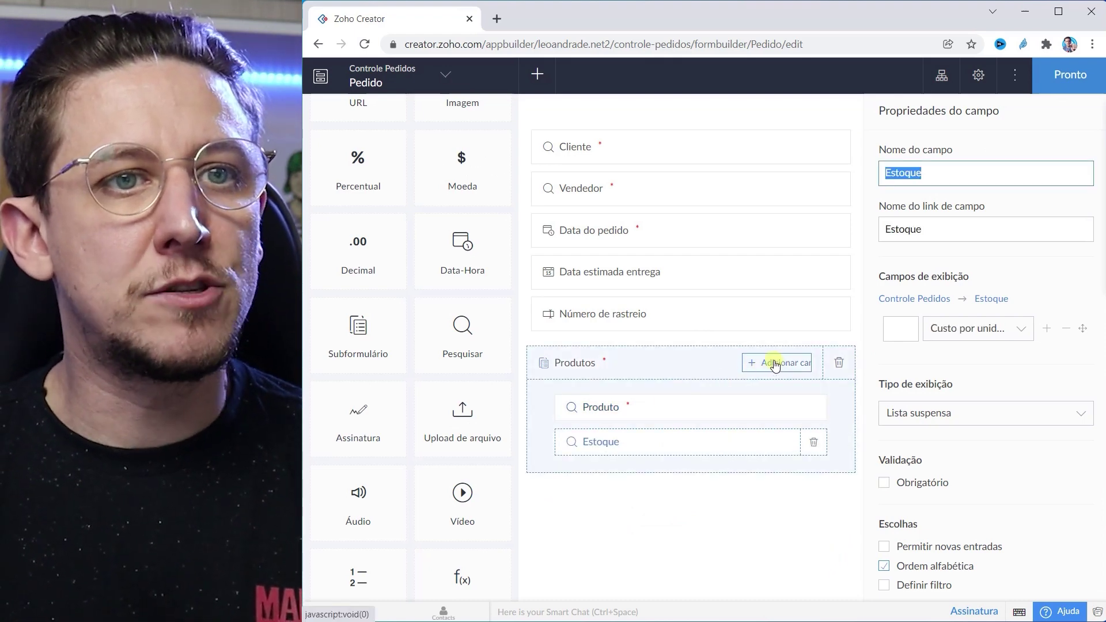
Step: Add a number field named Quantidade to the Produtos subform and mark it required
left_click(776, 363)
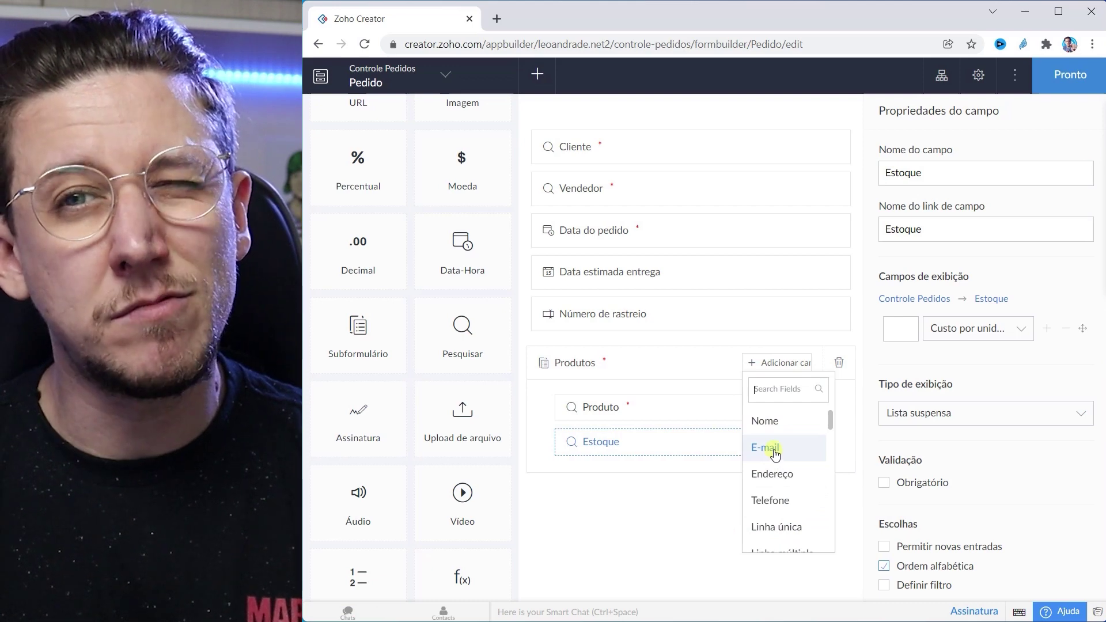
scroll(775, 455, "down", 1)
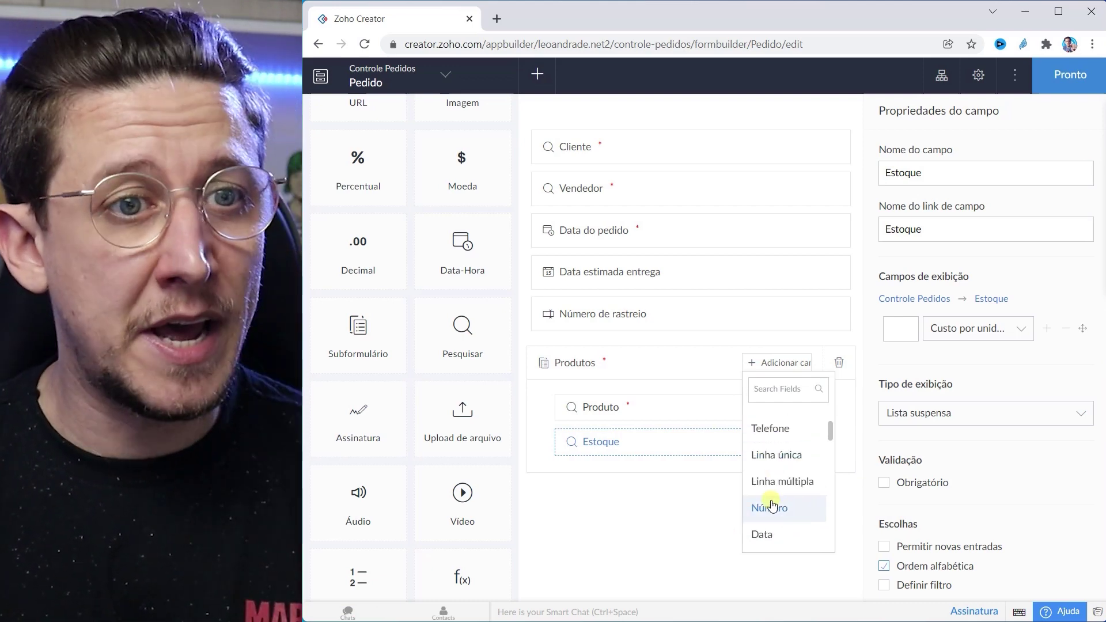
left_click(771, 509)
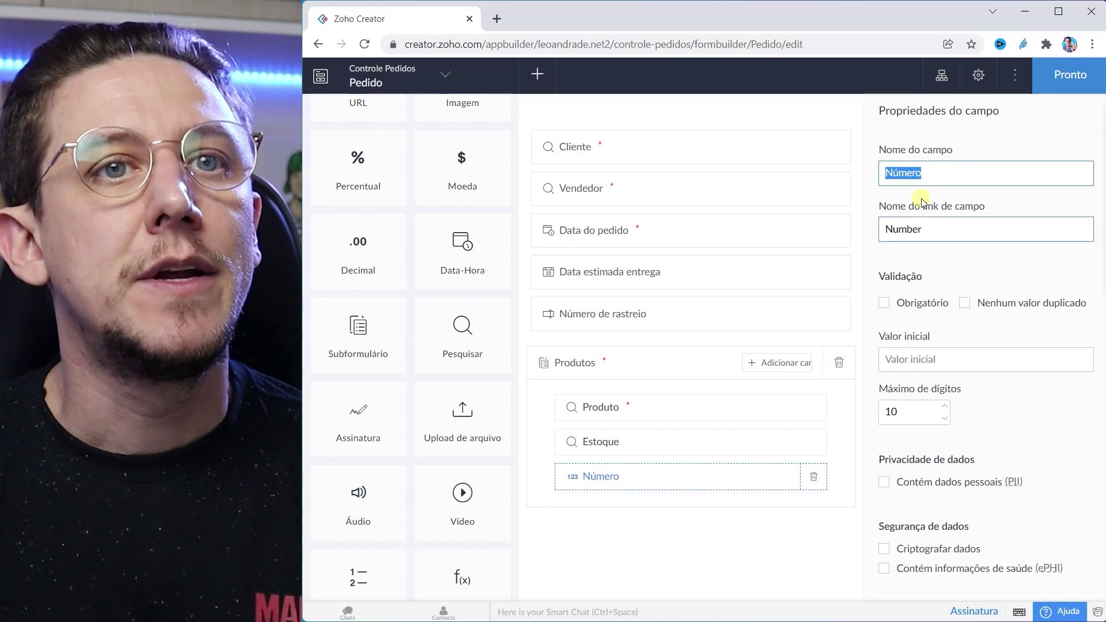
type("Quantid")
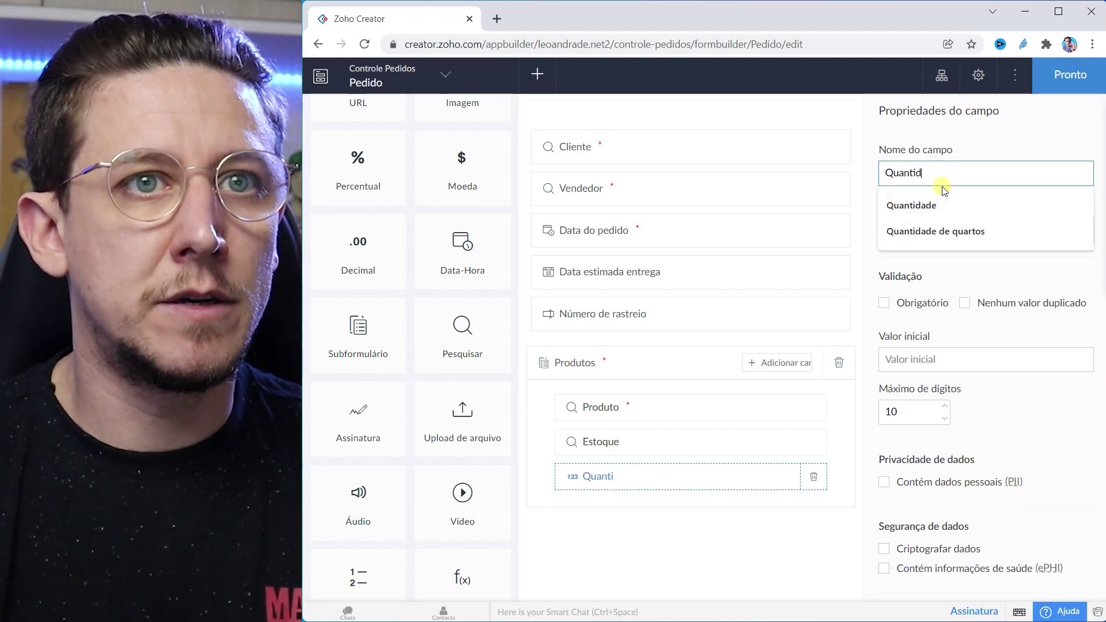
type("ade")
left_click(948, 151)
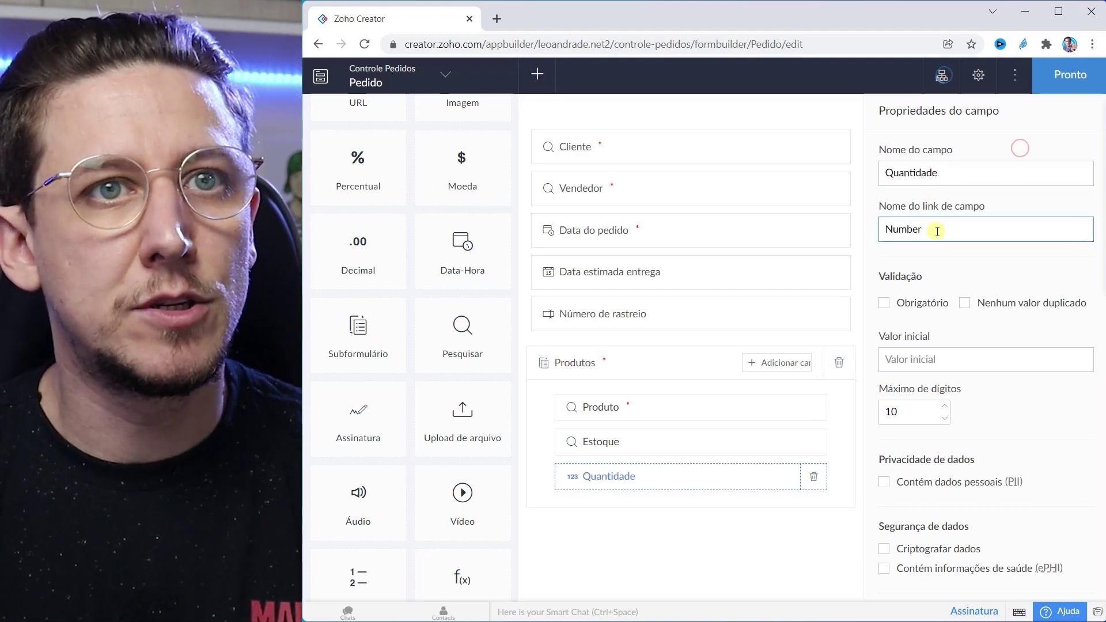
double_click(945, 173)
left_click(996, 160)
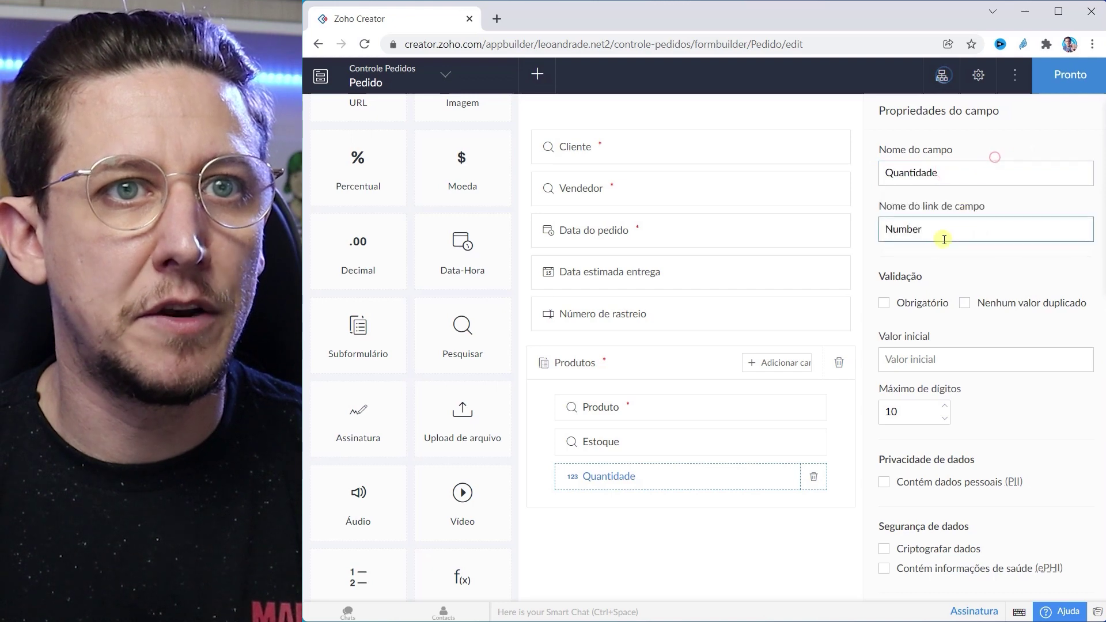
left_click(884, 303)
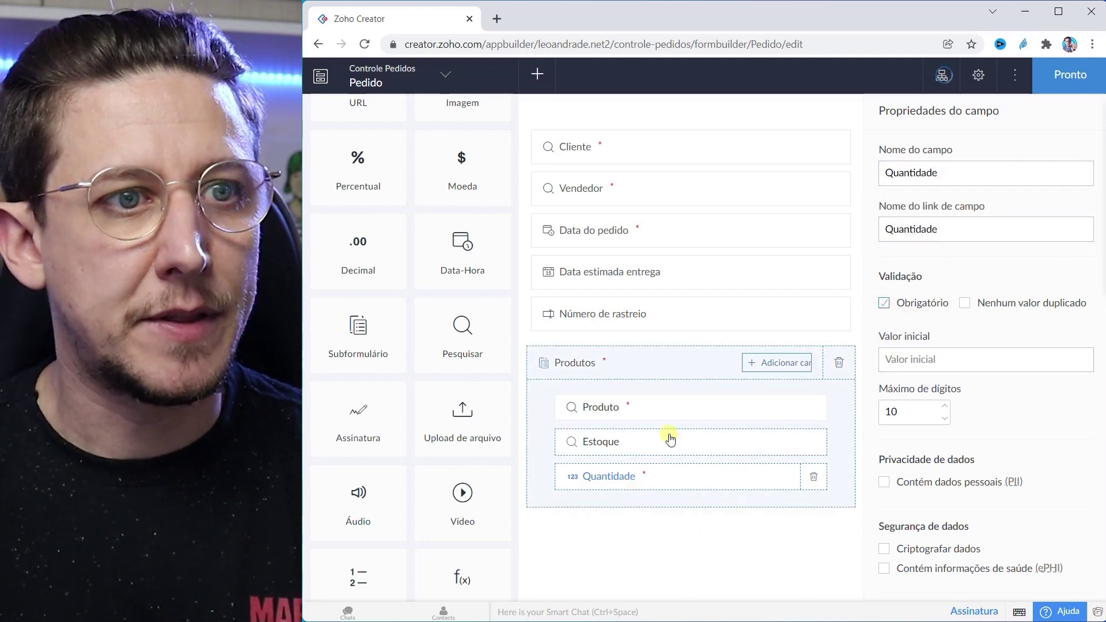
Step: Rename the subform's Estoque lookup field to 'Custo por unidade' with link name Custo_por_unidade
left_click(625, 441)
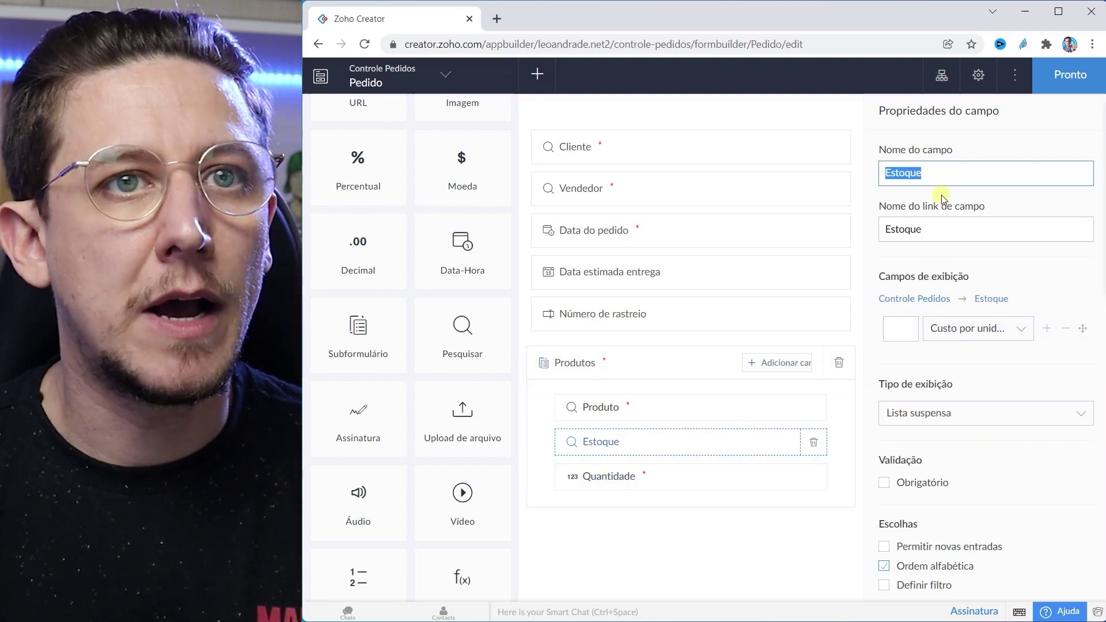
type("Custo")
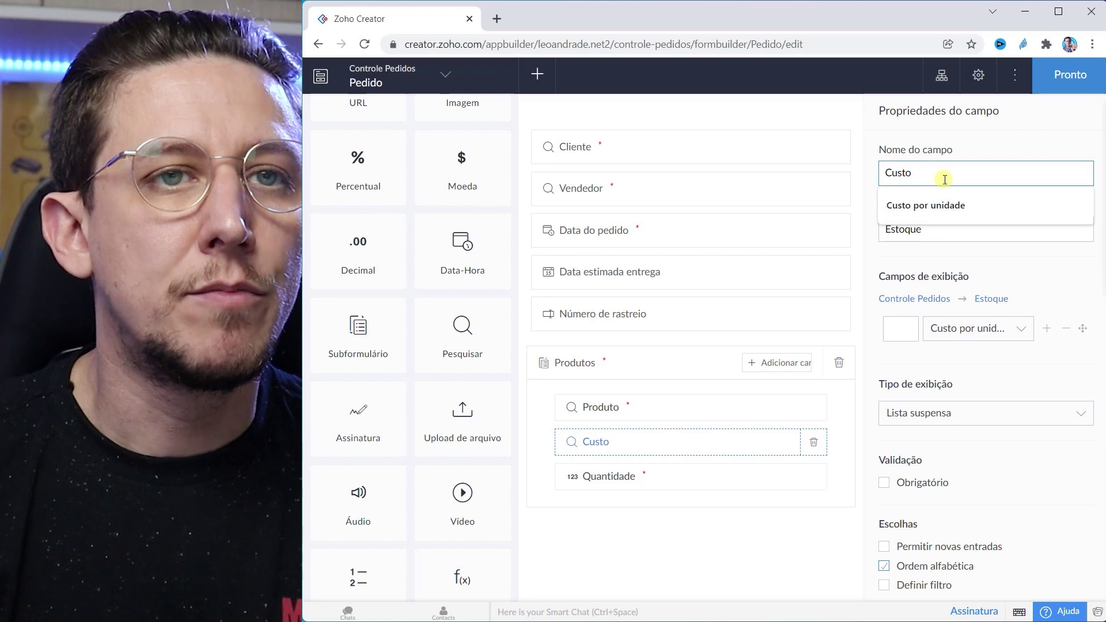
key("Down")
key("Return")
left_click_drag(968, 172, 859, 174)
key("ctrl+c")
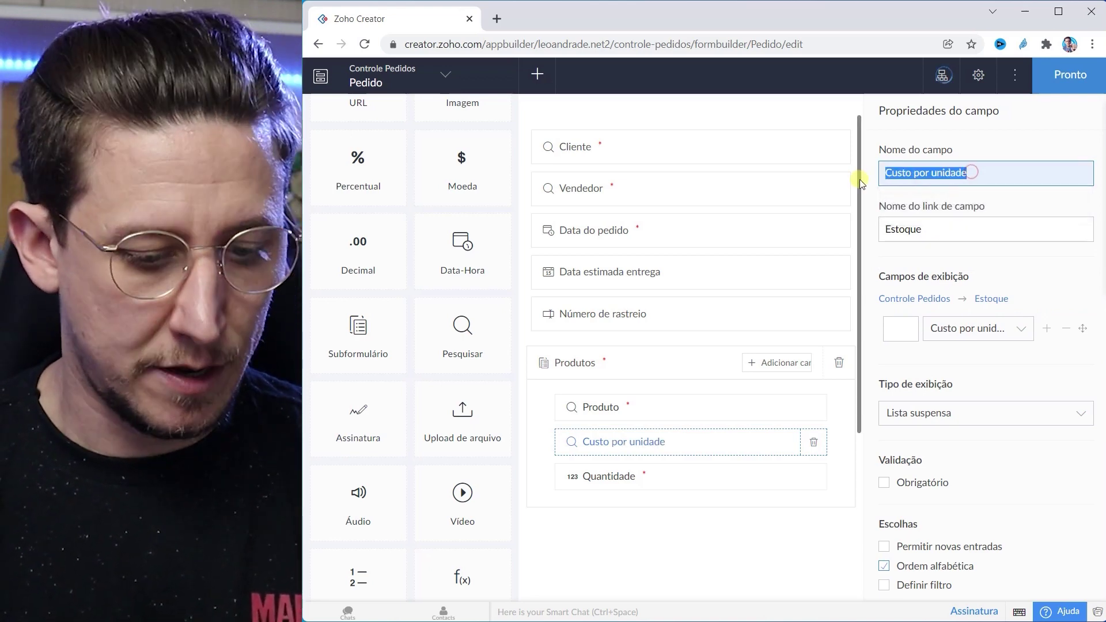
double_click(922, 228)
key("ctrl+v")
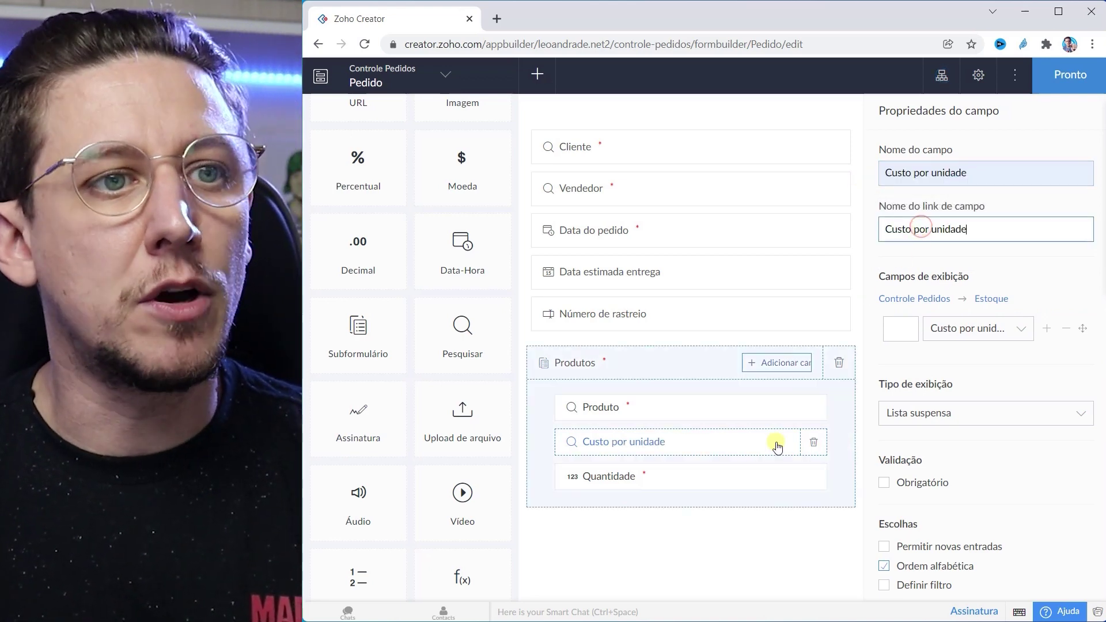
left_click(741, 547)
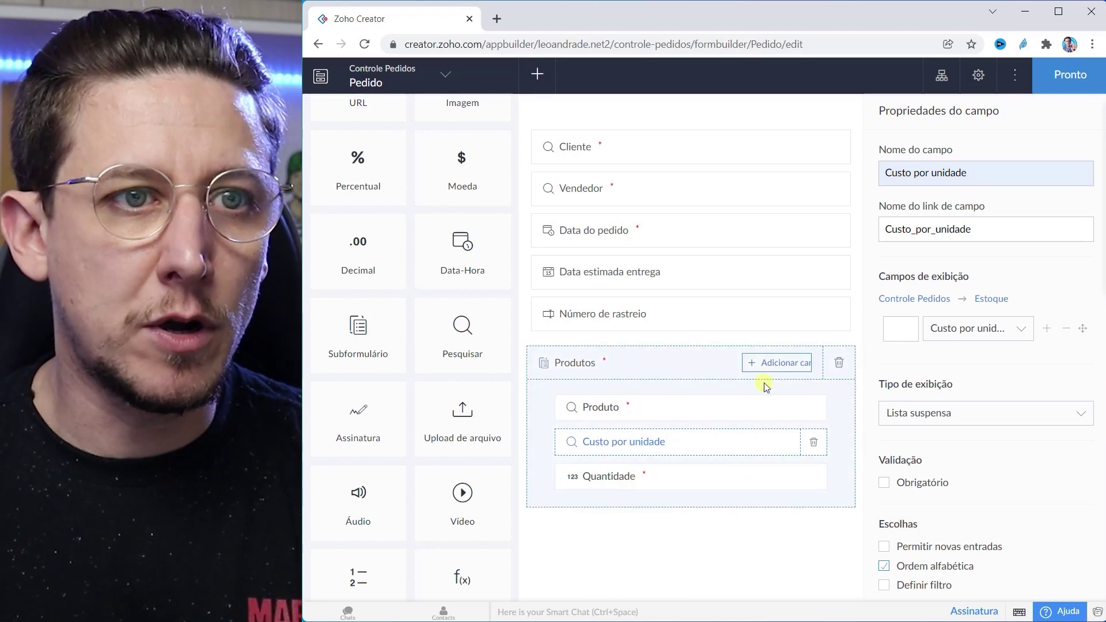
left_click(772, 365)
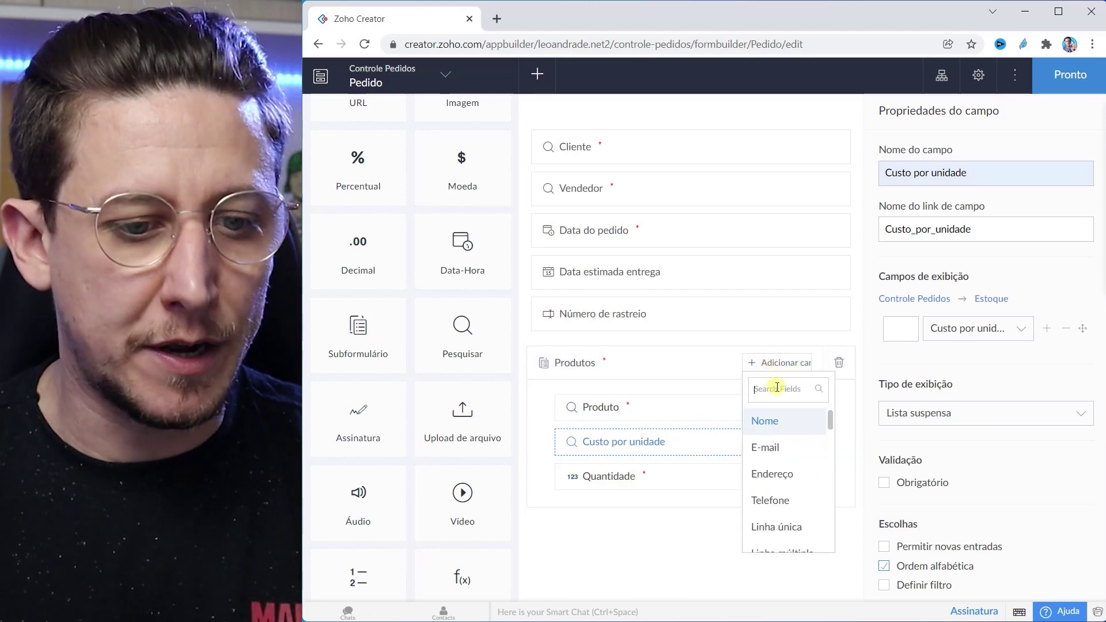
Step: Add a mandatory Total currency field (link name Total) to Produtos and finish the Pedido form
scroll(803, 498, "down", 4)
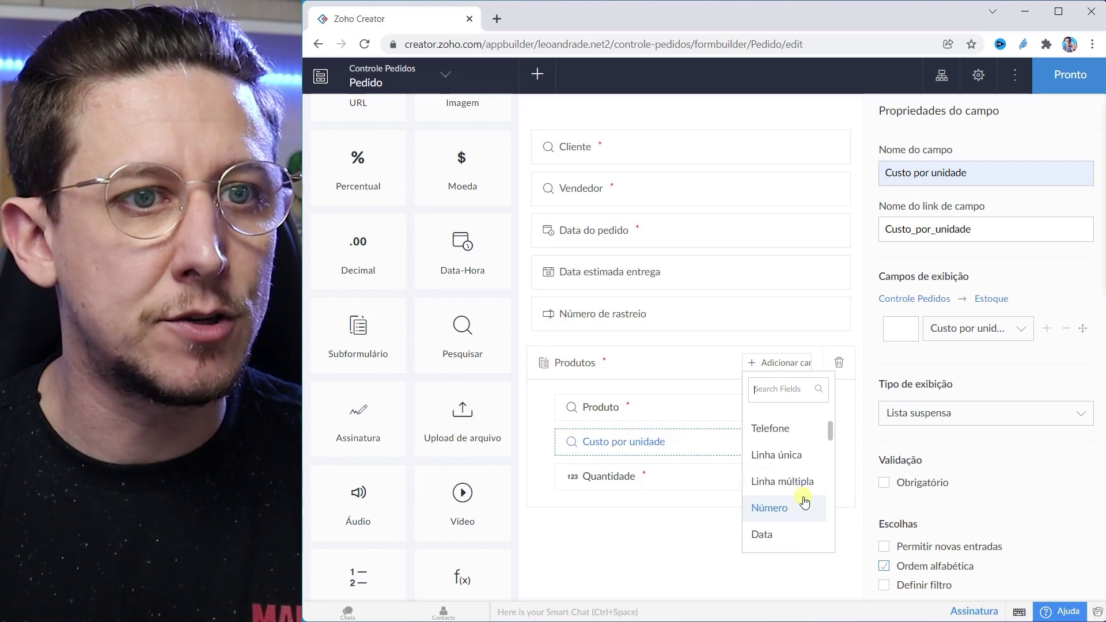
scroll(791, 489, "down", 5)
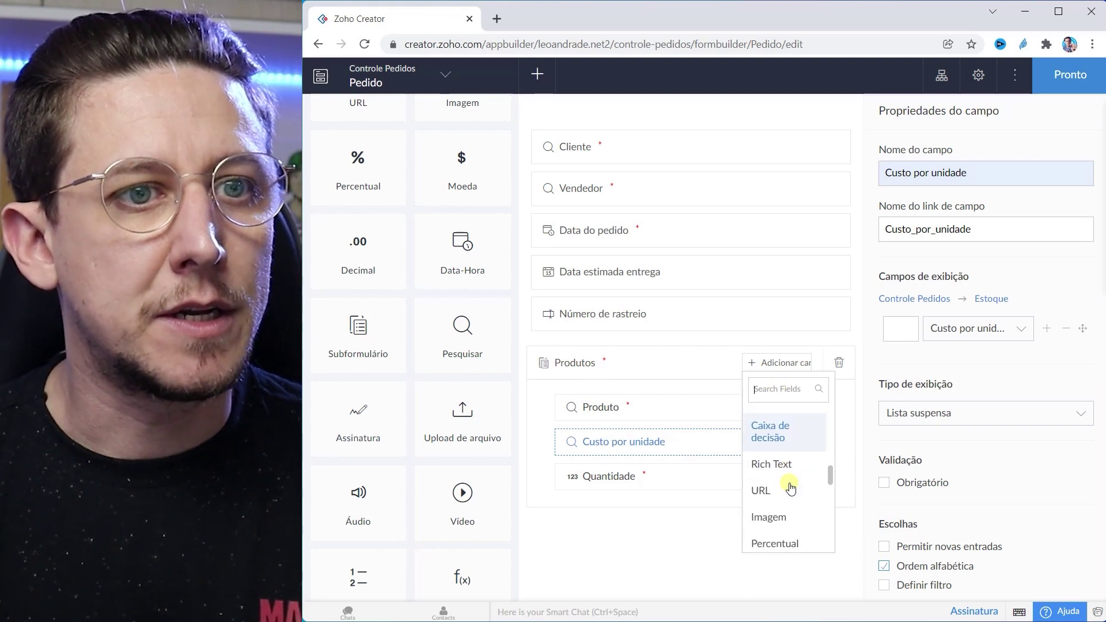
left_click(789, 489)
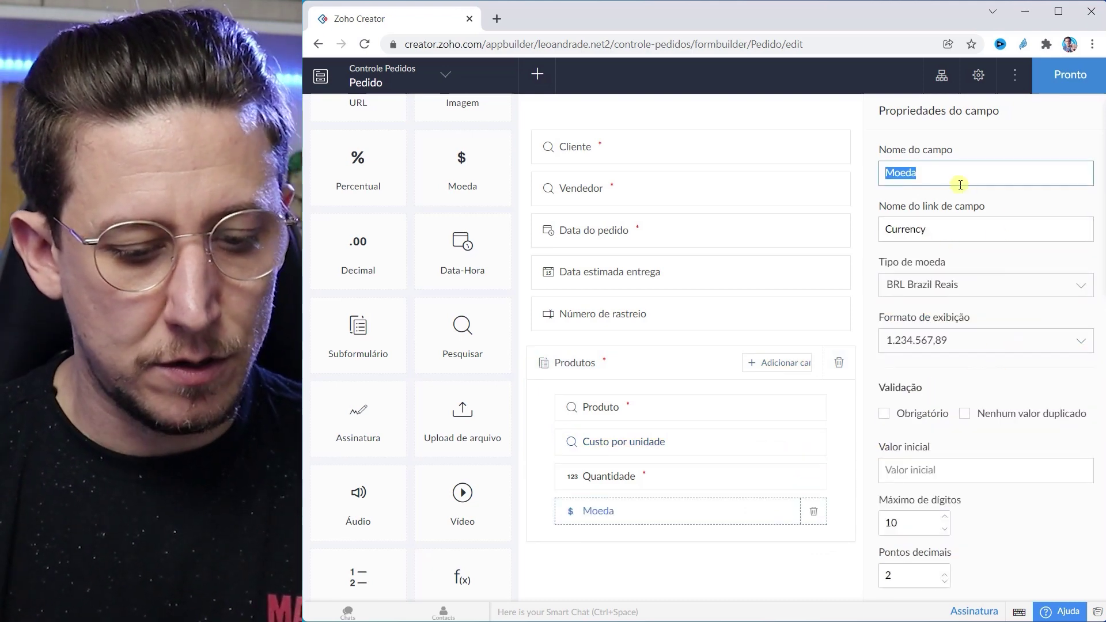
type("Total")
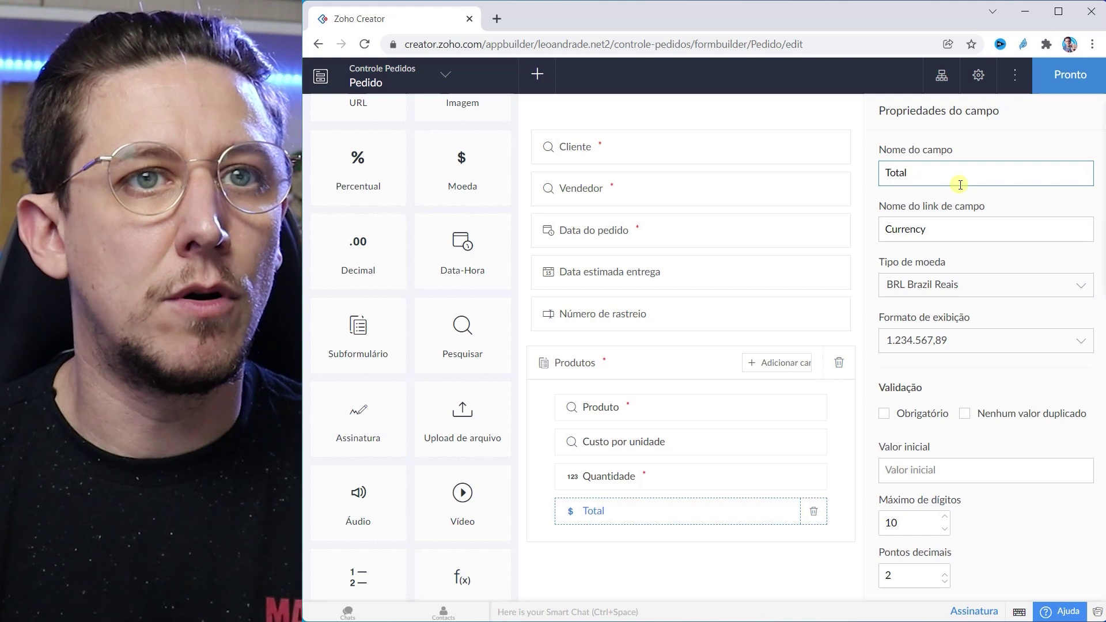
left_click(884, 413)
left_click(654, 565)
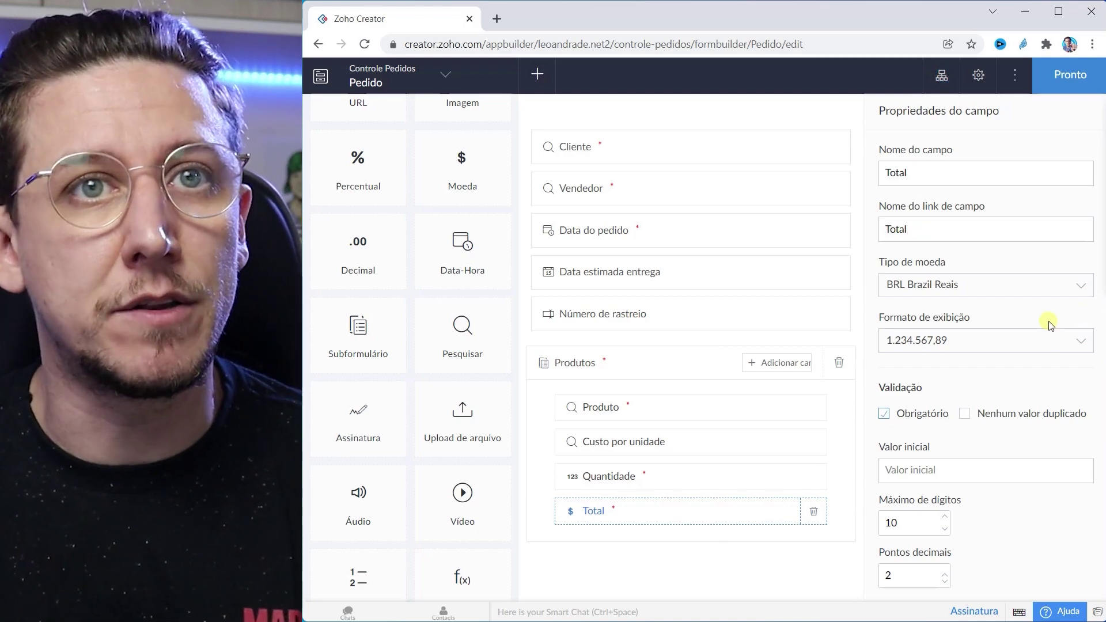
left_click(1066, 75)
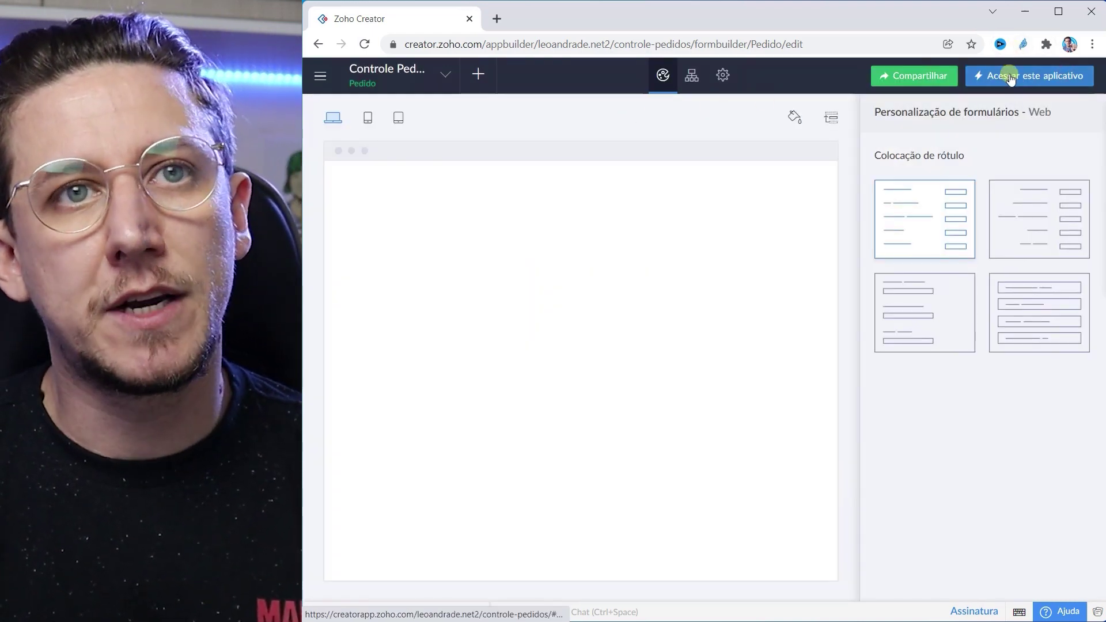
Step: Open the live Controle Pedidos app and check the customer and salesperson dropdowns in Pedido
left_click(1009, 77)
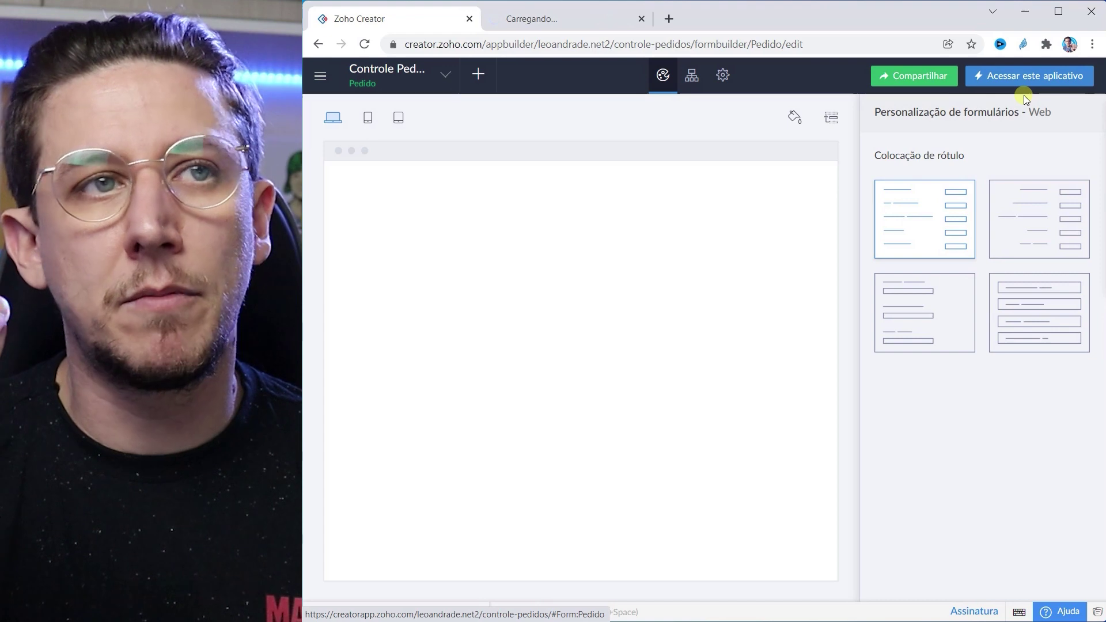
left_click(556, 21)
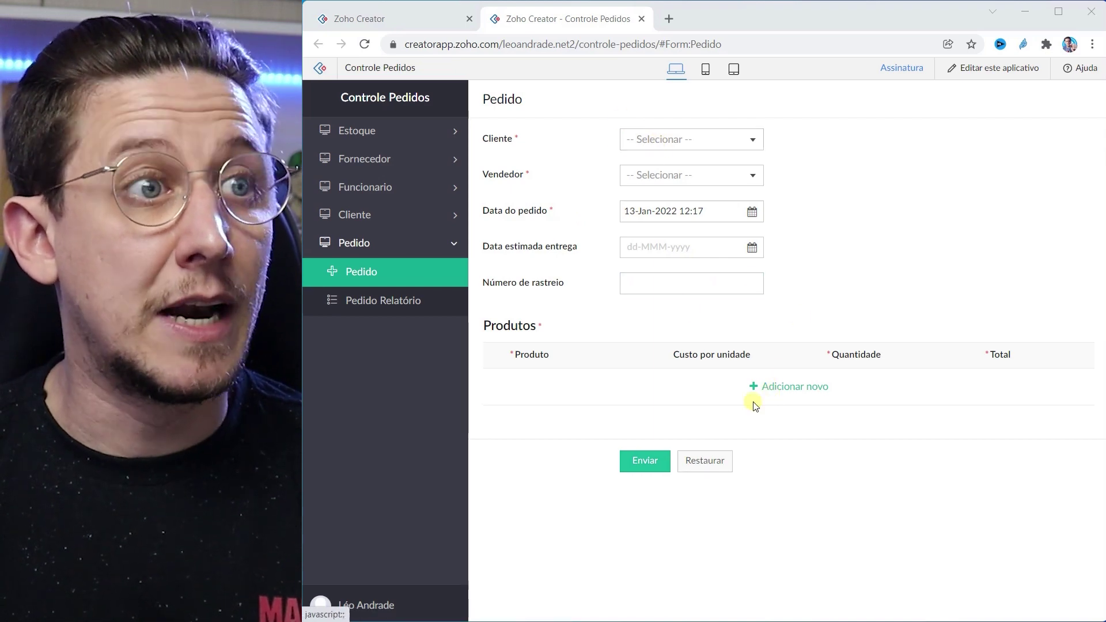
left_click(672, 139)
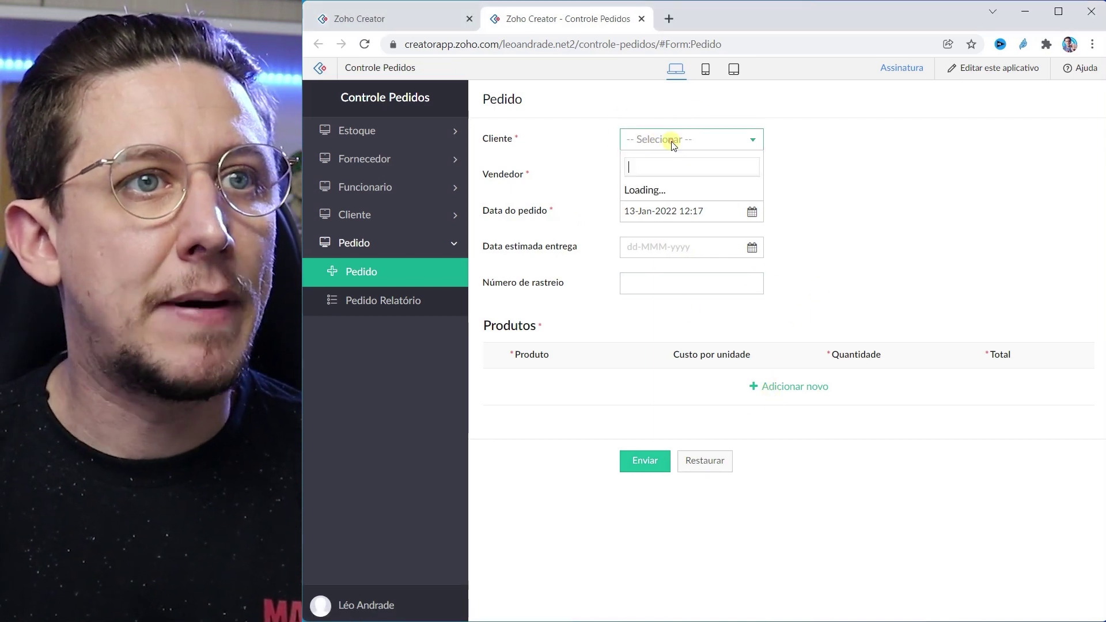
left_click(782, 146)
left_click(751, 172)
left_click(798, 167)
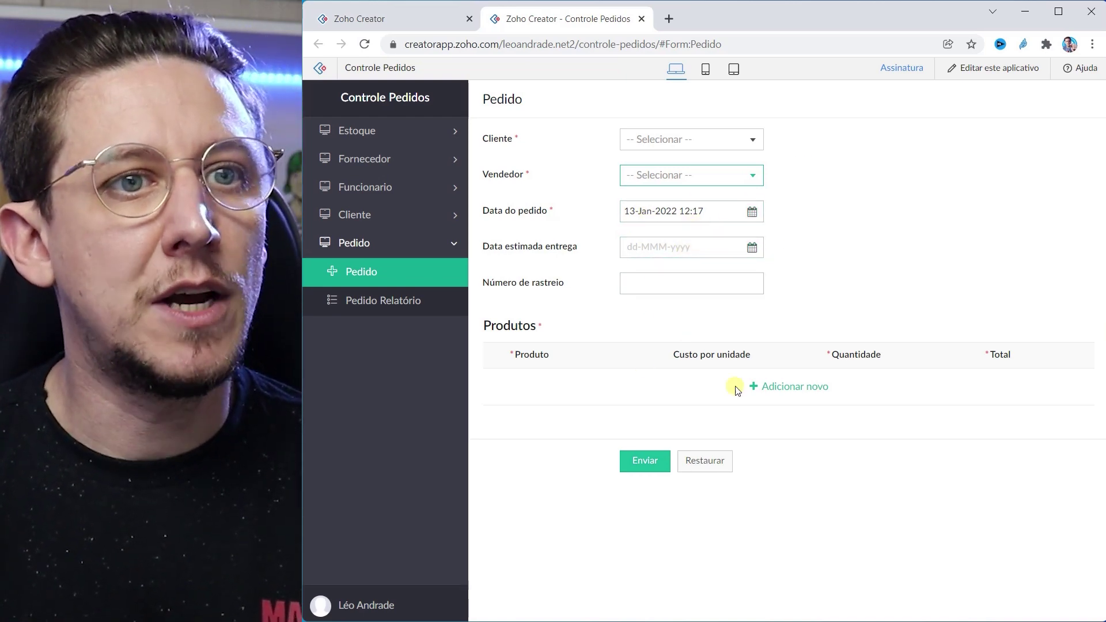
Step: Add a product row choosing Caneta, then go back to the app builder
left_click(784, 388)
left_click(649, 387)
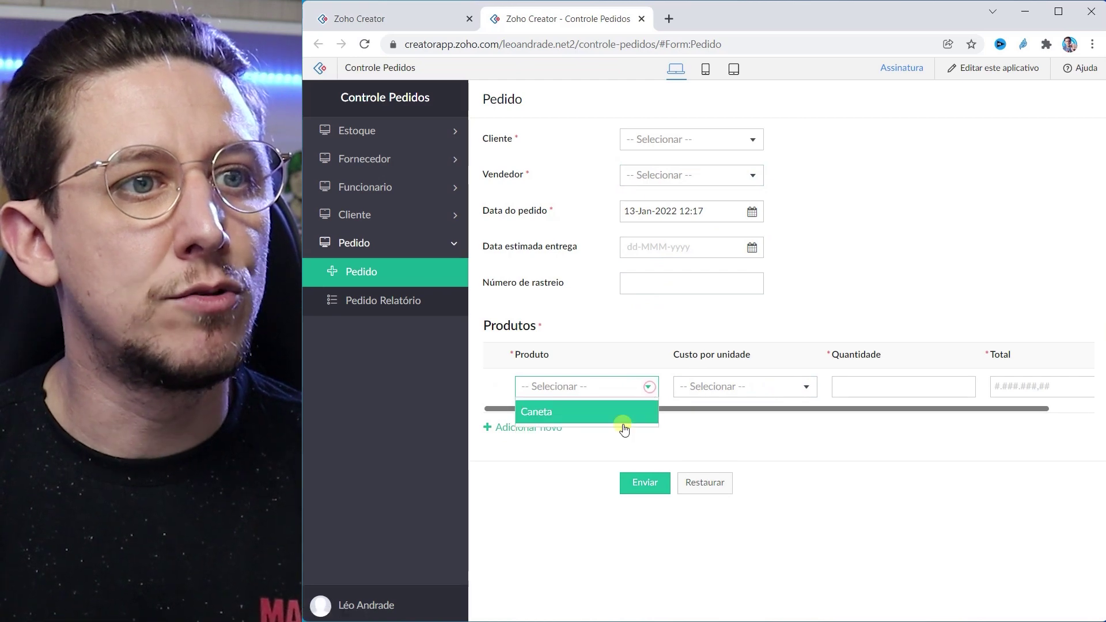
left_click(739, 386)
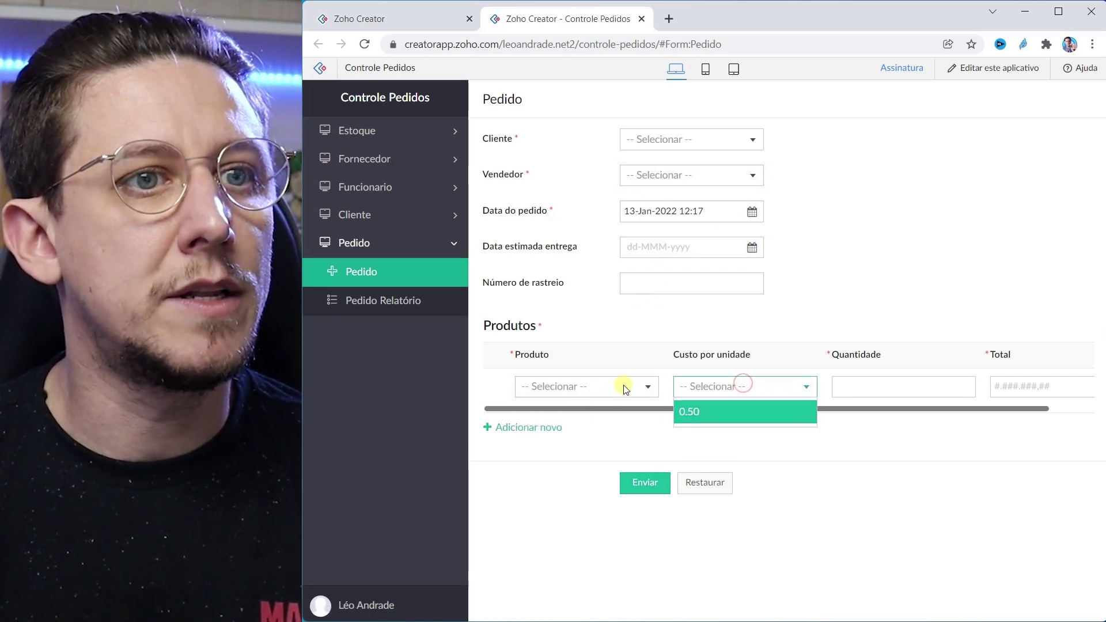
left_click(752, 380)
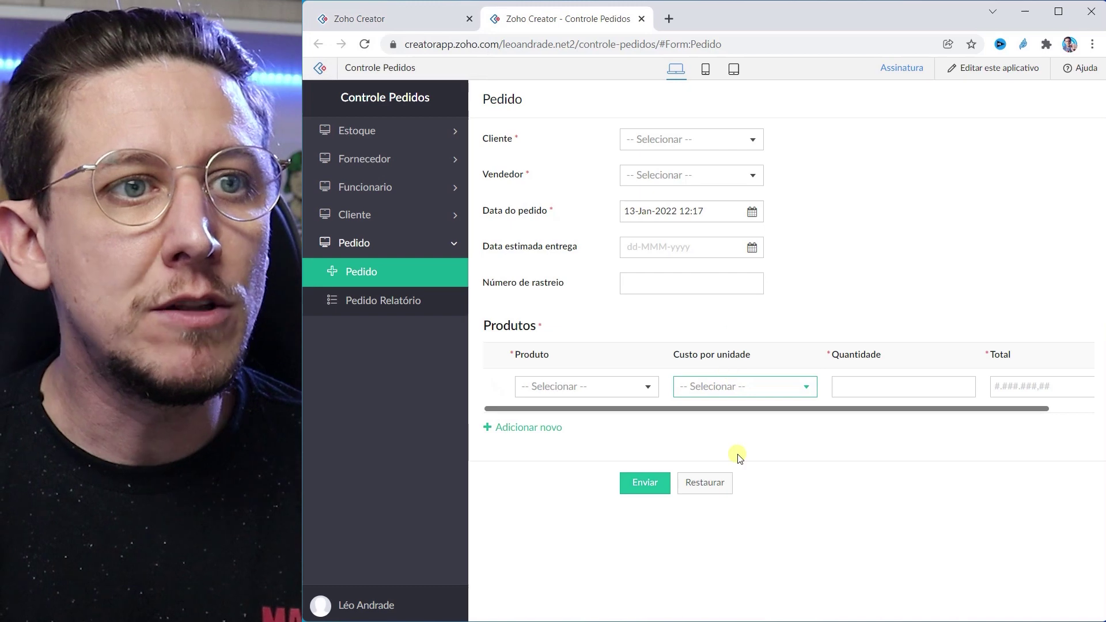
left_click(649, 386)
left_click(530, 416)
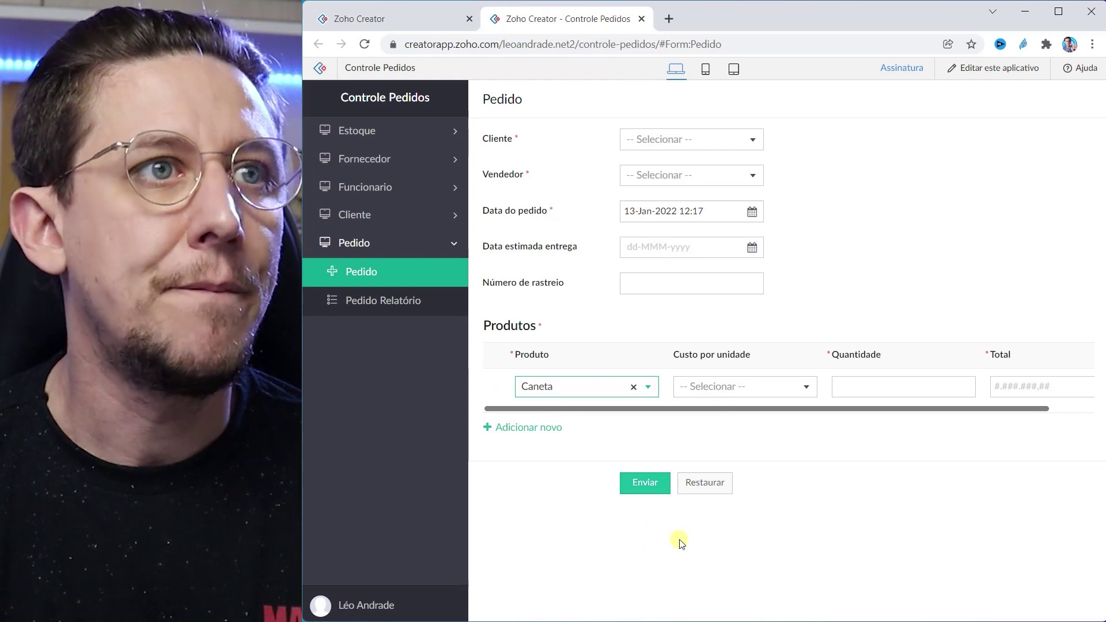
left_click(375, 25)
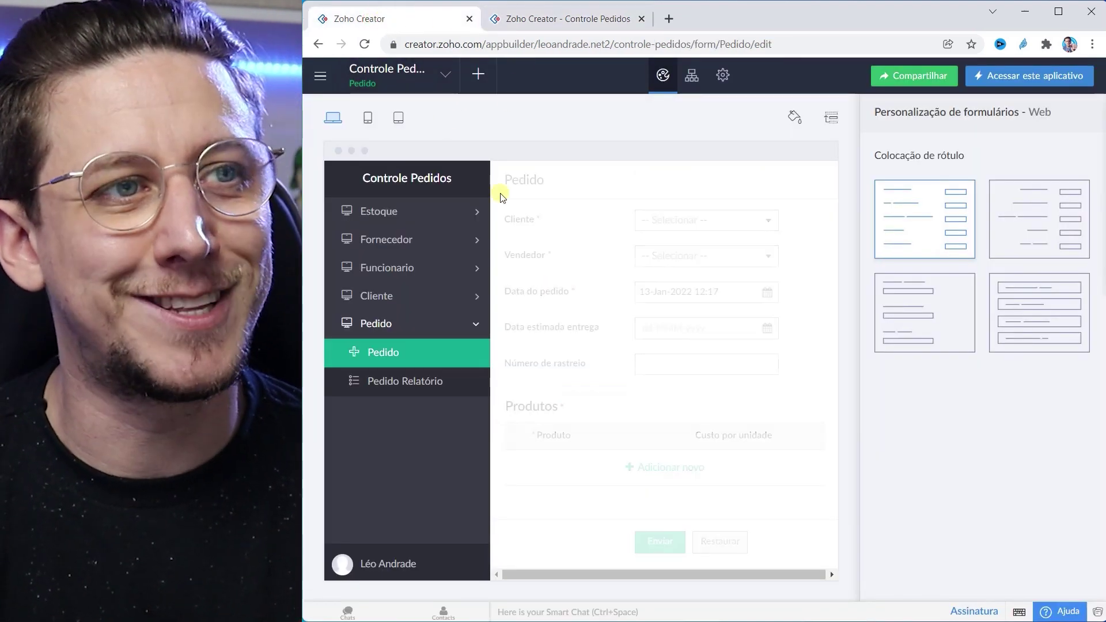
Step: Start a new form-event workflow on the Pedido form for records created or edited
left_click(478, 74)
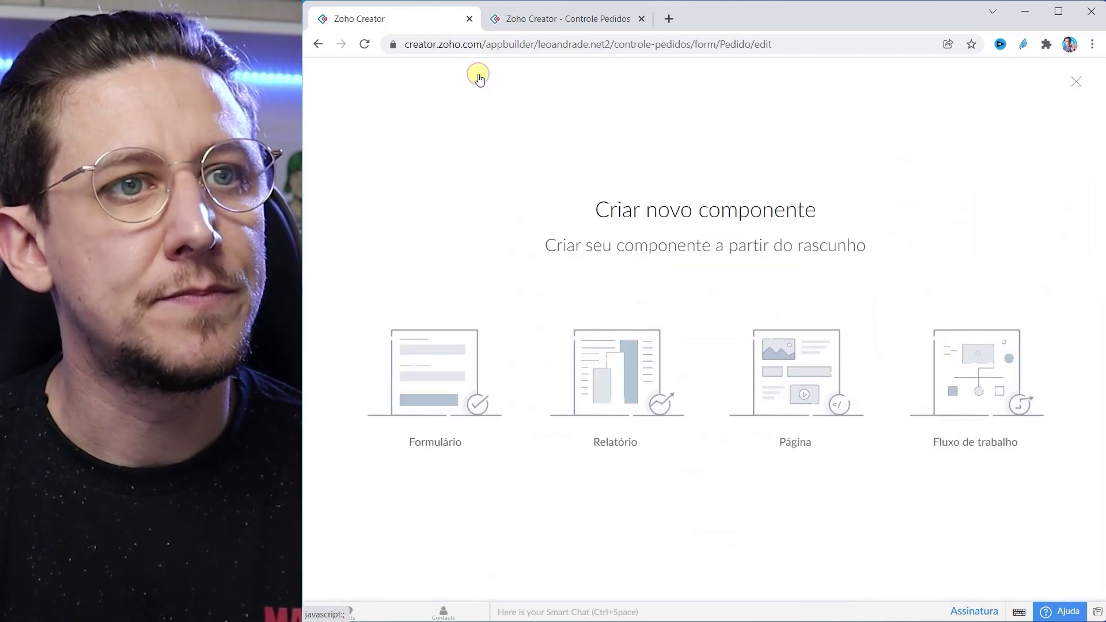
left_click(983, 370)
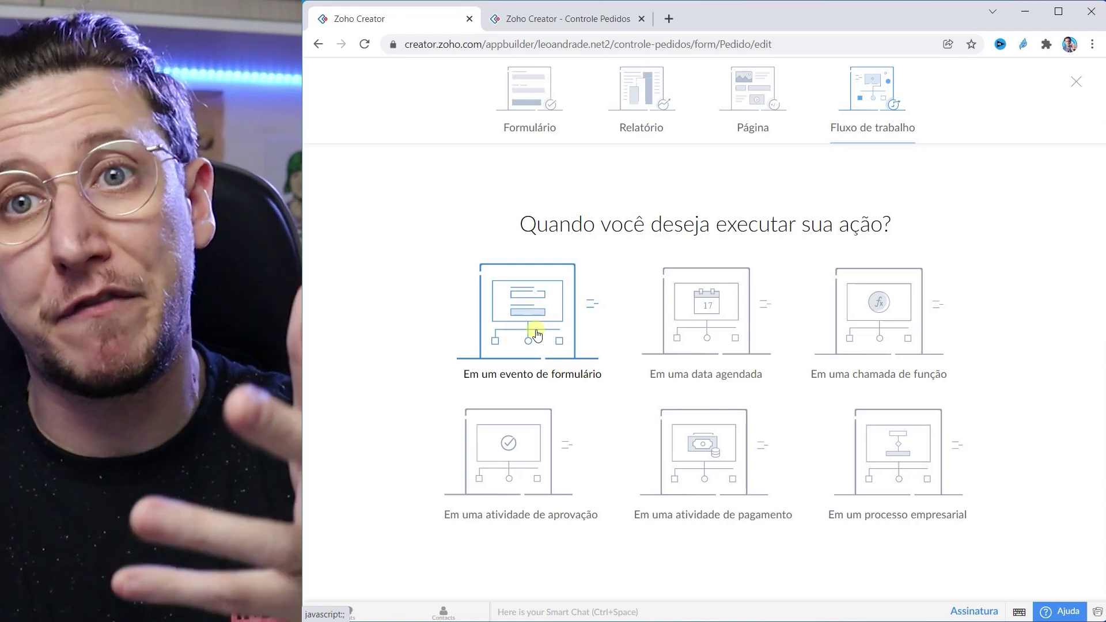
left_click(535, 330)
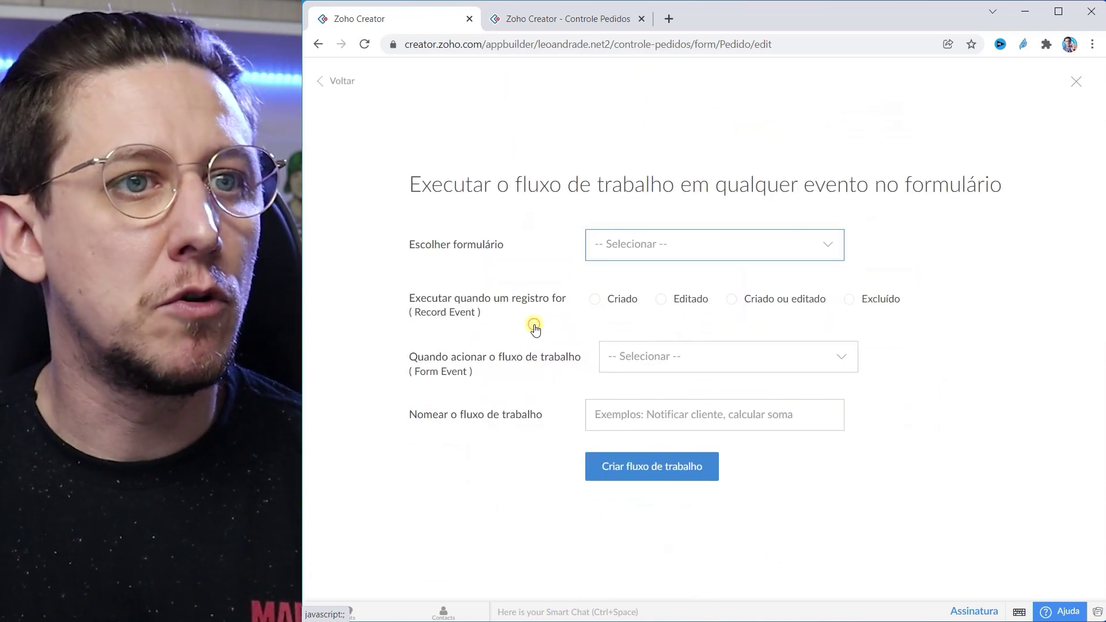
left_click(660, 243)
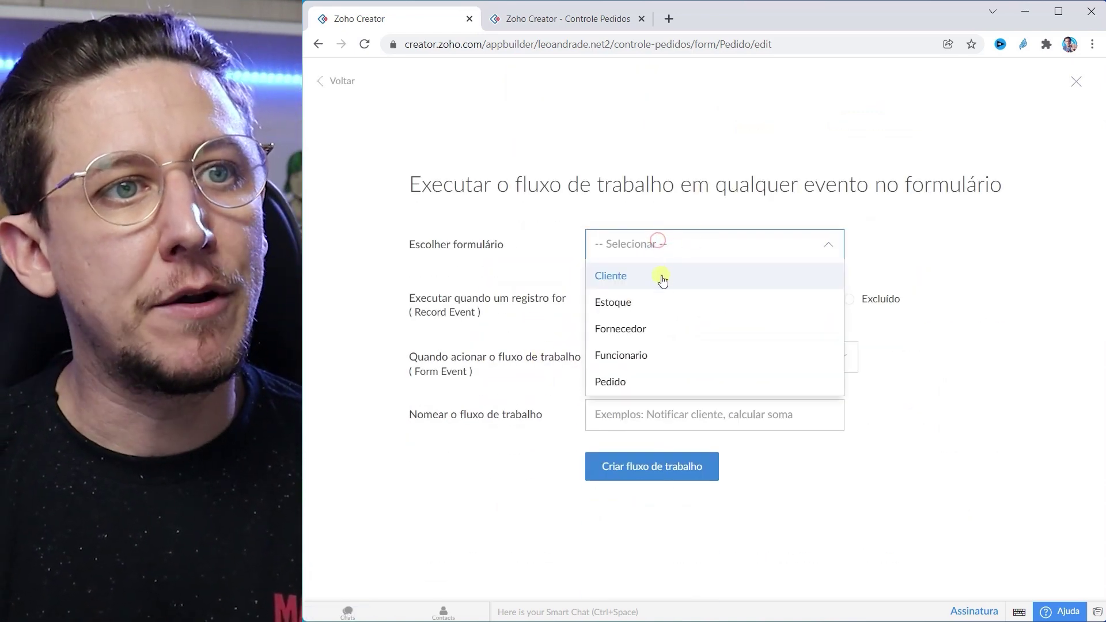
left_click(631, 381)
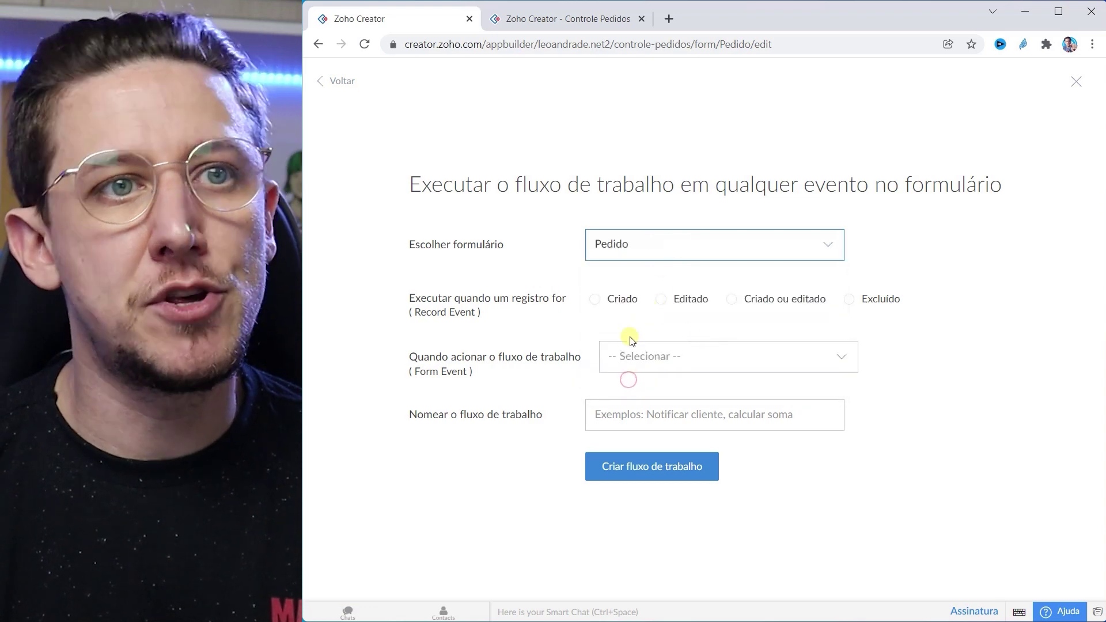
left_click(740, 298)
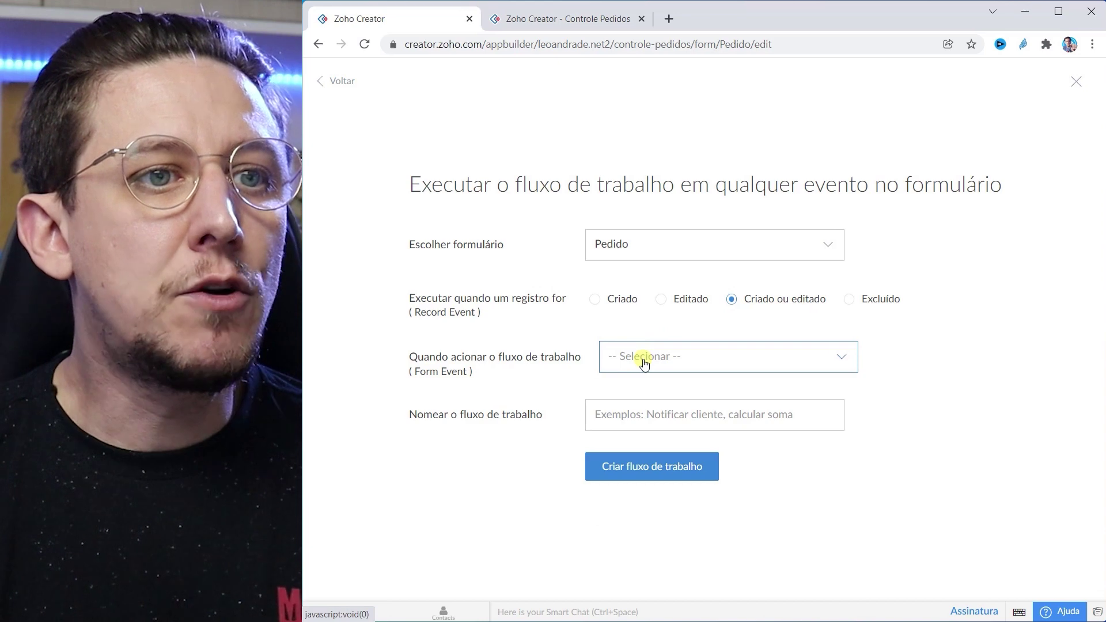
Step: Trigger it on user input in the Produto field and create it as ProdutoValor
left_click(645, 358)
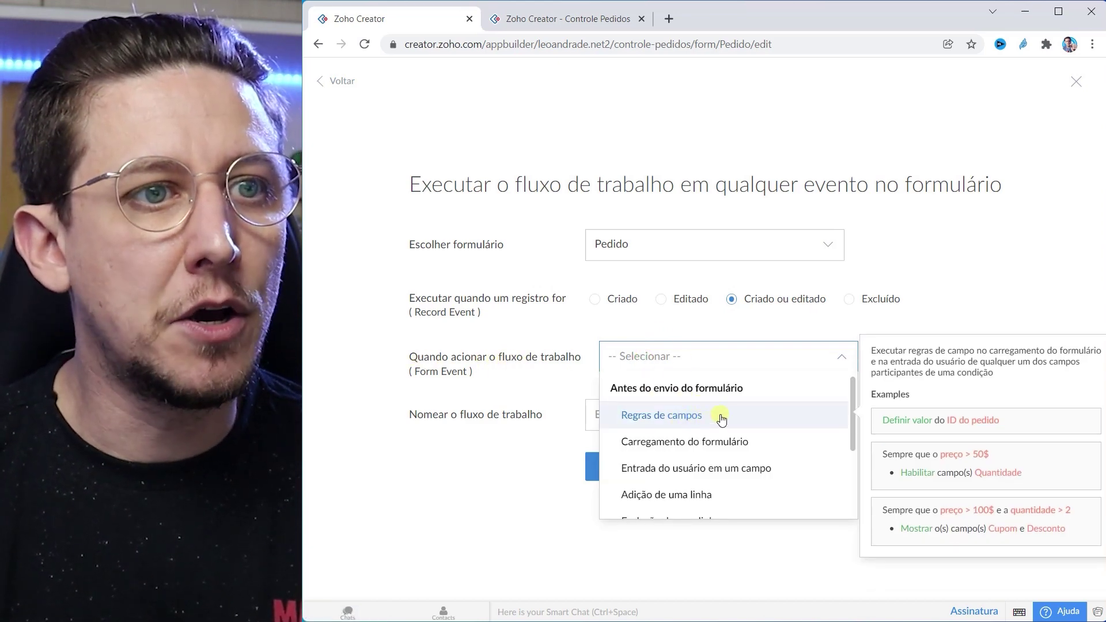
scroll(735, 414, "down", 2)
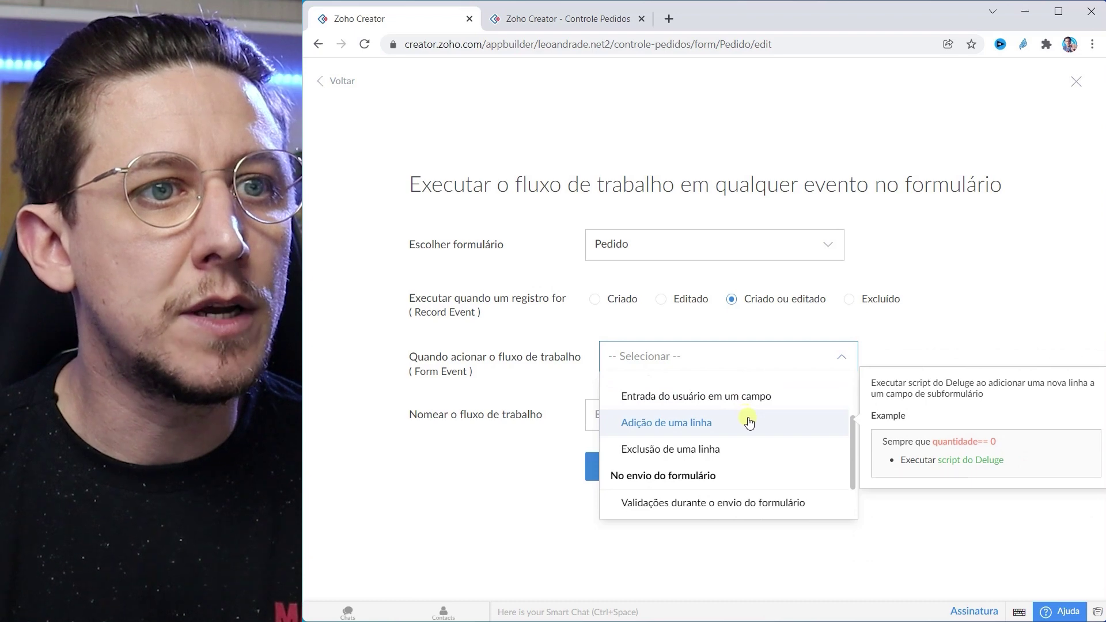
left_click(669, 404)
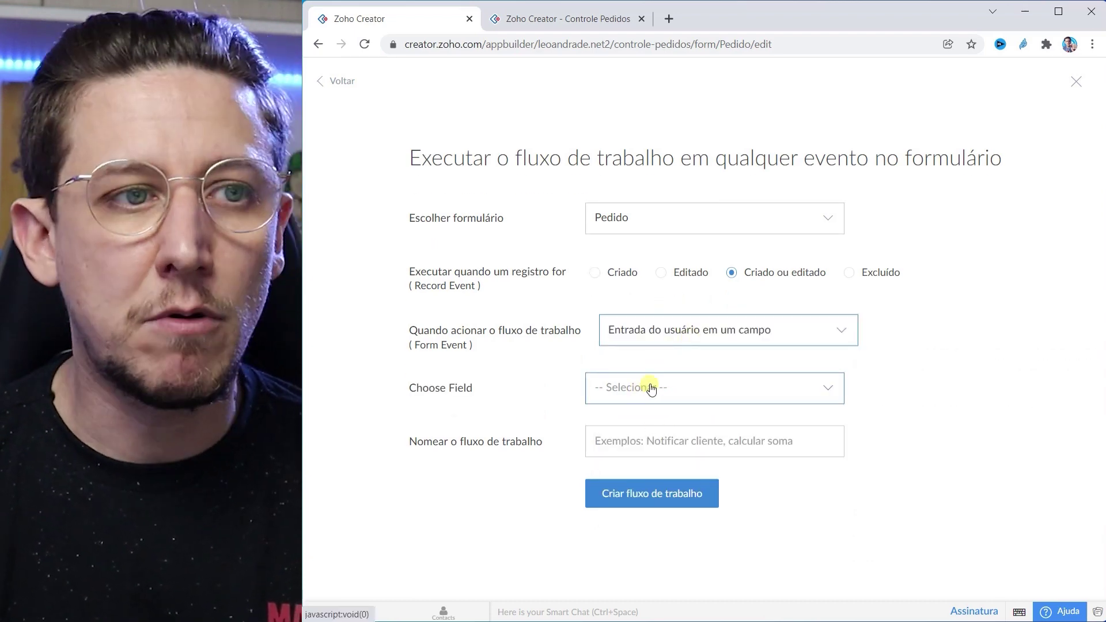
left_click(651, 390)
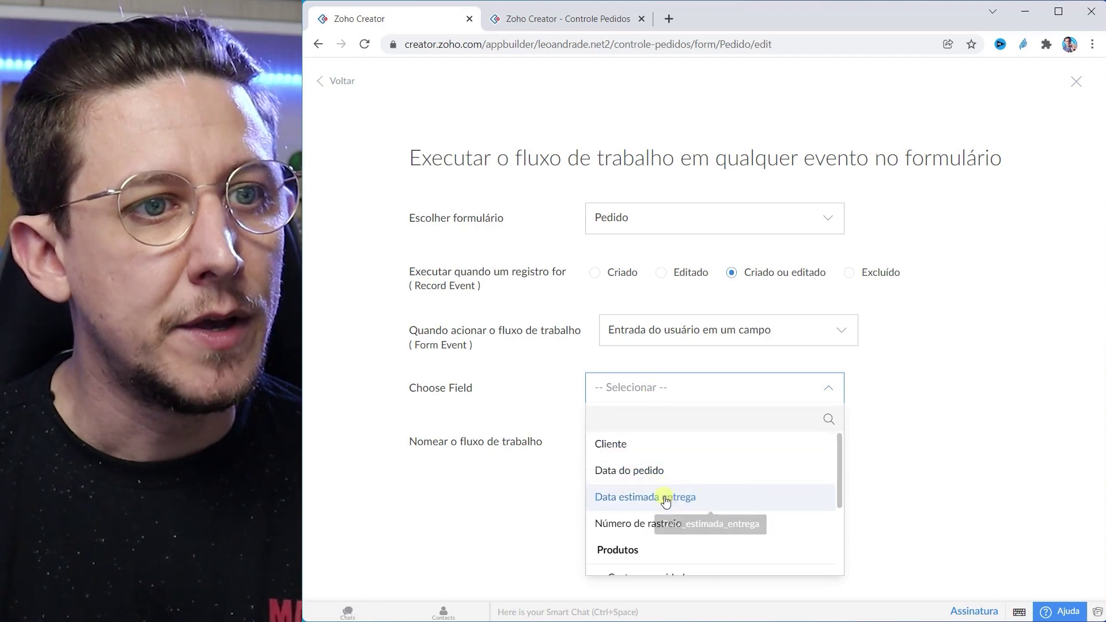
scroll(665, 501, "down", 3)
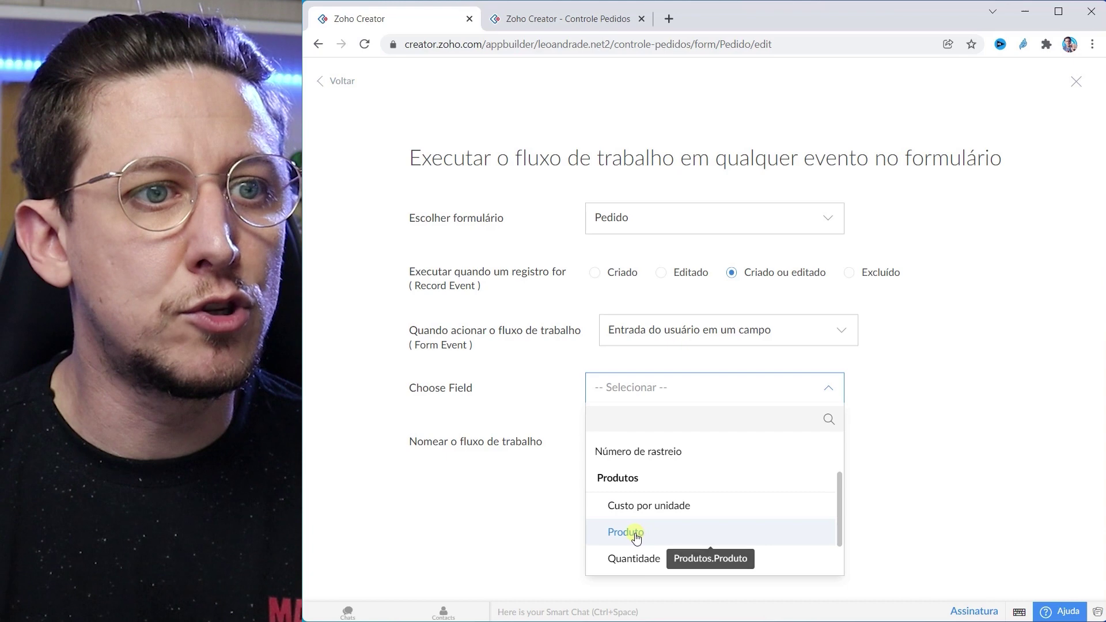
left_click(636, 534)
left_click(668, 442)
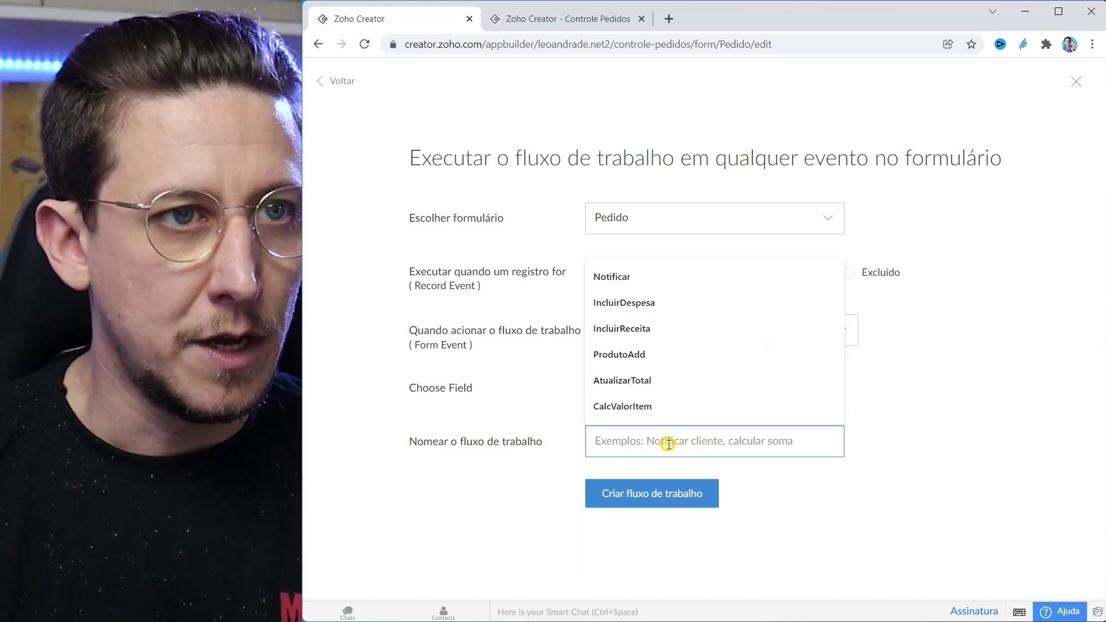
type("Pro")
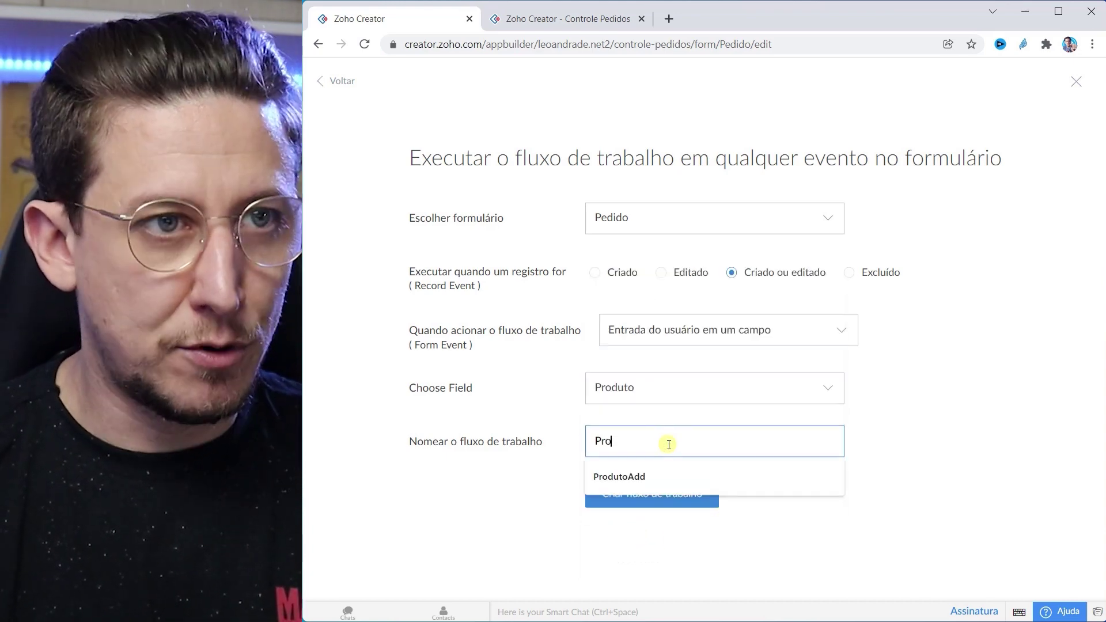
type("dutoValor")
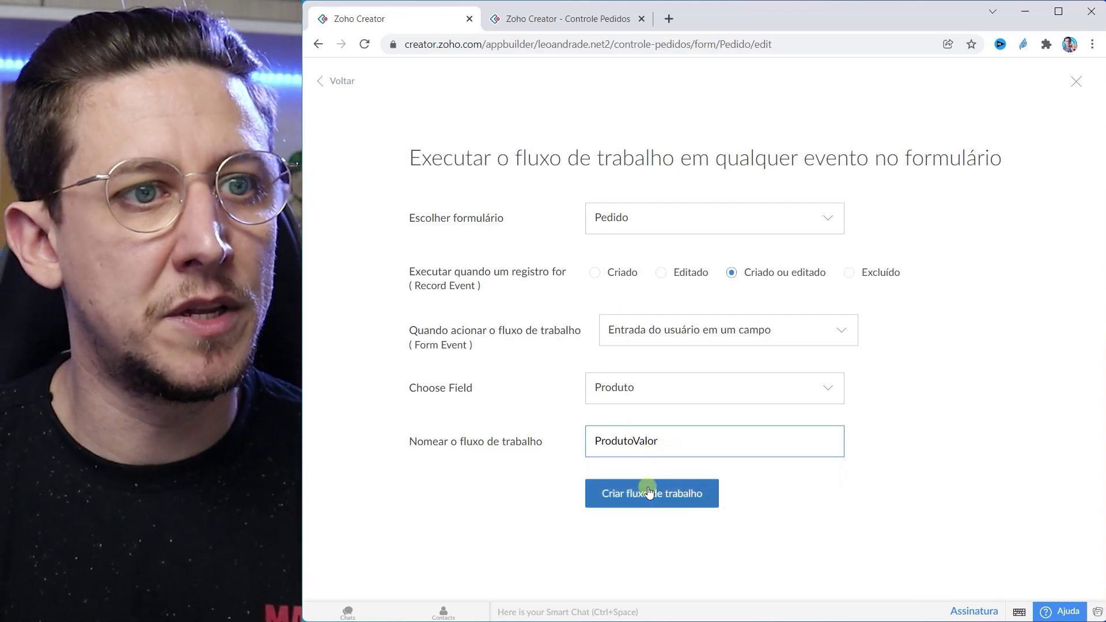
left_click(652, 494)
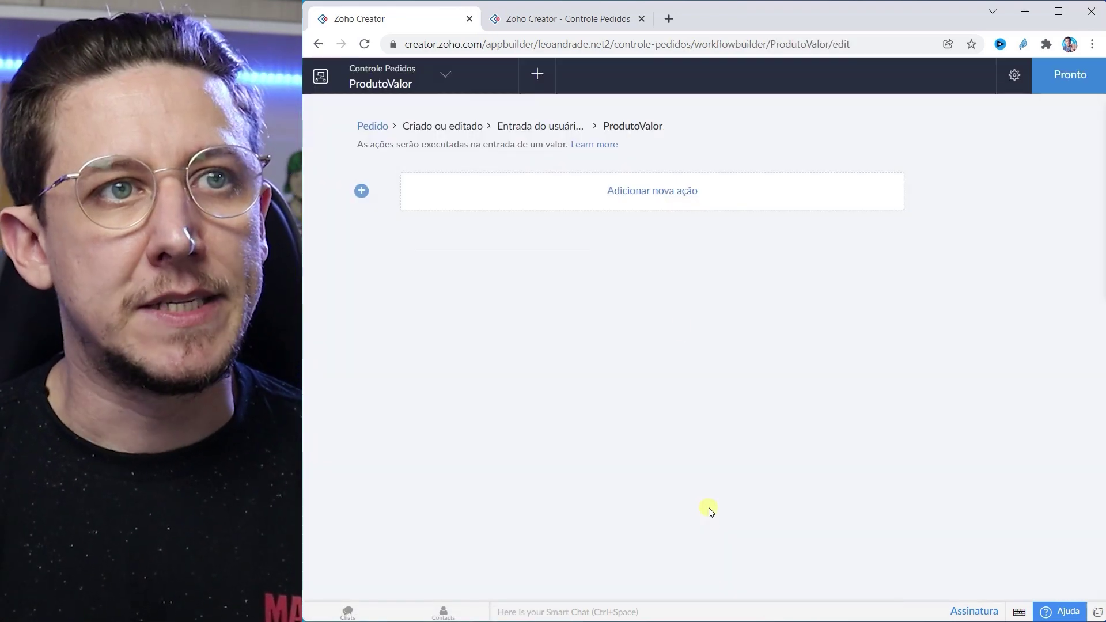
Step: Write the Deluge line row.Custo_por_unidade = row.Produto using autocomplete
left_click(639, 191)
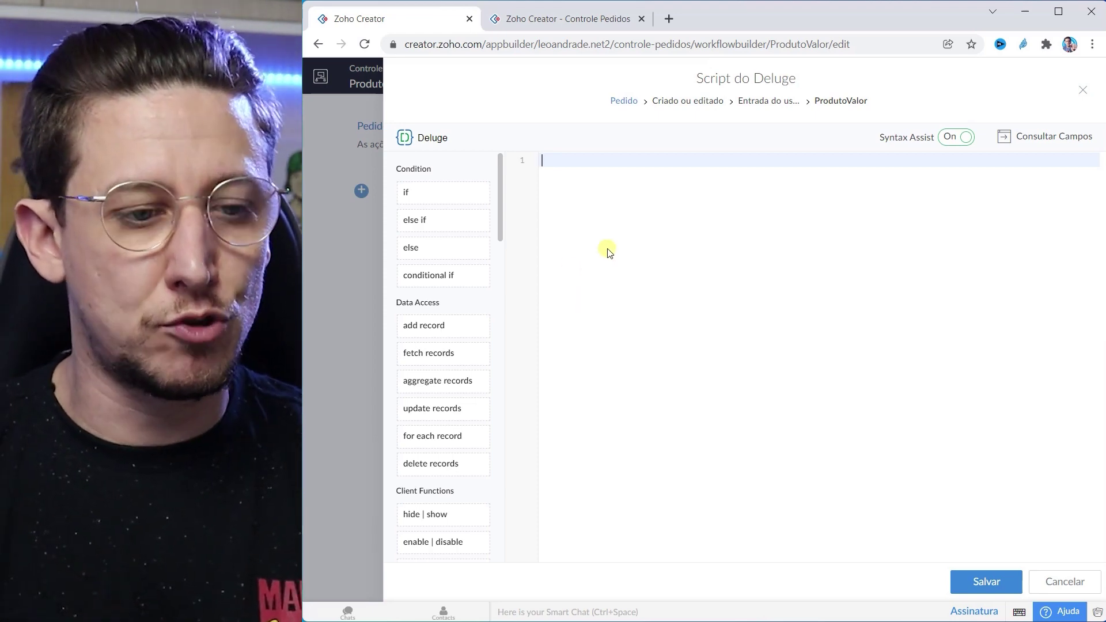
type("r")
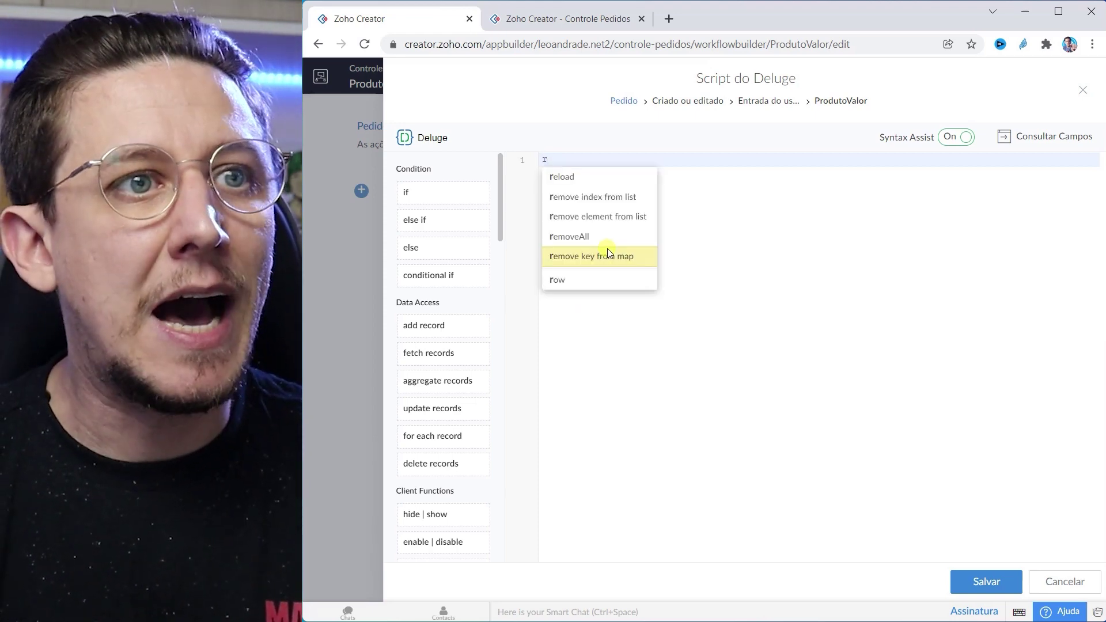
type("ow")
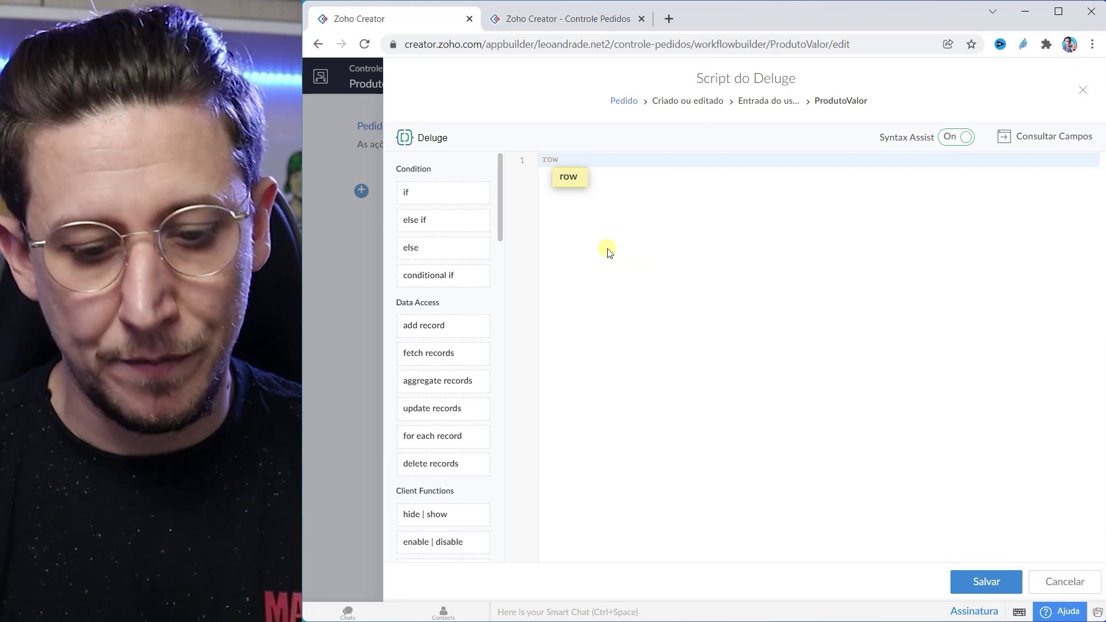
type(".")
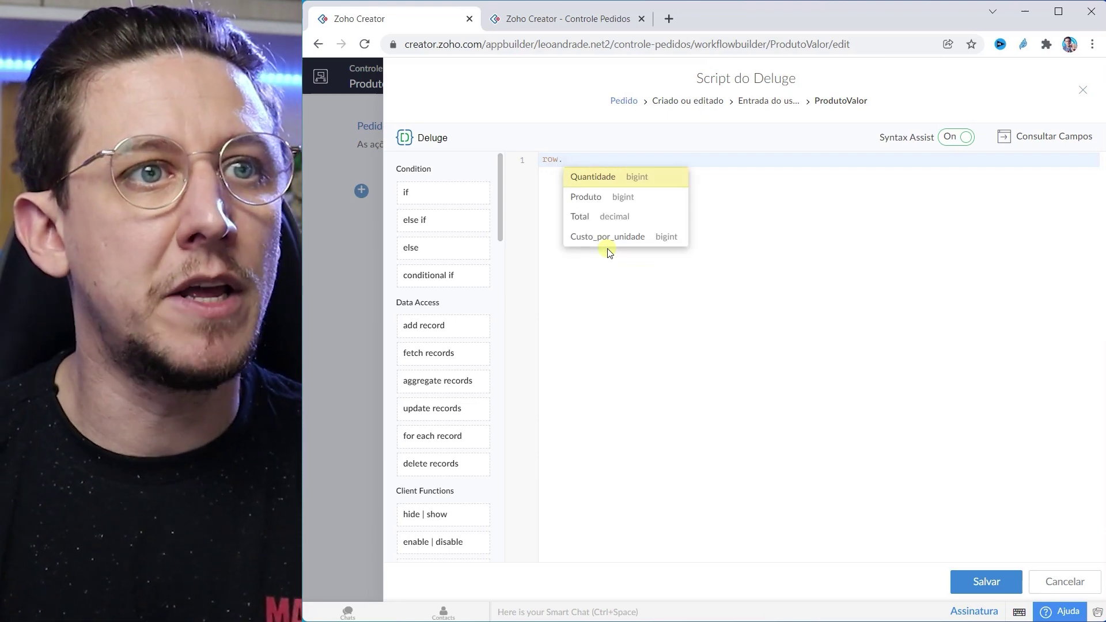
key("Down")
key("Down")
key("Down")
key("Up")
key("Down")
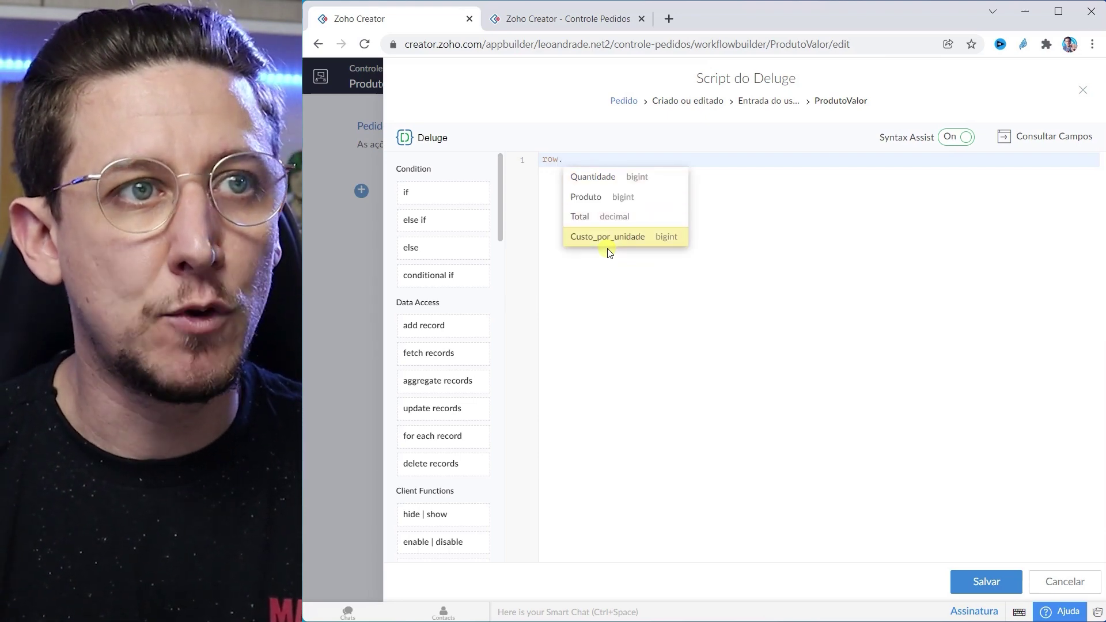
key("Return")
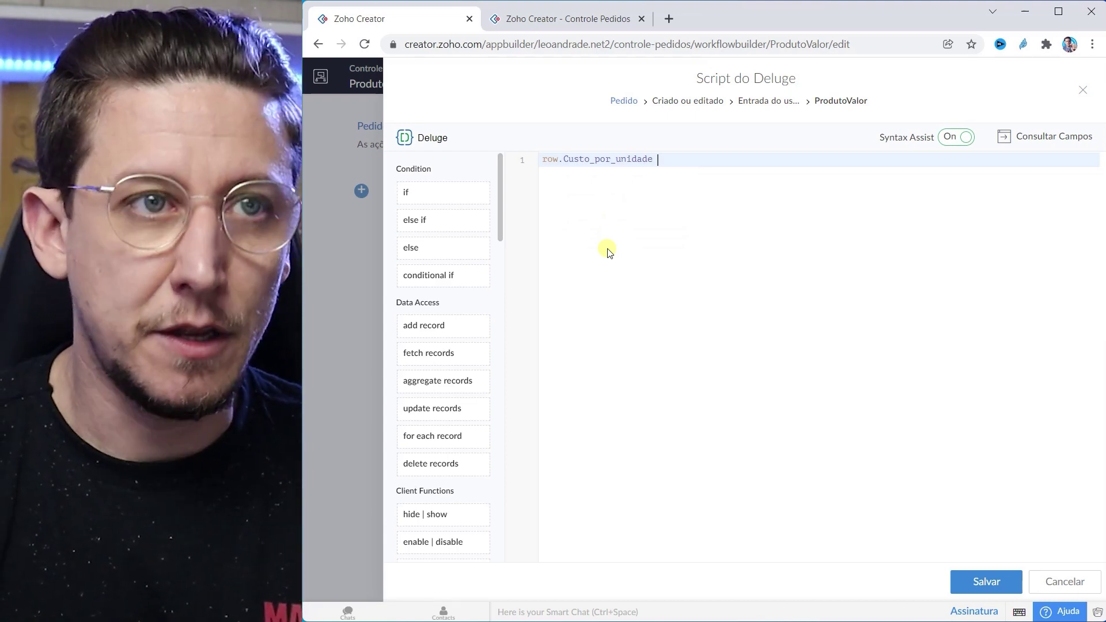
type("= r")
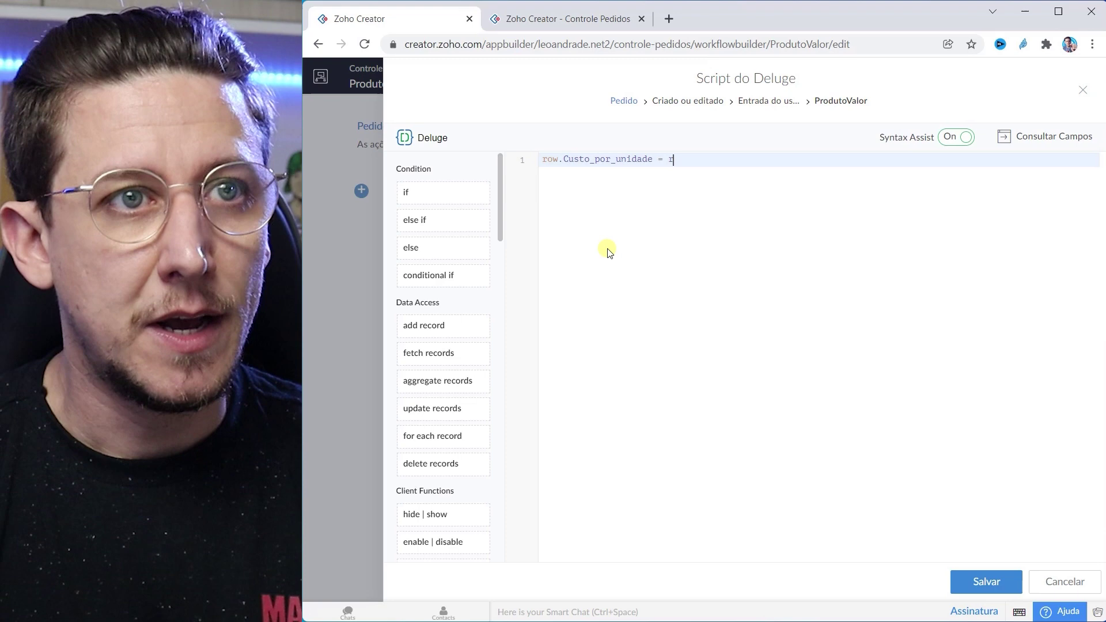
type("ow.")
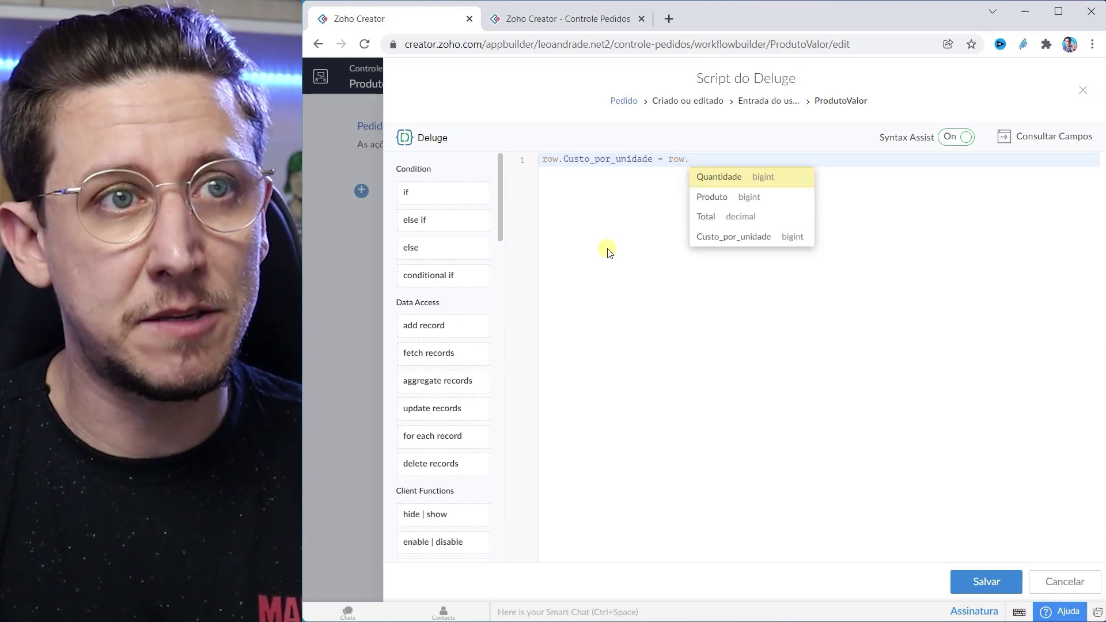
key("Down")
key("Return")
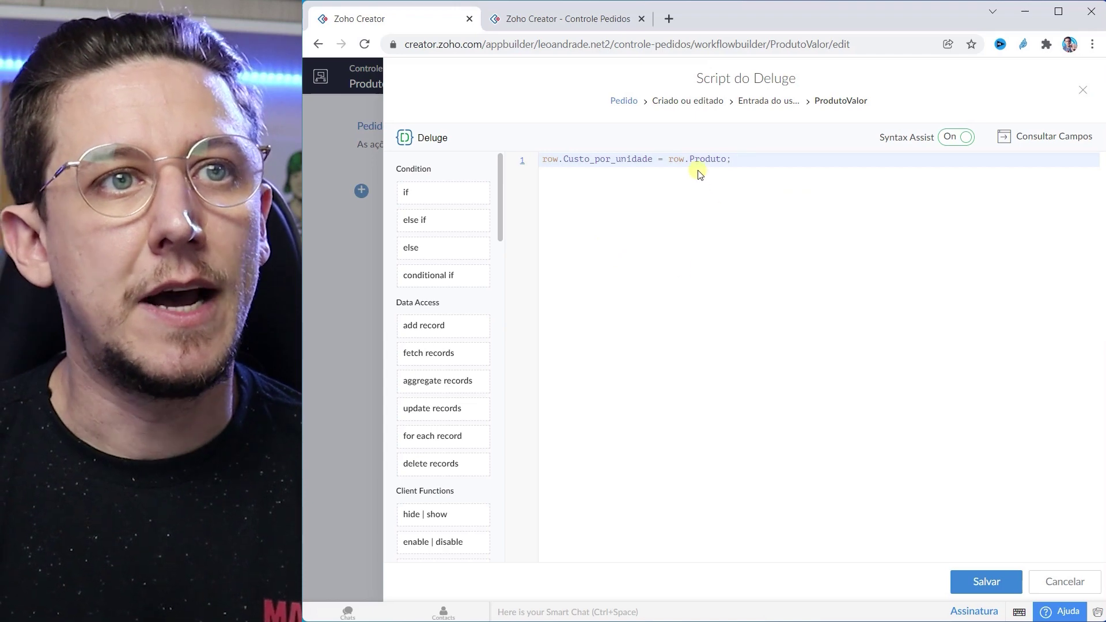
double_click(703, 157)
double_click(619, 159)
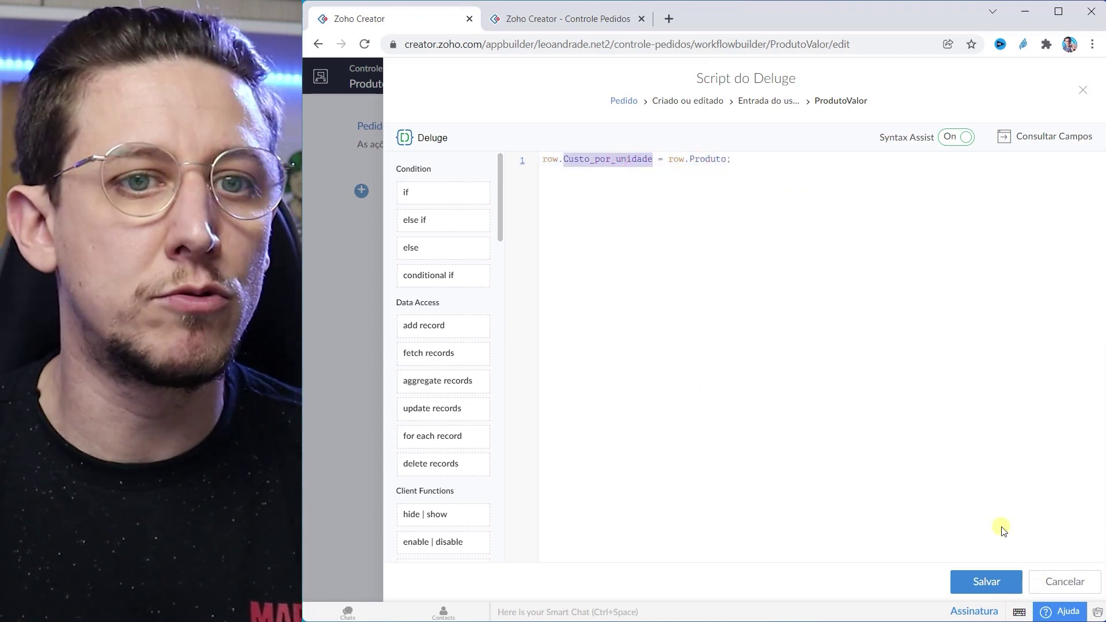
Step: Save the script, close the ProdutoValor workflow, and reload the live Pedido form
left_click(988, 585)
left_click(1082, 90)
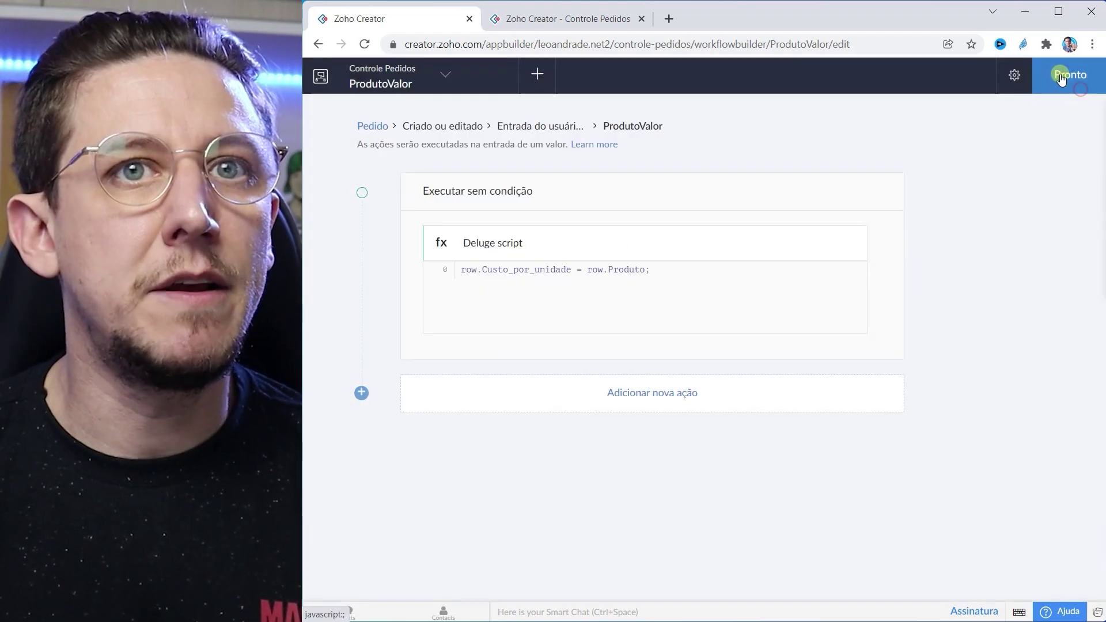
left_click(1070, 74)
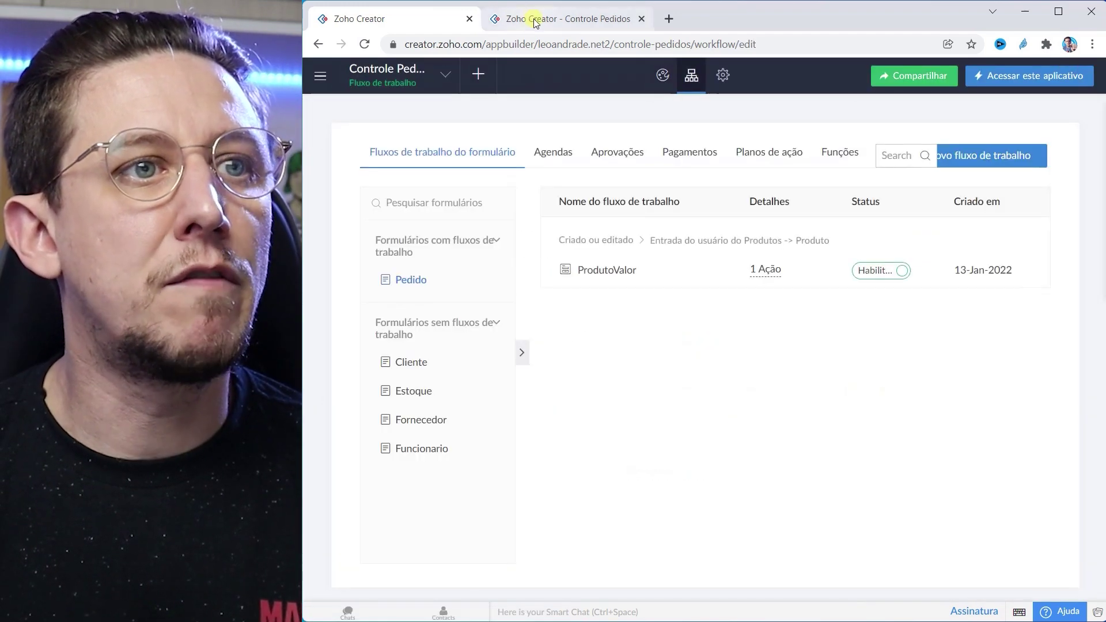
left_click(532, 18)
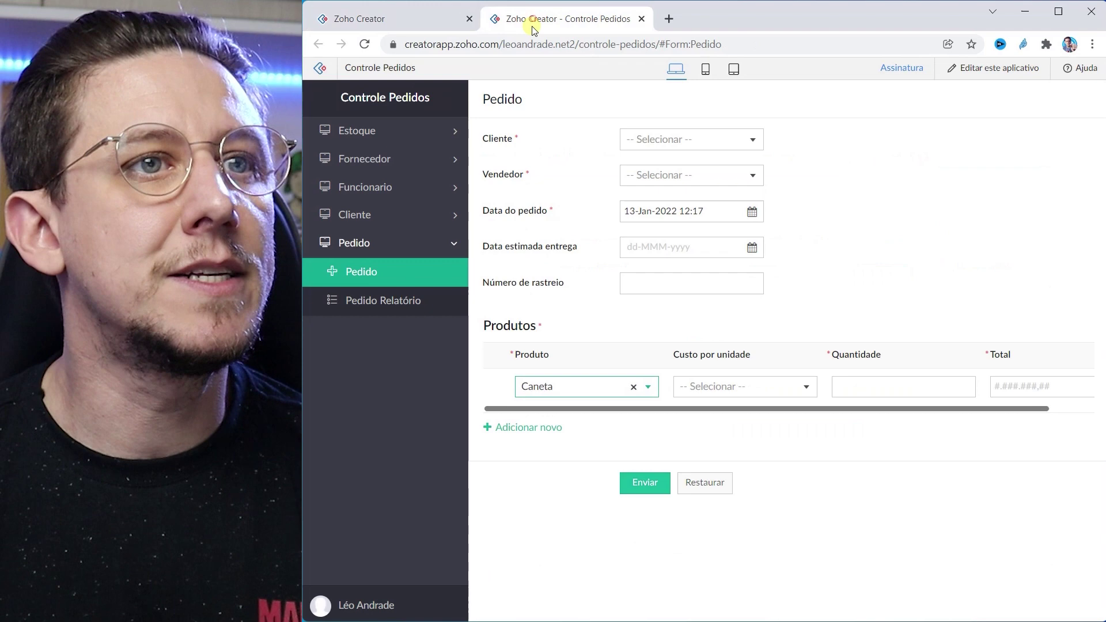
left_click(543, 45)
left_click(371, 270)
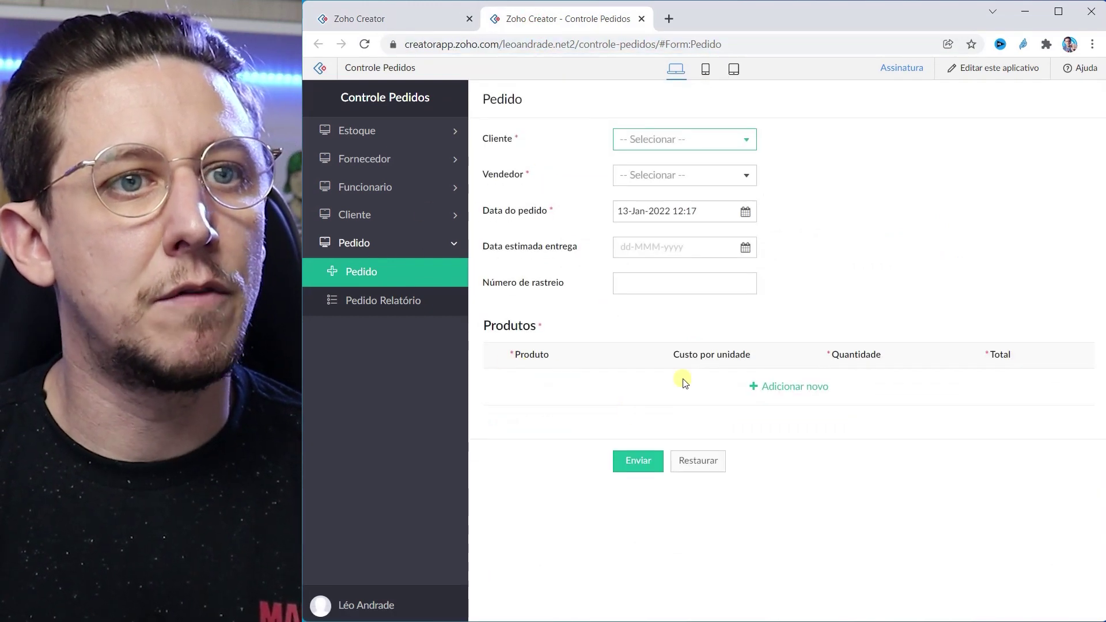
Step: Add a Caneta row with quantity 2 in the live form, auto-filling cost 0.50, then return to the workflows
left_click(795, 387)
left_click(585, 387)
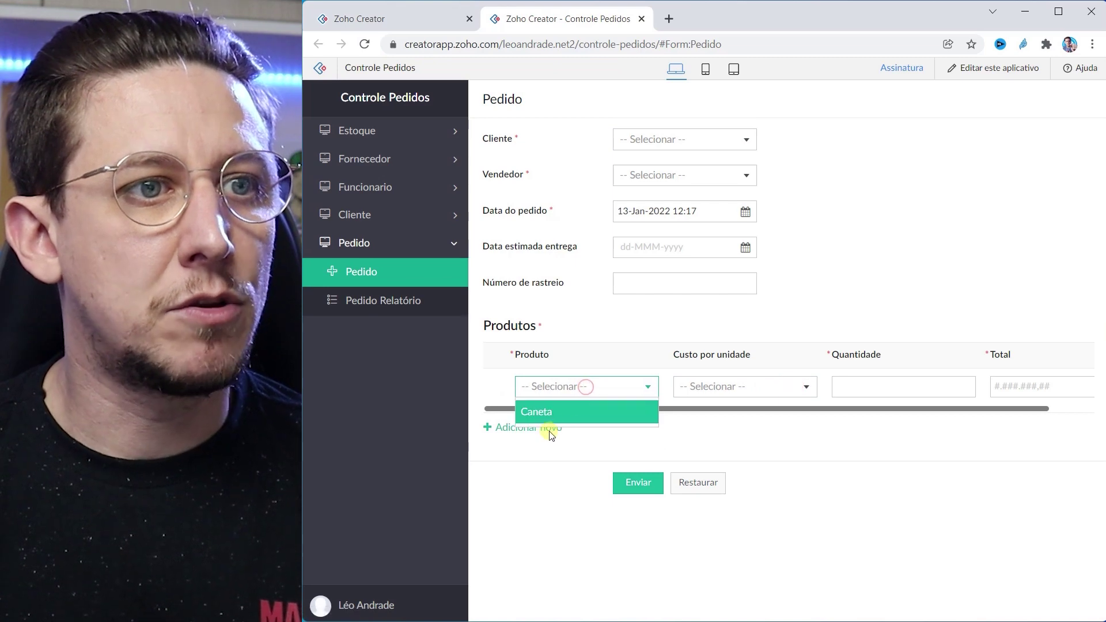
left_click(540, 415)
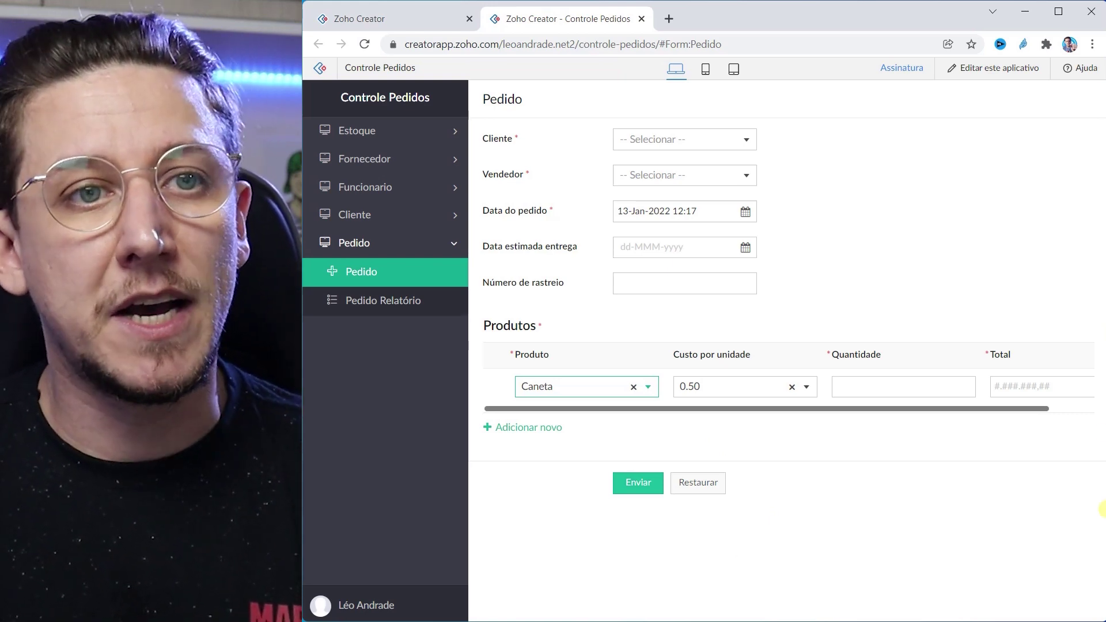
left_click(853, 386)
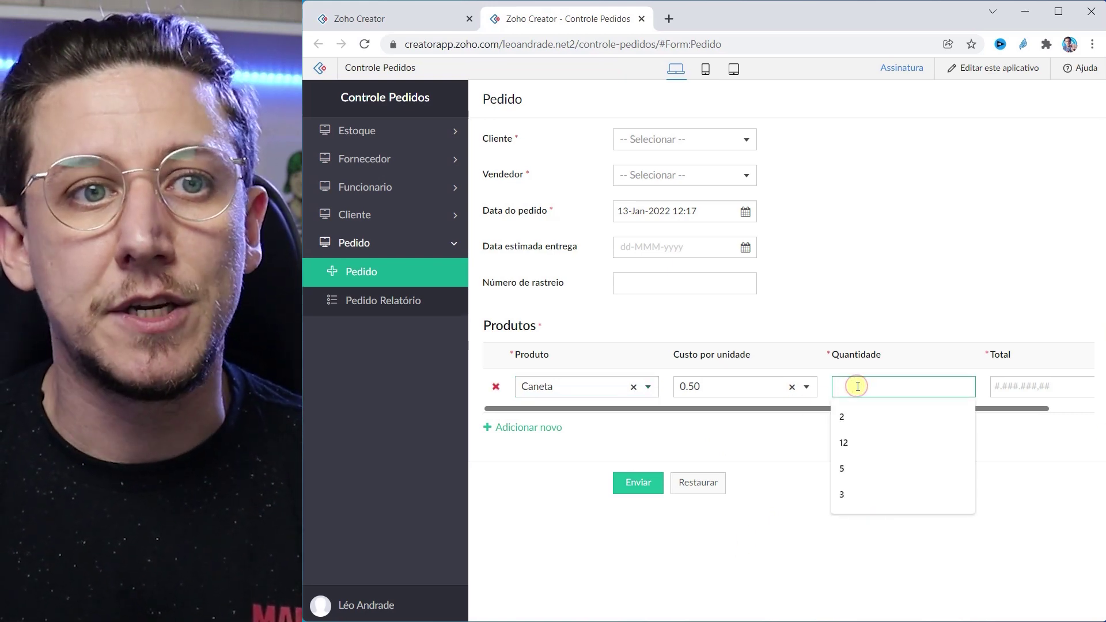
left_click(842, 416)
left_click(1042, 396)
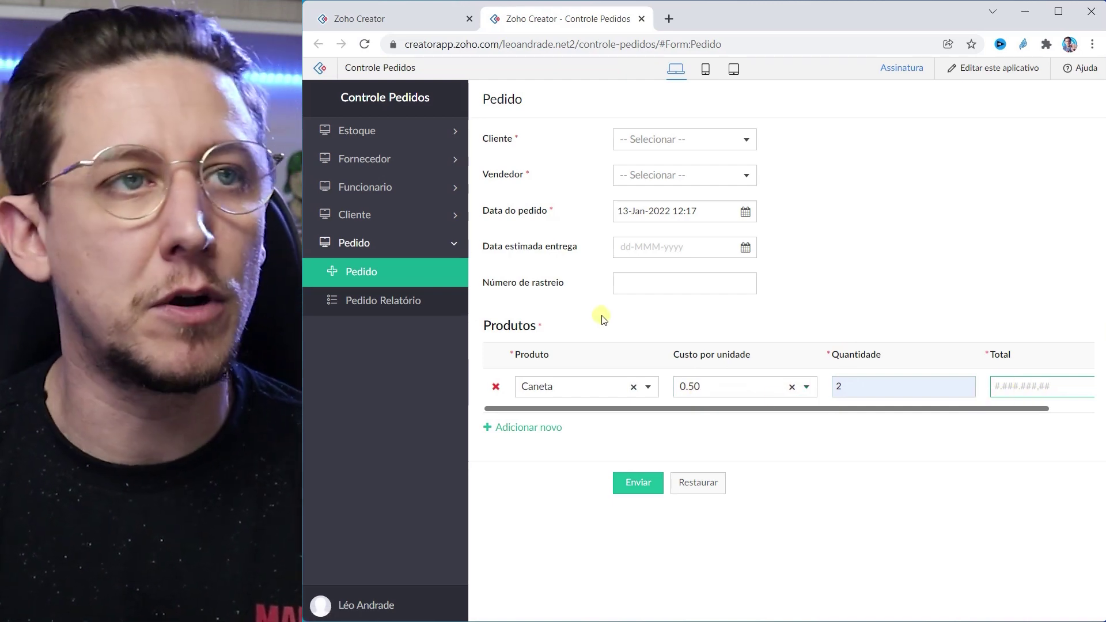
left_click(373, 16)
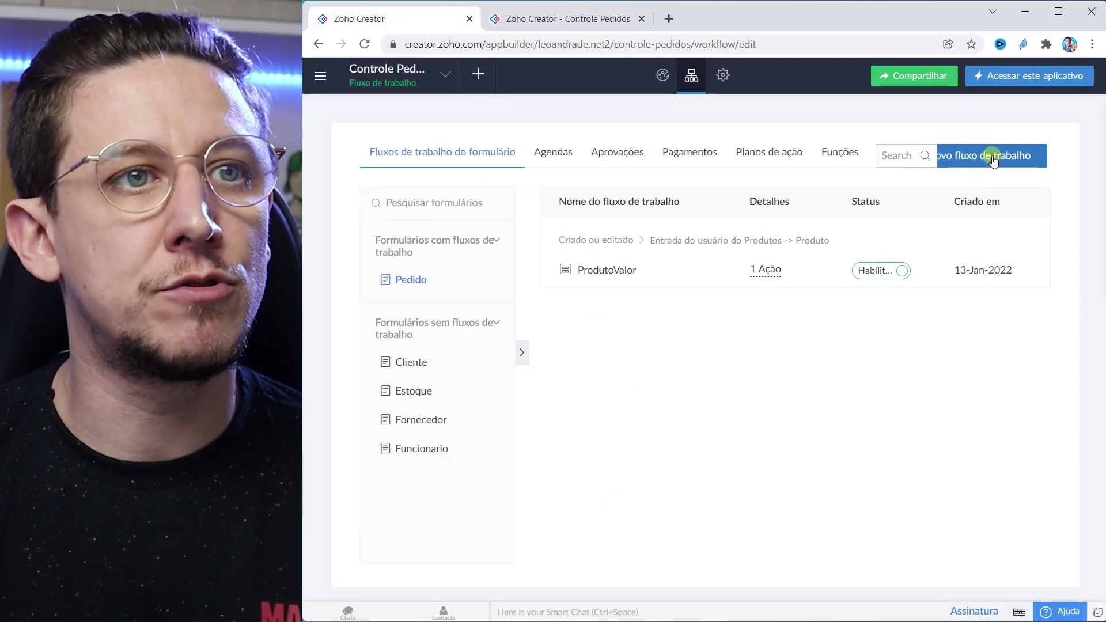
Step: Set up a new Pedido workflow triggered by user input in Quantidade on create or edit
left_click(998, 159)
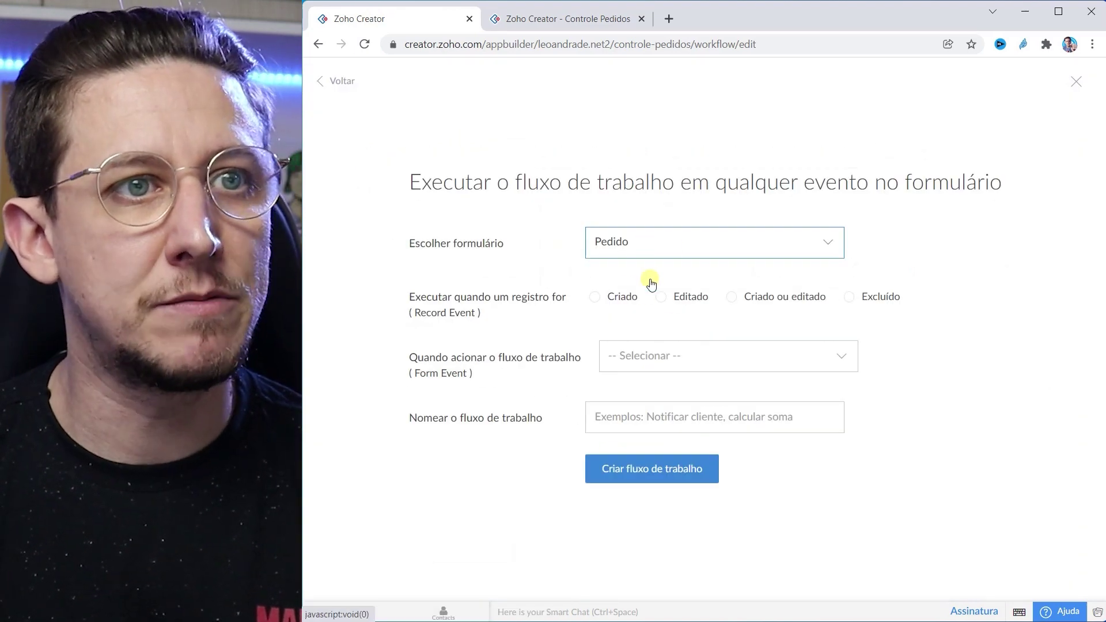
left_click(731, 297)
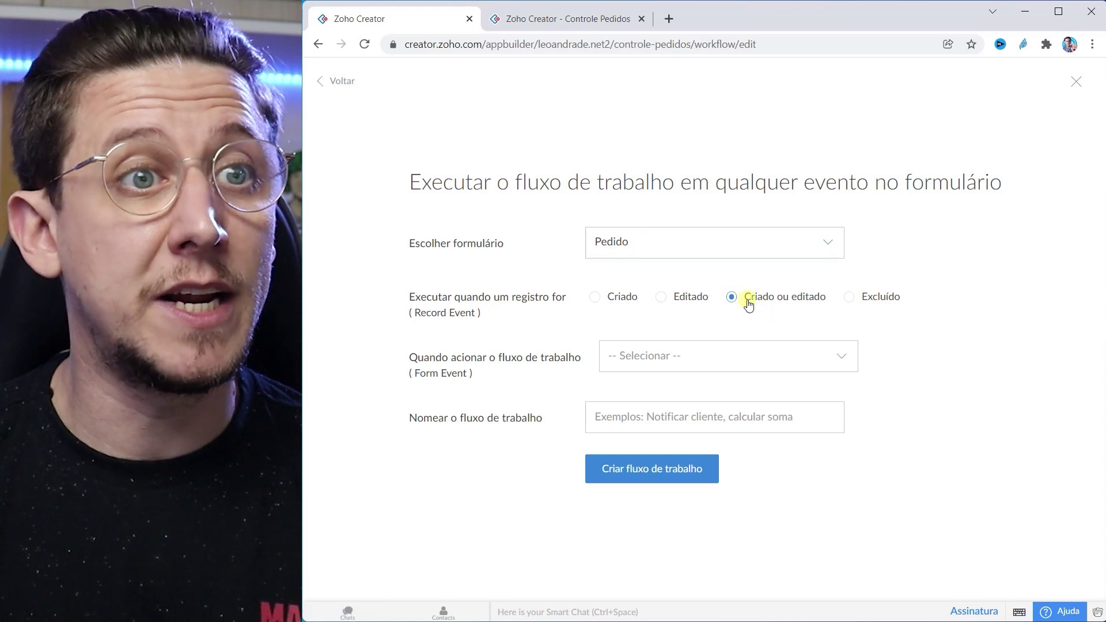
left_click(675, 365)
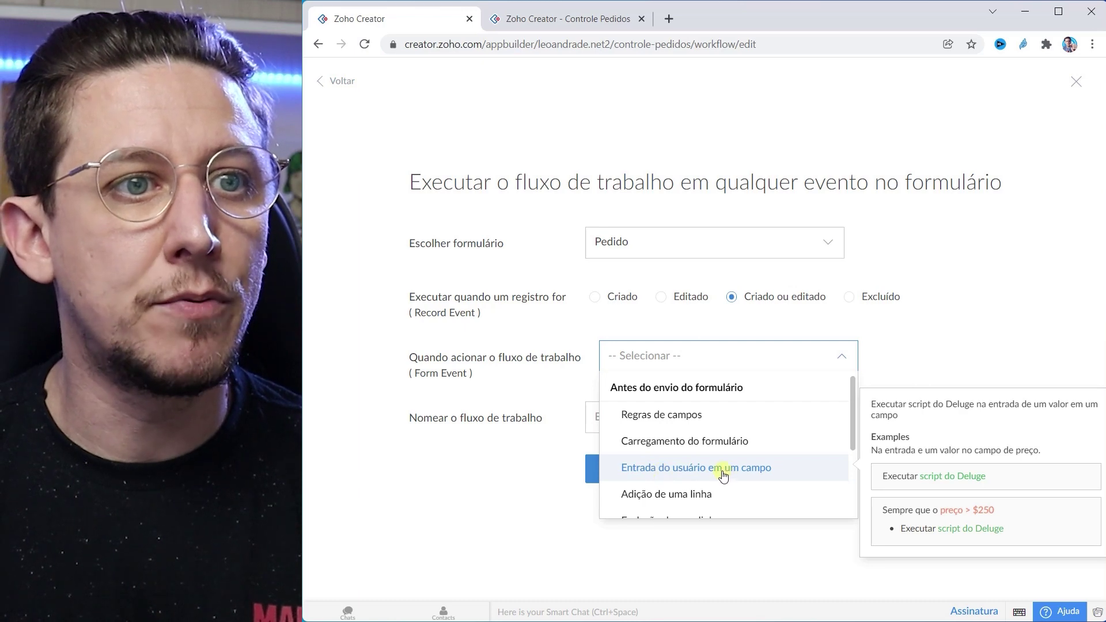
scroll(723, 476, "down", 2)
left_click(707, 399)
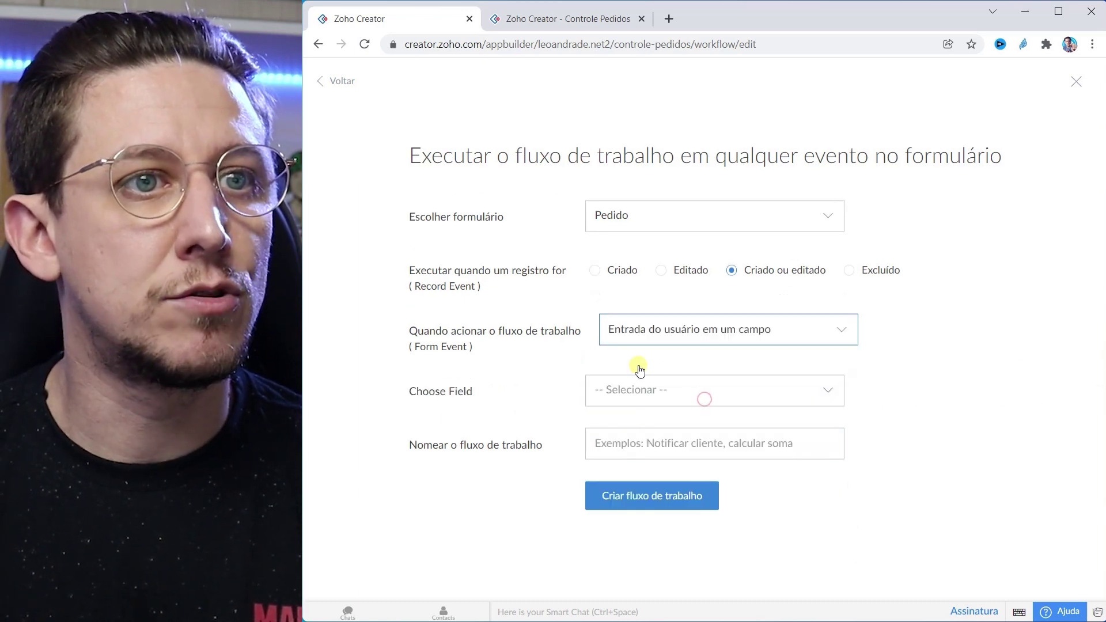
left_click(652, 389)
scroll(659, 484, "down", 3)
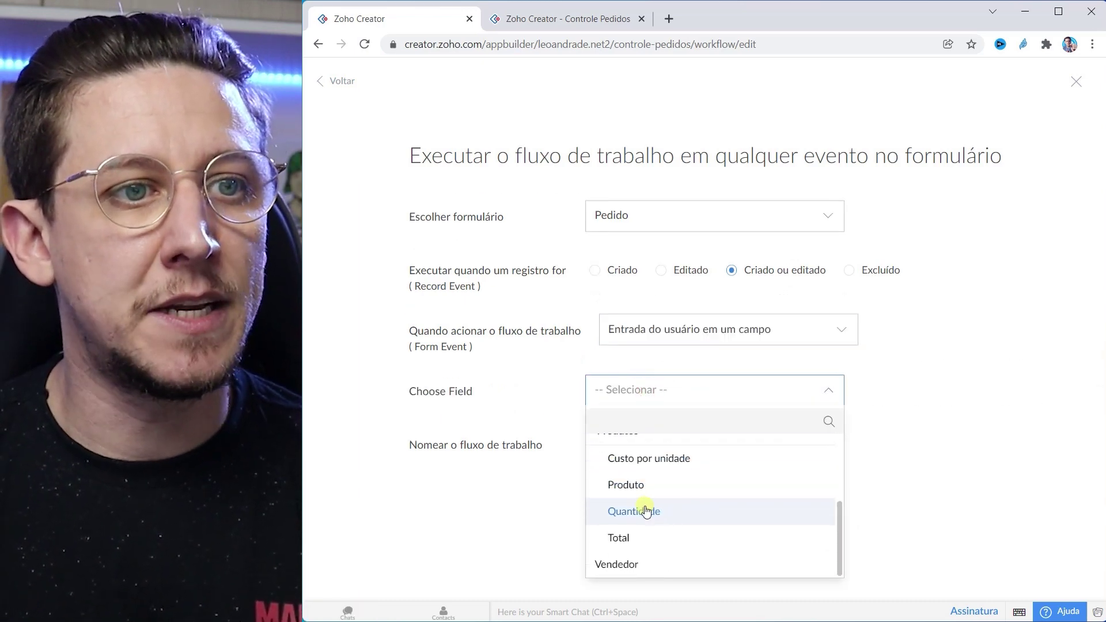
left_click(646, 510)
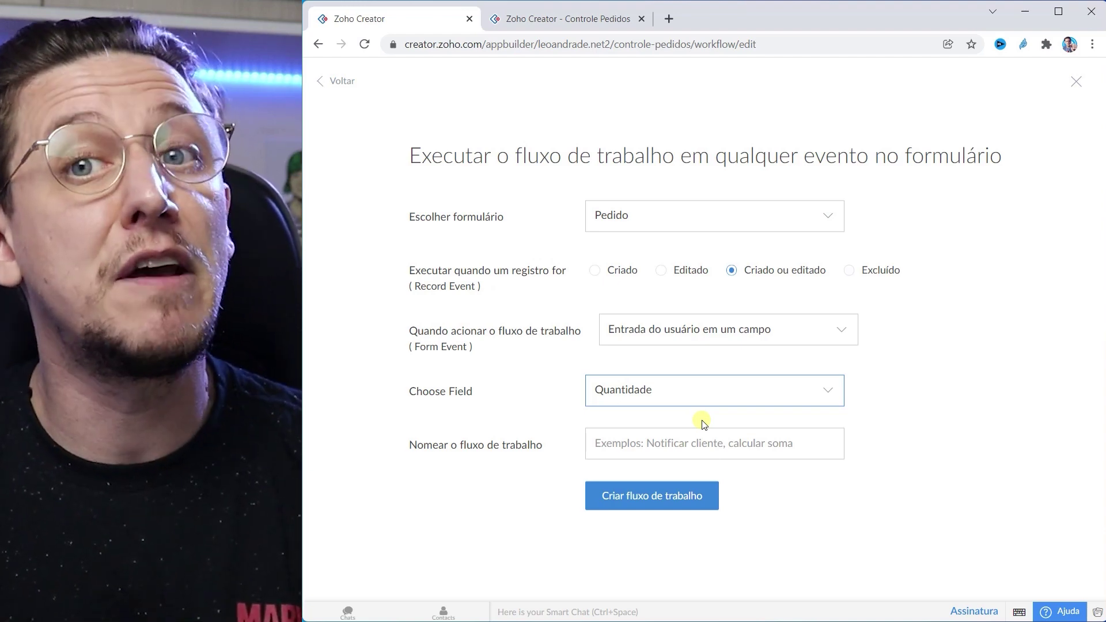
Step: Name the workflow CalularTotal and create it
left_click(645, 445)
type("Cal")
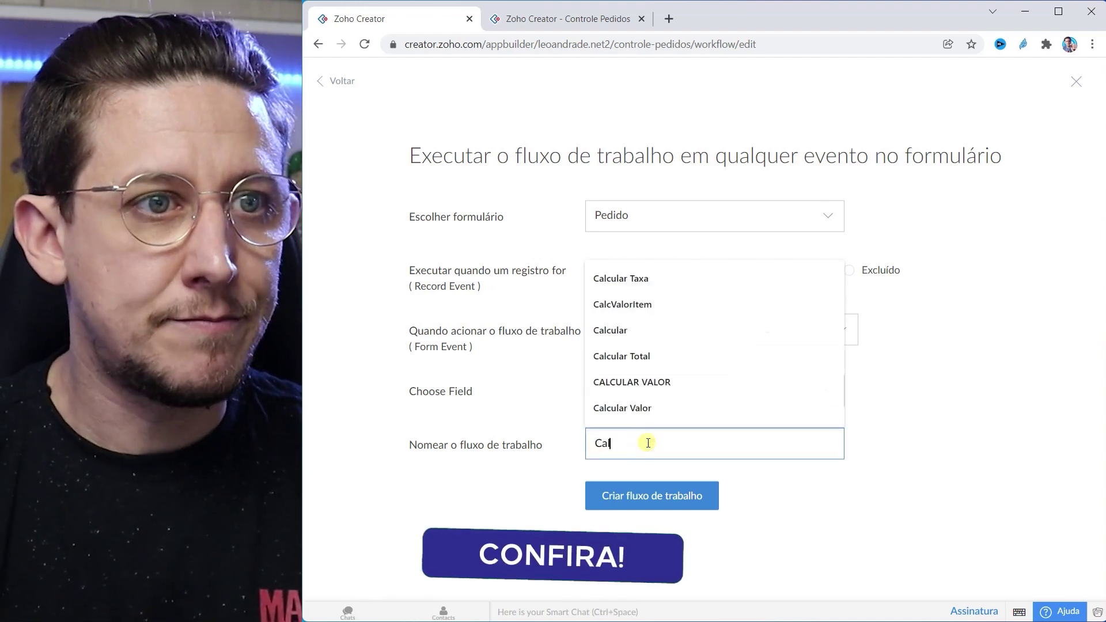
type("ular")
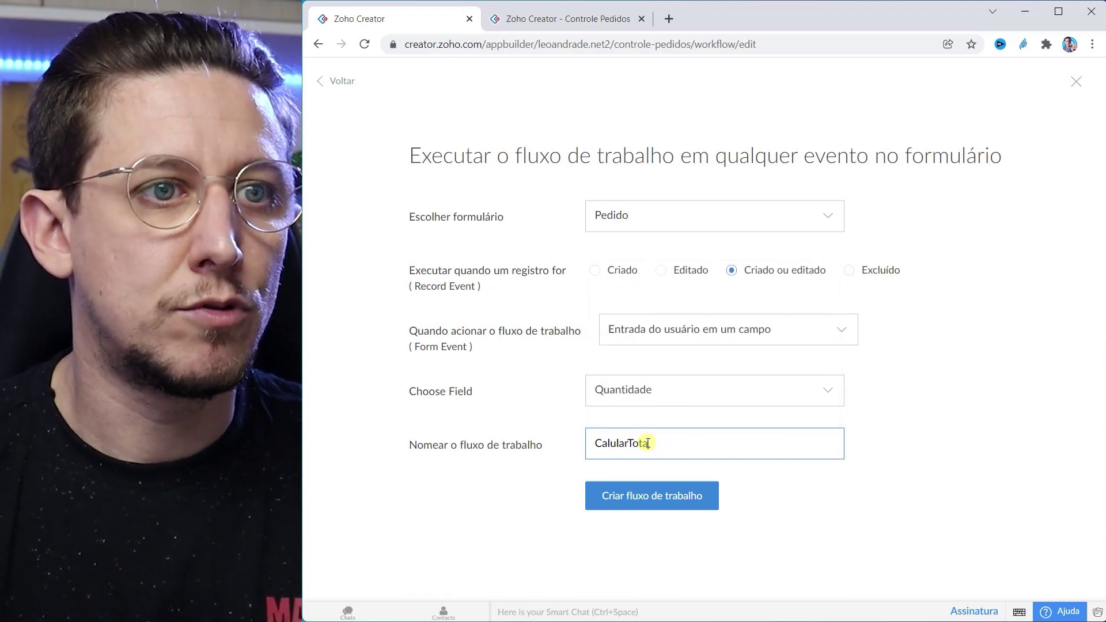
type("Total")
left_click(657, 495)
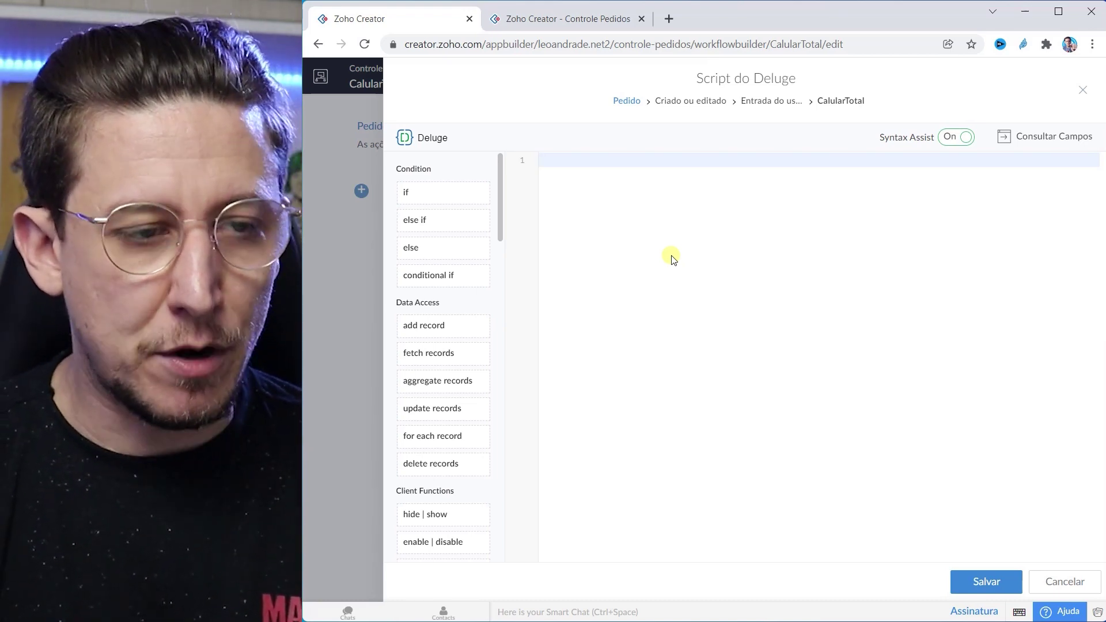
Step: Write line 1 as produto = Estoque[ID = row.Produto]; to fetch the ordered product's stock record
type("produ")
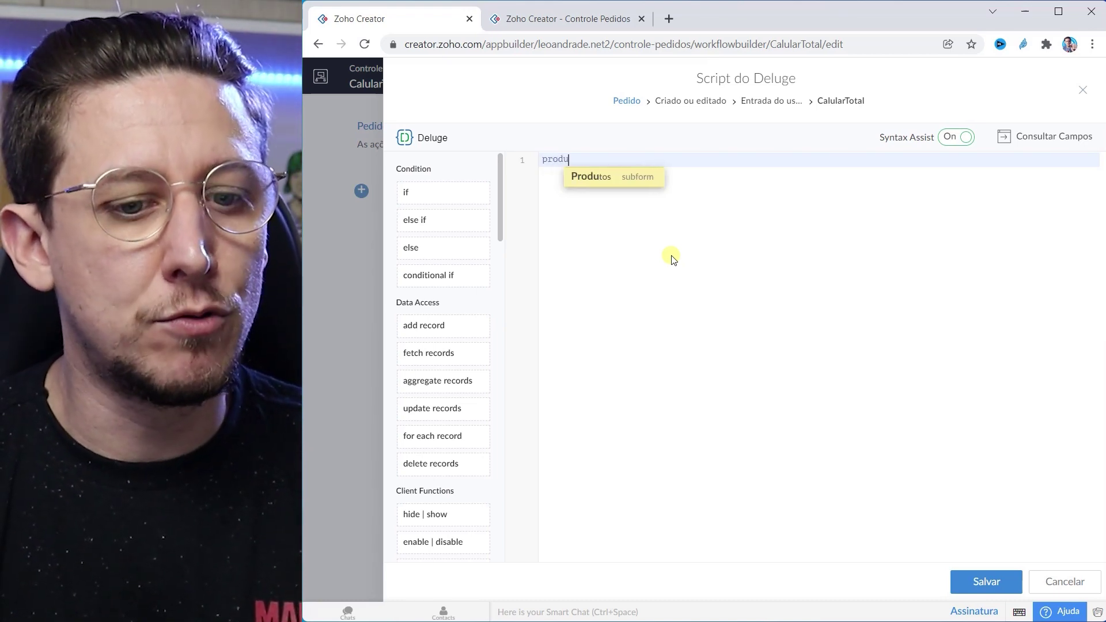
type("to =")
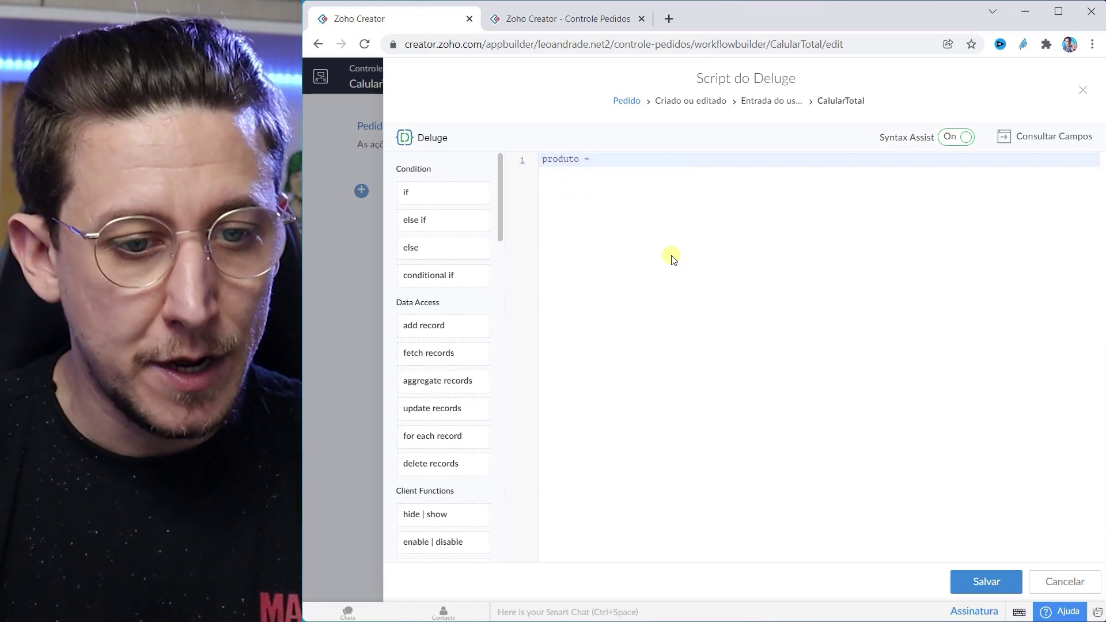
type(" E")
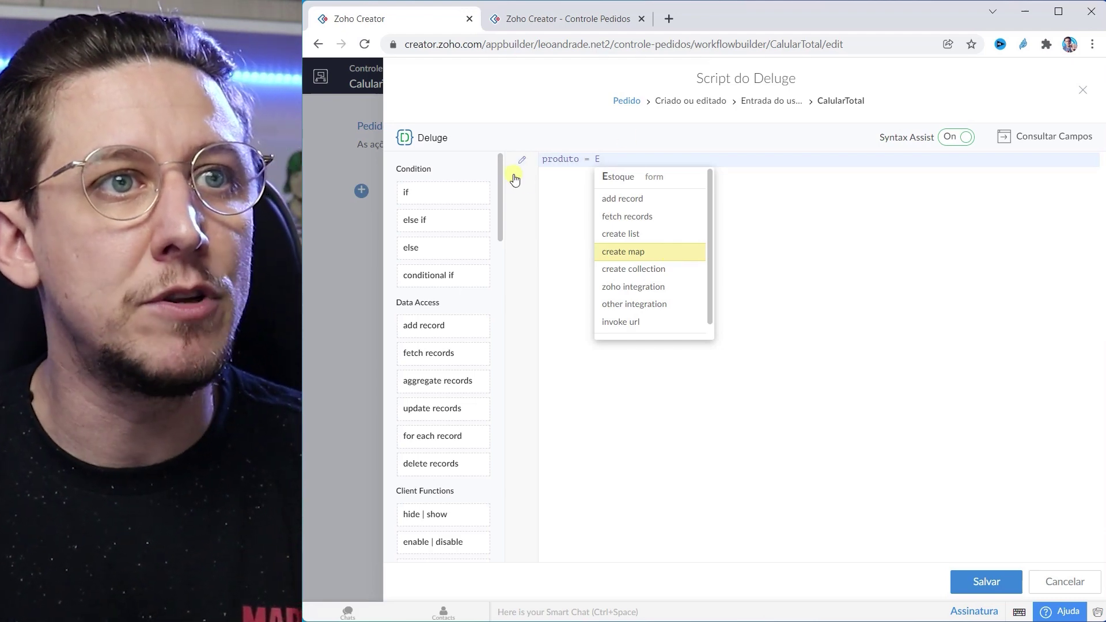
left_click(616, 176)
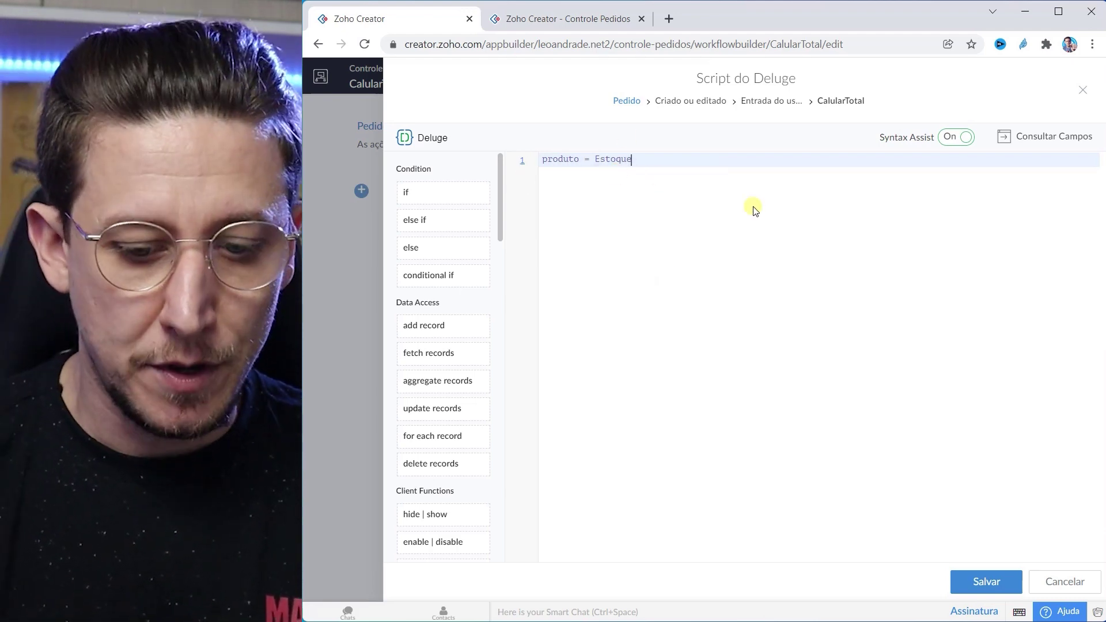
type("[")
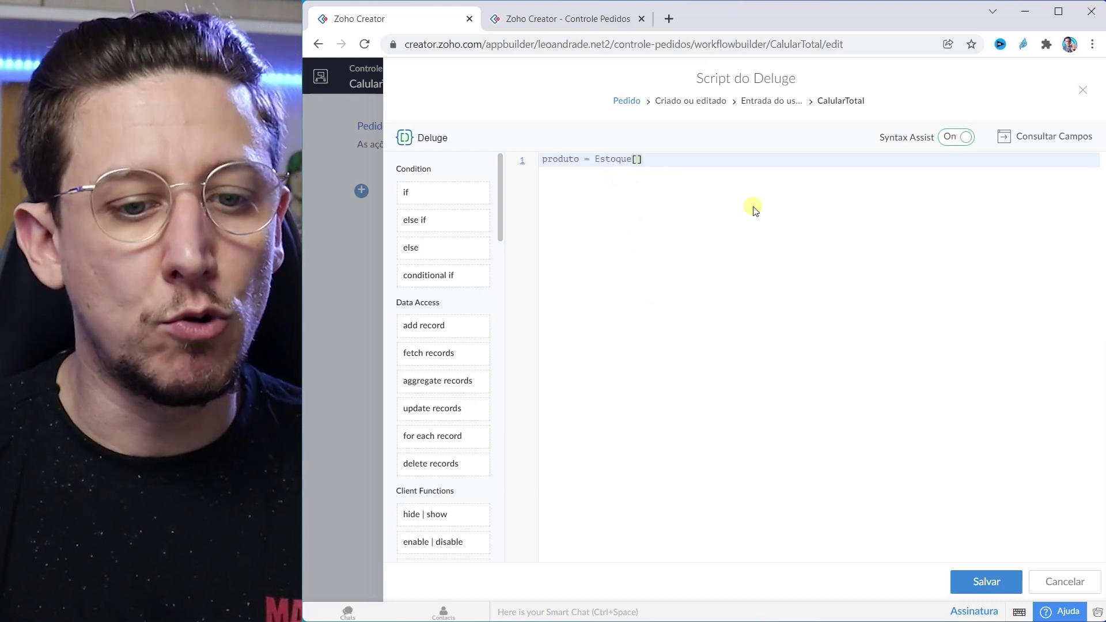
type("ID ")
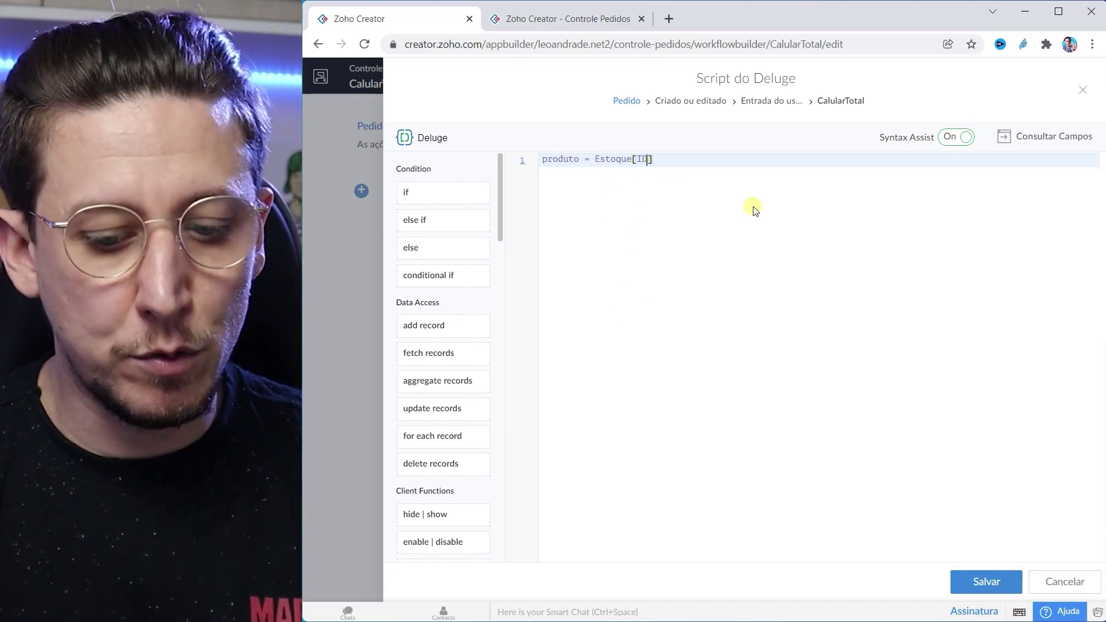
type("= ")
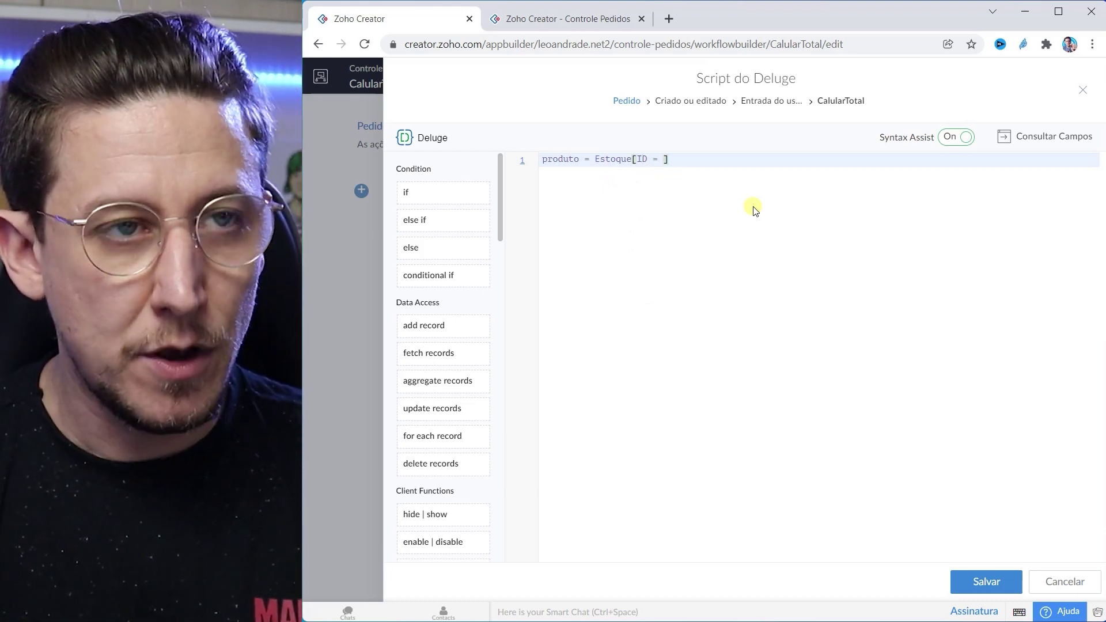
type("row")
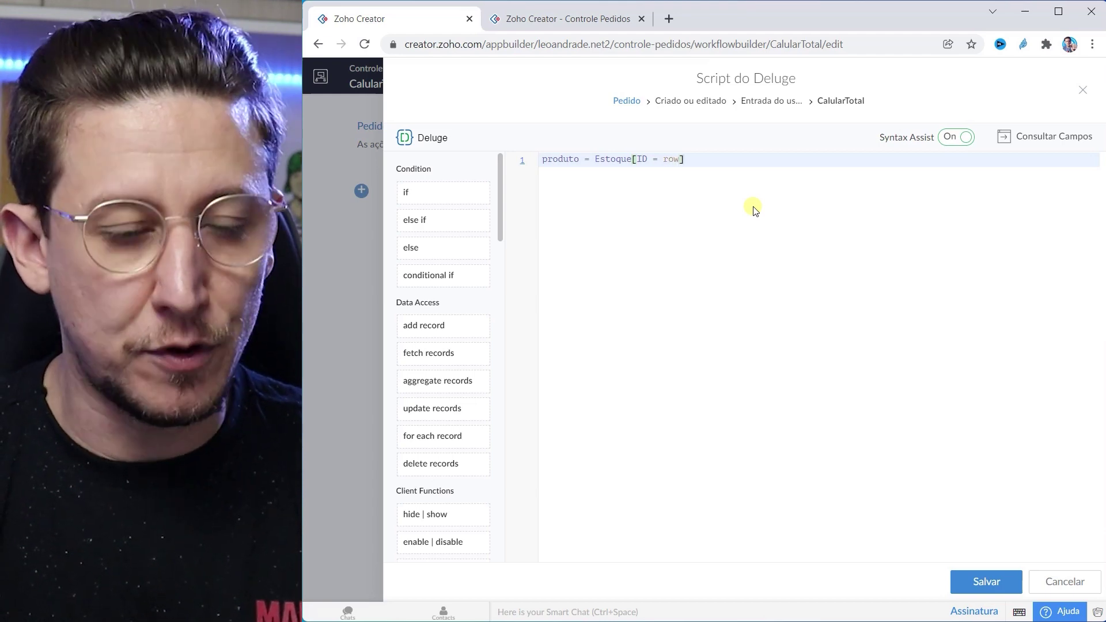
type(".")
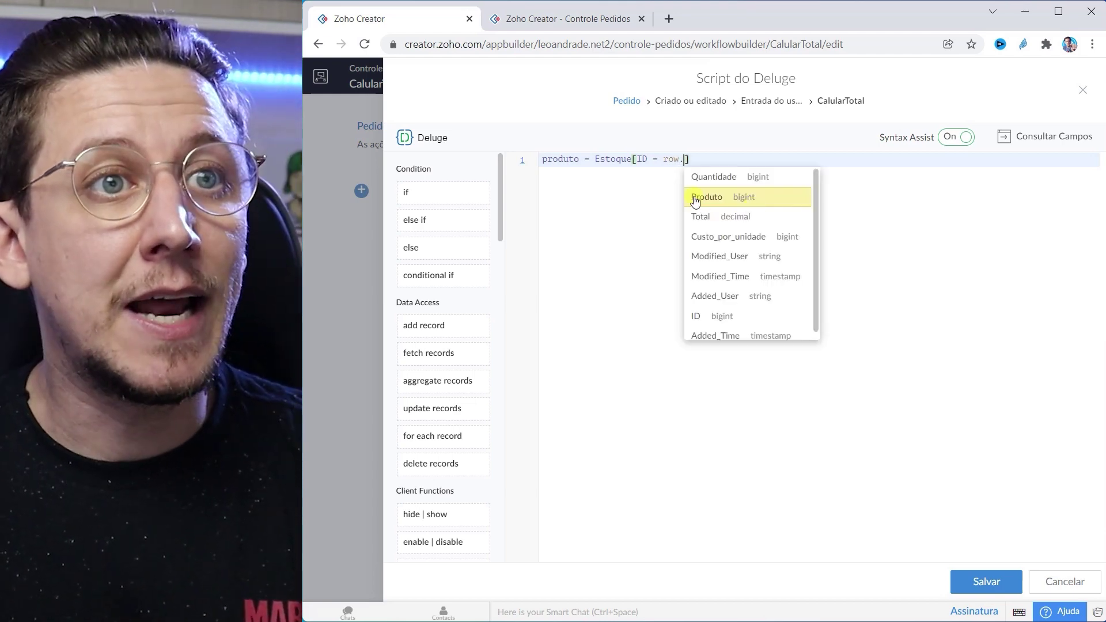
left_click(699, 197)
double_click(670, 160)
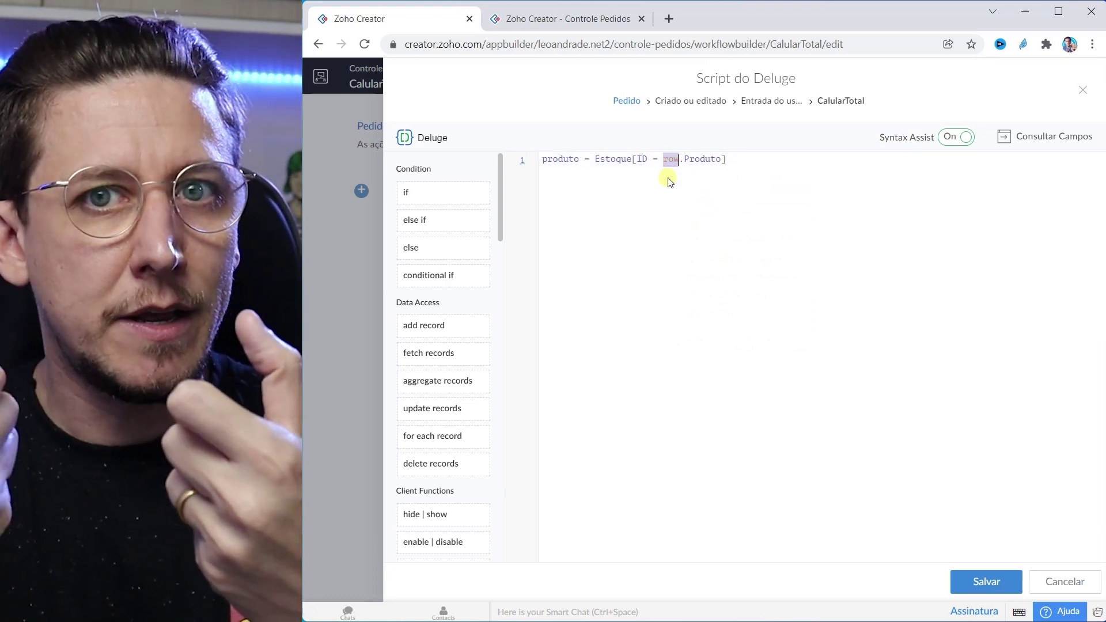
left_click(643, 160)
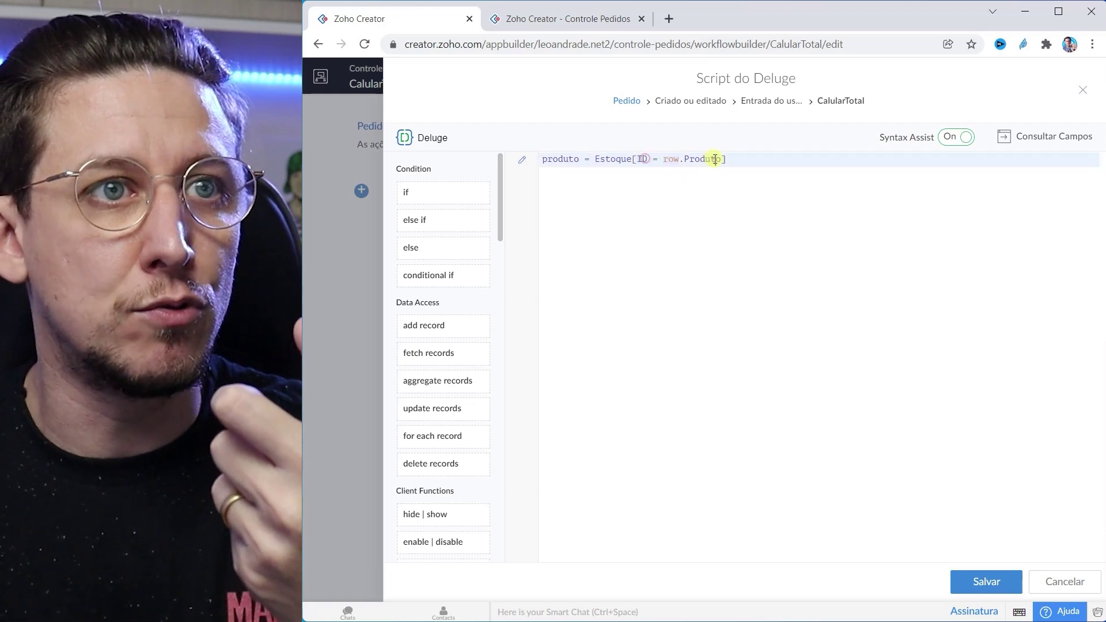
left_click(612, 159)
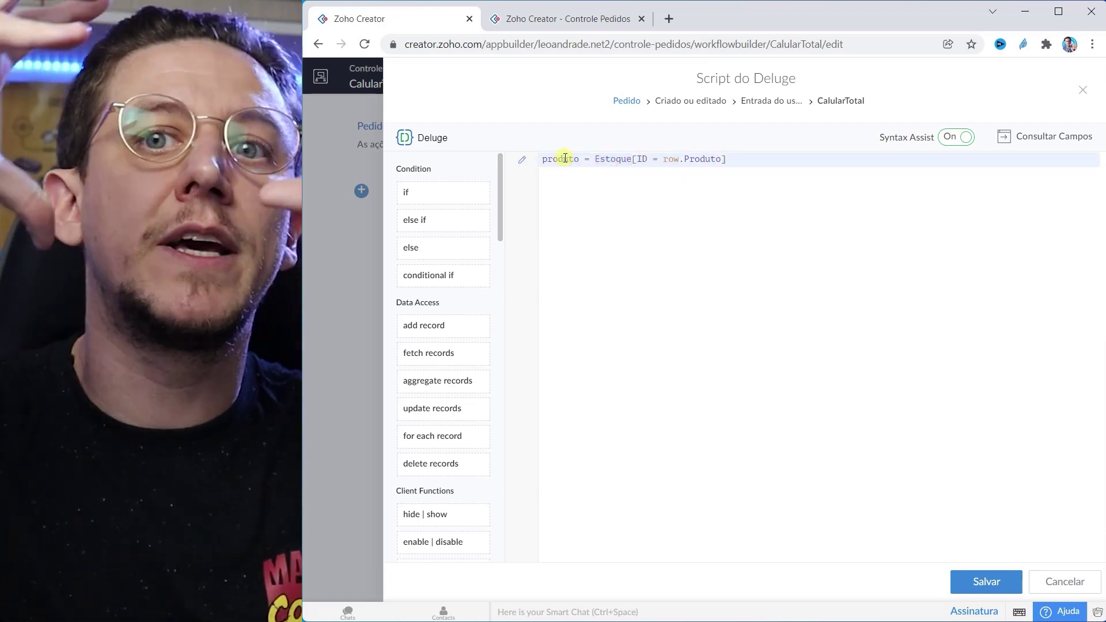
double_click(566, 158)
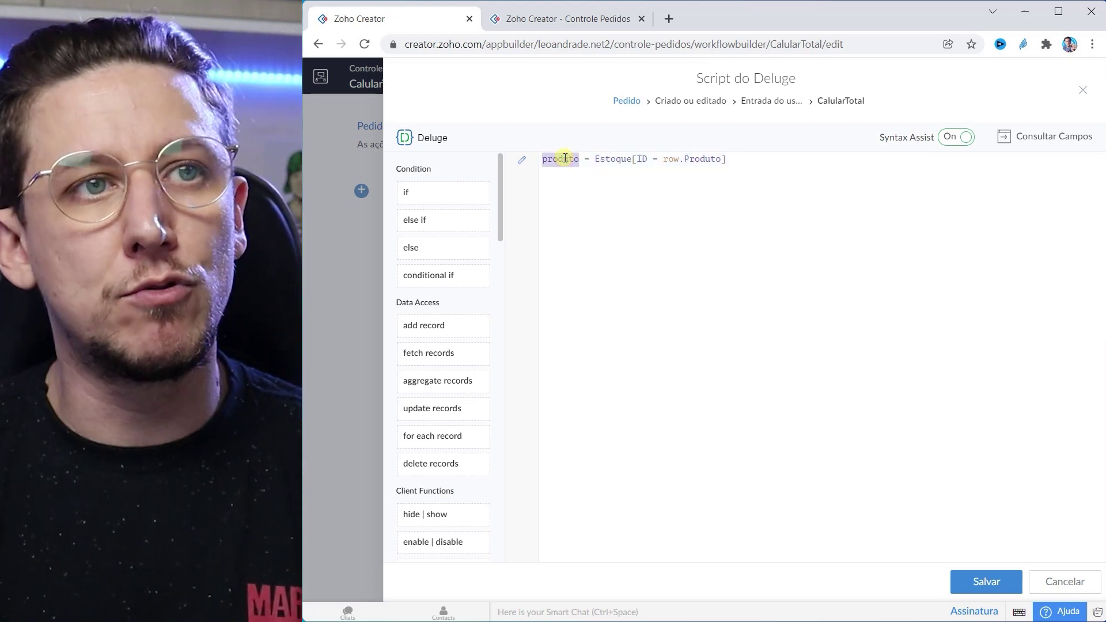
left_click(741, 162)
type(";")
Step: Add the condition if(produto.Quantidade <= row.Quantidade) below the lookup
key("Return")
key("Return")
type("if(")
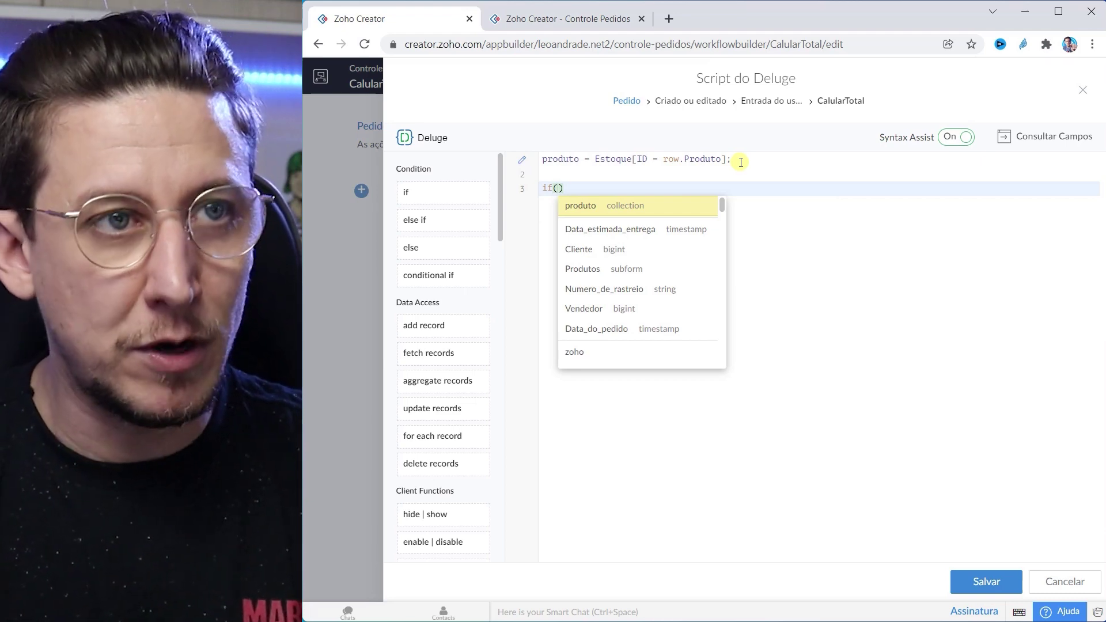
key("Return")
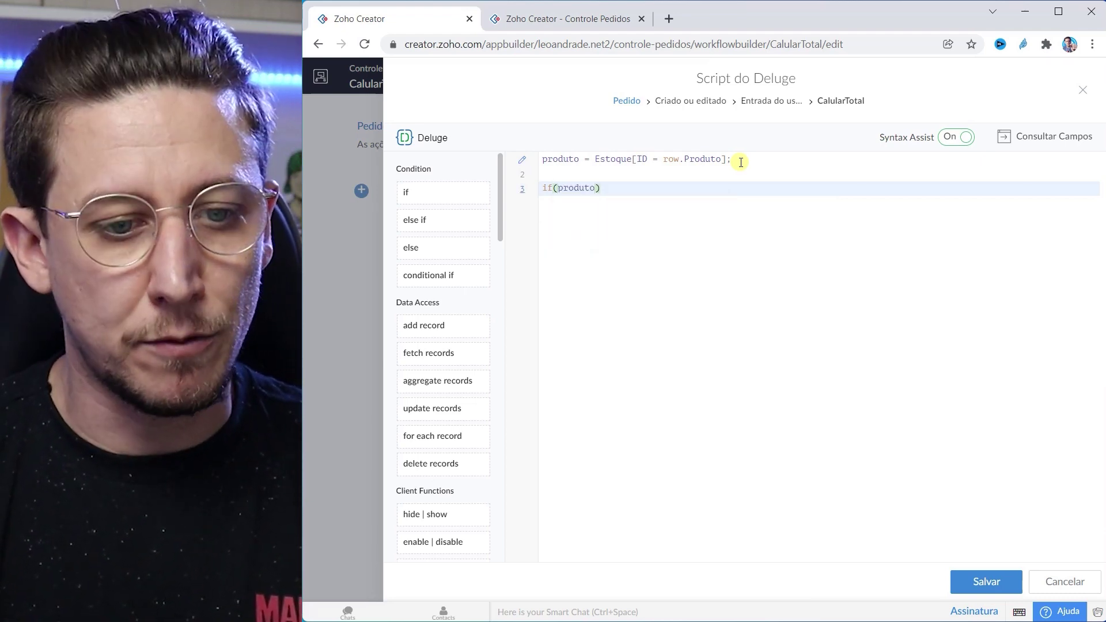
type(".Q")
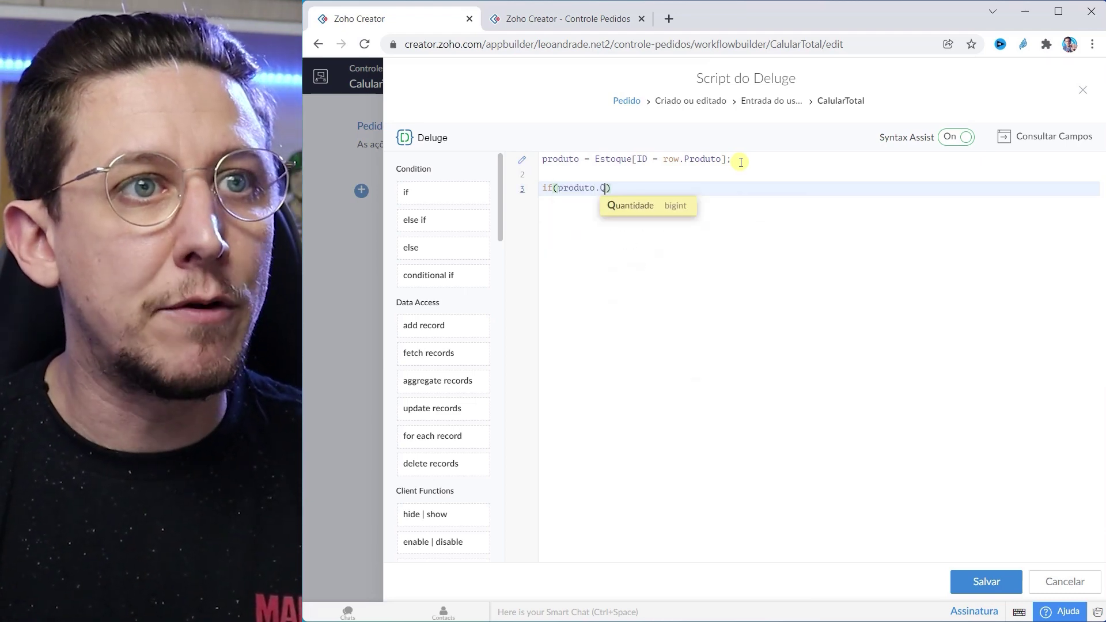
key("Return")
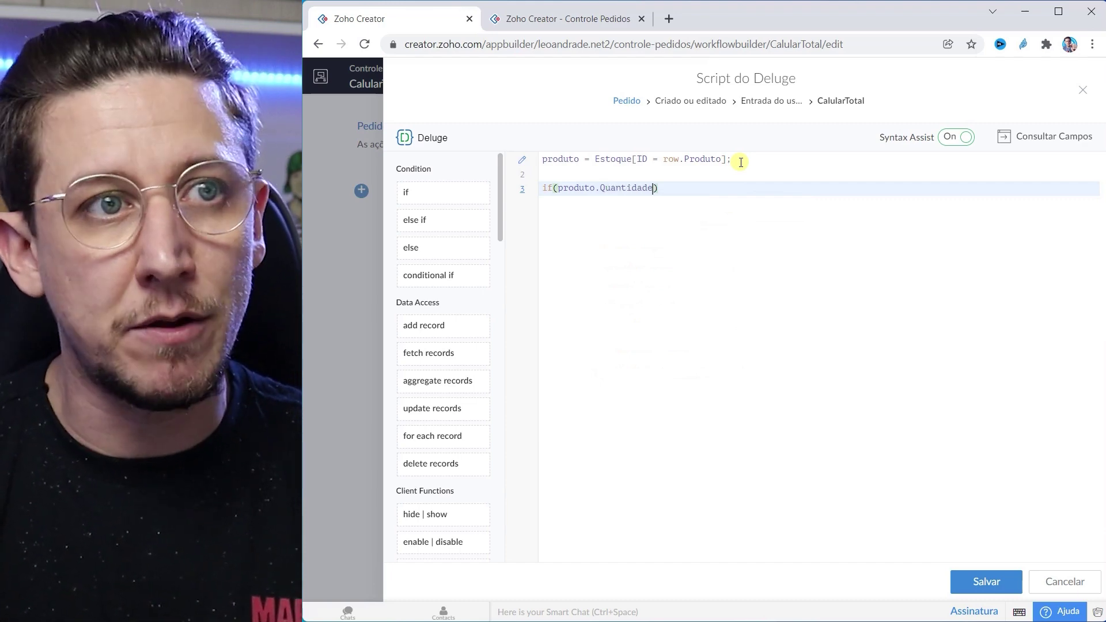
type("<=")
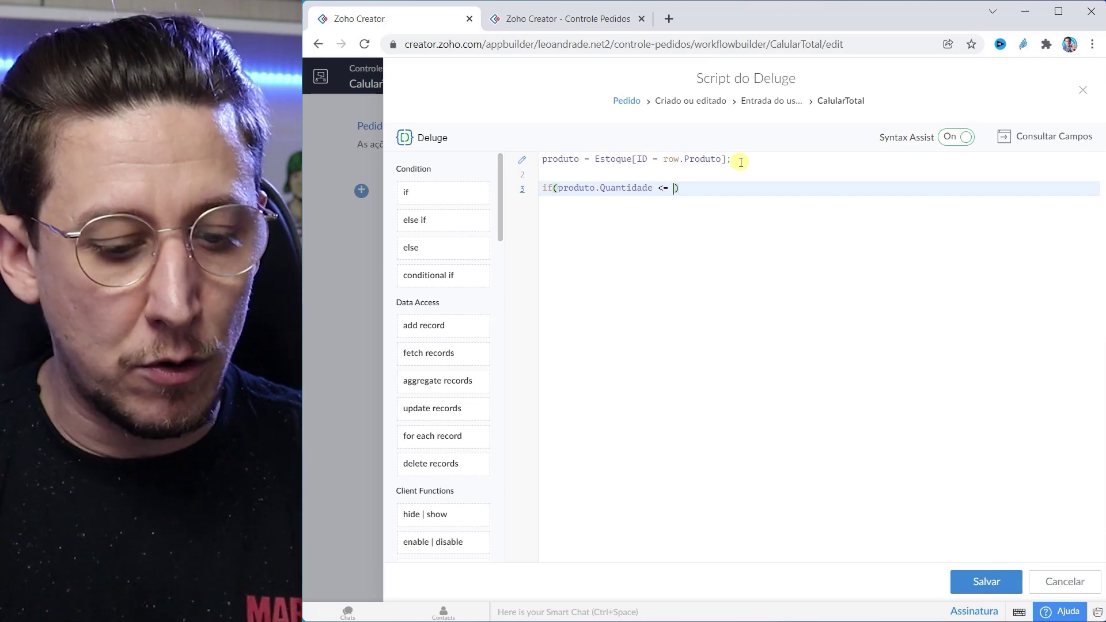
type(" row")
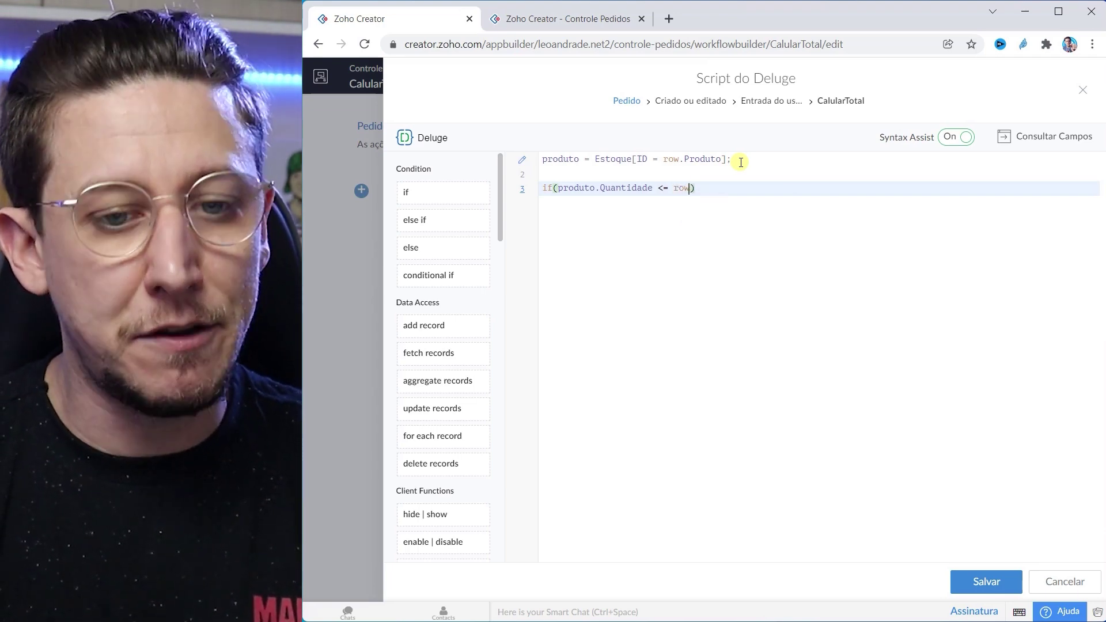
type(".")
key("Return")
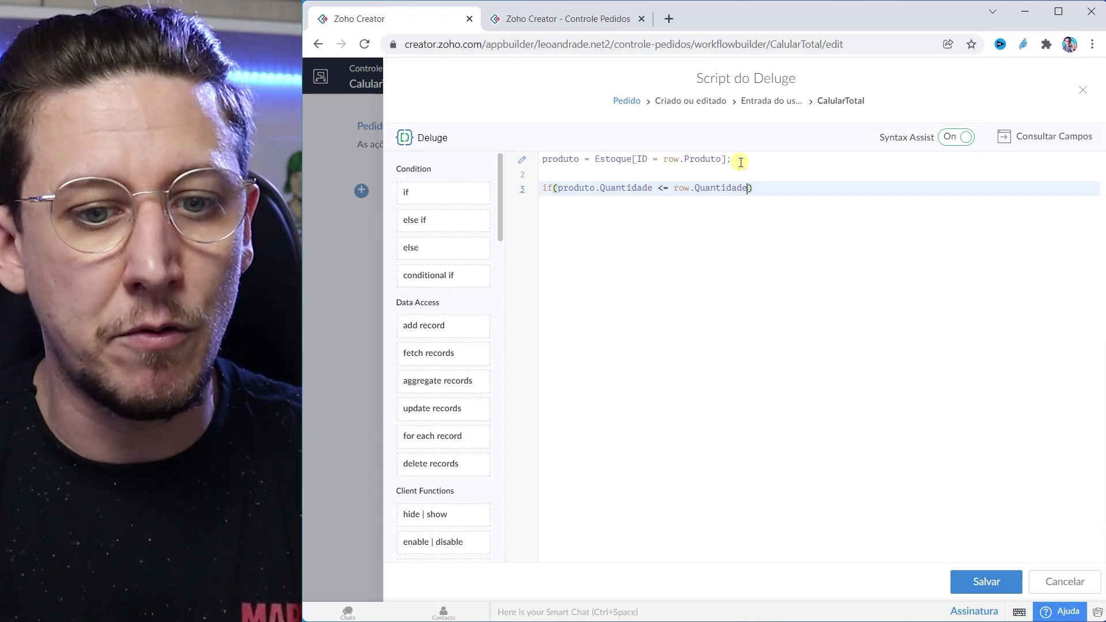
Step: Inside braces, add an alert 'Desculpe temos somente ' + produto.Quantidade + ' itens em nosso estoque!'
key("Return")
type("{")
key("Return")
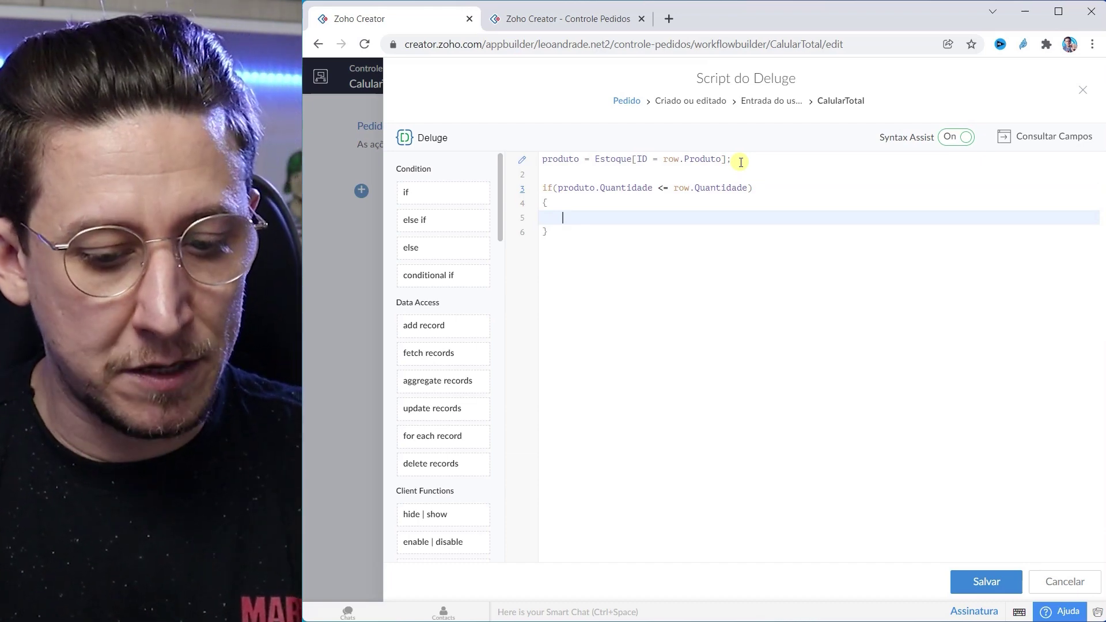
type("al")
key("Return")
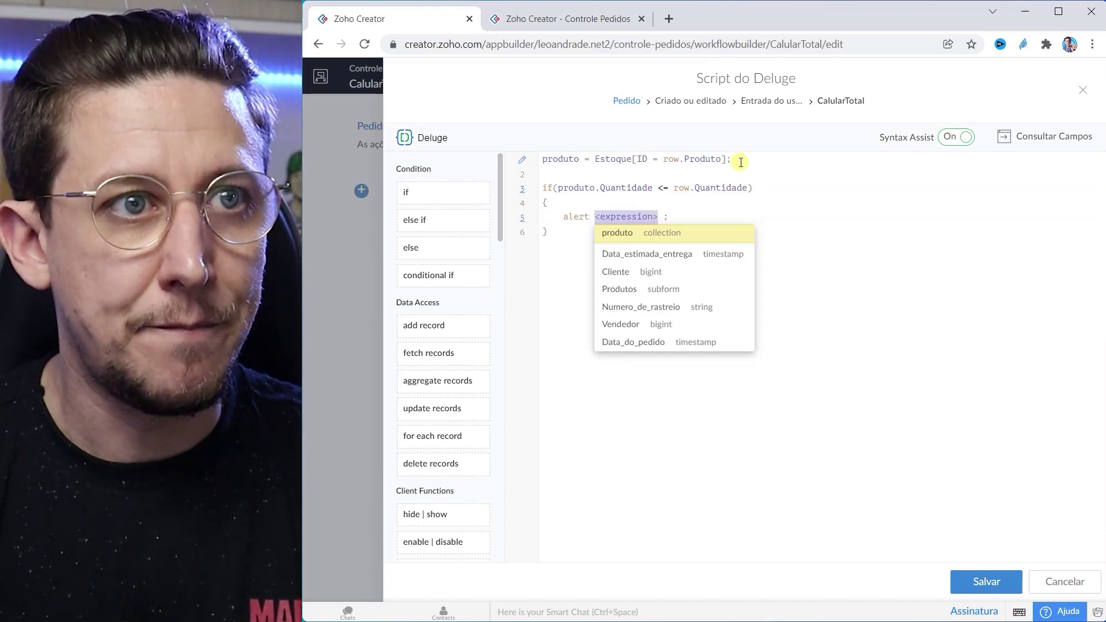
key("BackSpace")
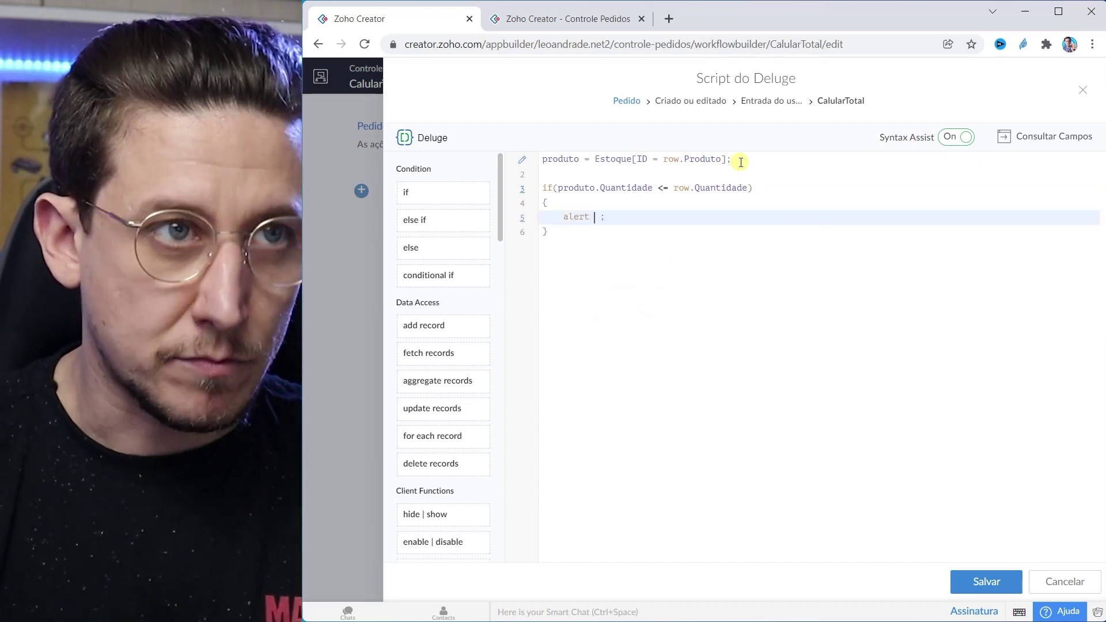
type("\"")
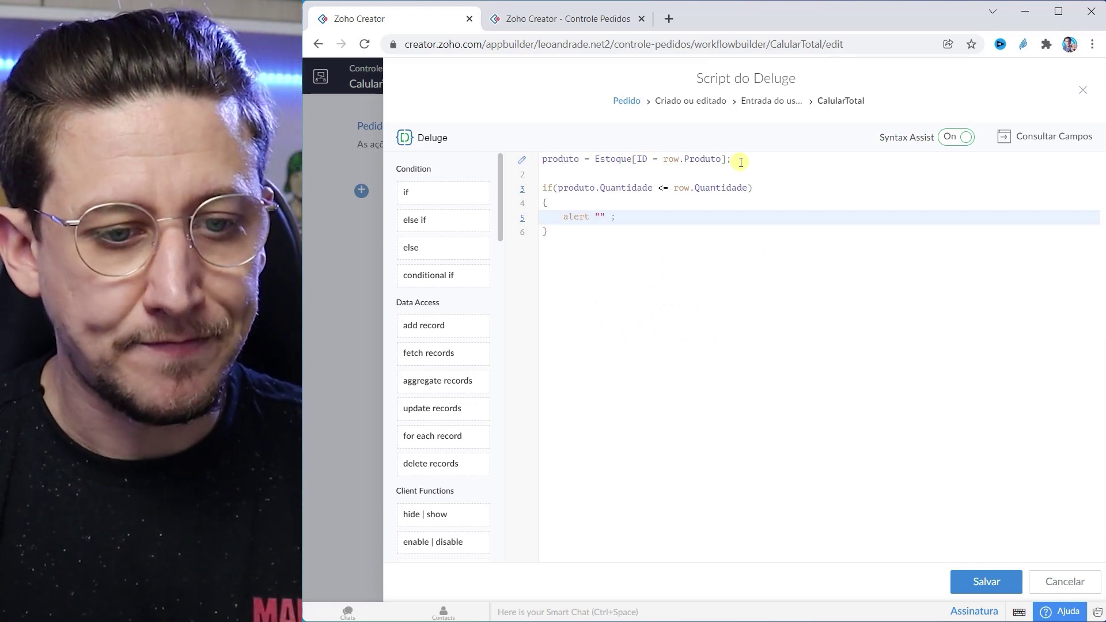
type("Desculpe")
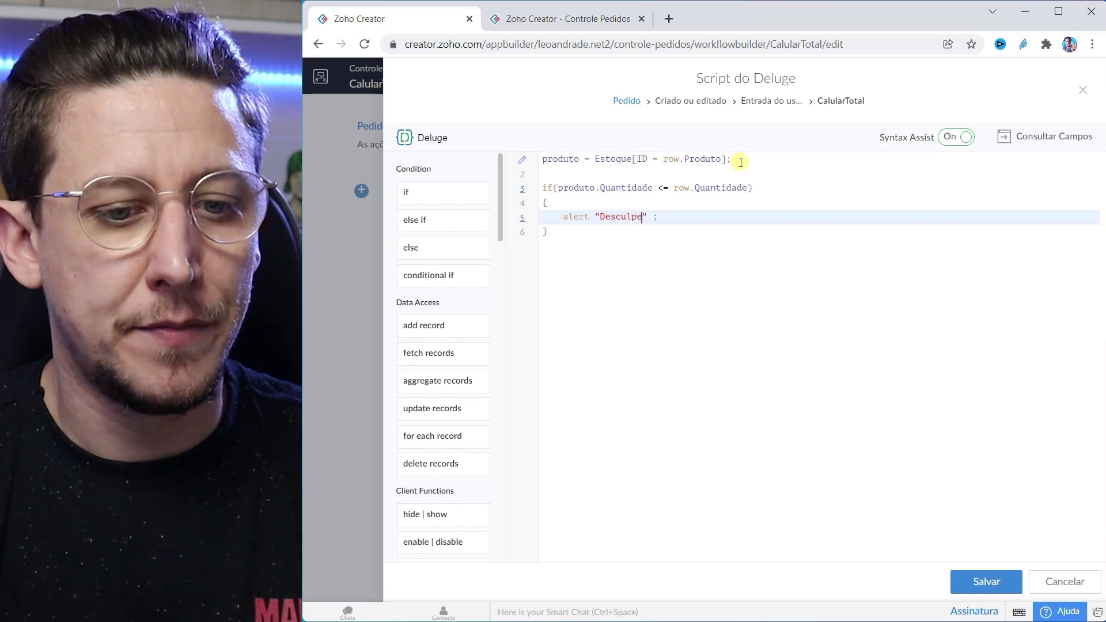
type(" temos somente \"")
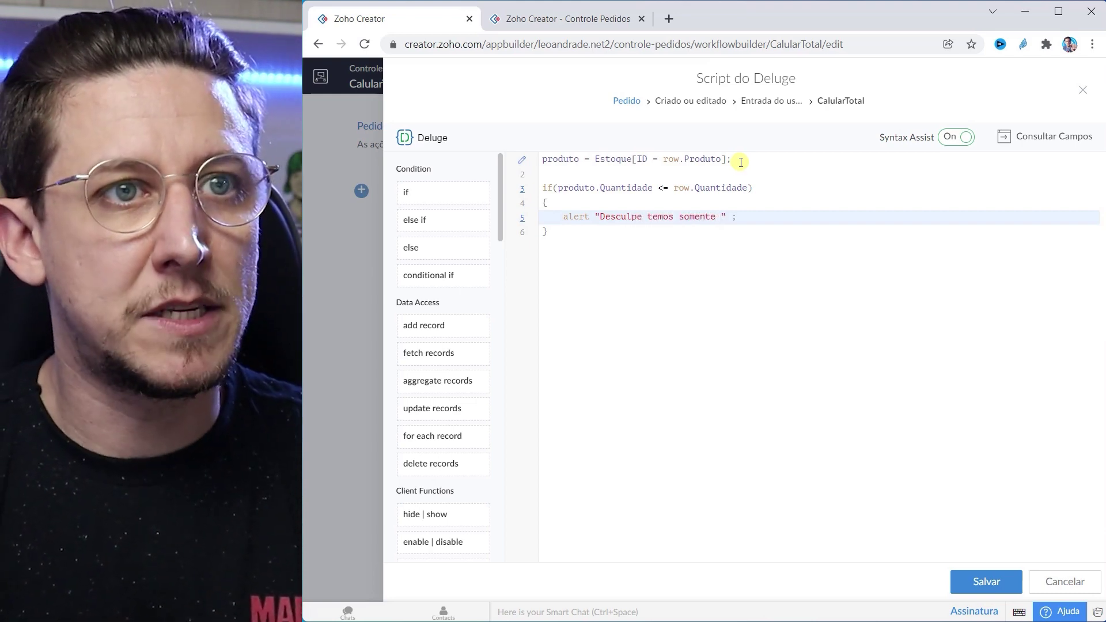
type(" +  ")
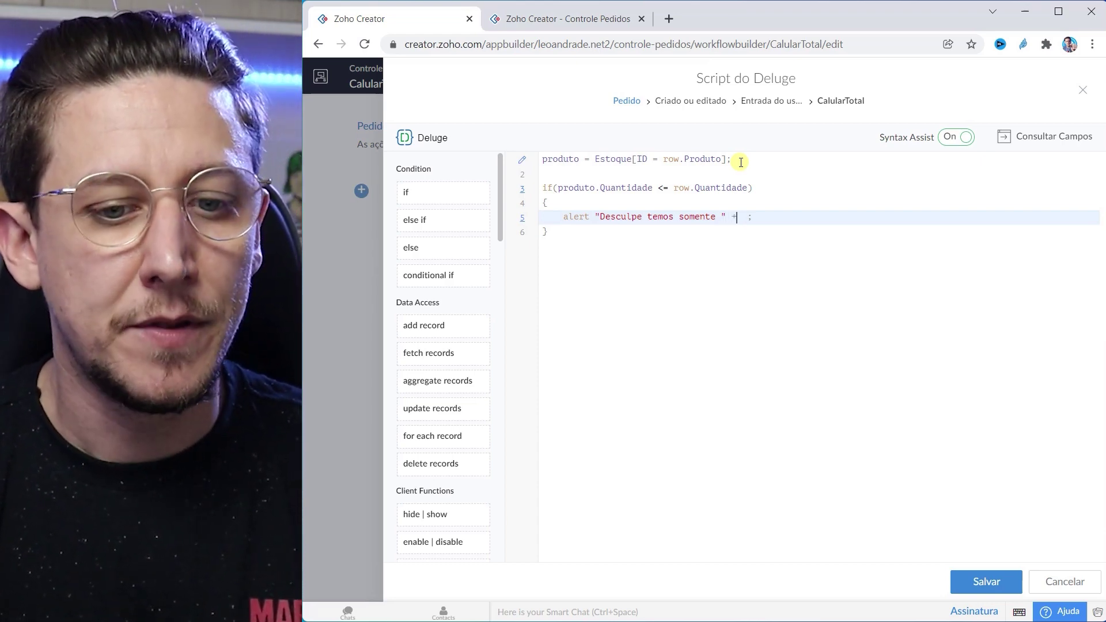
type("produto ")
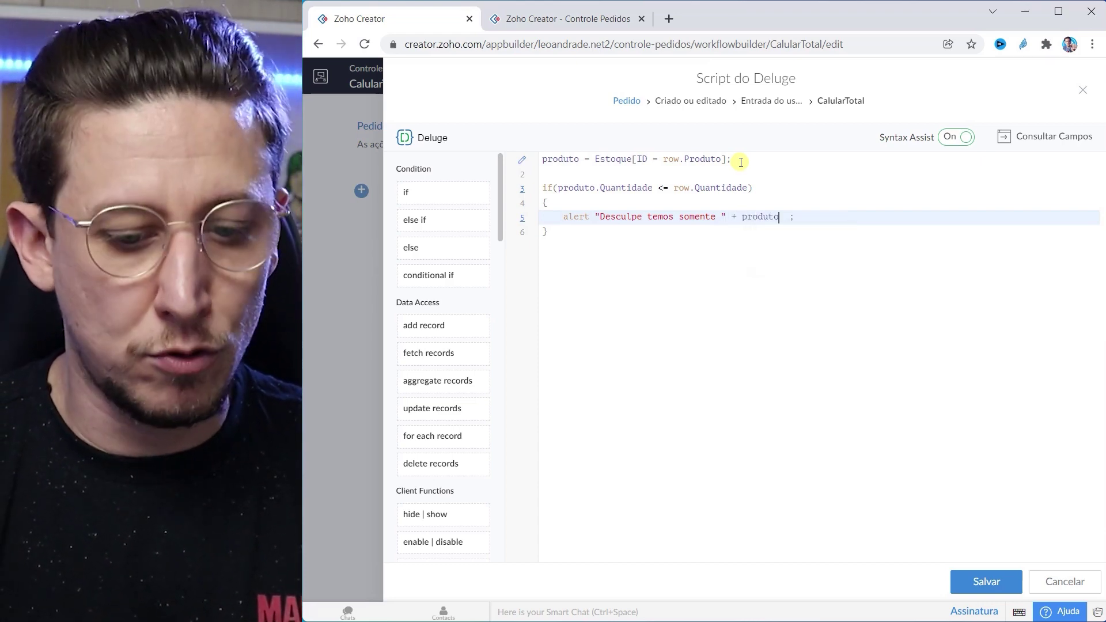
type(".")
type("Quantidade")
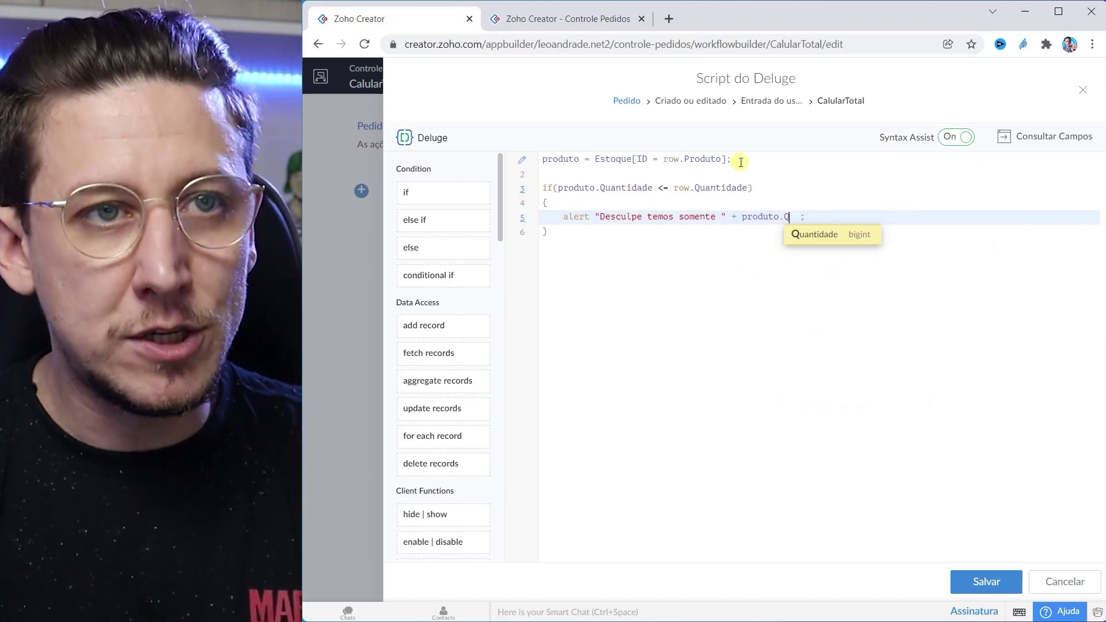
key("Return")
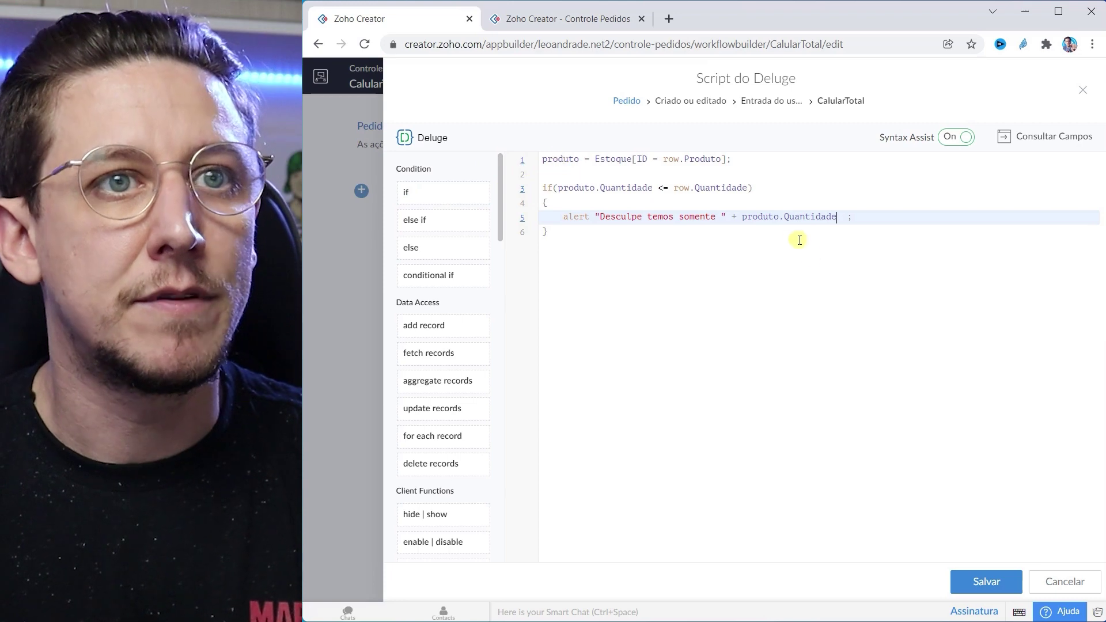
type("+  ")
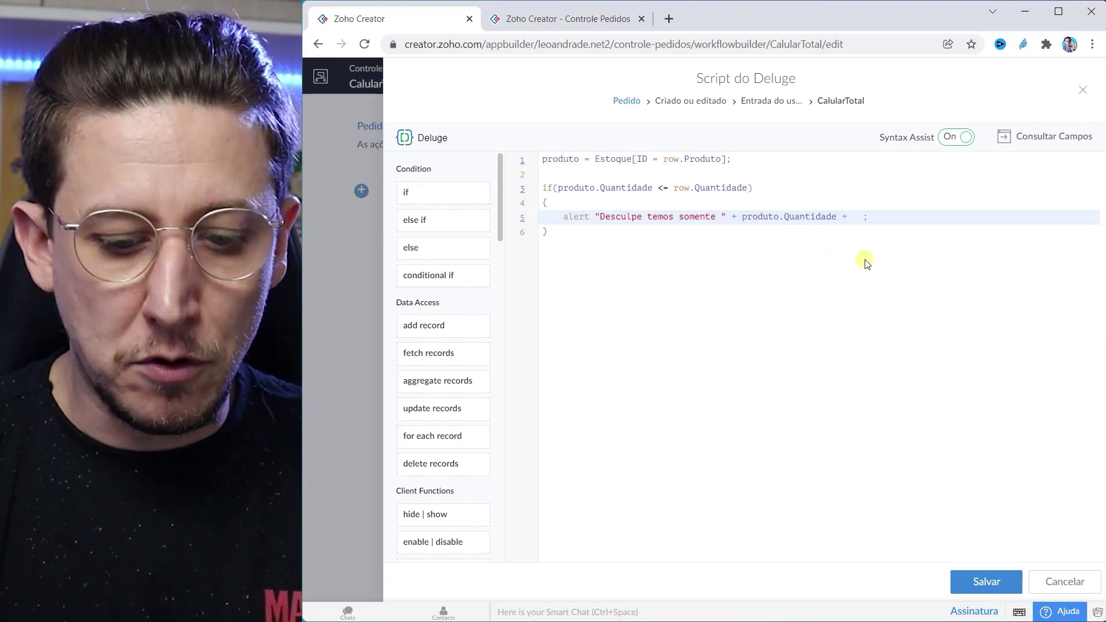
type("\" itens ")
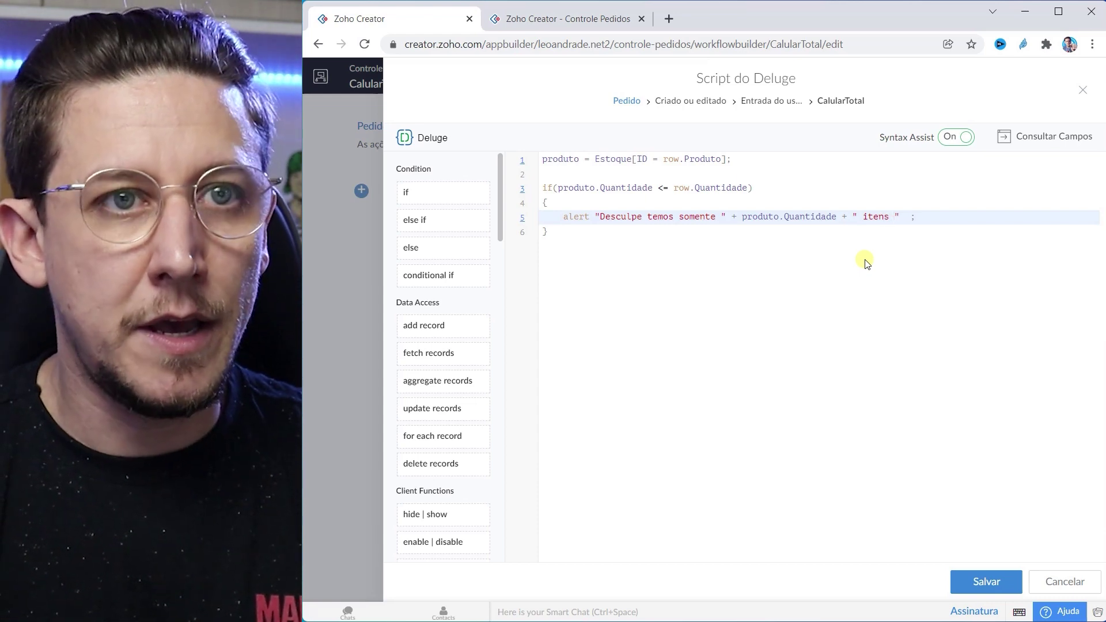
type("em nosso esto")
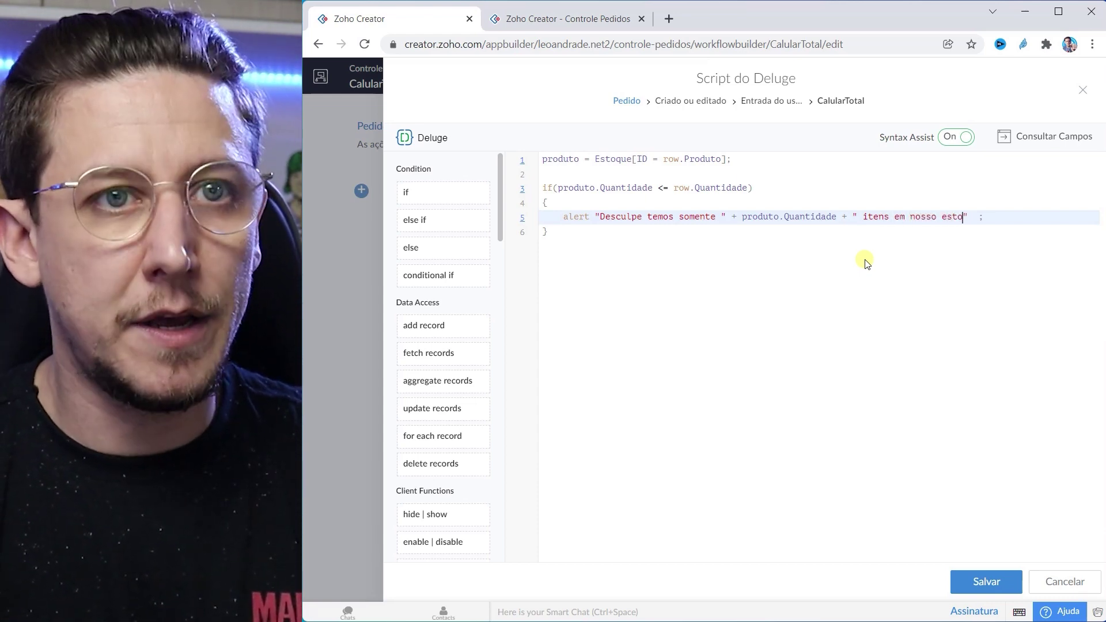
type("que!\"")
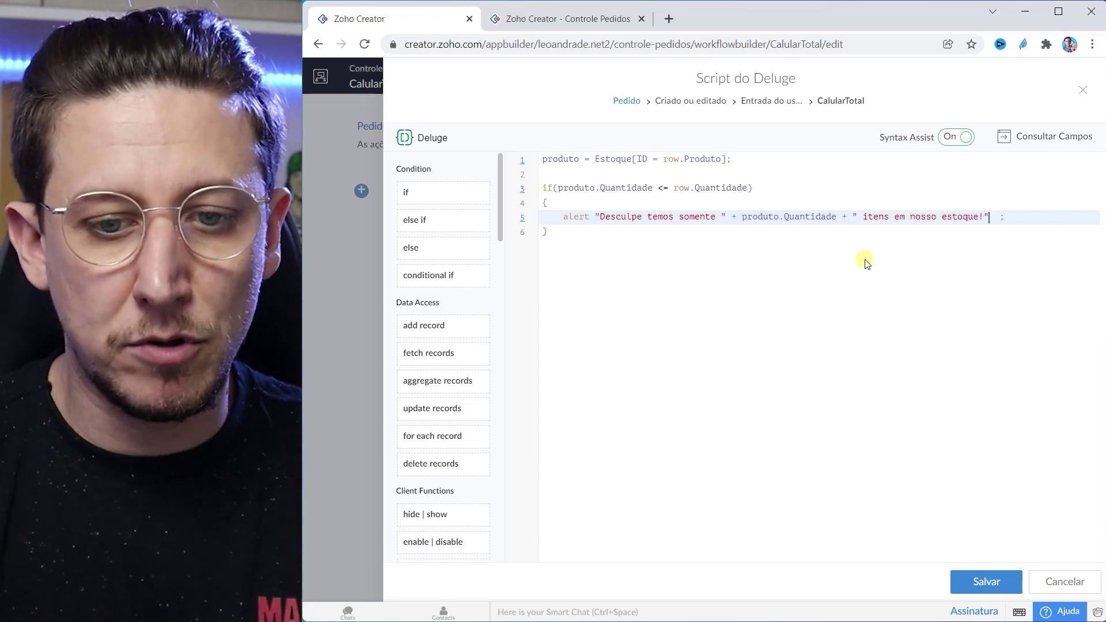
Step: Terminate the alert line with a semicolon and start a new line inside the if block
key("Left")
type(".")
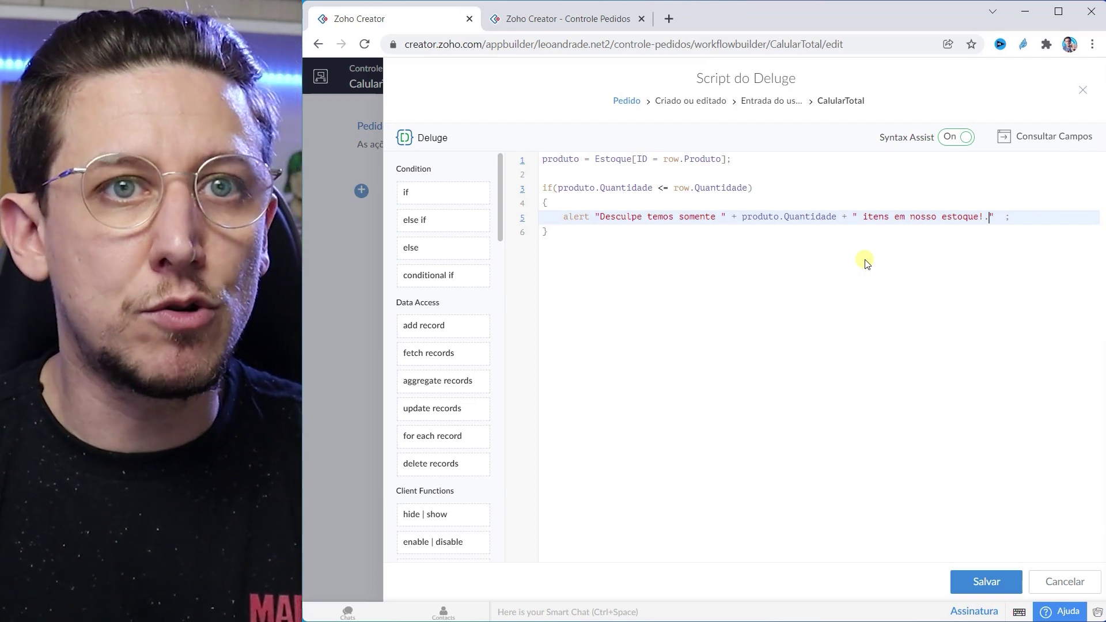
key("BackSpace")
key("Right")
type(";")
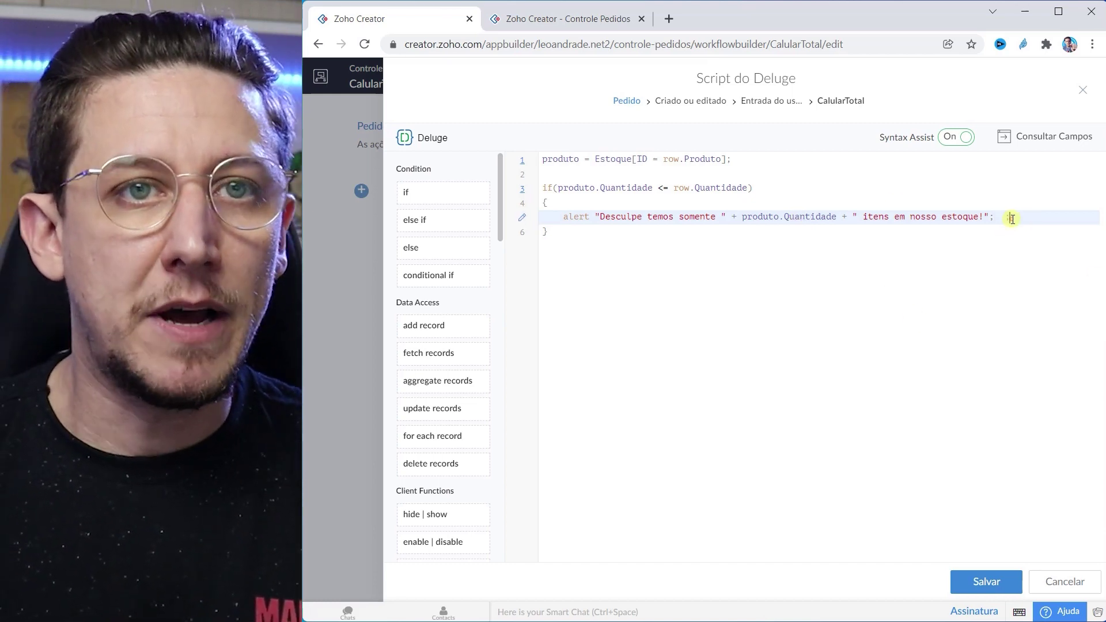
key("Return")
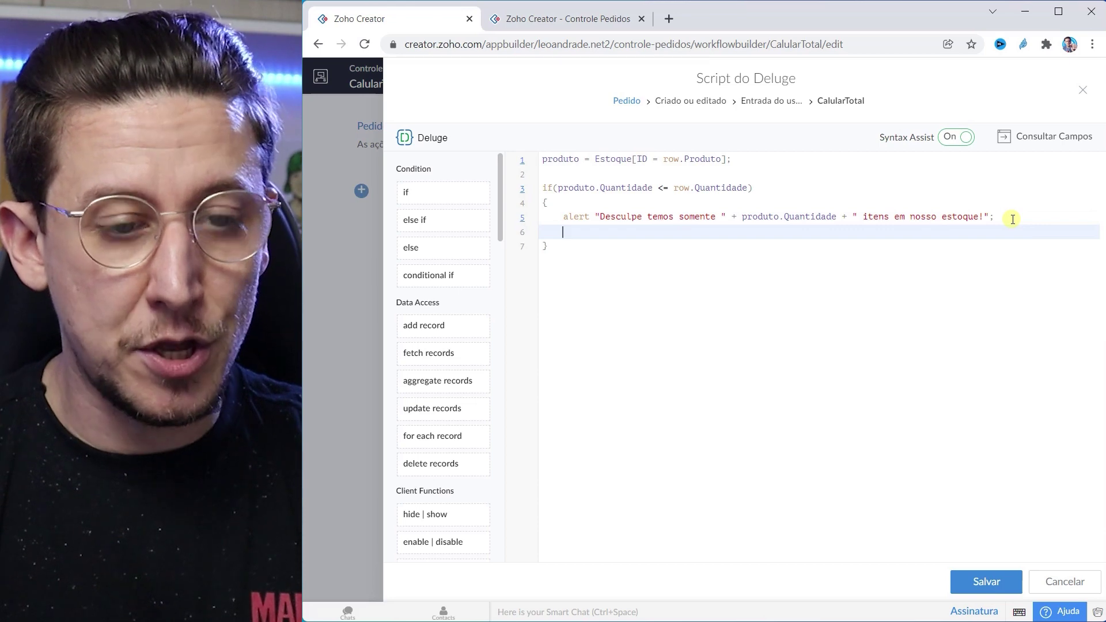
Step: Add row.Quantidade = null; inside the if block and create an empty else block
type("row.")
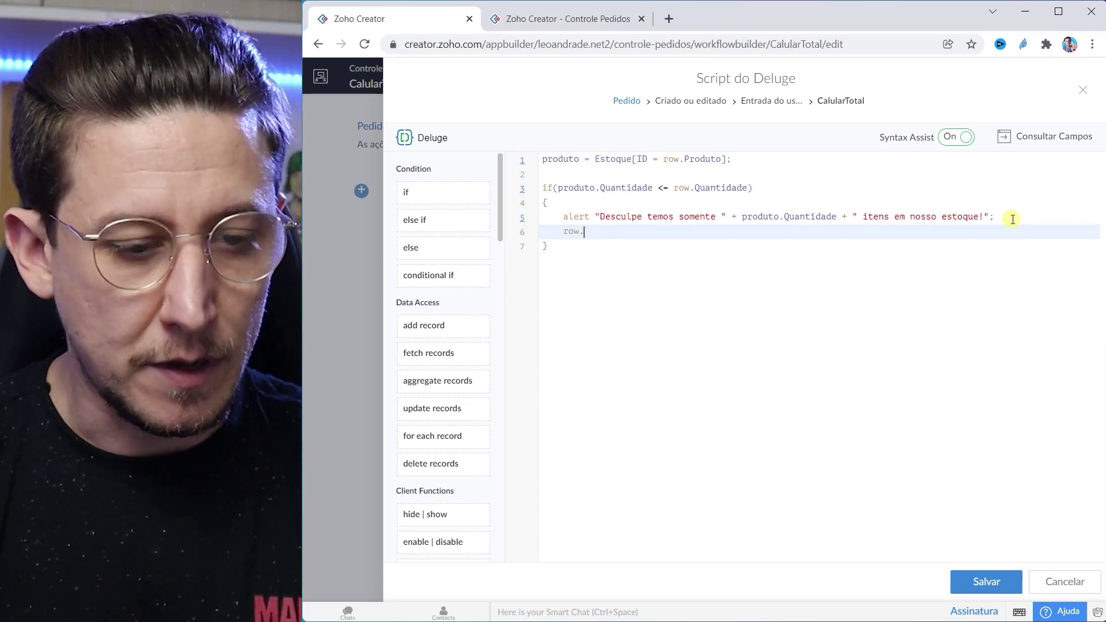
type("Q")
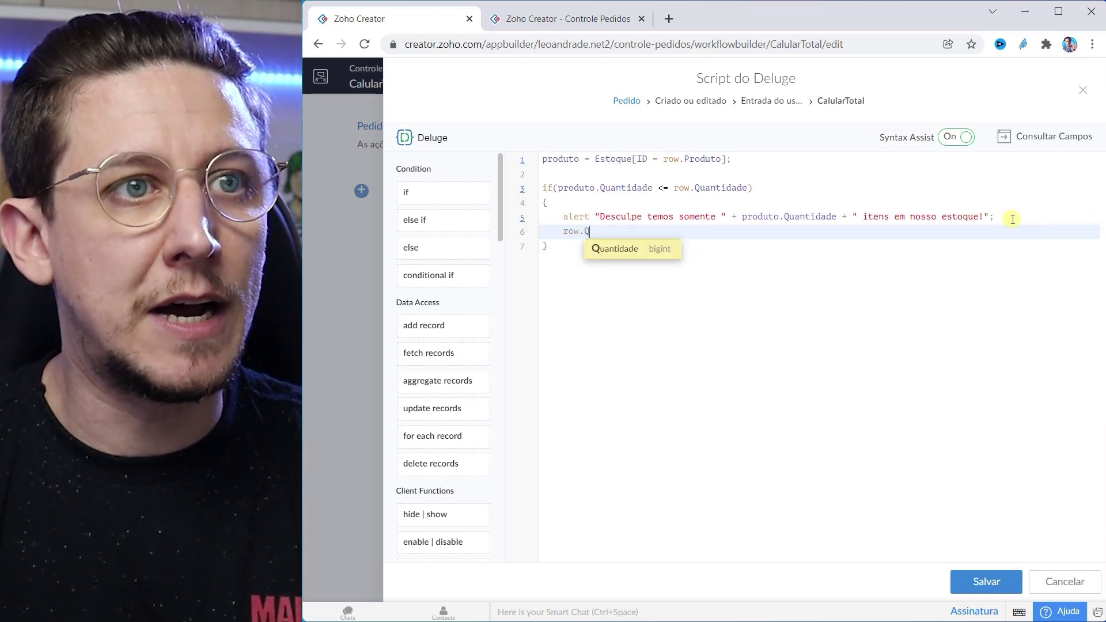
key("Return")
type("= null")
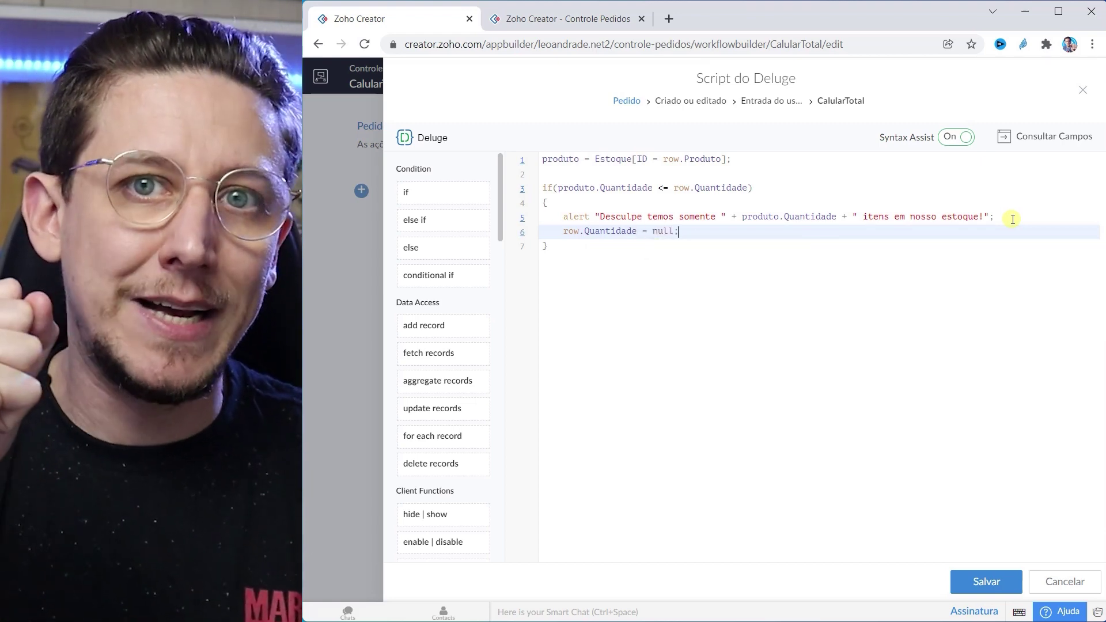
type(";")
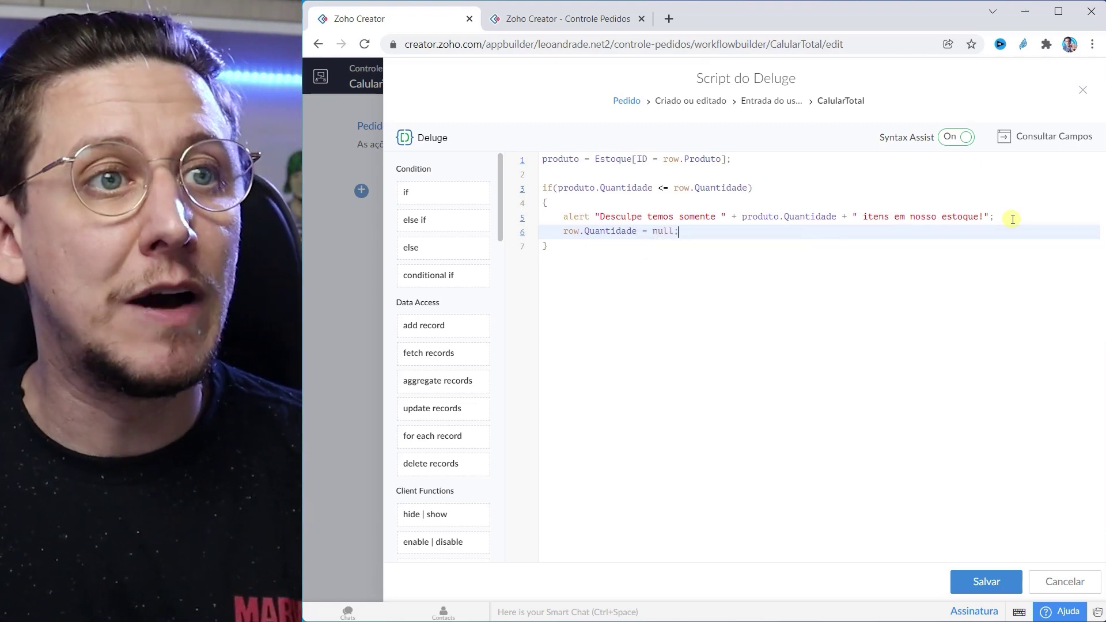
left_click(578, 247)
key("Return")
type("else")
key("Return")
key("Up")
key("Return")
double_click(650, 189)
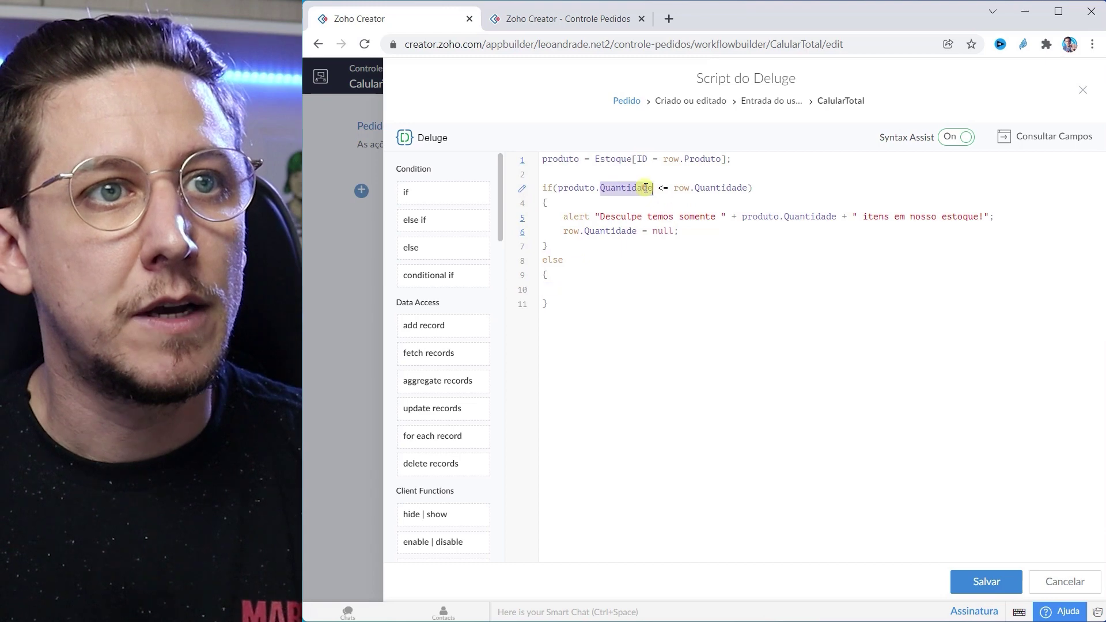
left_click(583, 291)
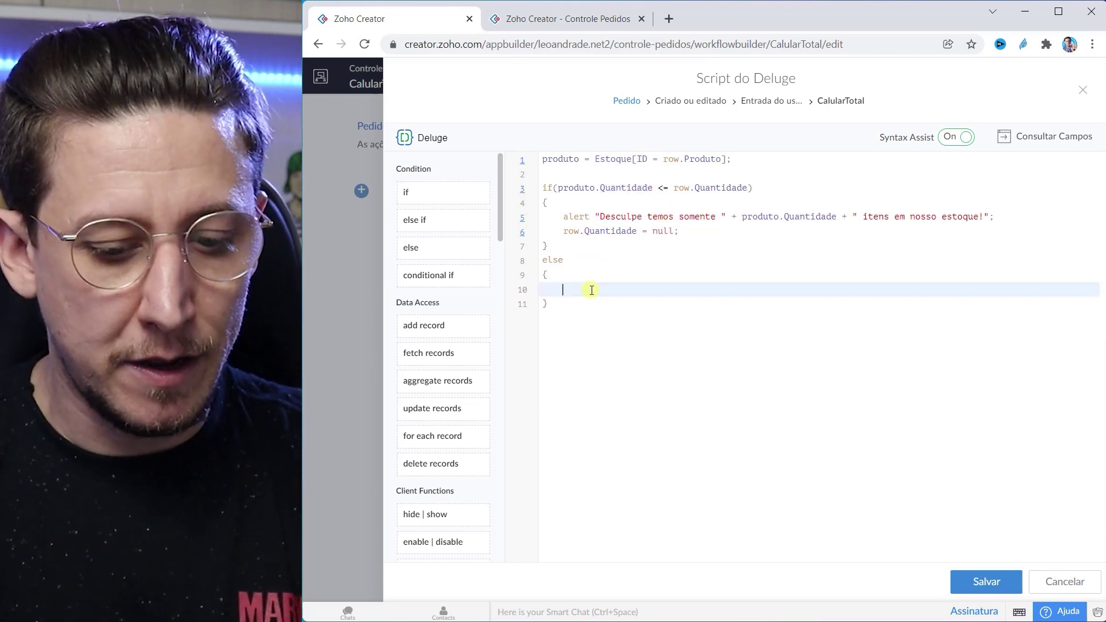
Step: In the else block, write row.Total = produto.Custo_por_unidade * row.Quantidade;
type("rw")
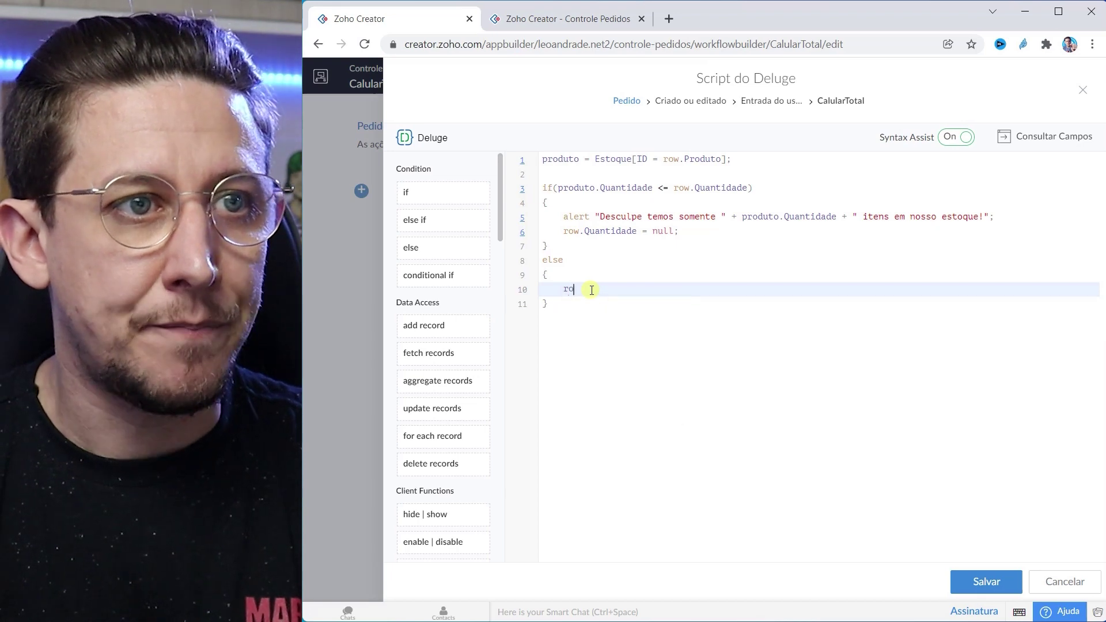
type("w.Total")
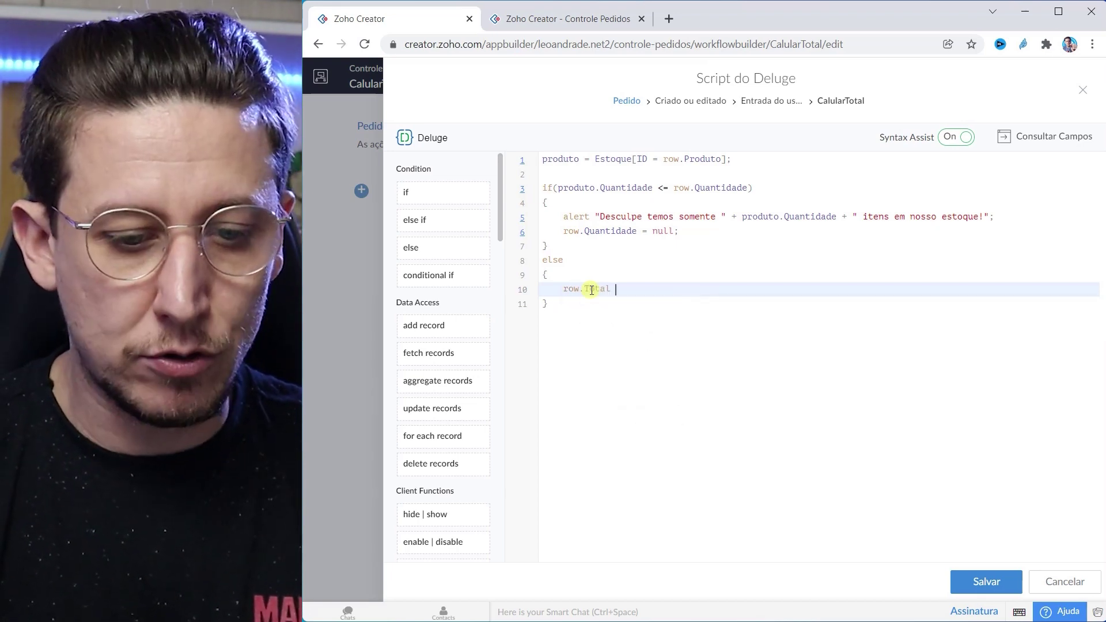
type(" = pro")
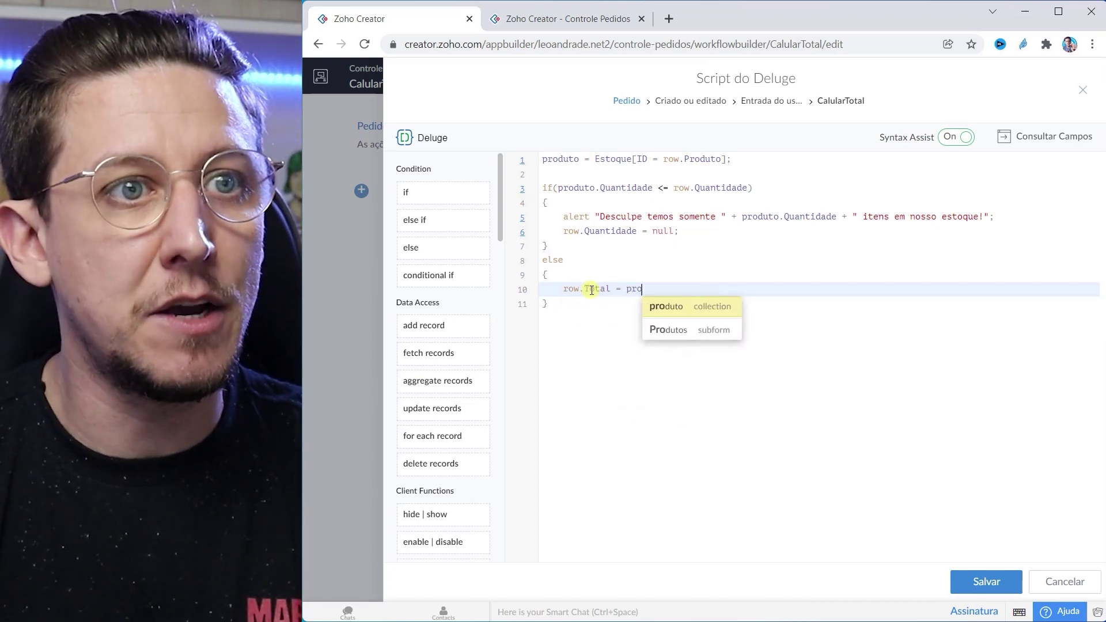
type("duto")
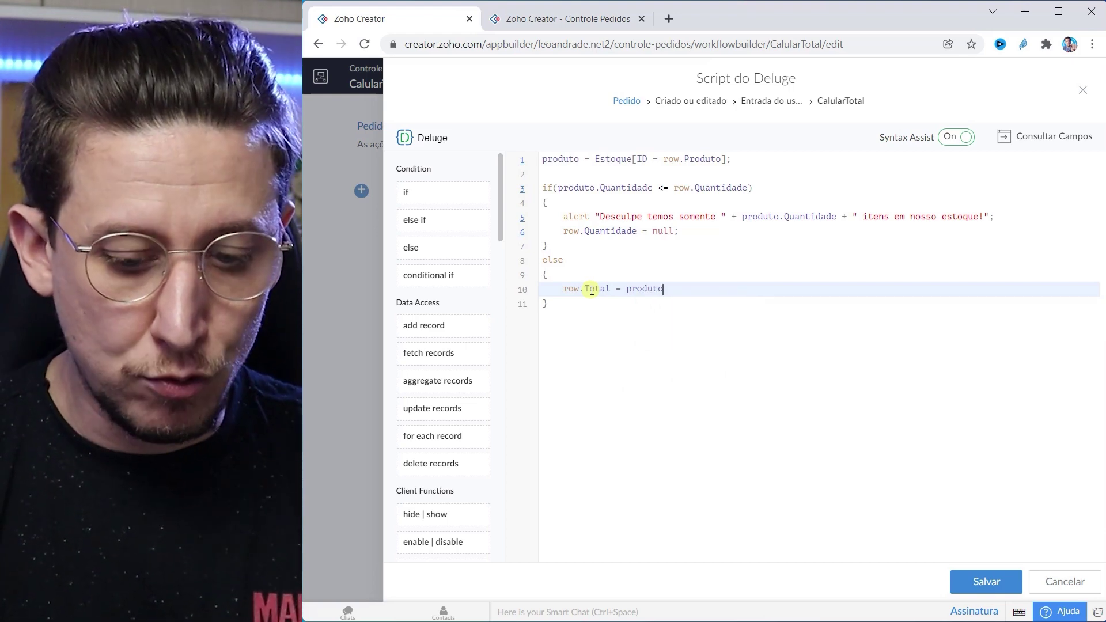
type(".c")
key("Down")
key("Return")
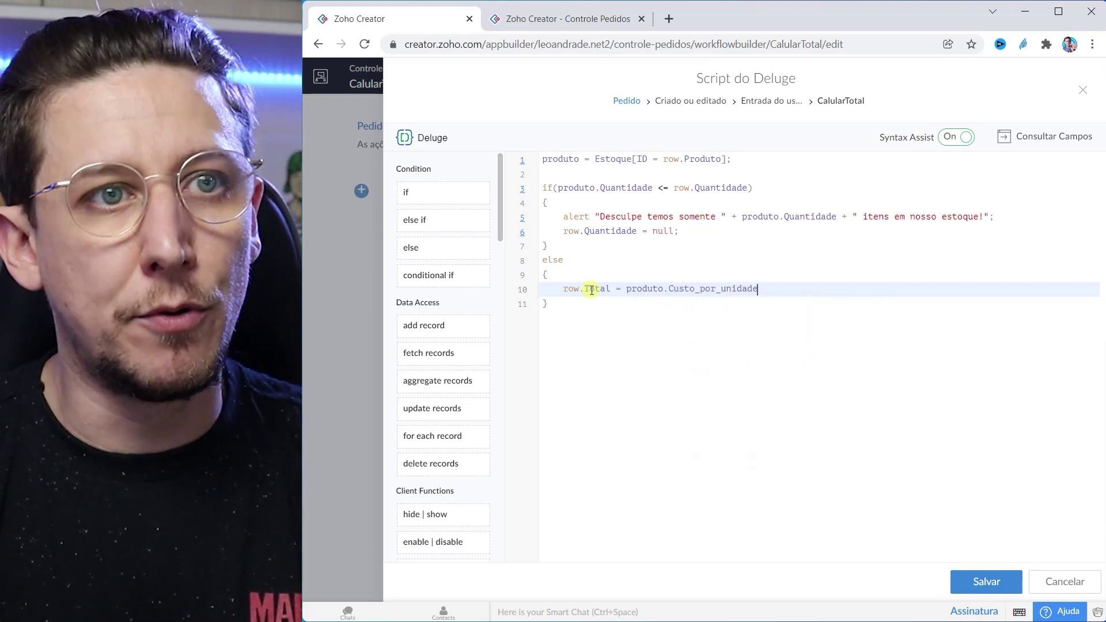
type("* wo")
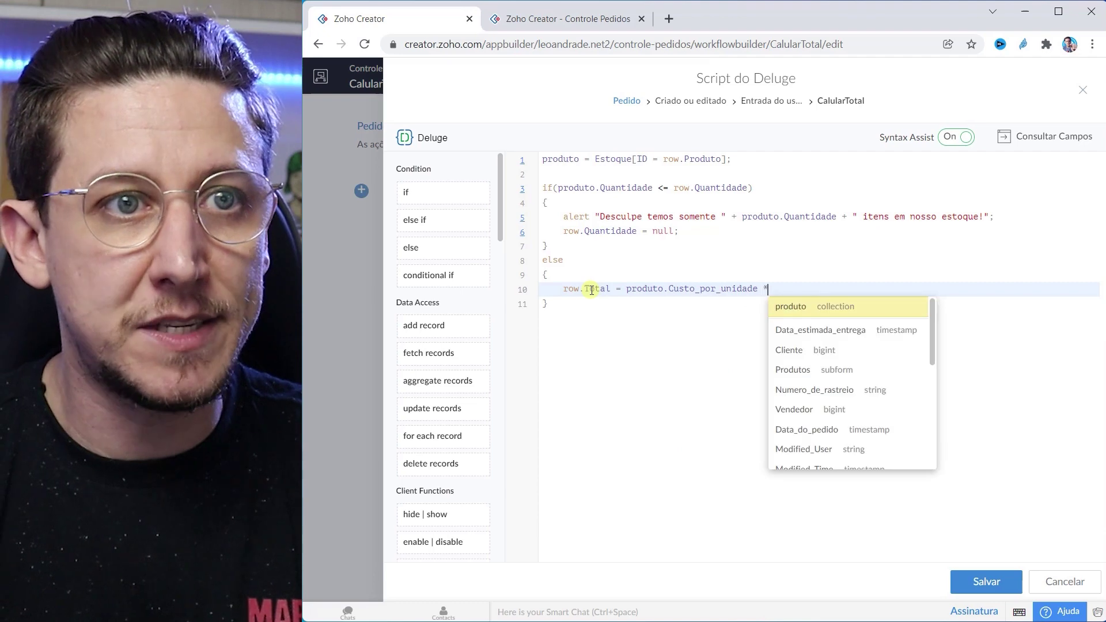
key("BackSpace")
key("BackSpace")
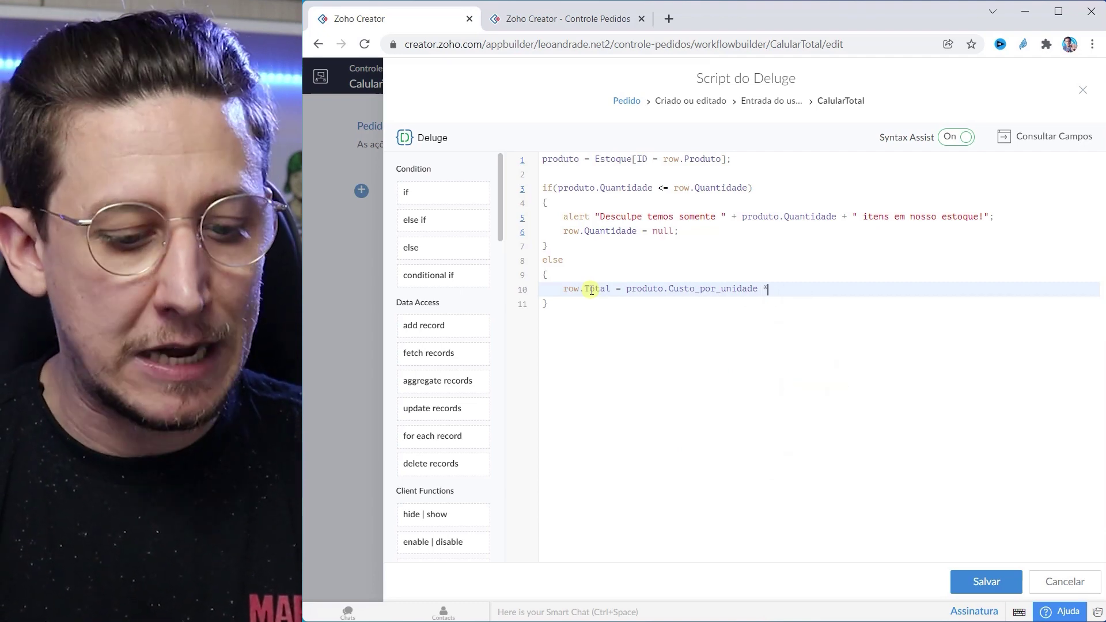
type("row.")
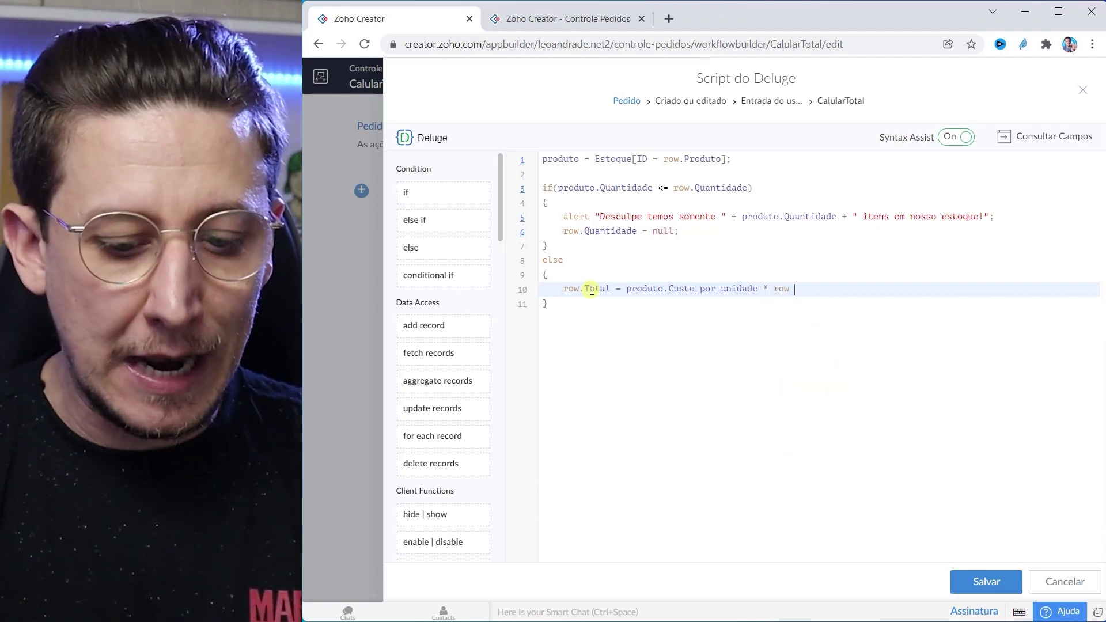
key("Return")
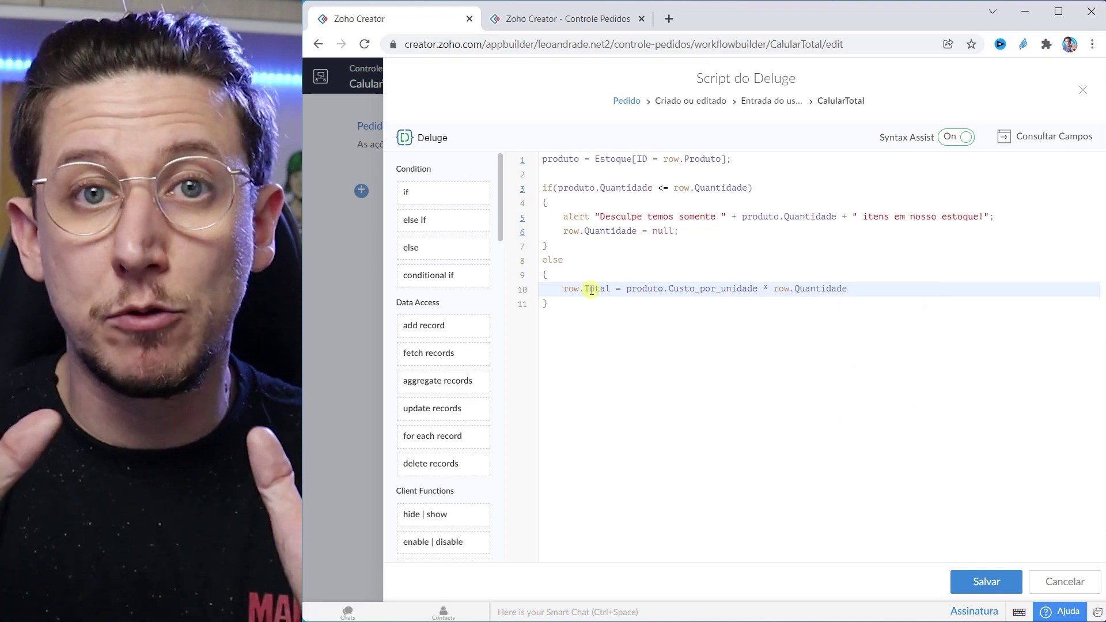
type(";")
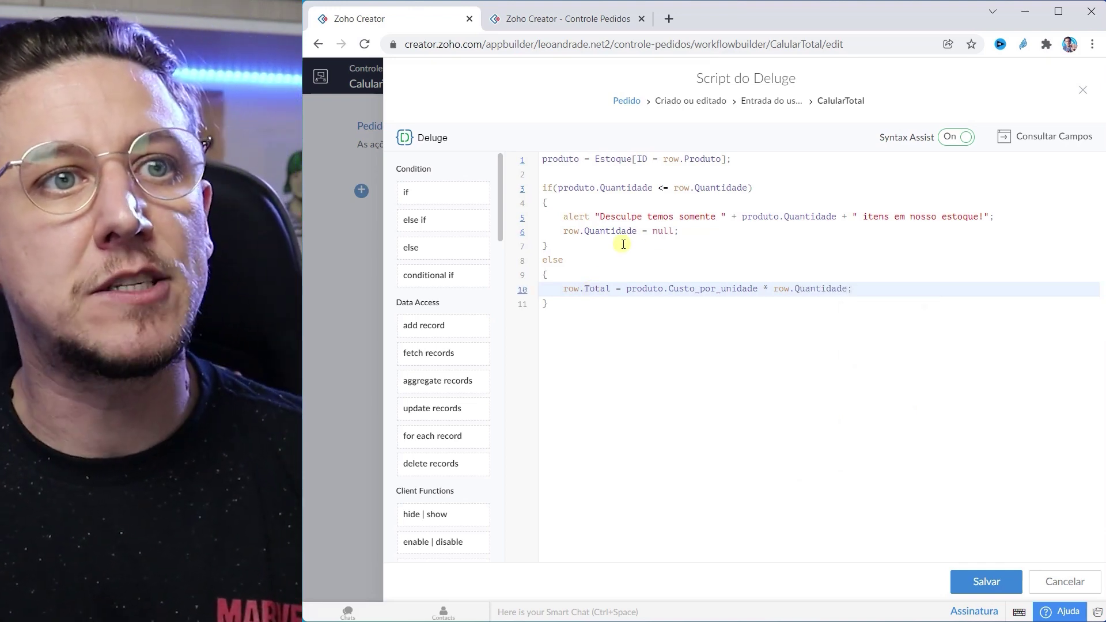
double_click(673, 289)
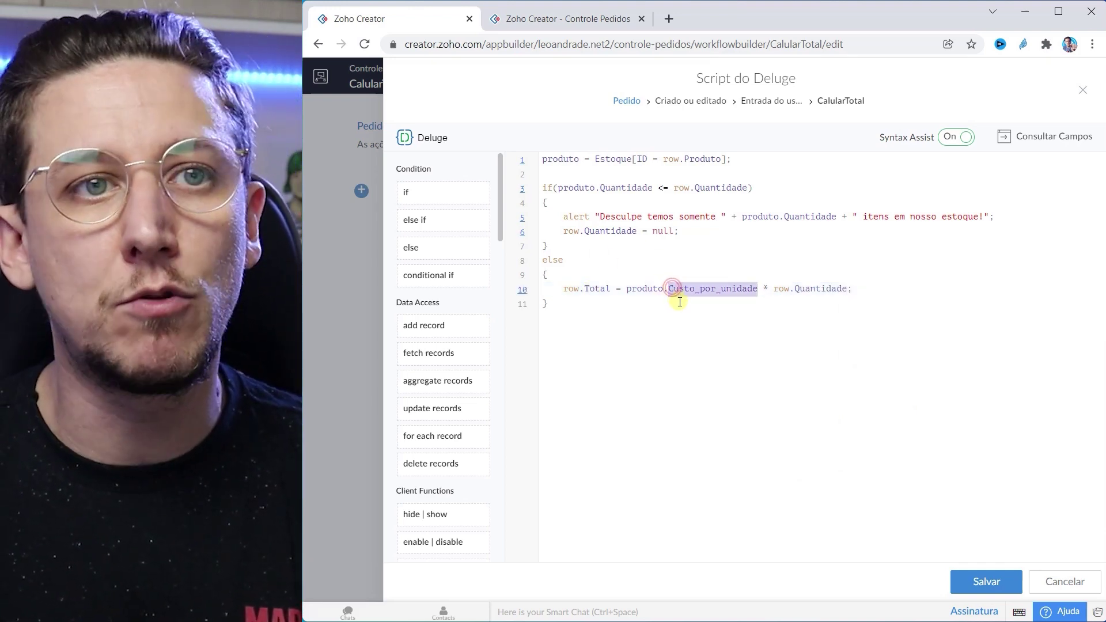
double_click(818, 291)
double_click(596, 289)
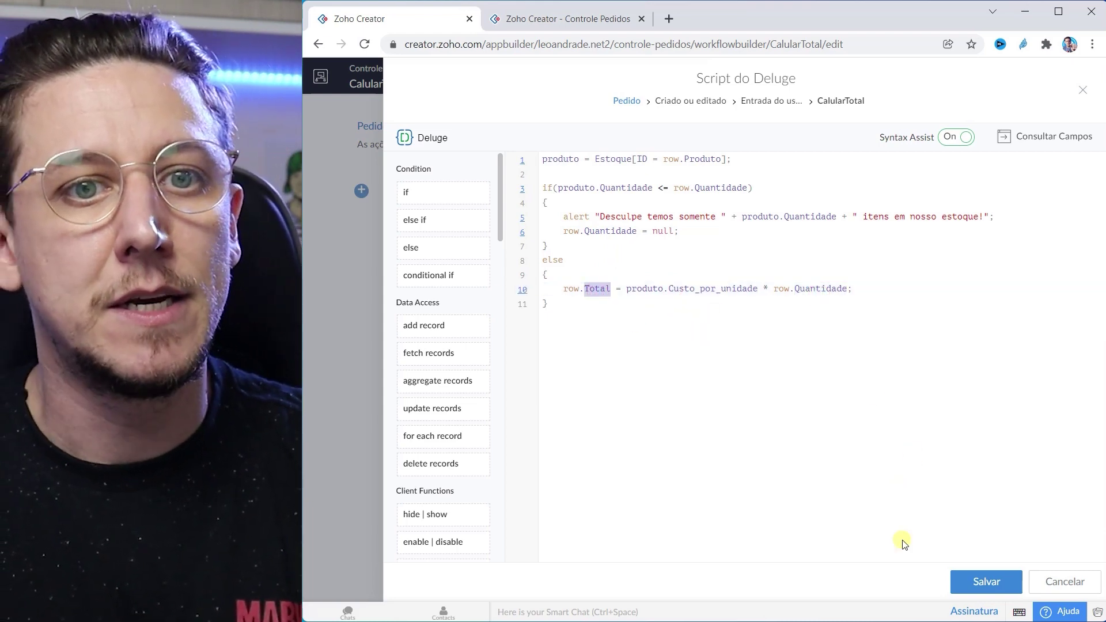
Step: Save the Deluge script and close the CalularTotal workflow editor
left_click(982, 582)
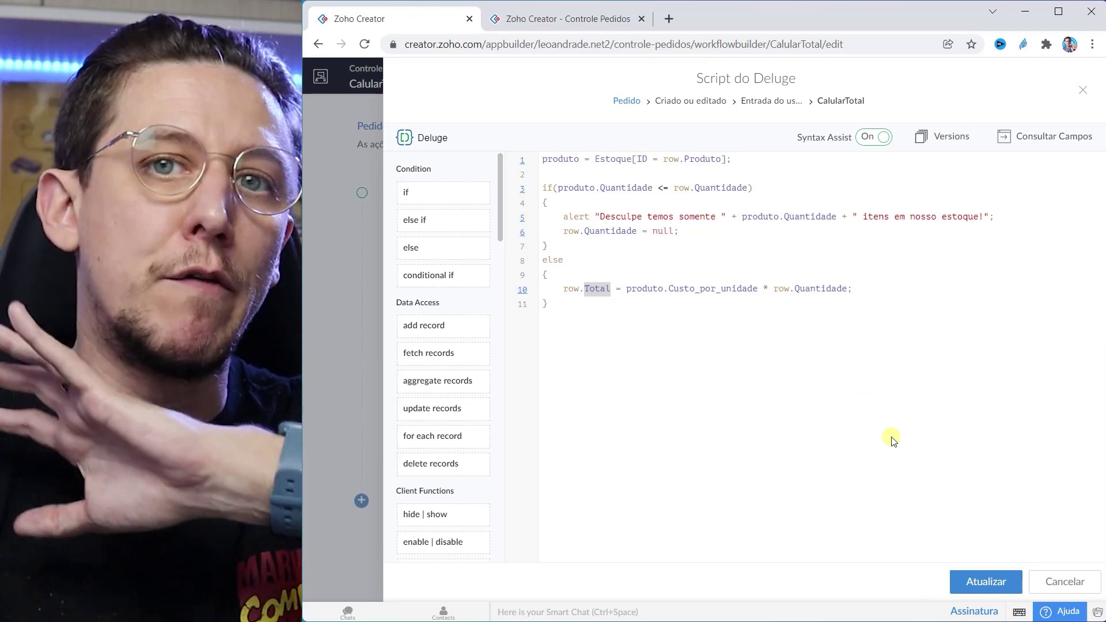
left_click(1082, 90)
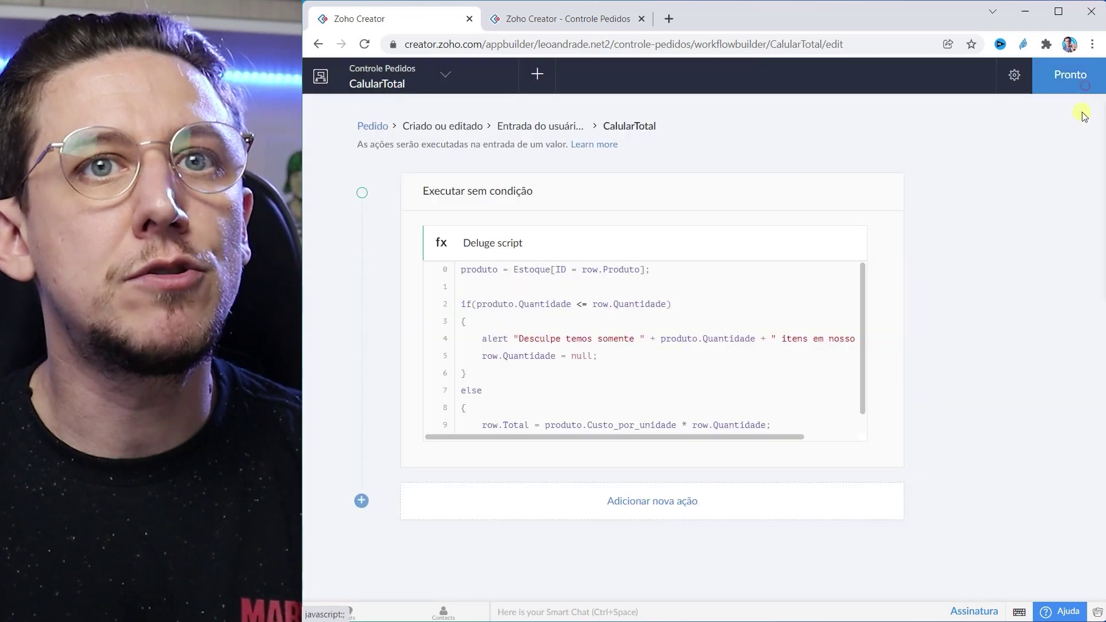
left_click(1071, 76)
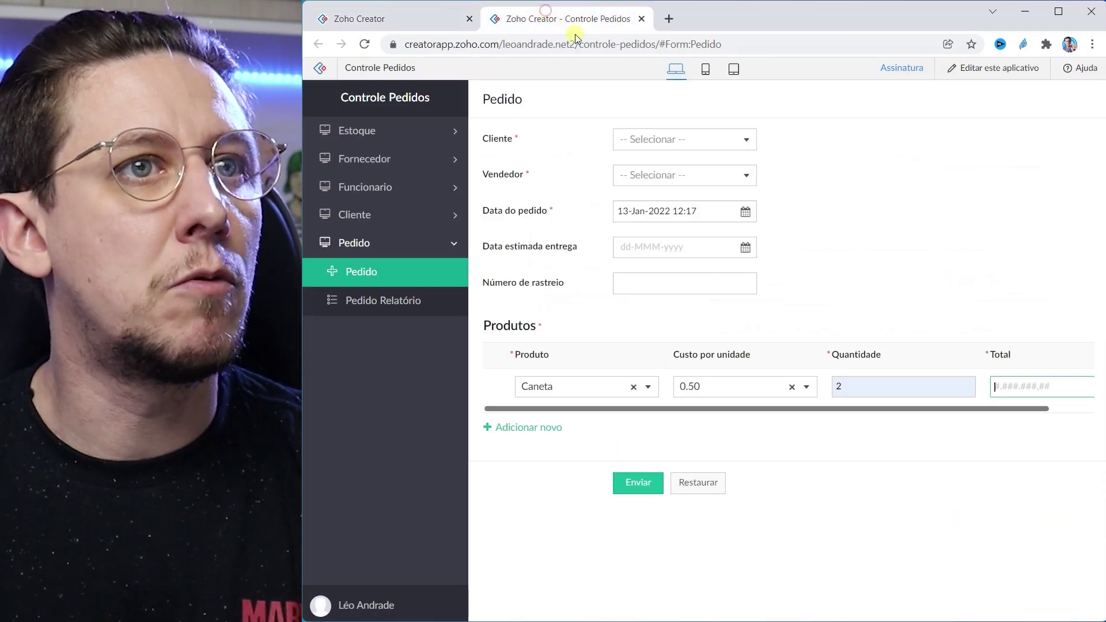
Step: Reload the Pedido form, add a Caneta row, and enter quantities 5 then 12
left_click(582, 43)
key("Return")
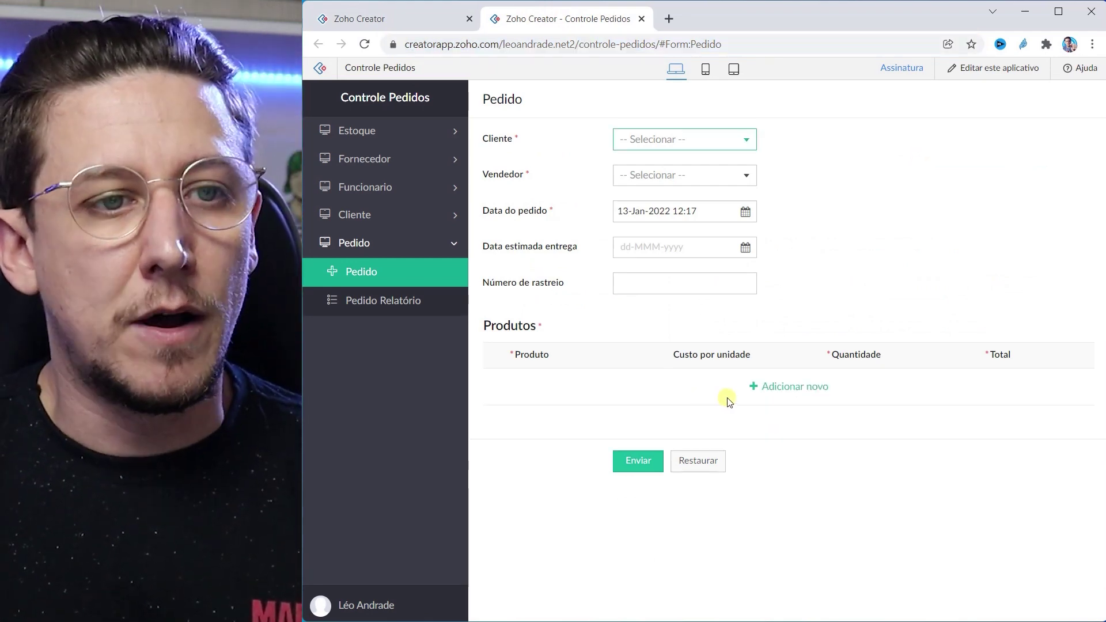
left_click(790, 395)
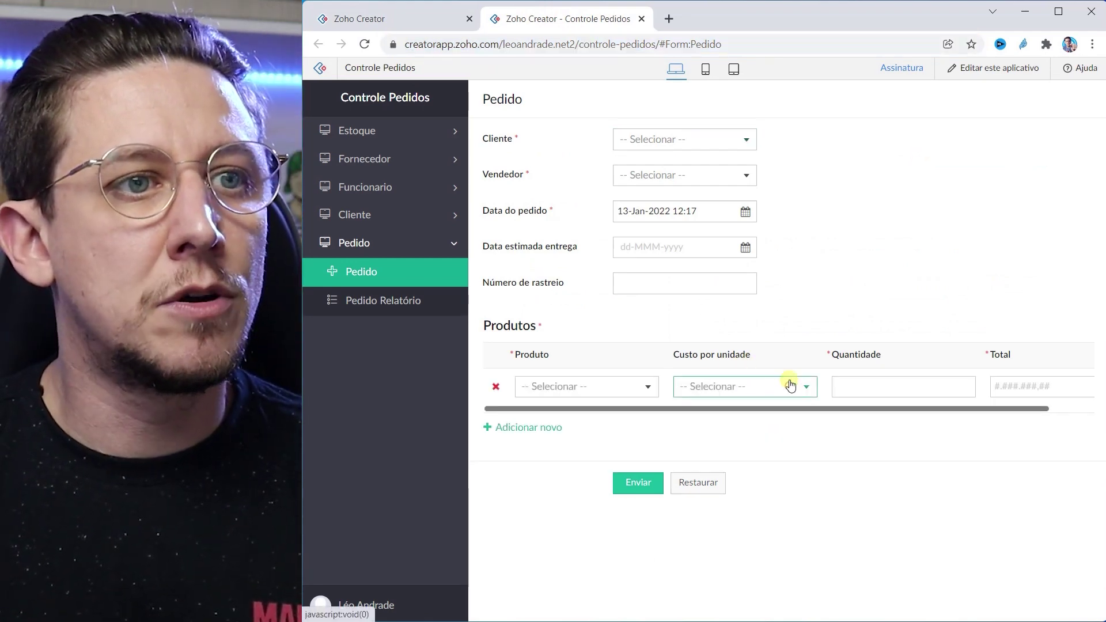
left_click(649, 388)
left_click(550, 420)
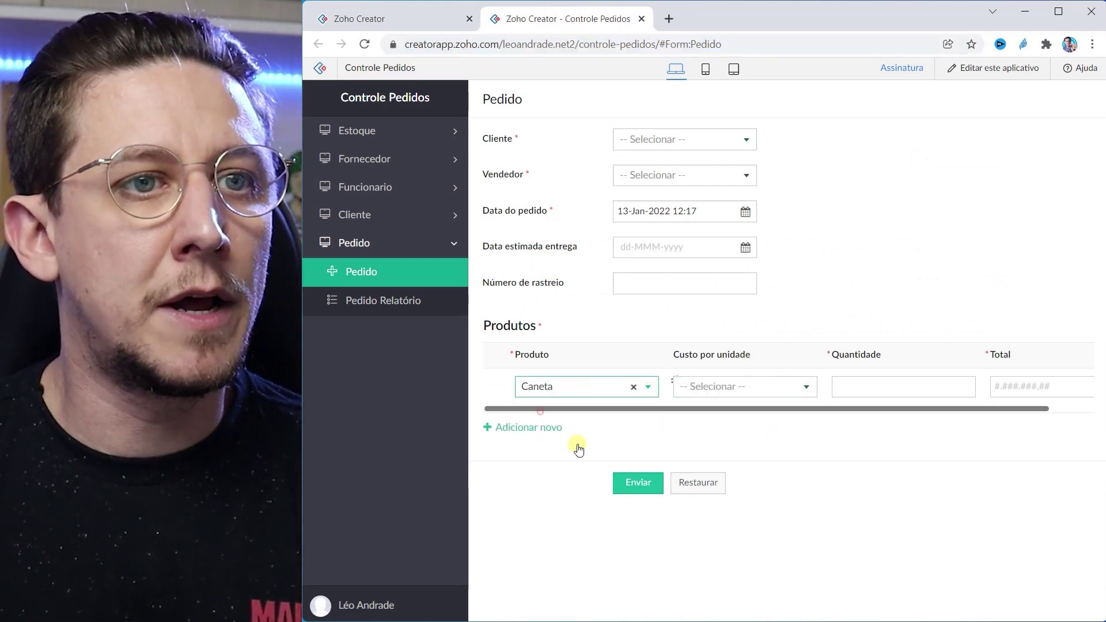
left_click(840, 387)
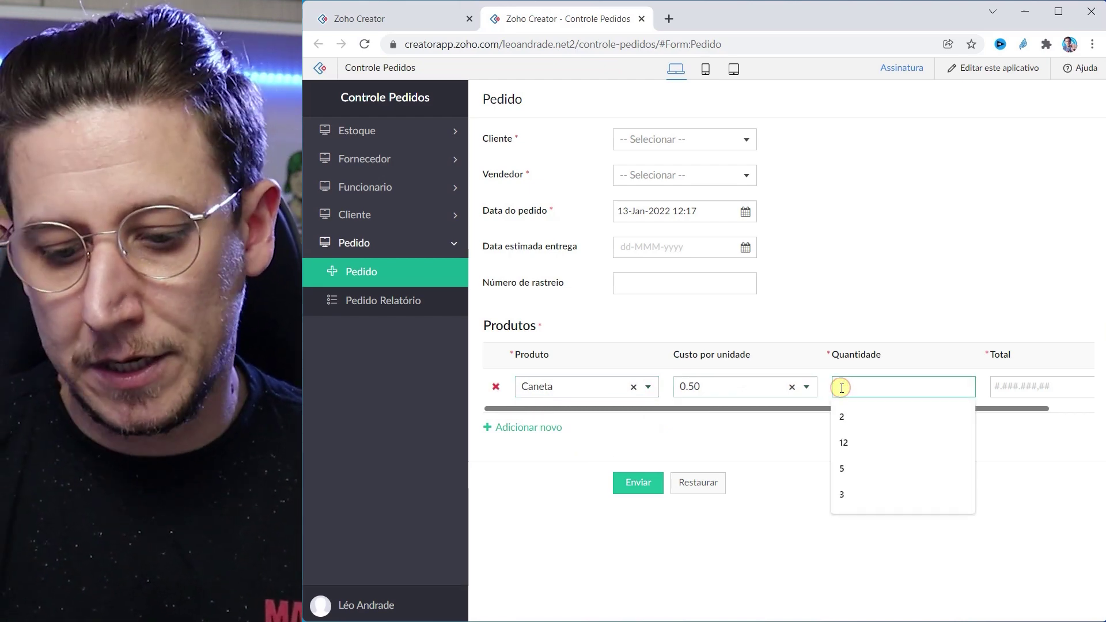
type("5")
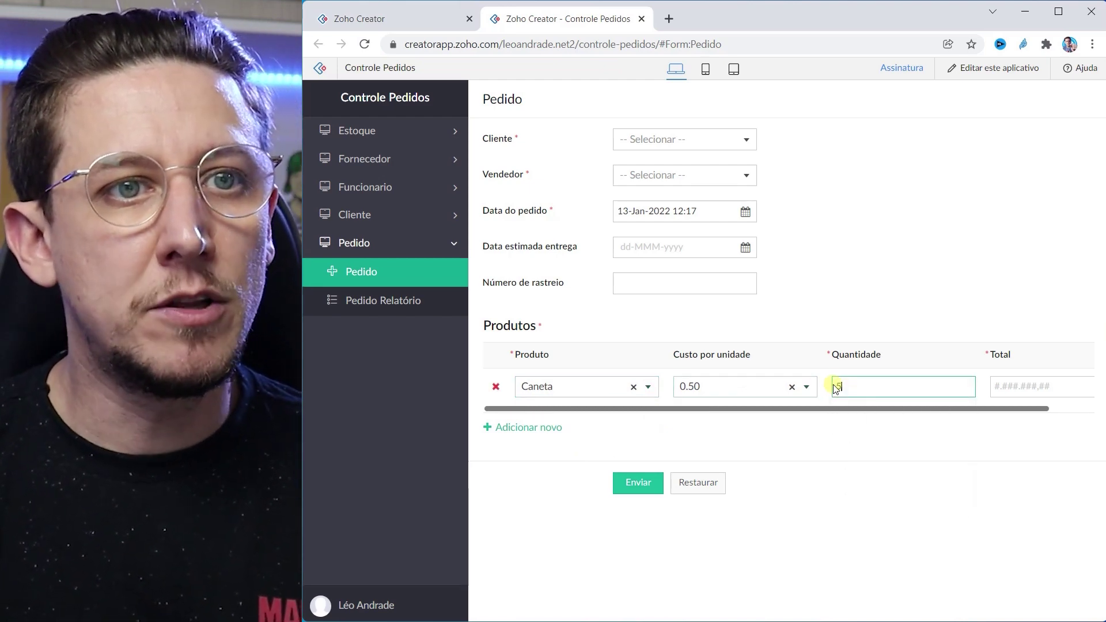
left_click(830, 403)
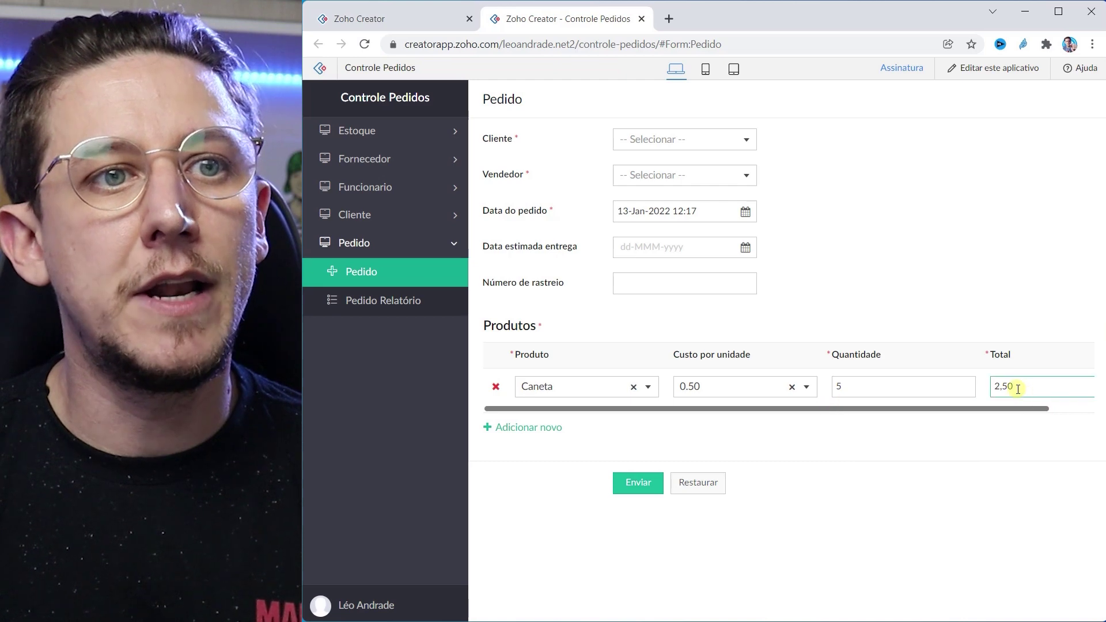
double_click(841, 387)
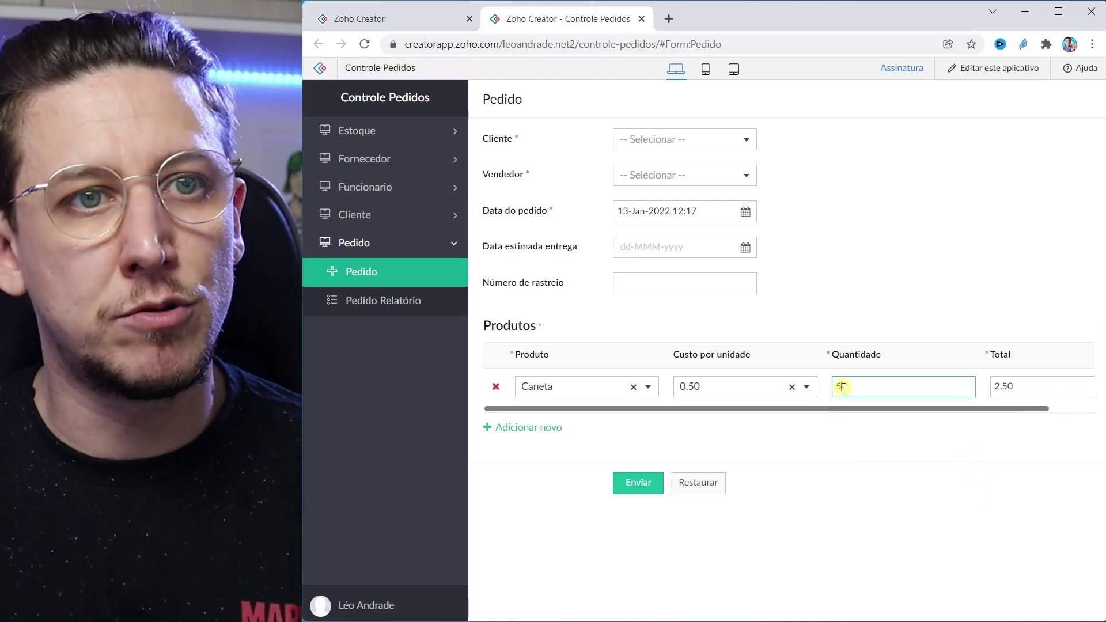
type("12")
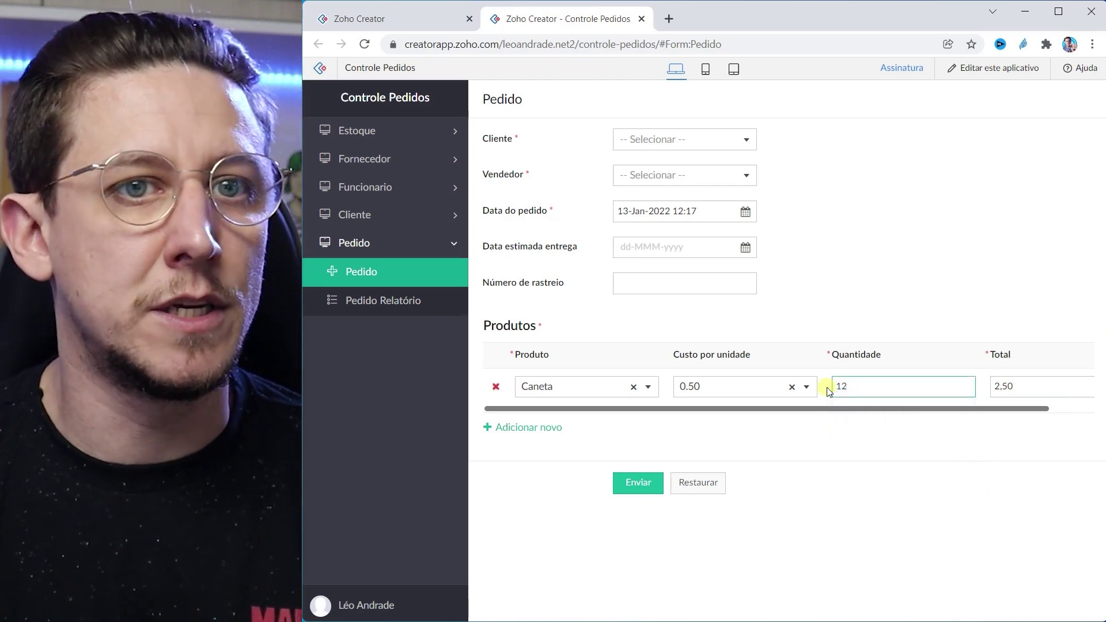
left_click(826, 387)
Step: Test the 135-unit stock limit with quantities 456, 136 and 134, dismissing each warning
double_click(864, 387)
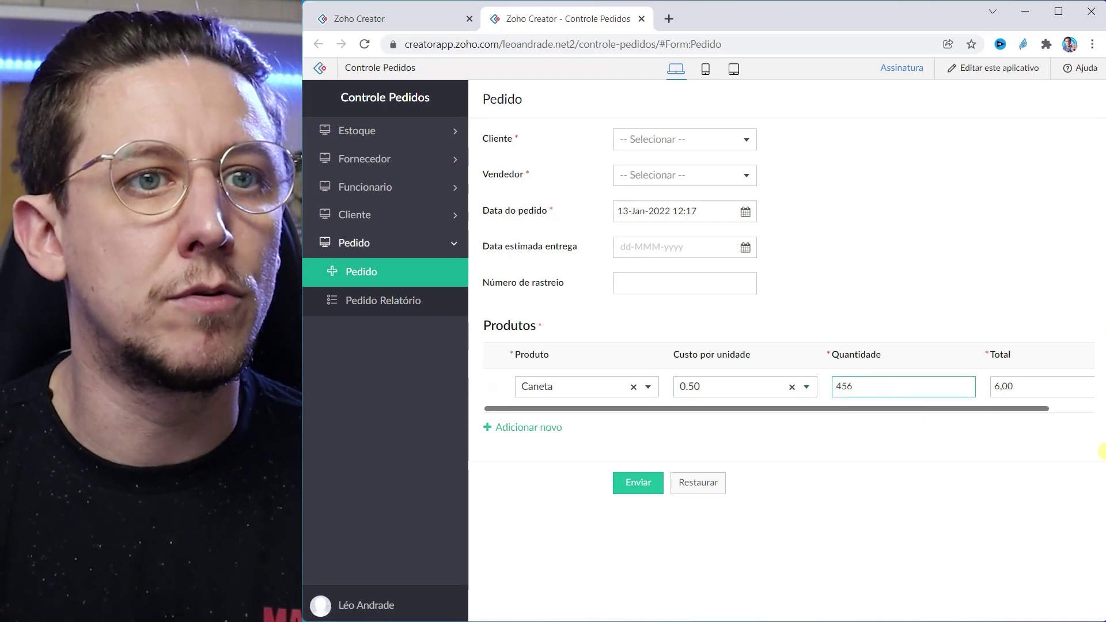
left_click(826, 387)
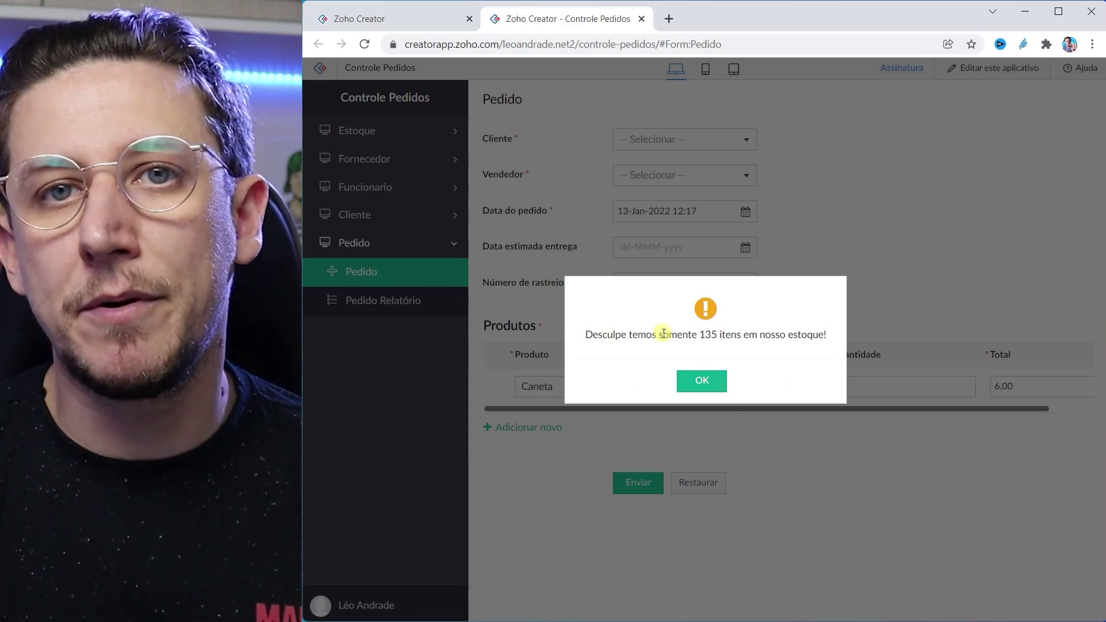
left_click_drag(699, 333, 730, 336)
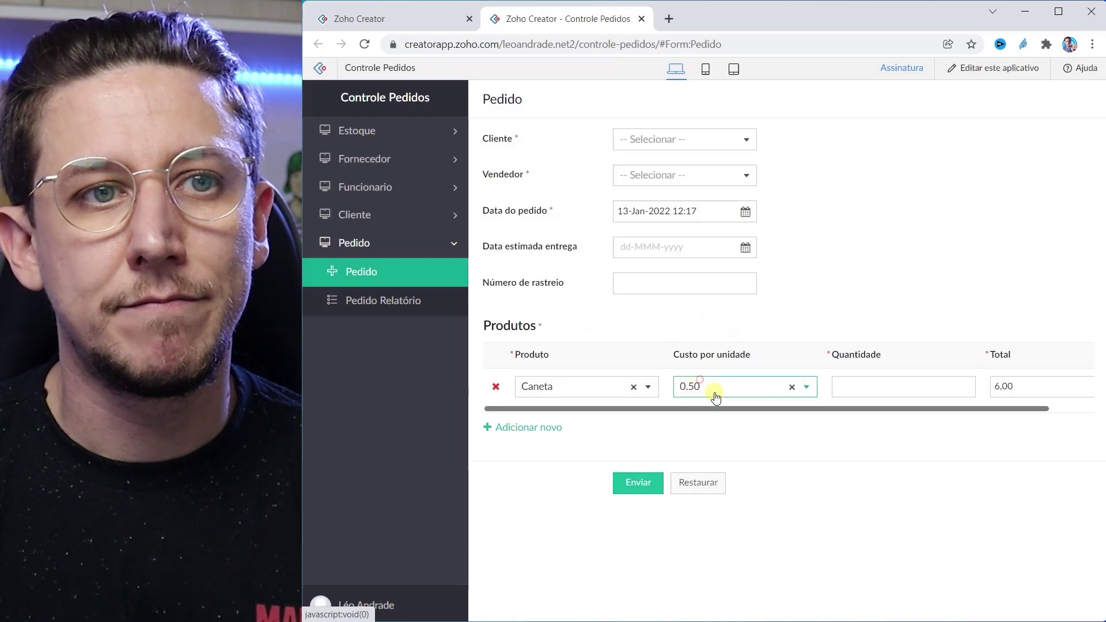
left_click(721, 382)
type("13")
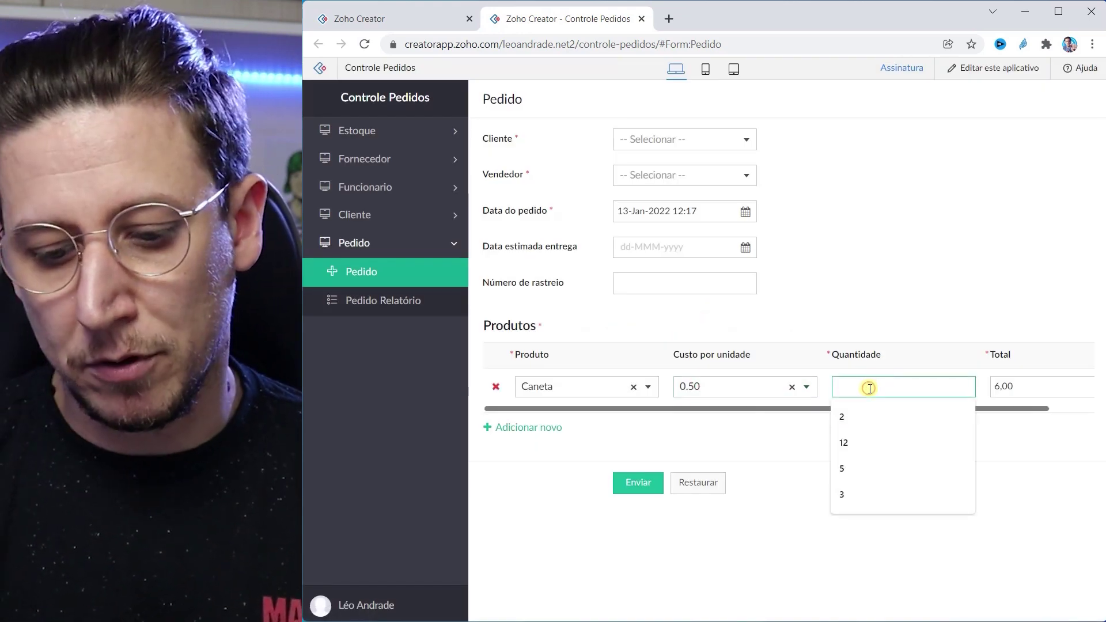
type("6")
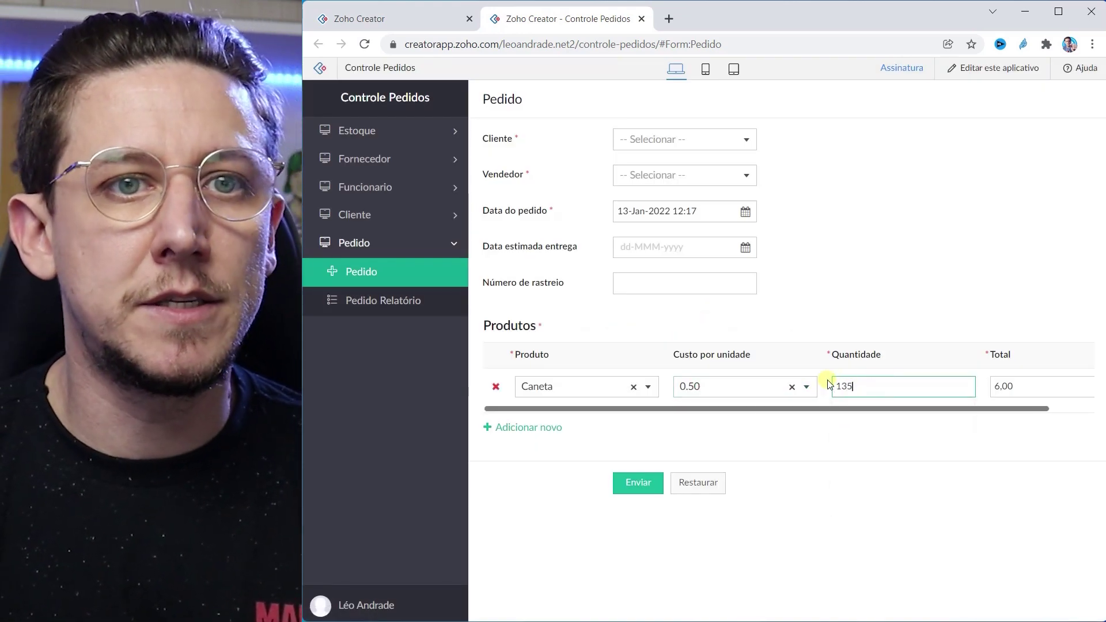
left_click(828, 386)
left_click(702, 381)
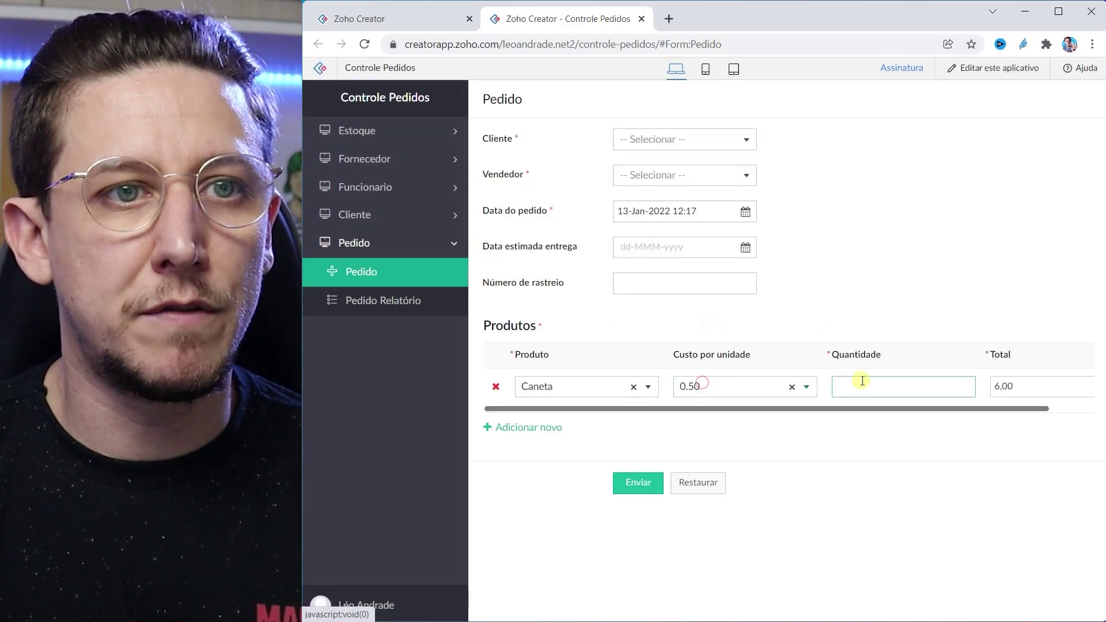
type("134")
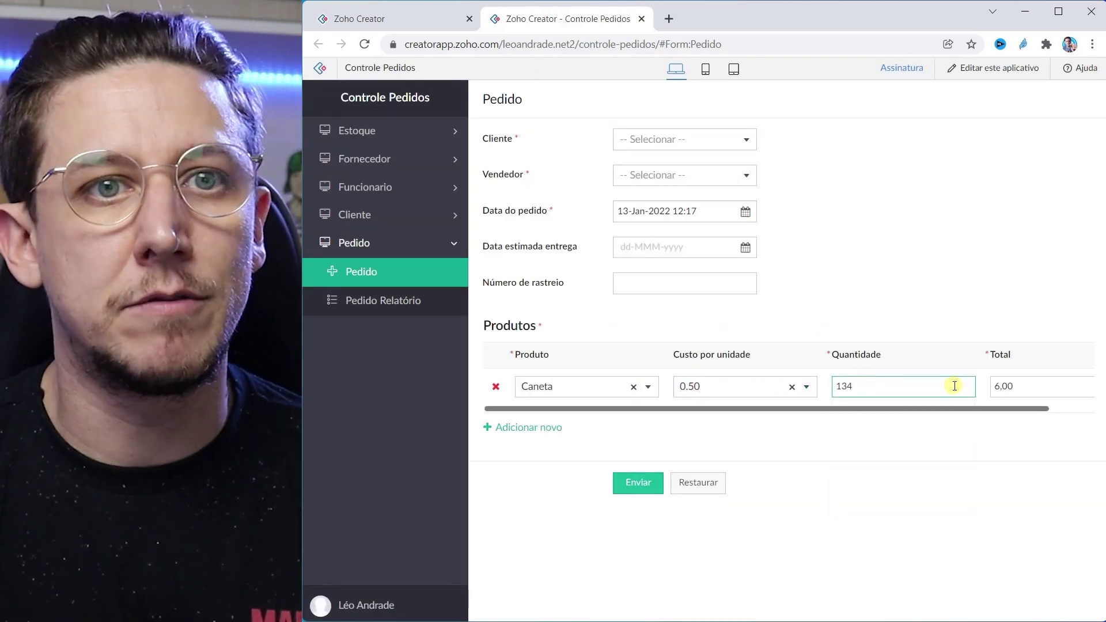
key("ctrl+Tab")
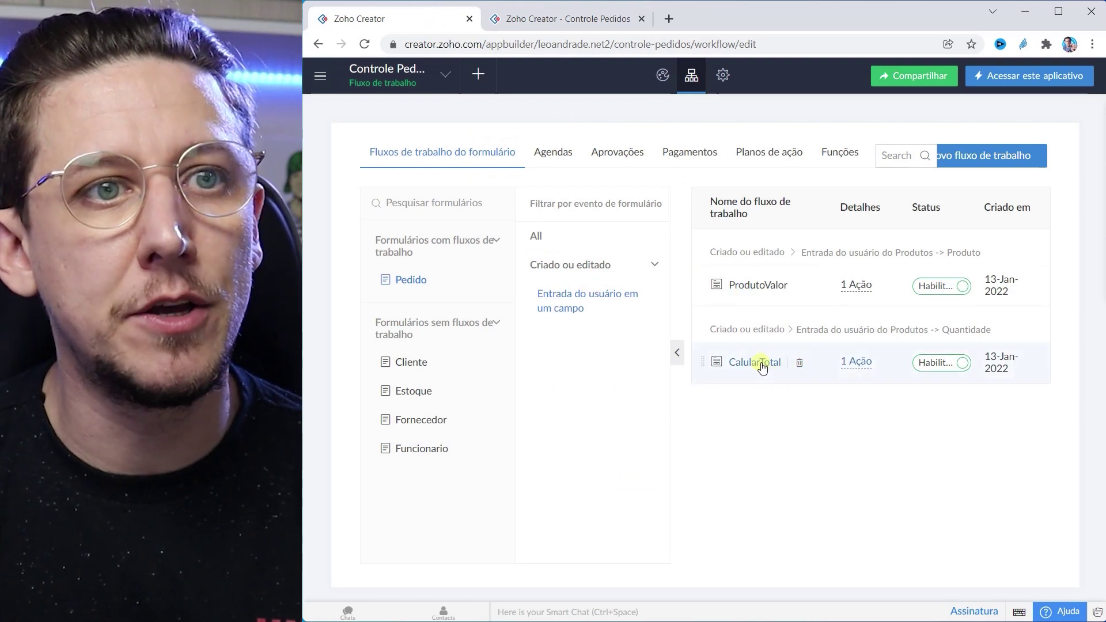
Step: Change CalularTotal's line-2 stock comparison from <= to < and save the script
left_click(758, 364)
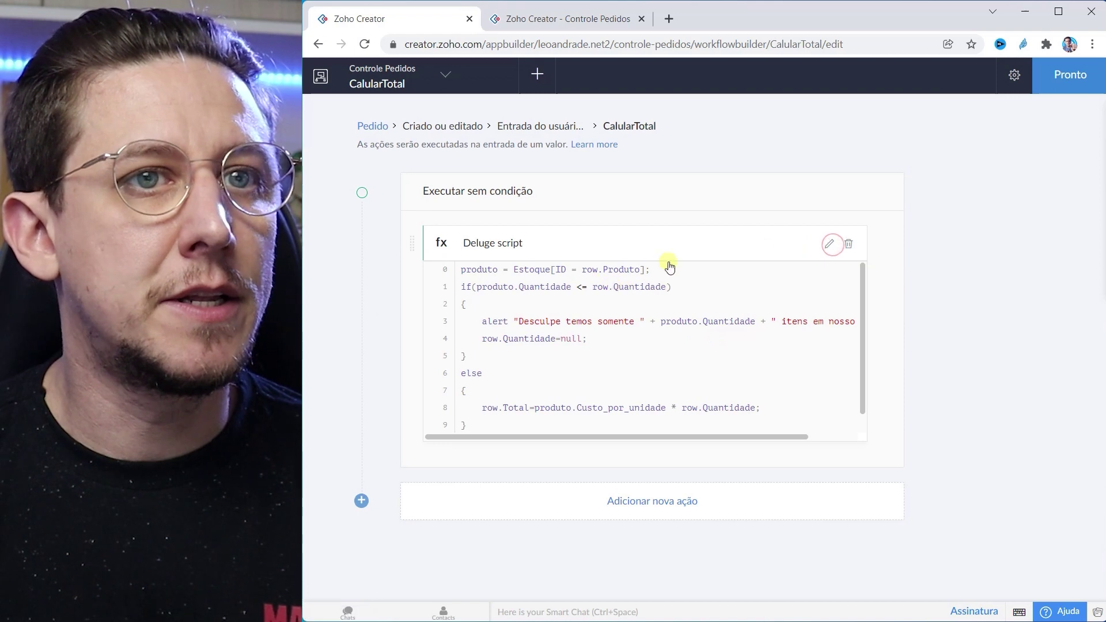
left_click(831, 247)
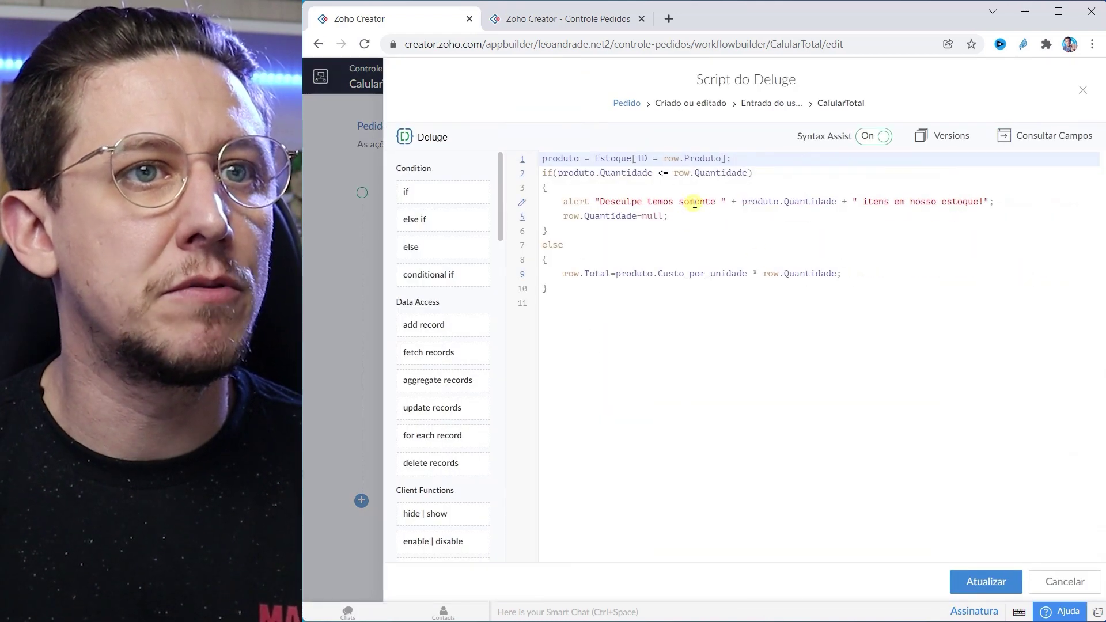
left_click(667, 173)
key("BackSpace")
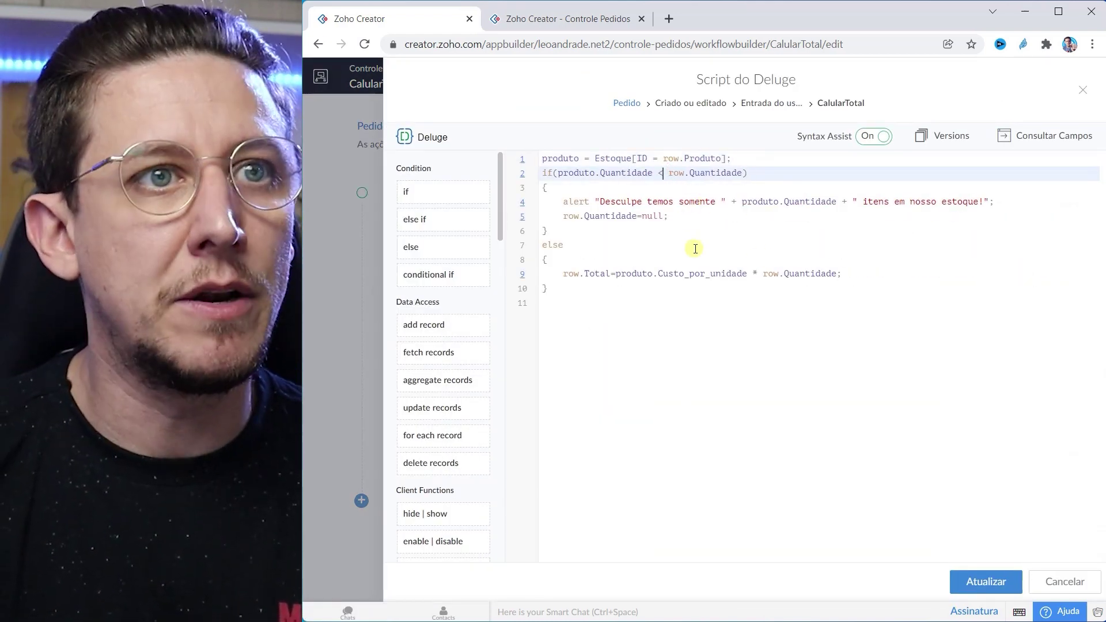
left_click(984, 582)
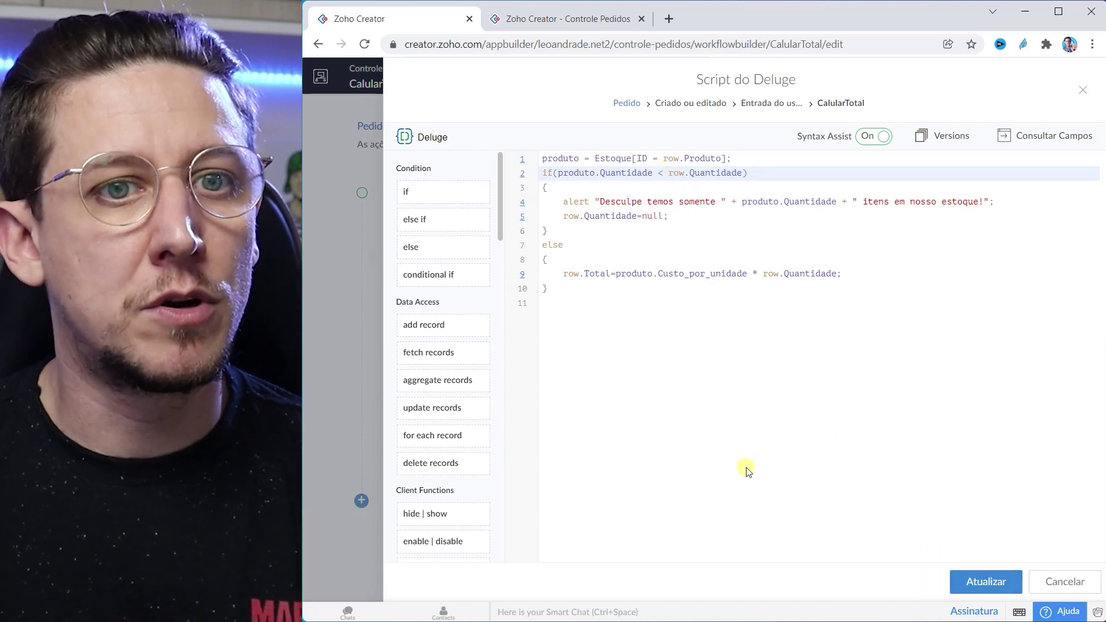
left_click(1083, 89)
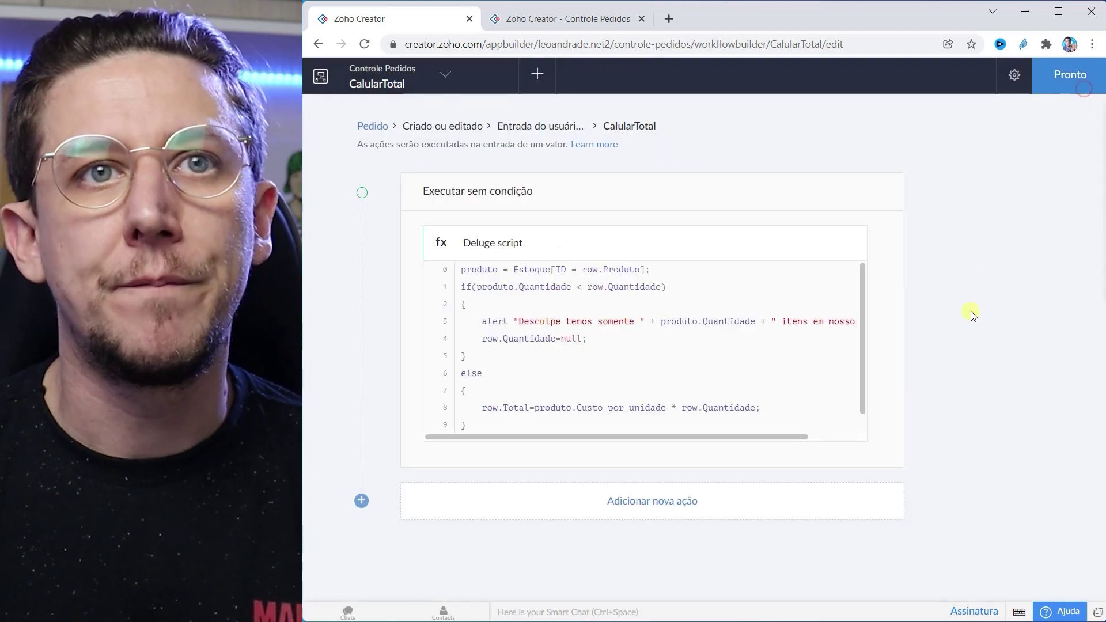
left_click(1065, 68)
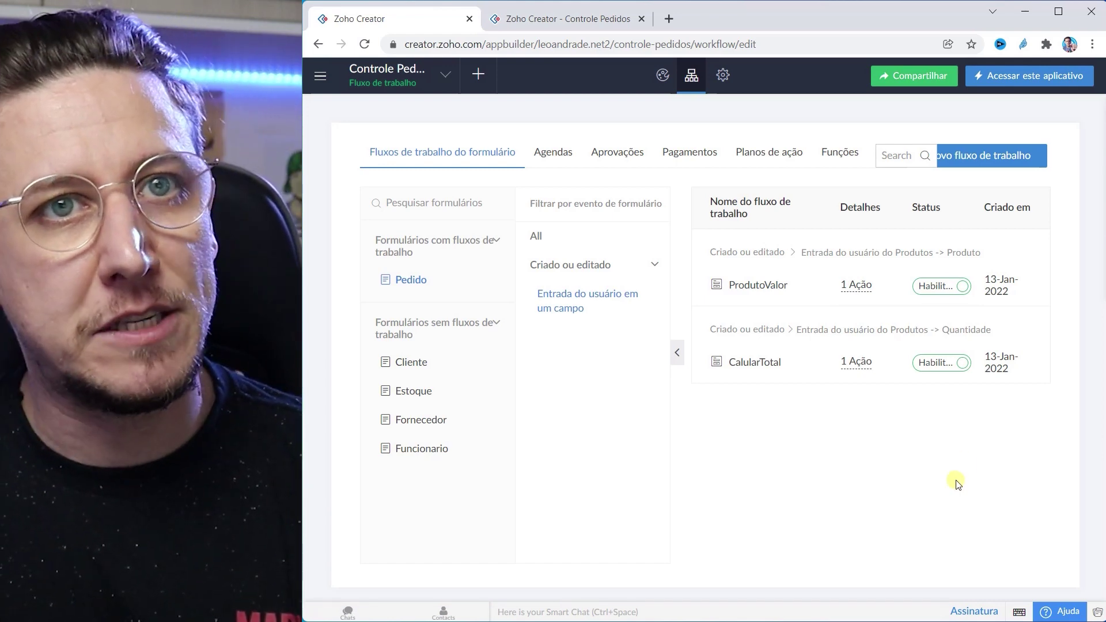
Step: Create workflow PedidoRealizado on Pedido for Criado ou editado, triggered on Formulário enviado com êxito
left_click(987, 155)
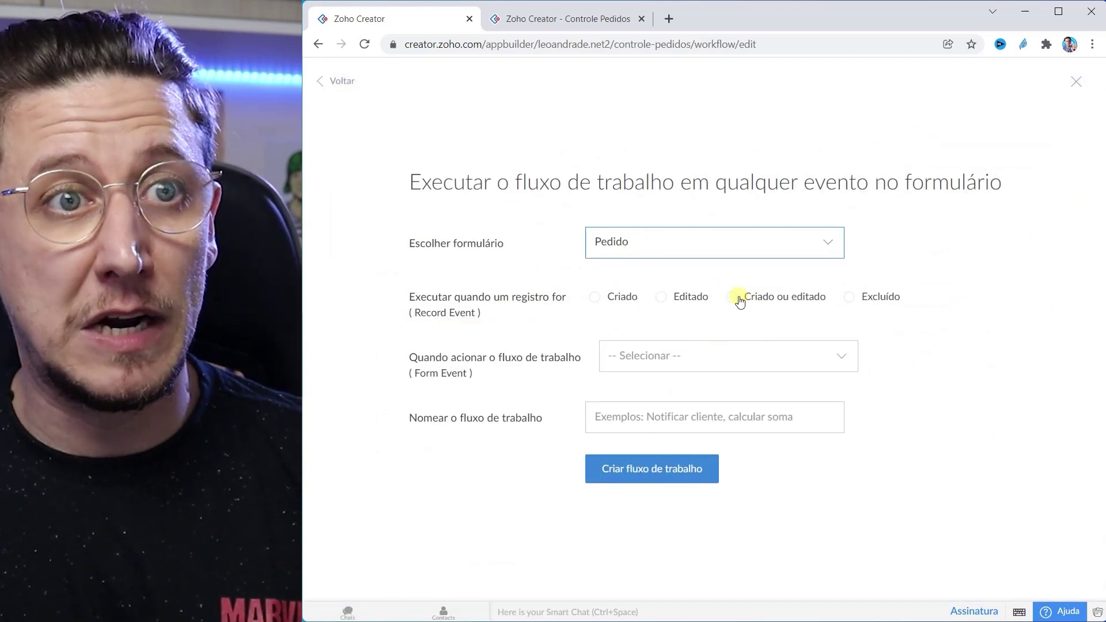
left_click(731, 297)
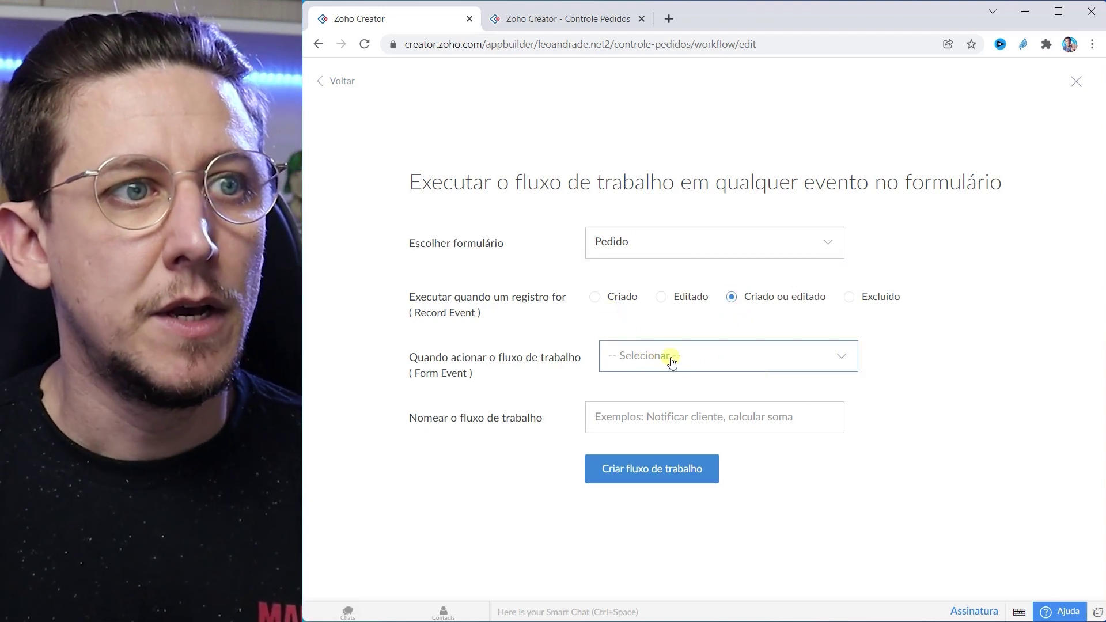
left_click(594, 296)
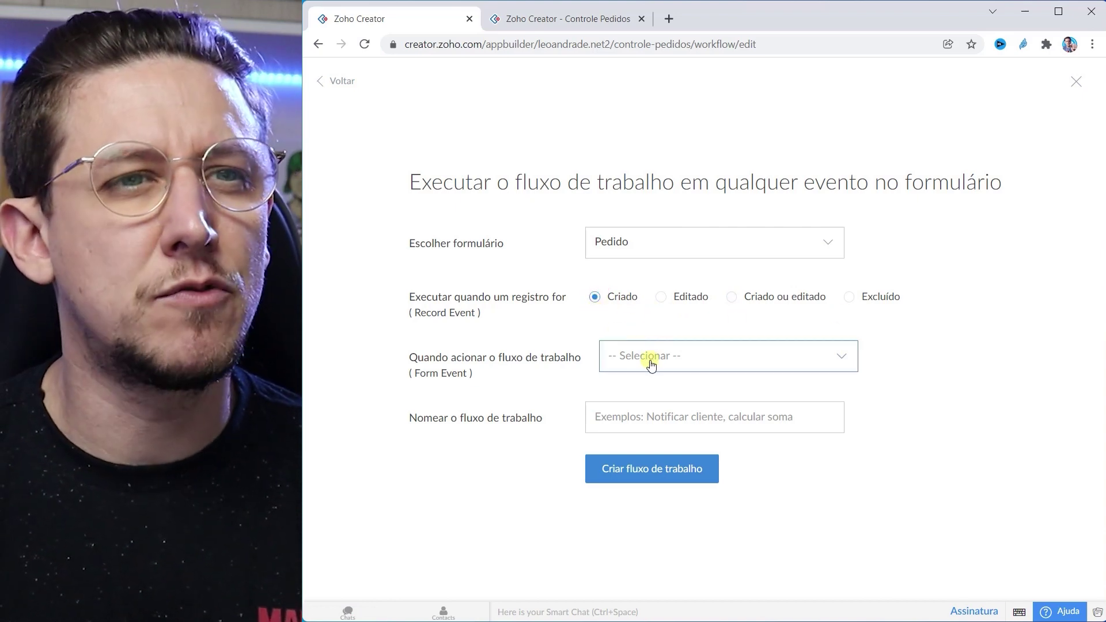
left_click(739, 292)
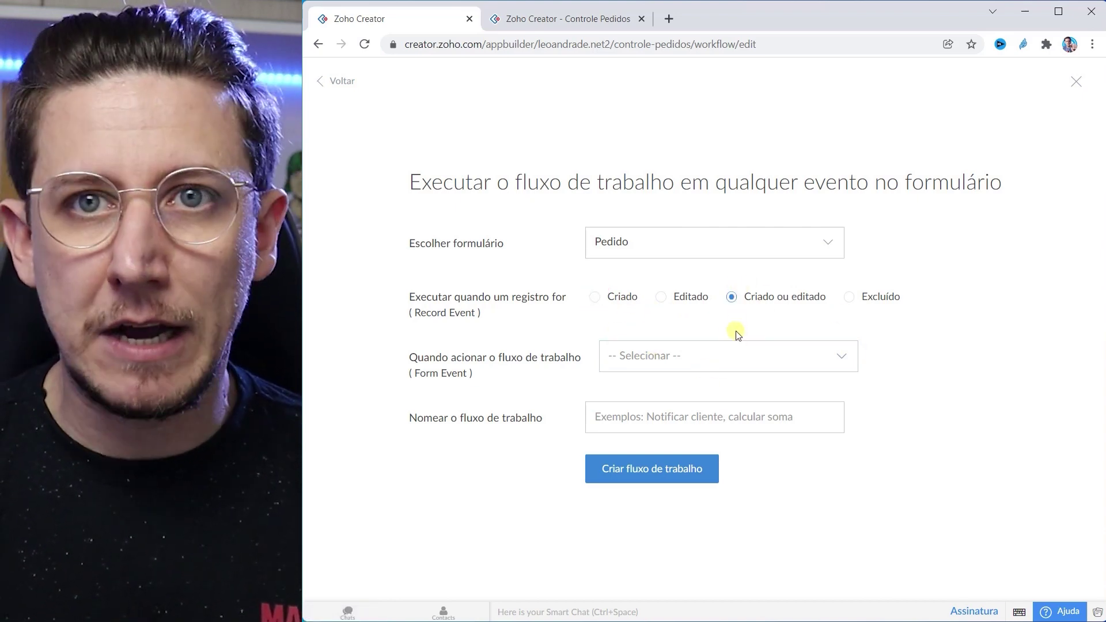
left_click(663, 361)
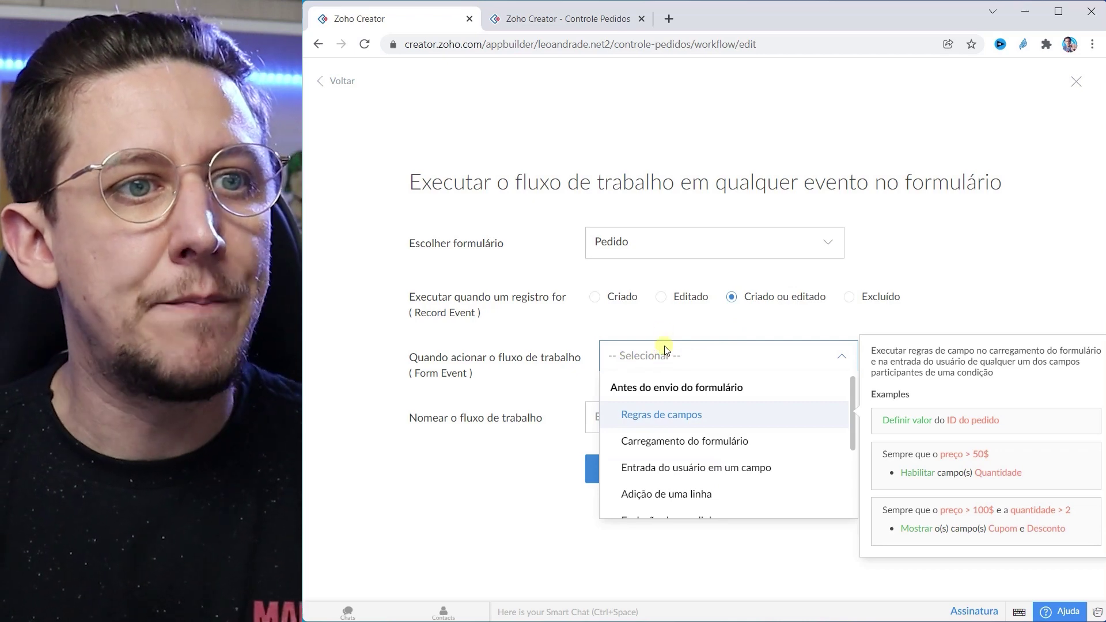
scroll(670, 443, "down", 2)
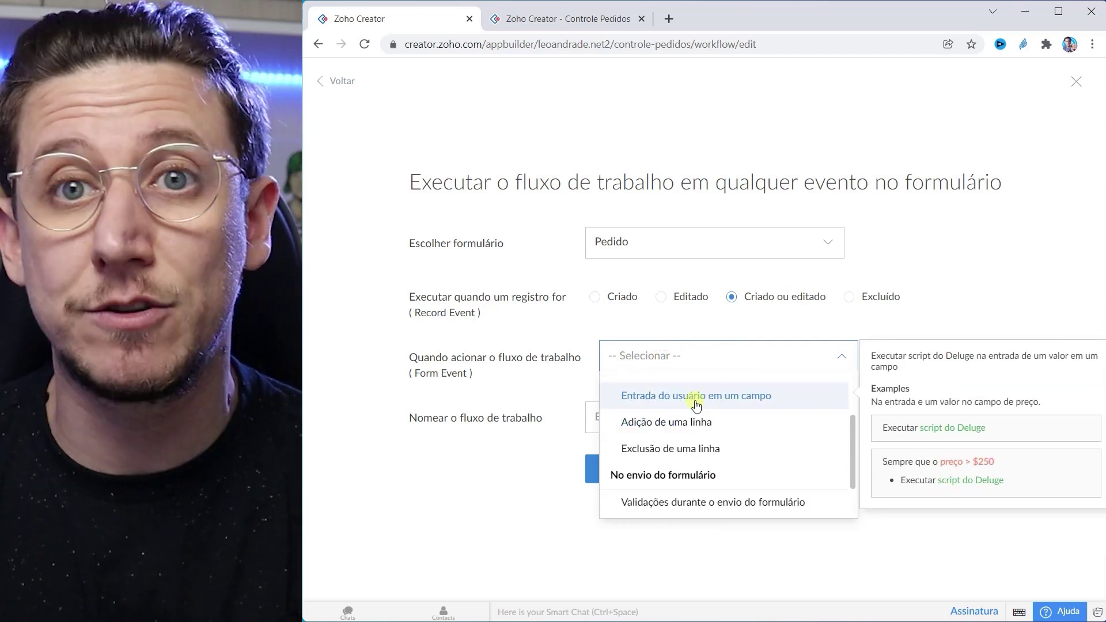
scroll(697, 406, "down", 1)
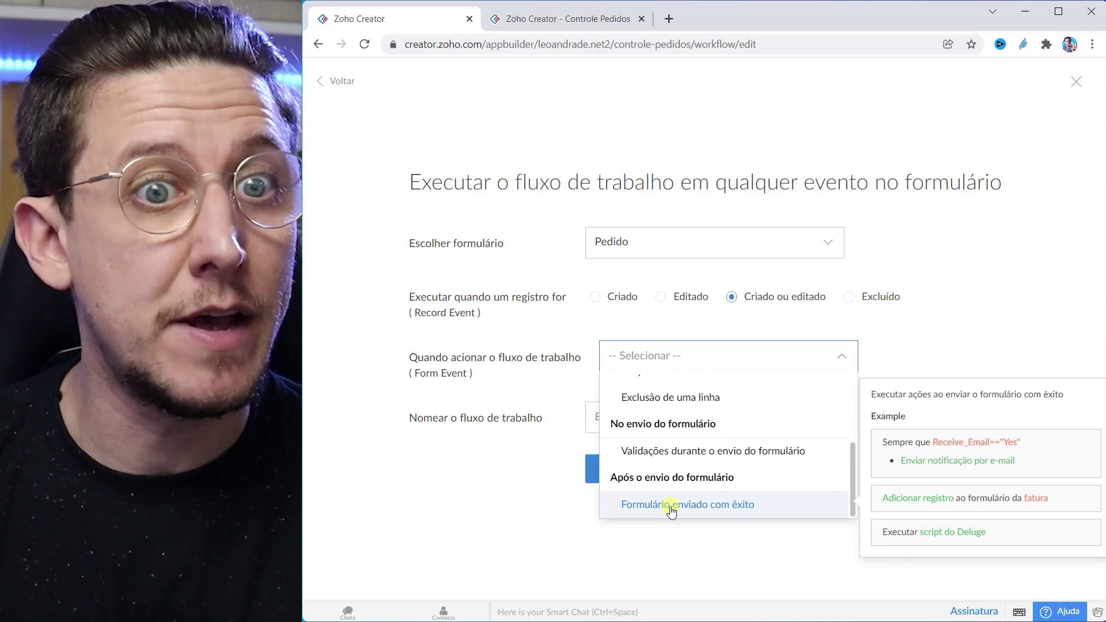
left_click(671, 505)
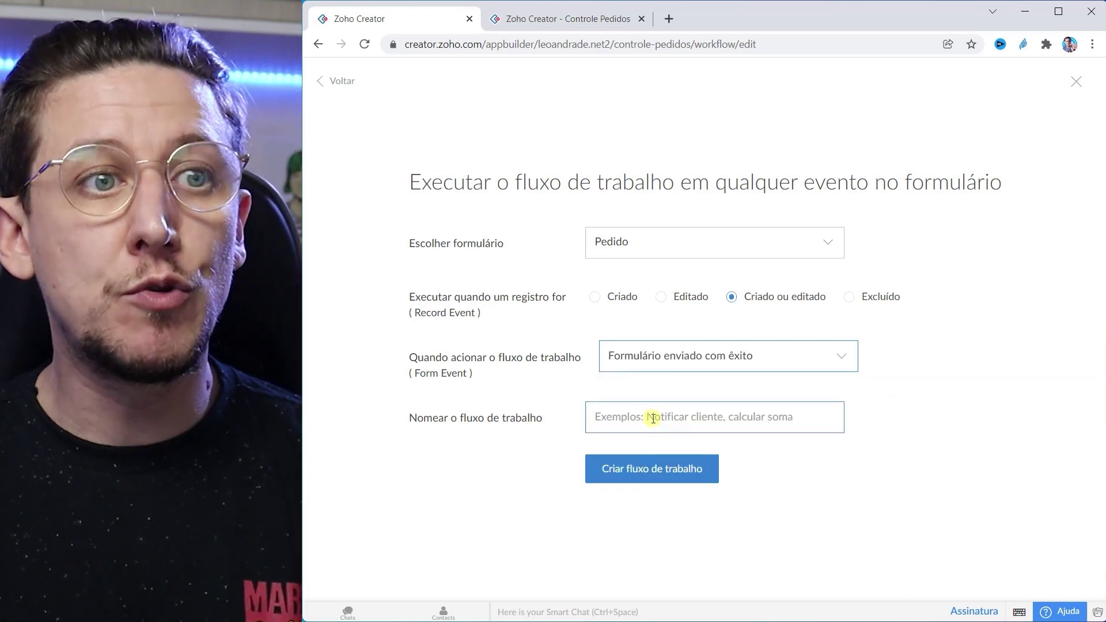
left_click(652, 417)
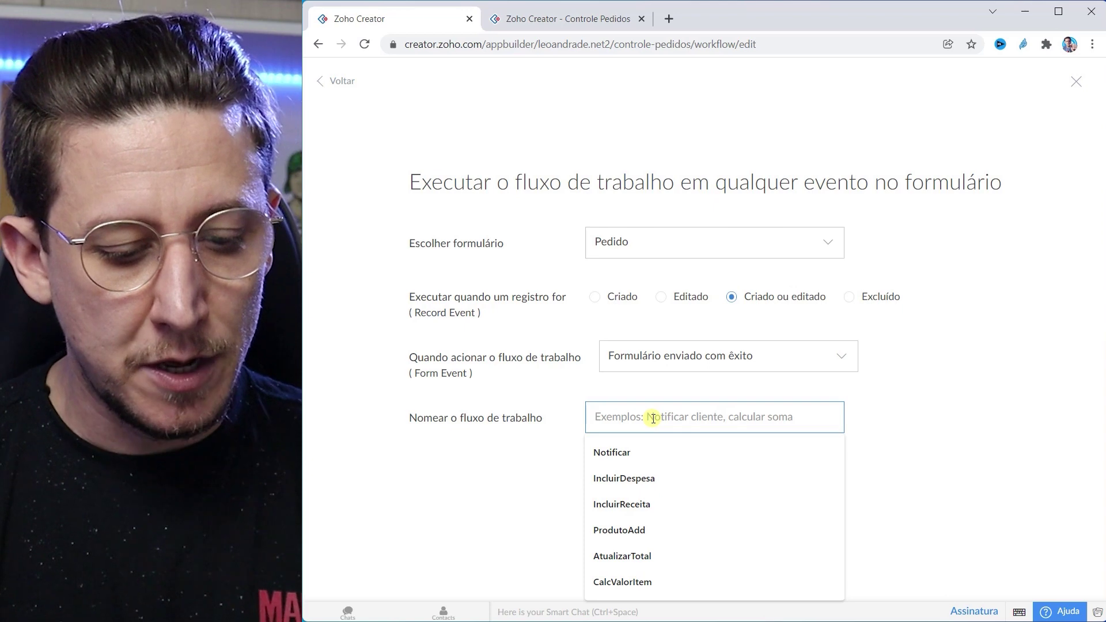
type("PedidoRealizado")
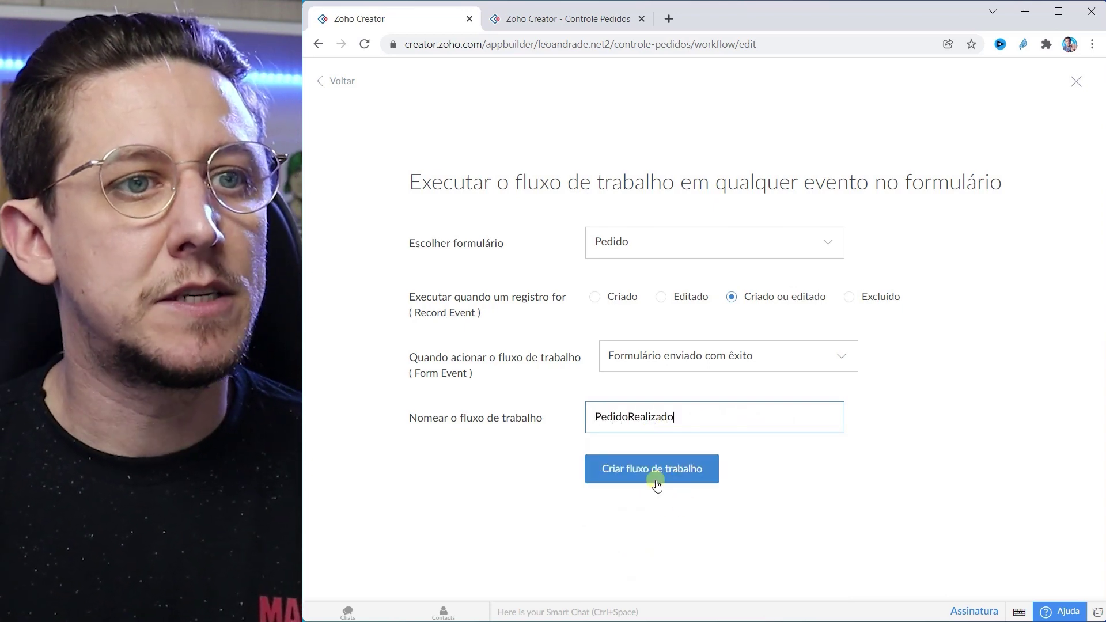
left_click(652, 473)
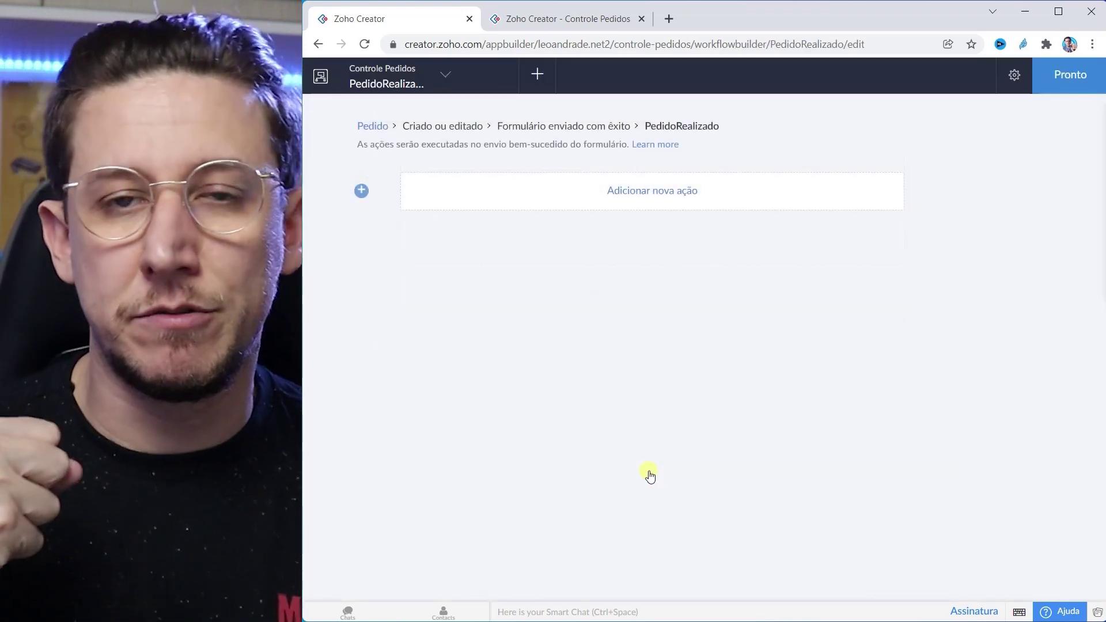
Step: Add a Deluge script action containing the loop 'for each item in Produtos { }'
left_click(646, 191)
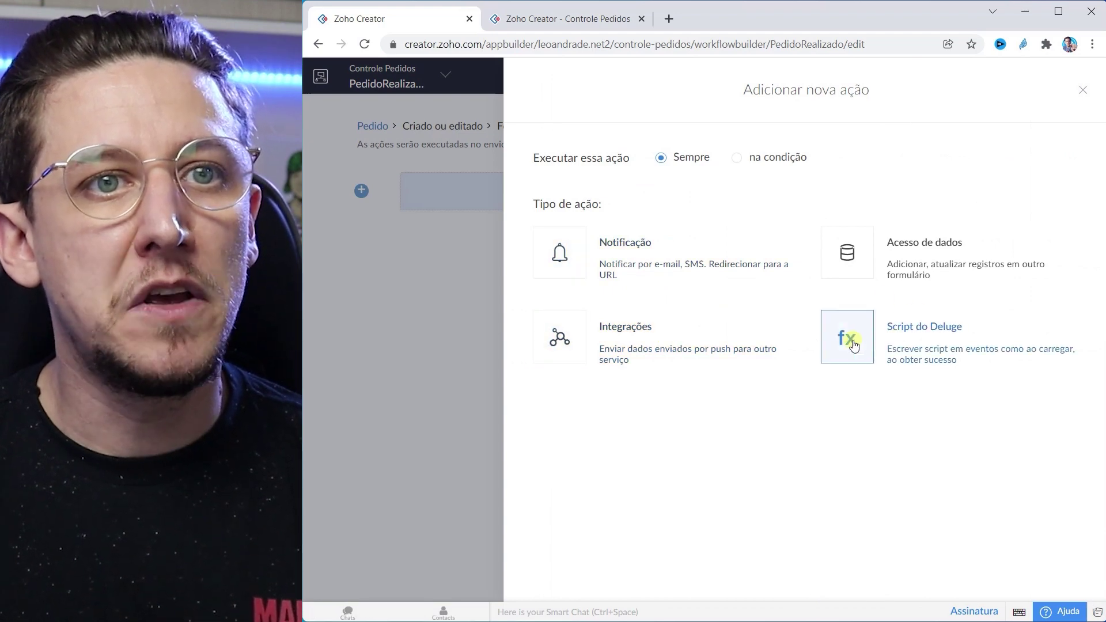
left_click(851, 347)
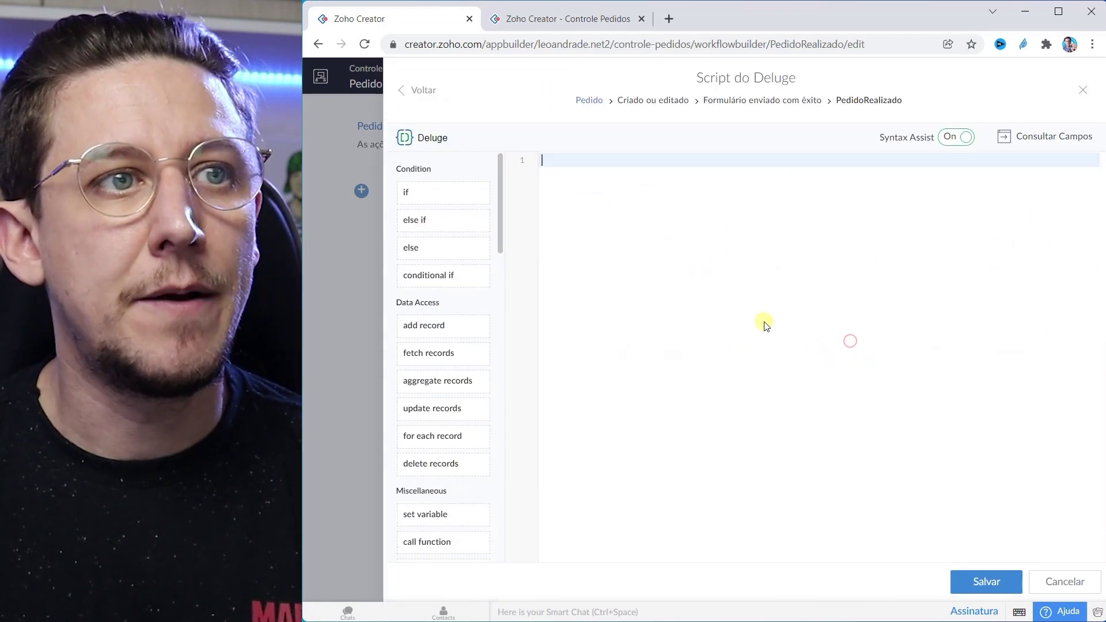
type("for e")
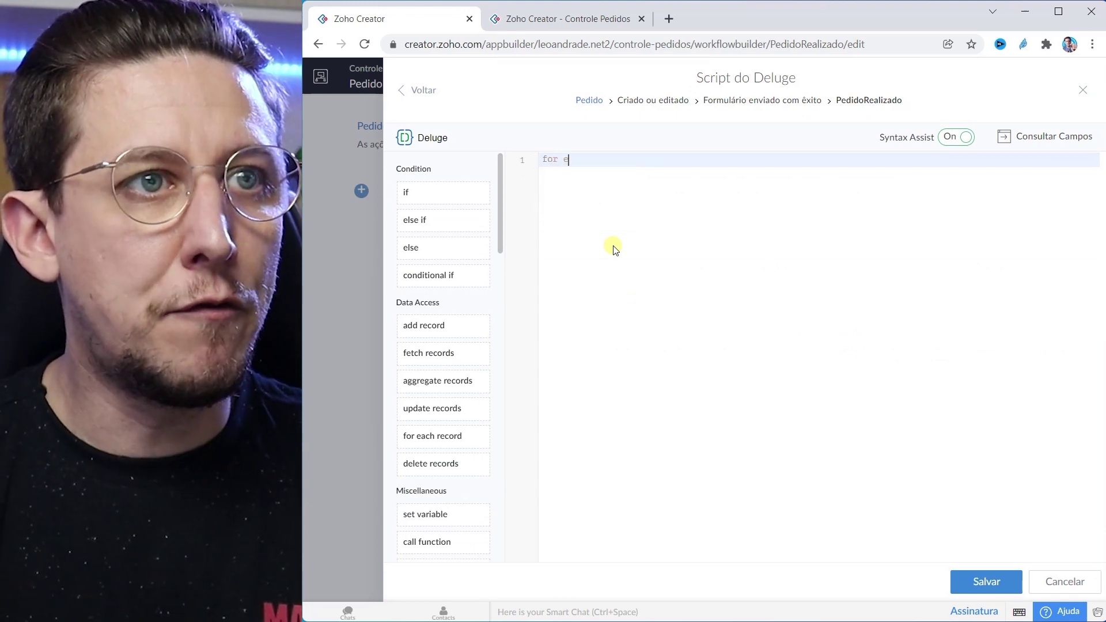
key("Return")
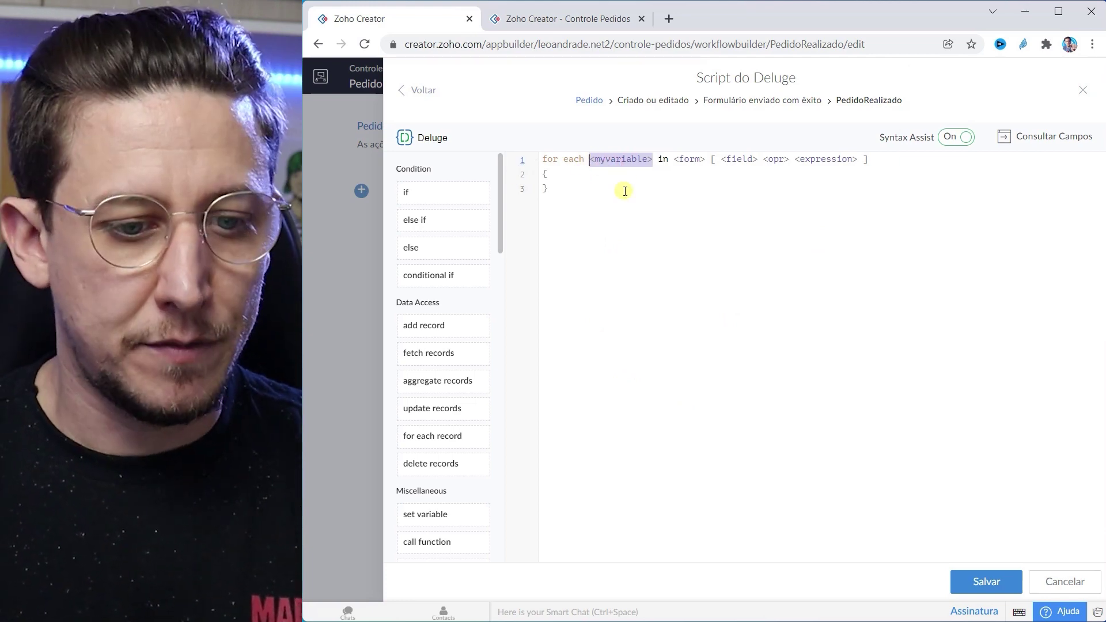
type("item")
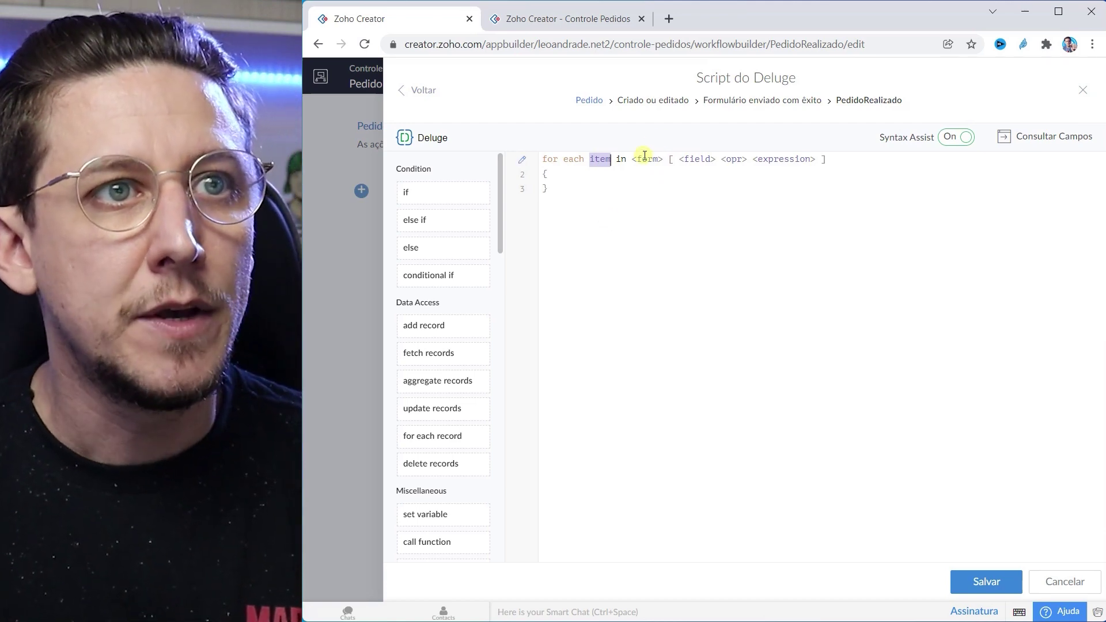
left_click_drag(632, 159, 840, 157)
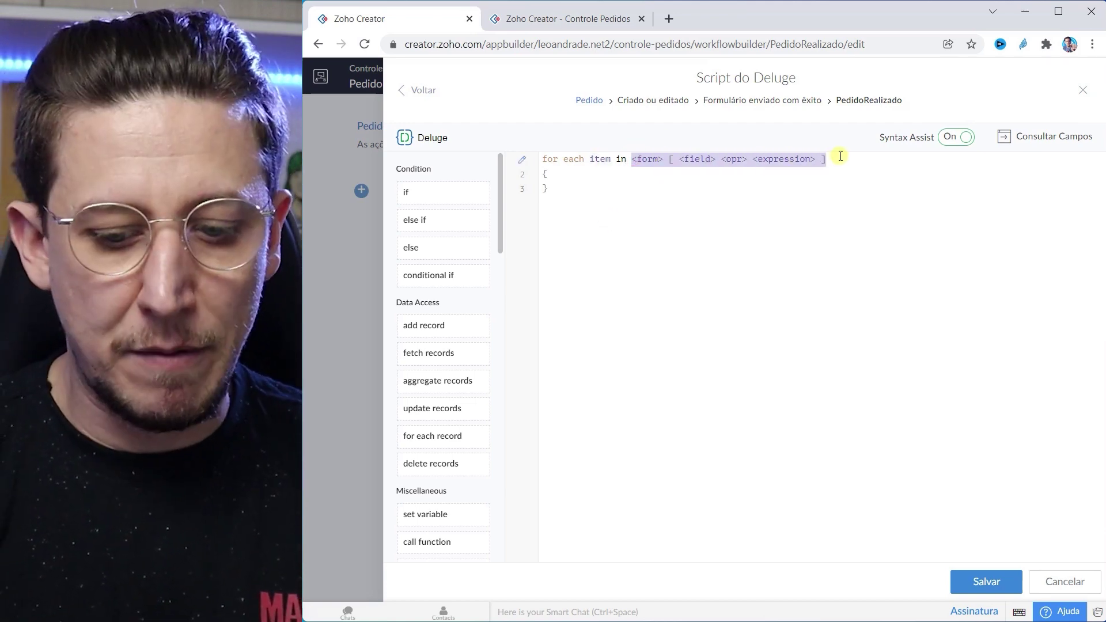
key("BackSpace")
type("P")
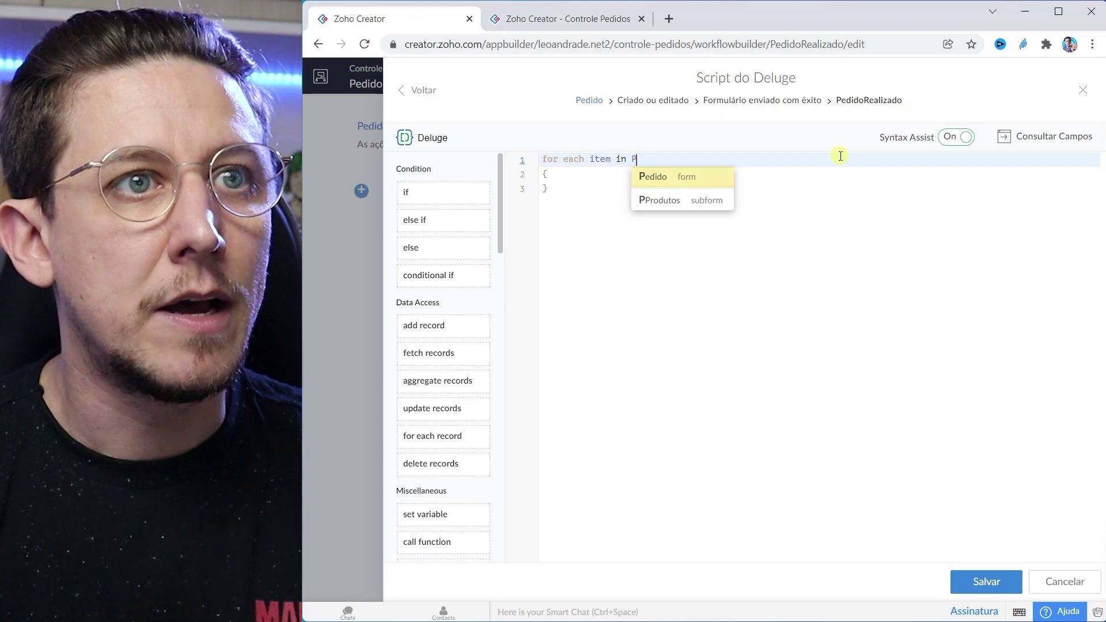
key("Down")
key("Return")
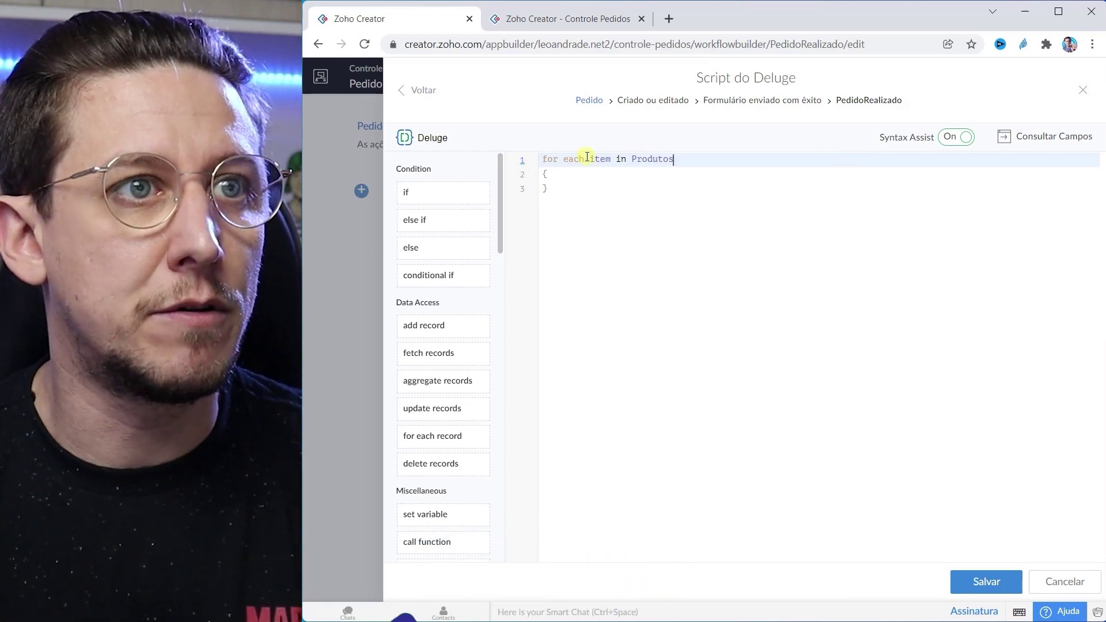
Step: Inside the loop, add the line 'produto = Estoque[ID = item.Produto];'
left_click(571, 172)
key("Return")
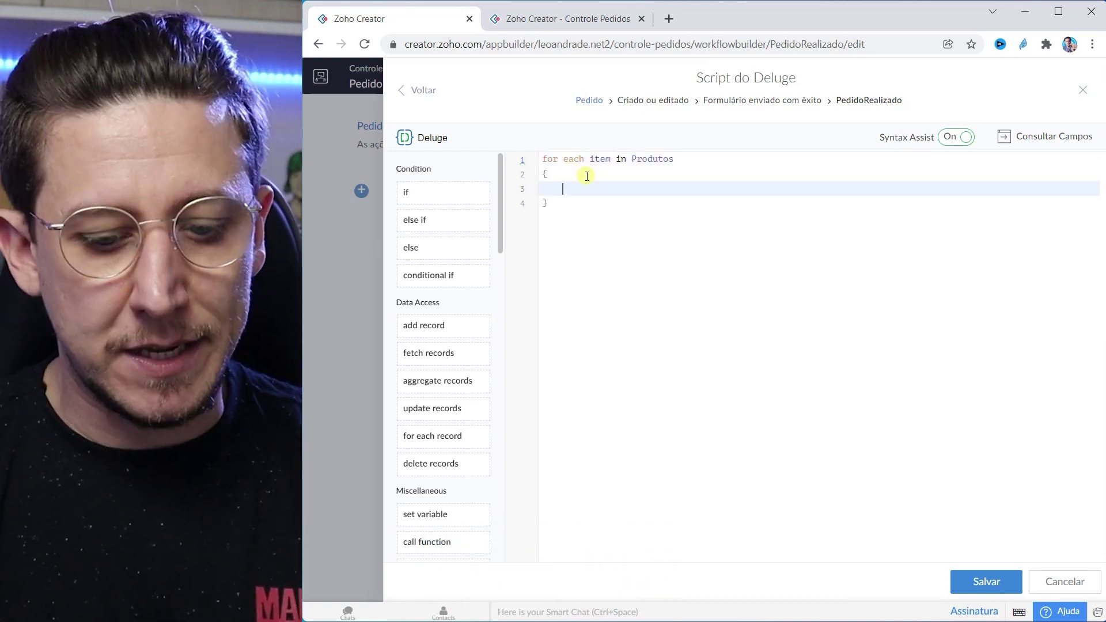
type("pro")
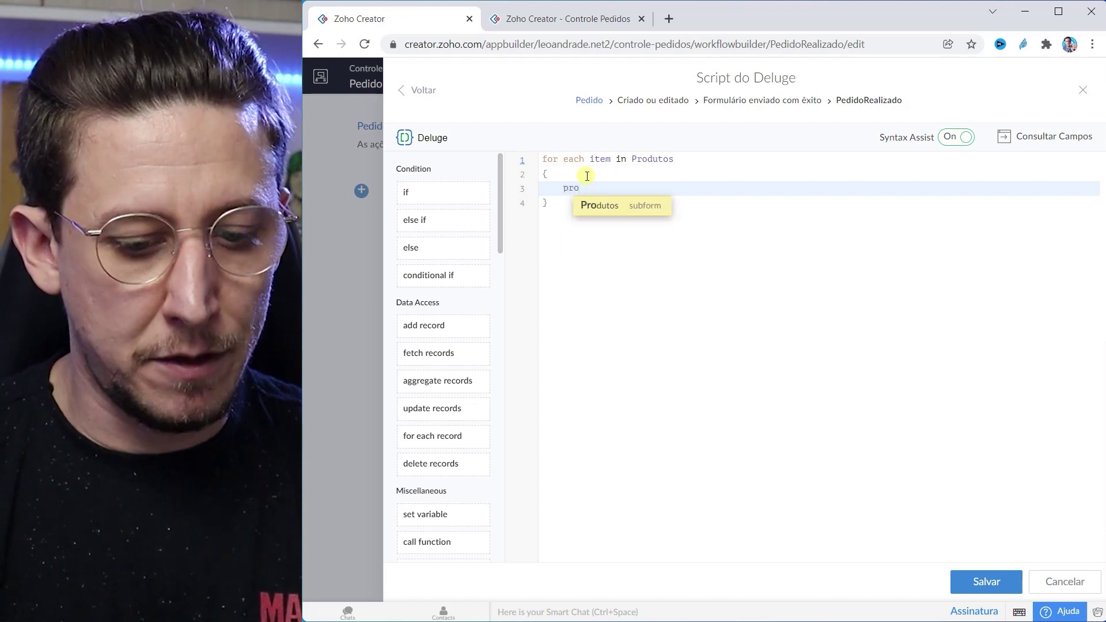
type("duto ")
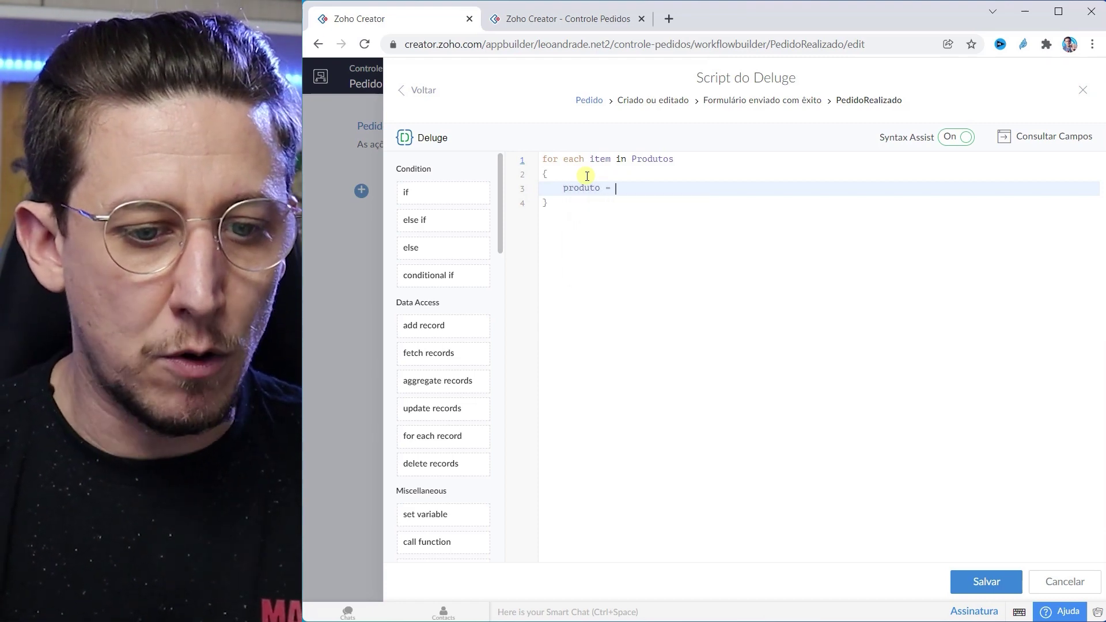
type("= Estoque")
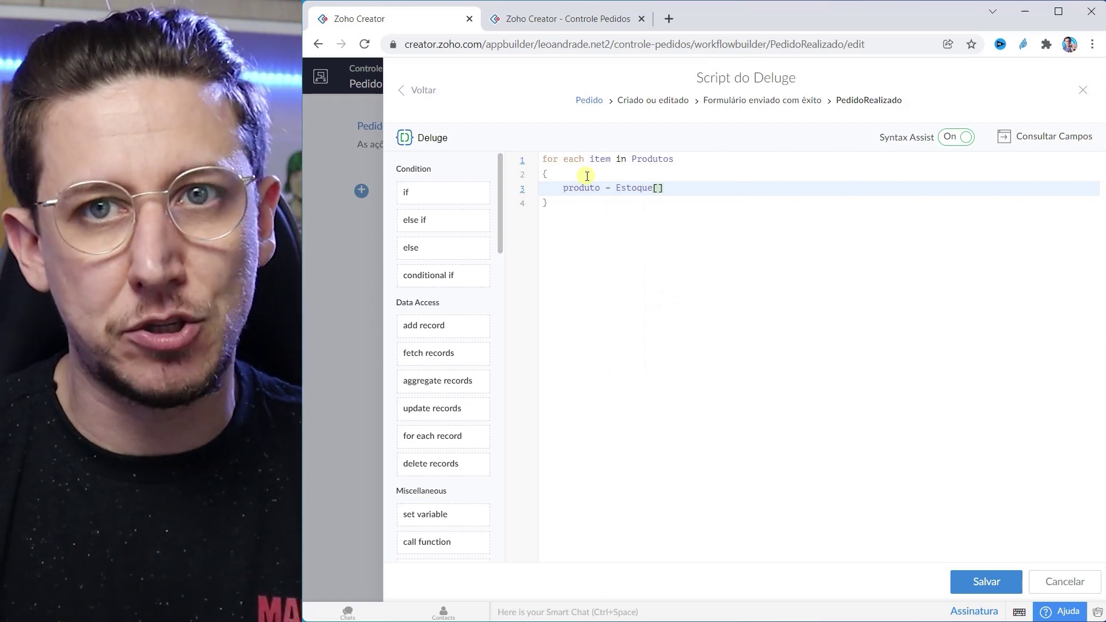
type("[ID ")
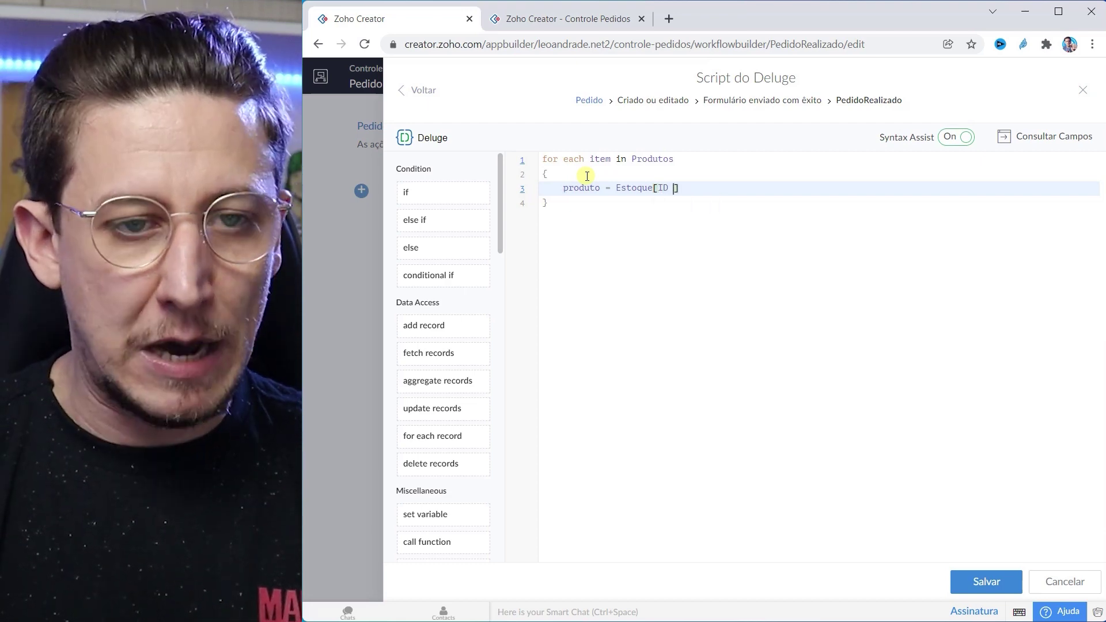
type("= item")
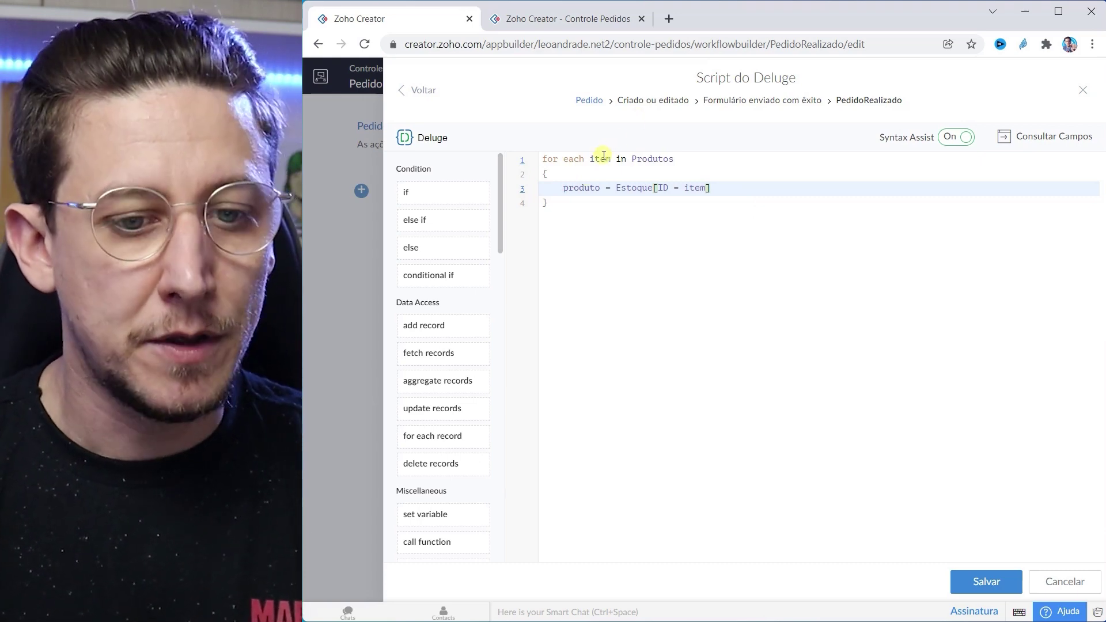
type(".Produto")
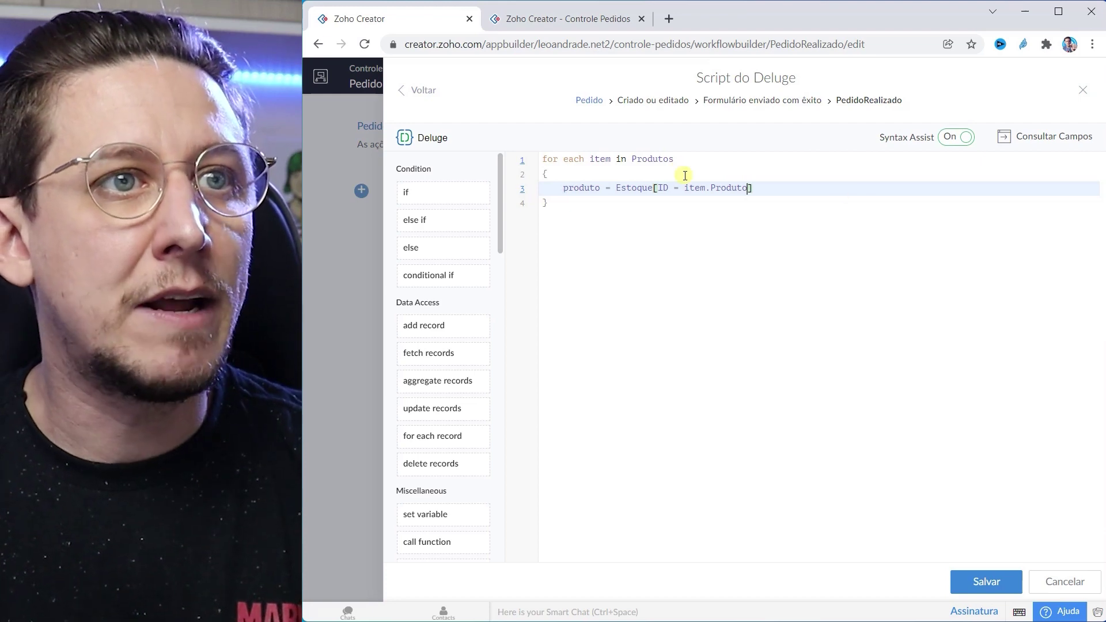
double_click(582, 189)
left_click(763, 189)
type(";")
key("Return")
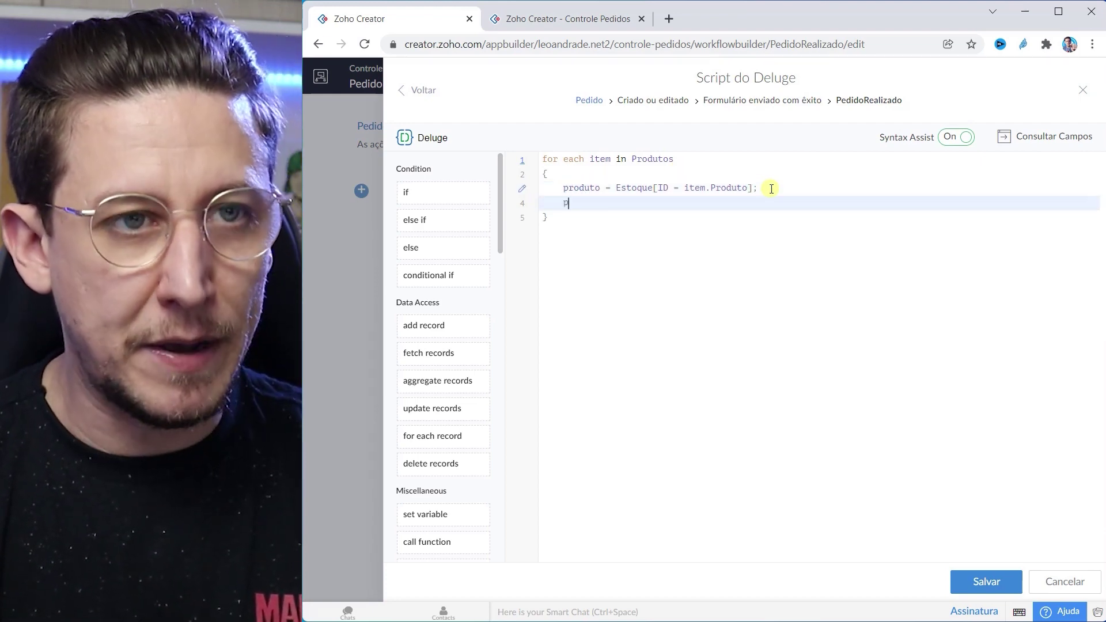
Step: Add 'produto.Quantidade = produto.Quantidade - item.Quantidade' and save the script
type("pro")
key("Return")
type(".Q")
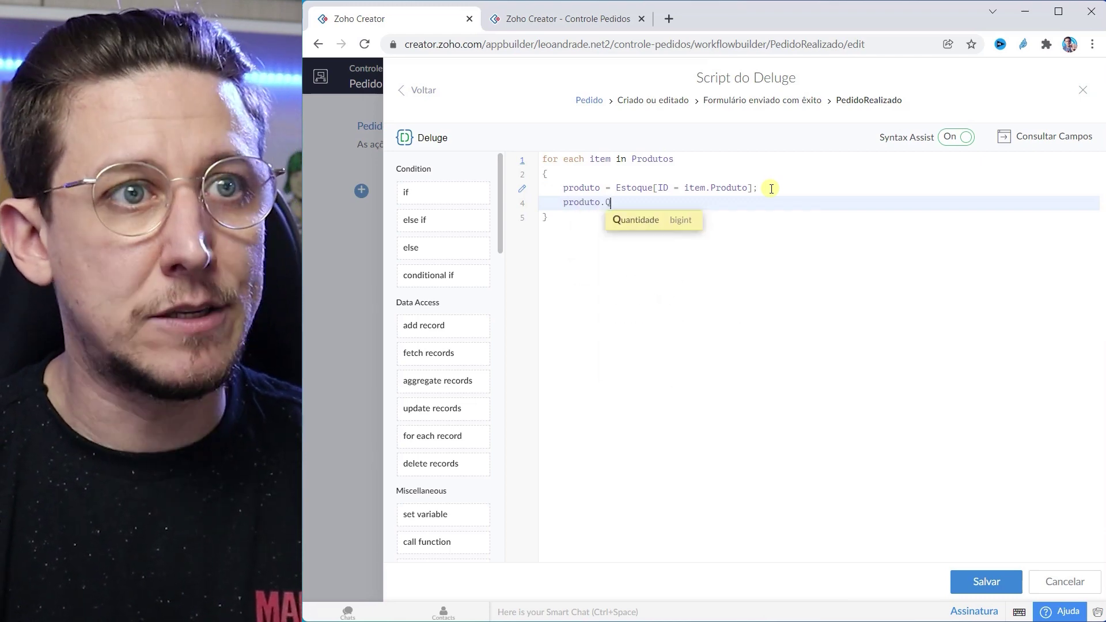
key("Return")
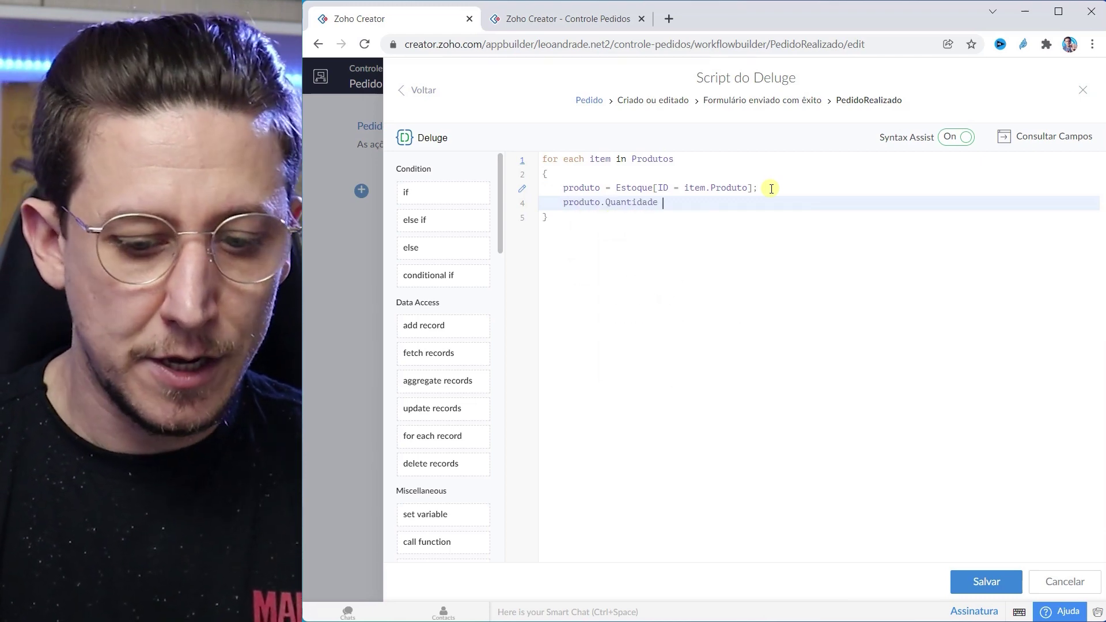
type("= produto.Q")
key("Return")
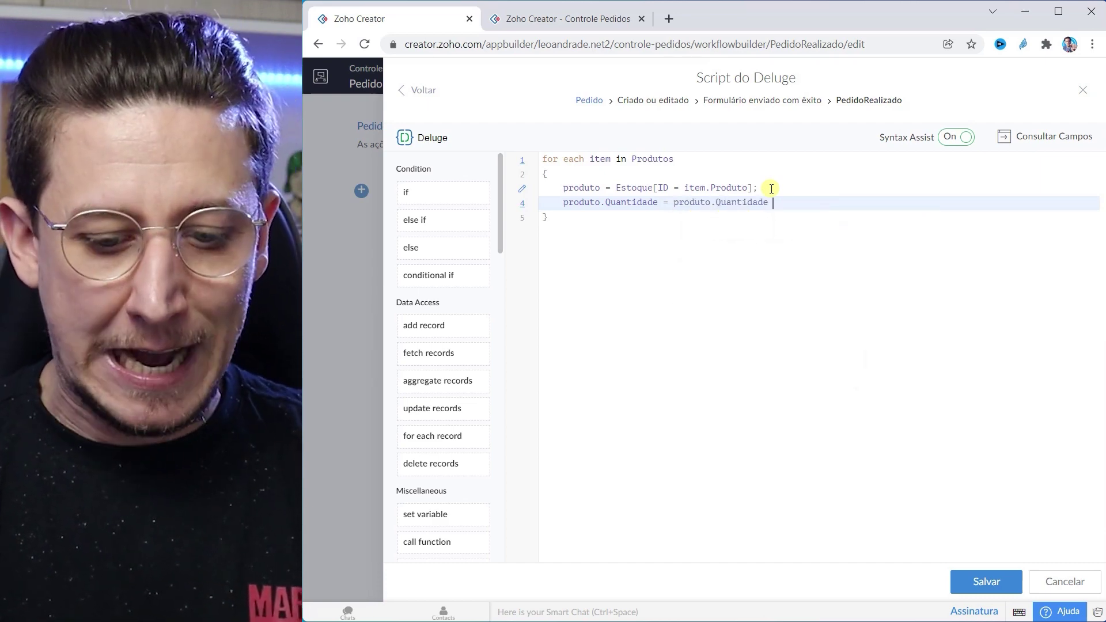
type("- i")
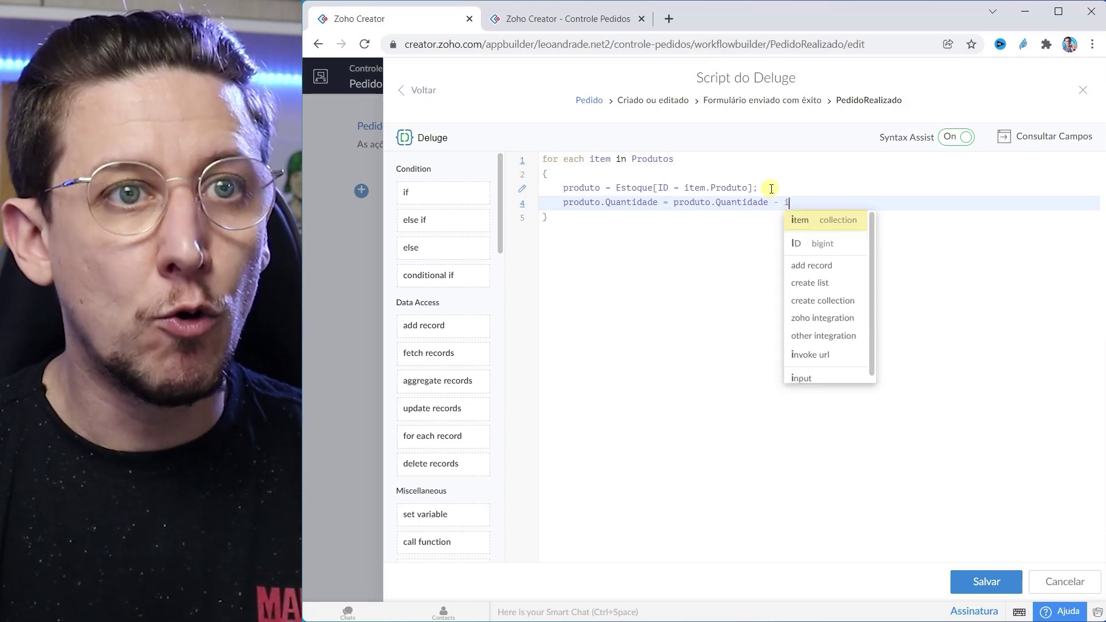
type("tem.")
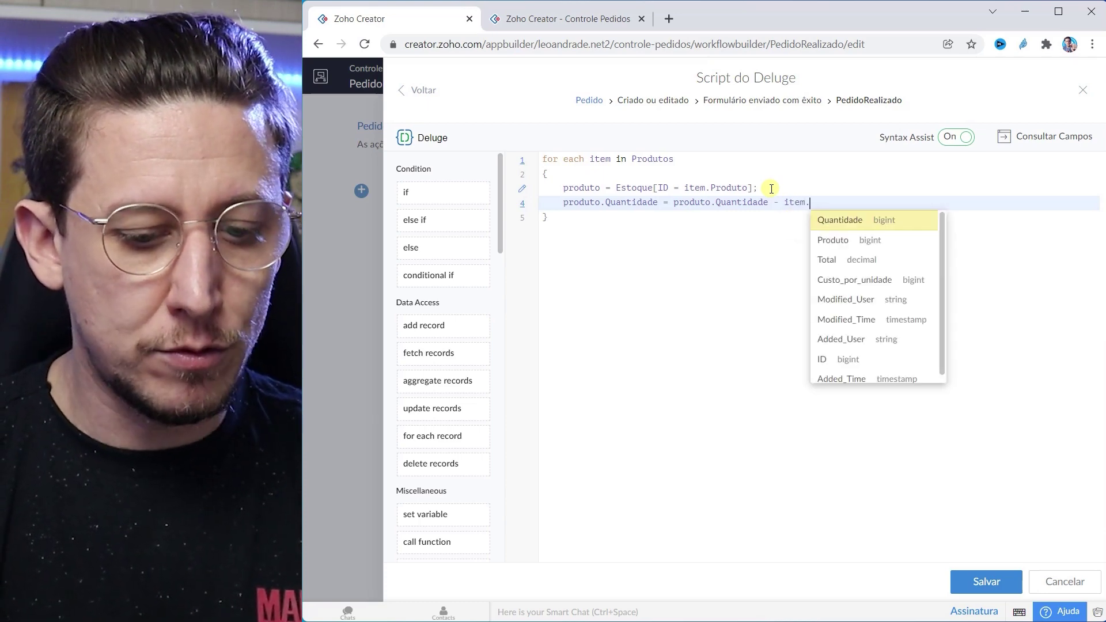
type("Quan")
key("Return")
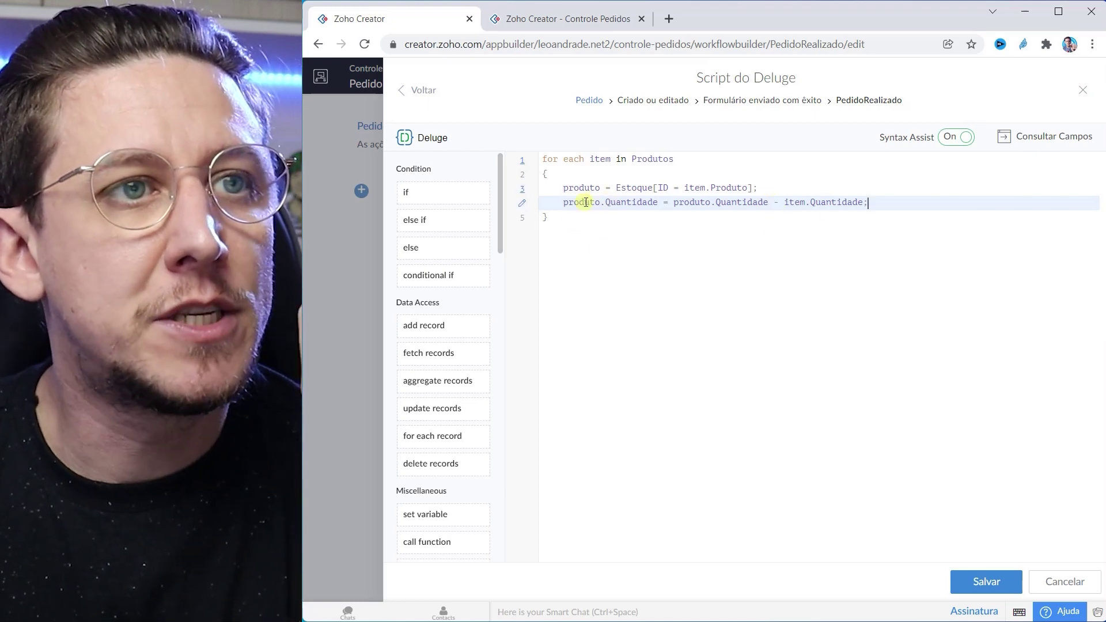
left_click_drag(563, 204, 658, 202)
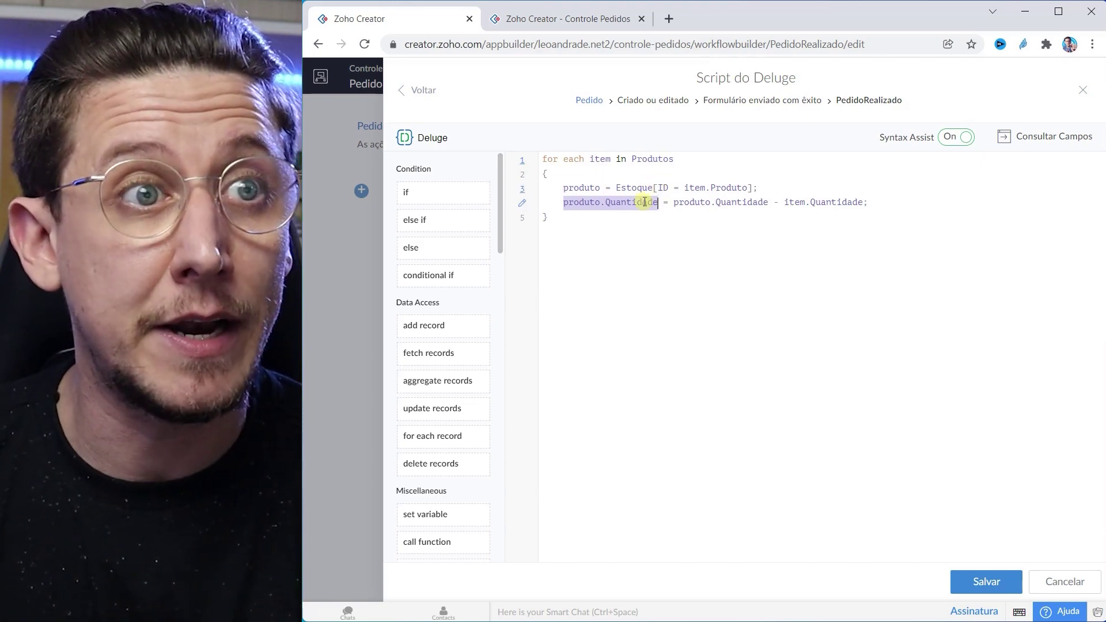
left_click_drag(674, 203, 866, 198)
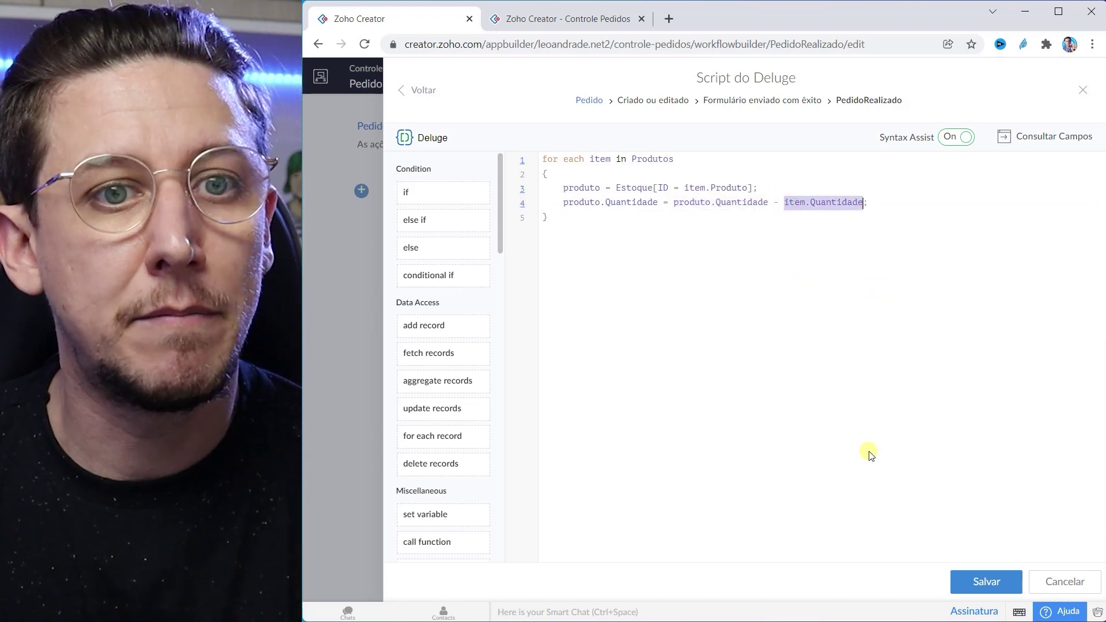
left_click(993, 583)
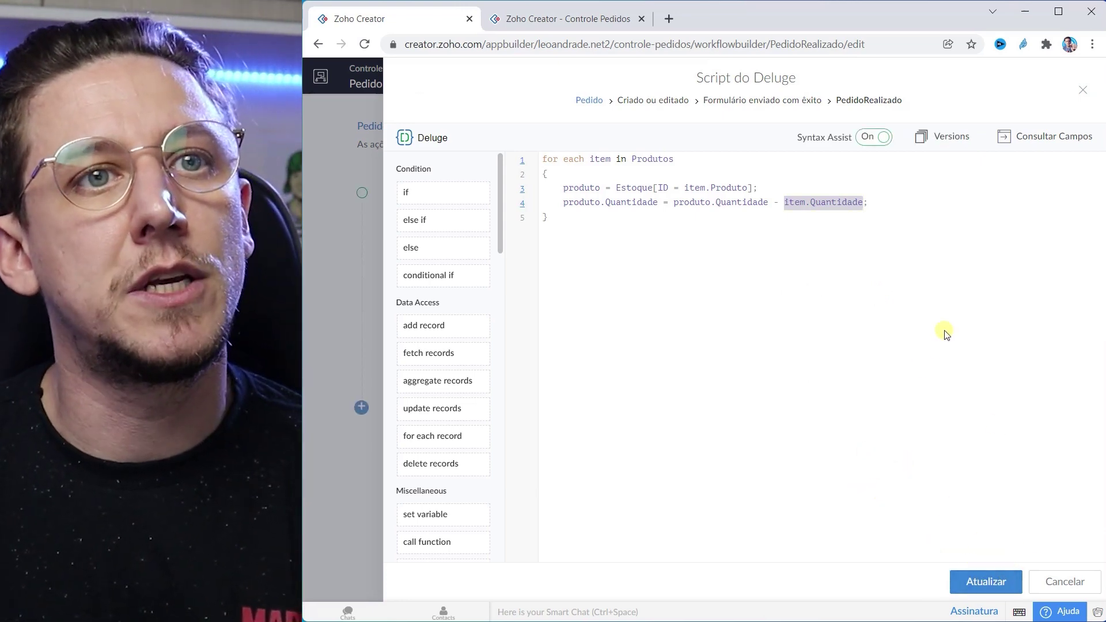
left_click(1083, 91)
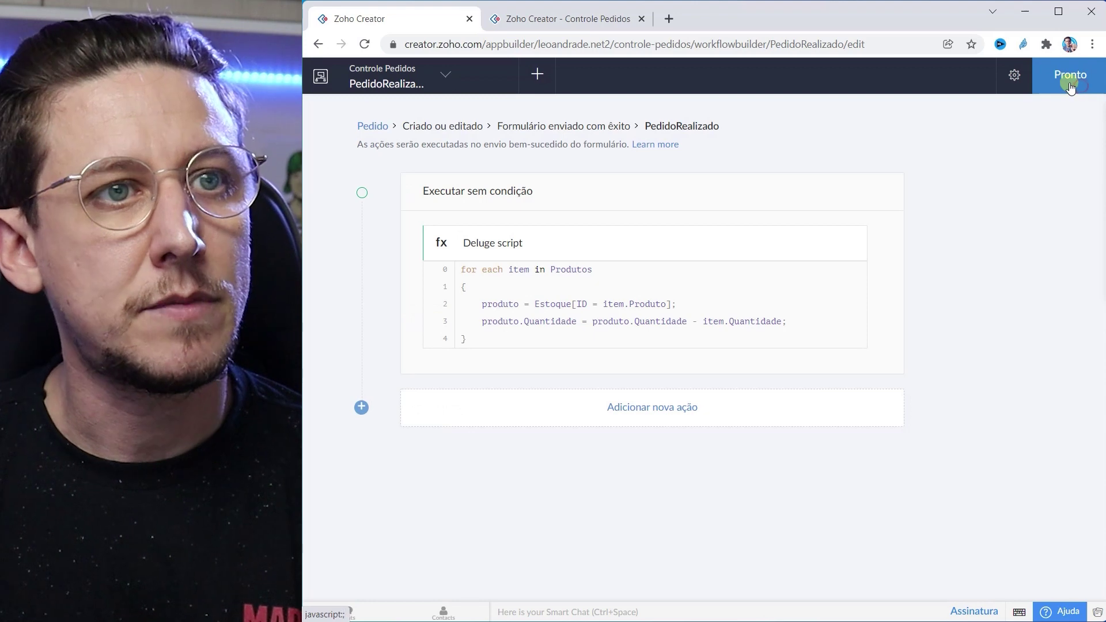
Step: Finish the workflow, reload the live Controle Pedidos app and open the Cliente form
left_click(1079, 77)
left_click(556, 20)
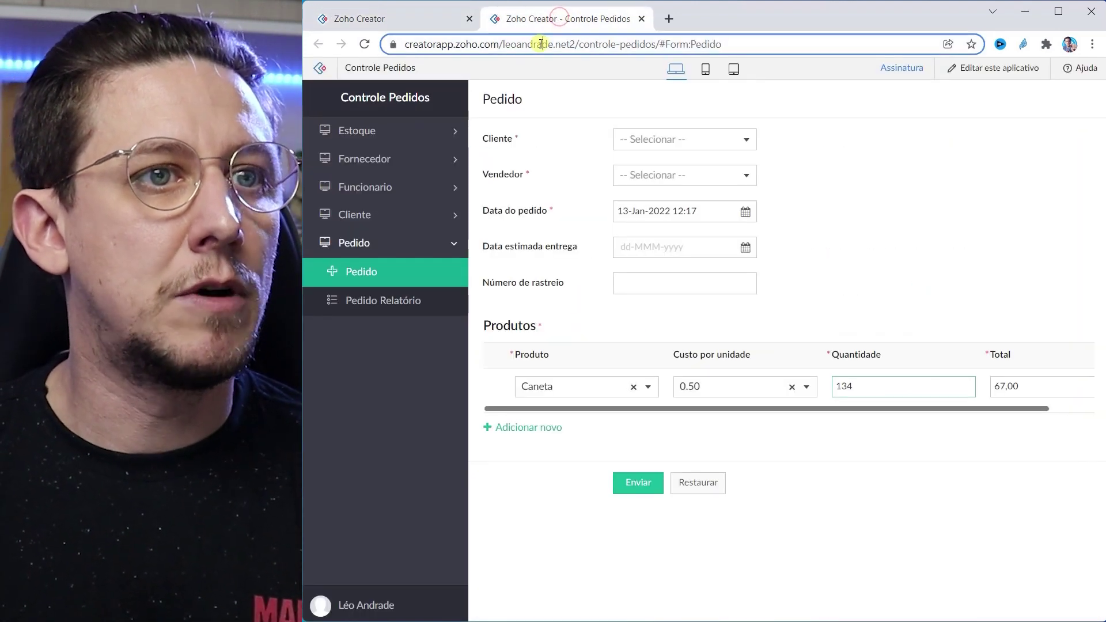
left_click(540, 44)
key("Return")
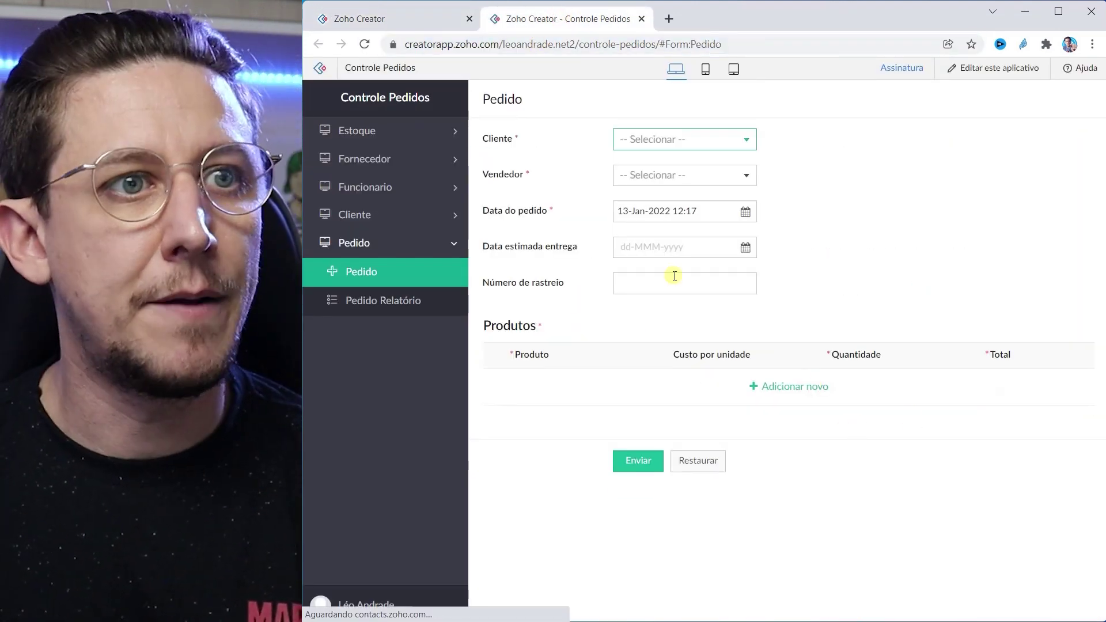
left_click(391, 276)
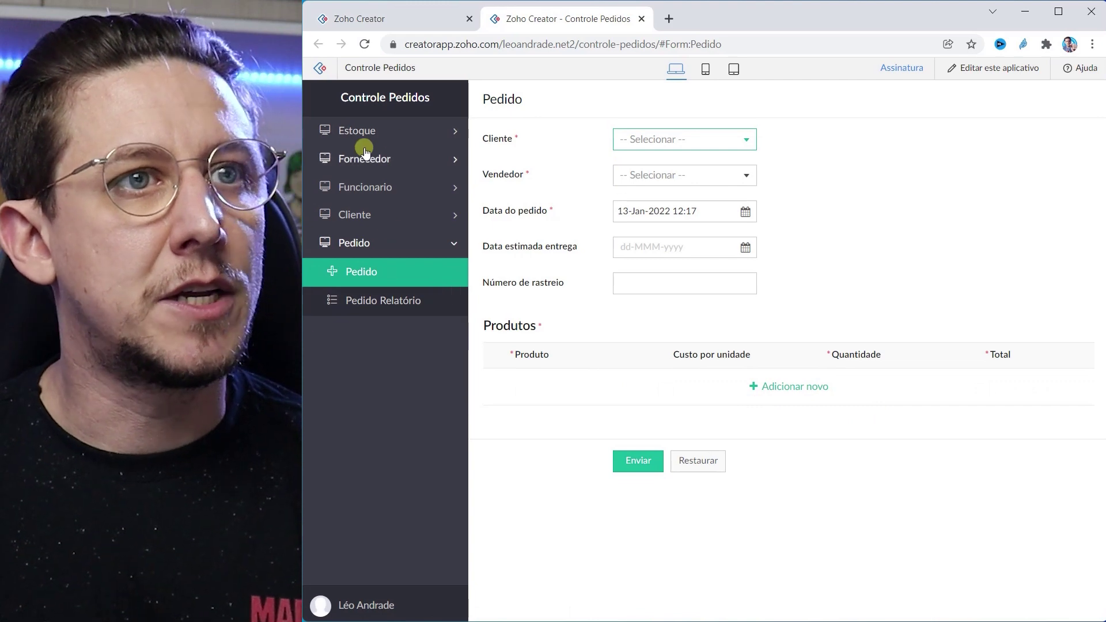
left_click(655, 140)
left_click(803, 138)
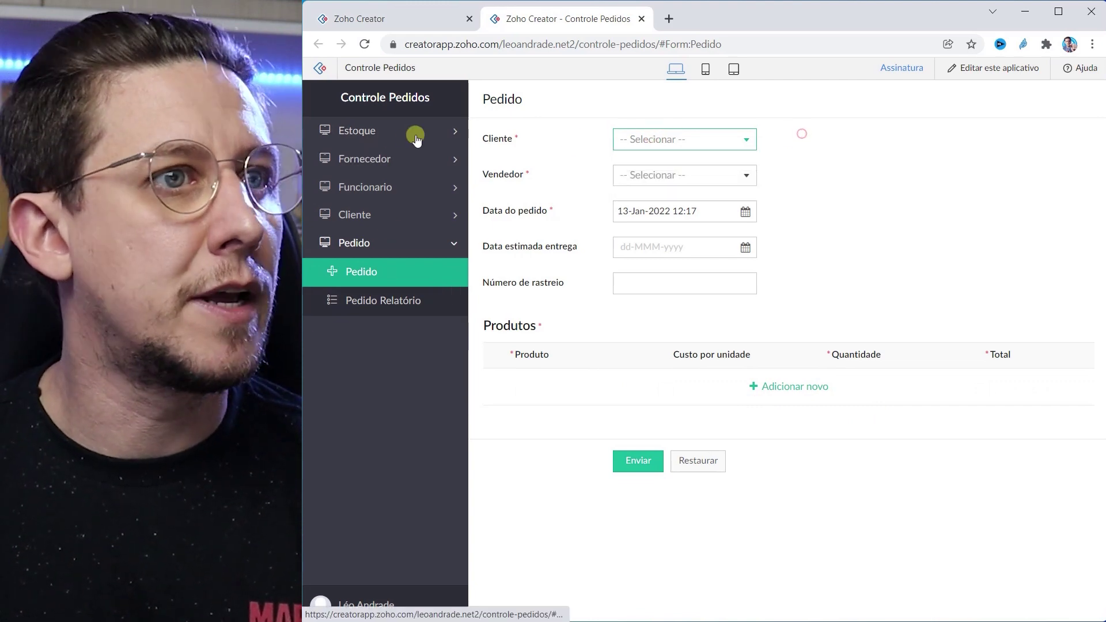
left_click(369, 215)
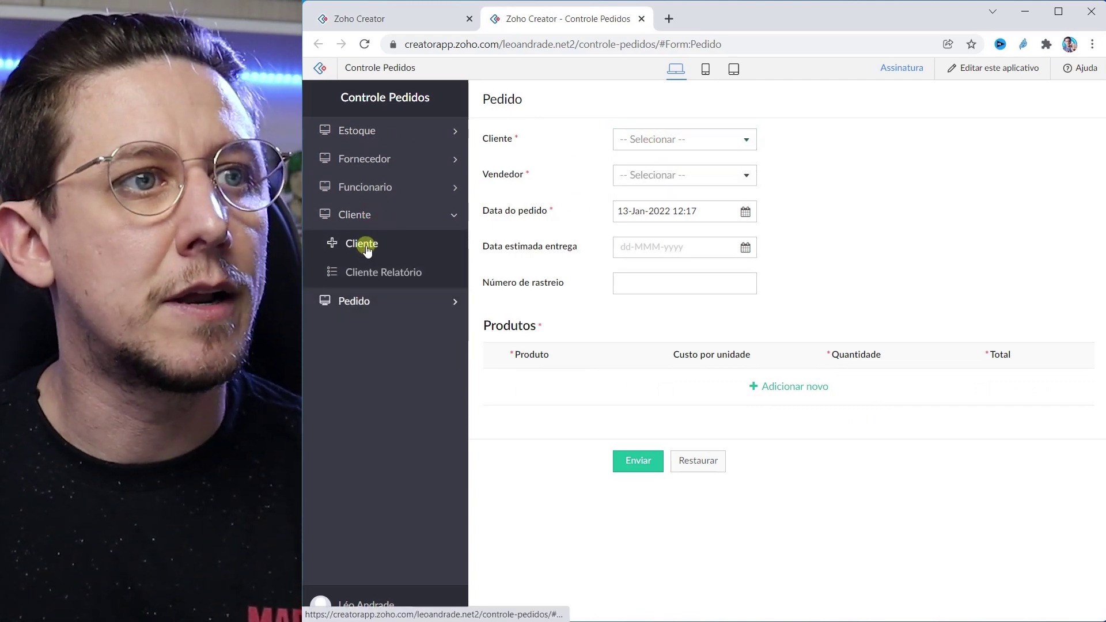
left_click(361, 245)
left_click(599, 142)
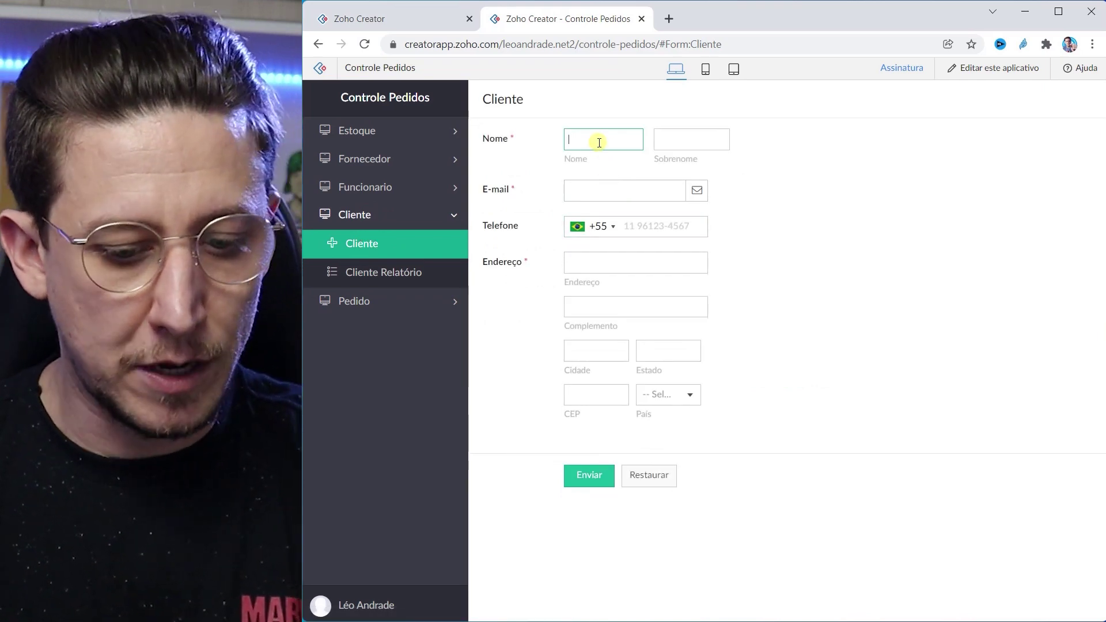
Step: Fill in the customer's first name, e-mail, phone number and street address
type("Al")
key("Down")
key("Return")
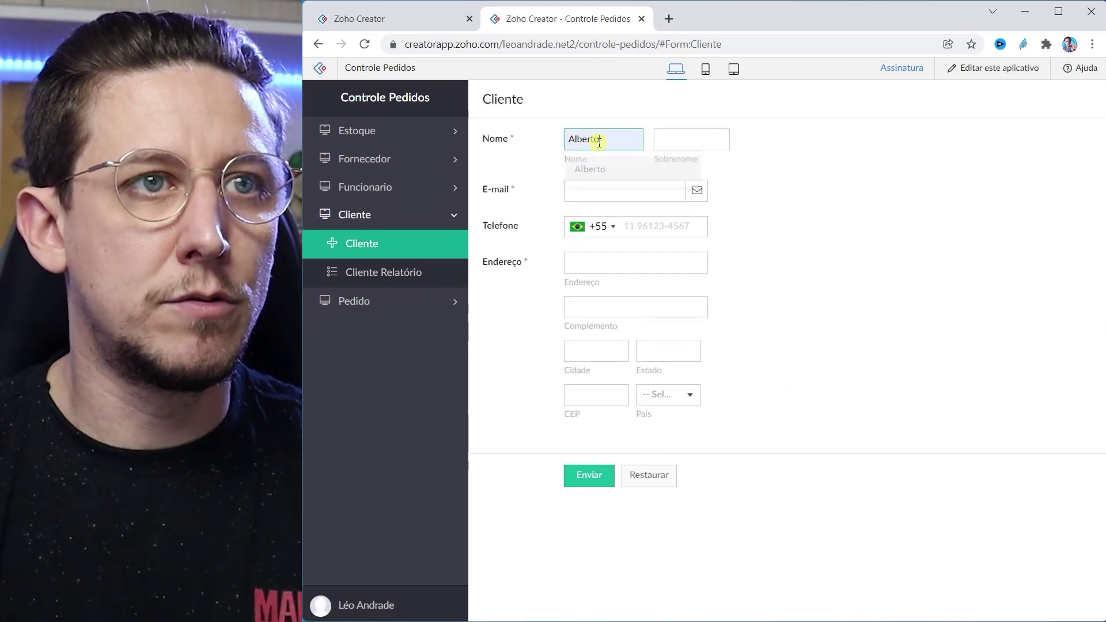
key("Tab")
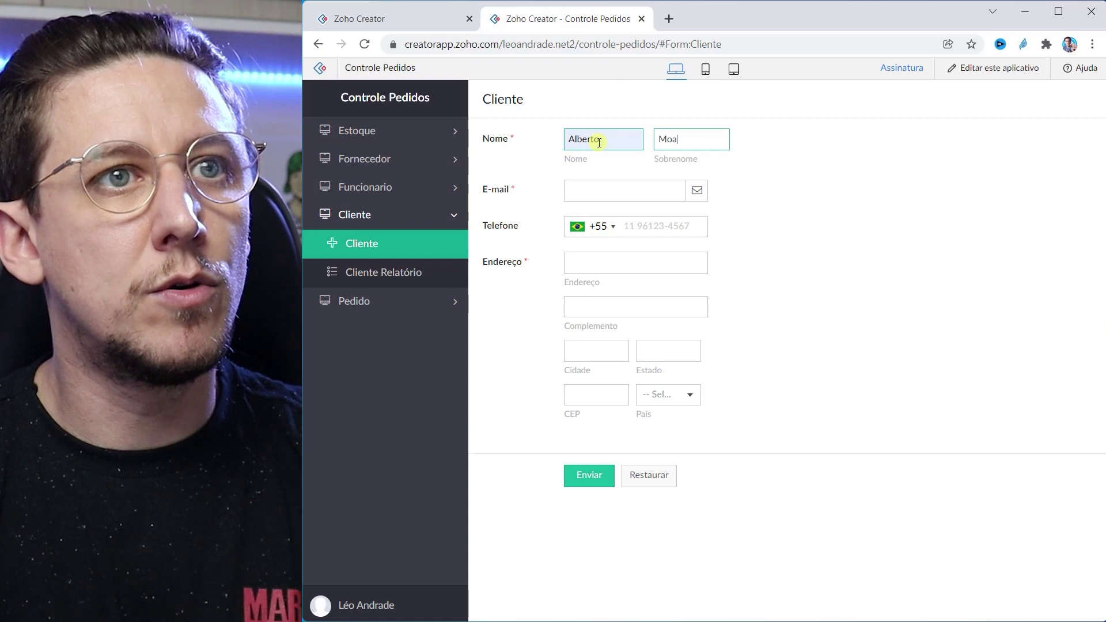
key("Tab")
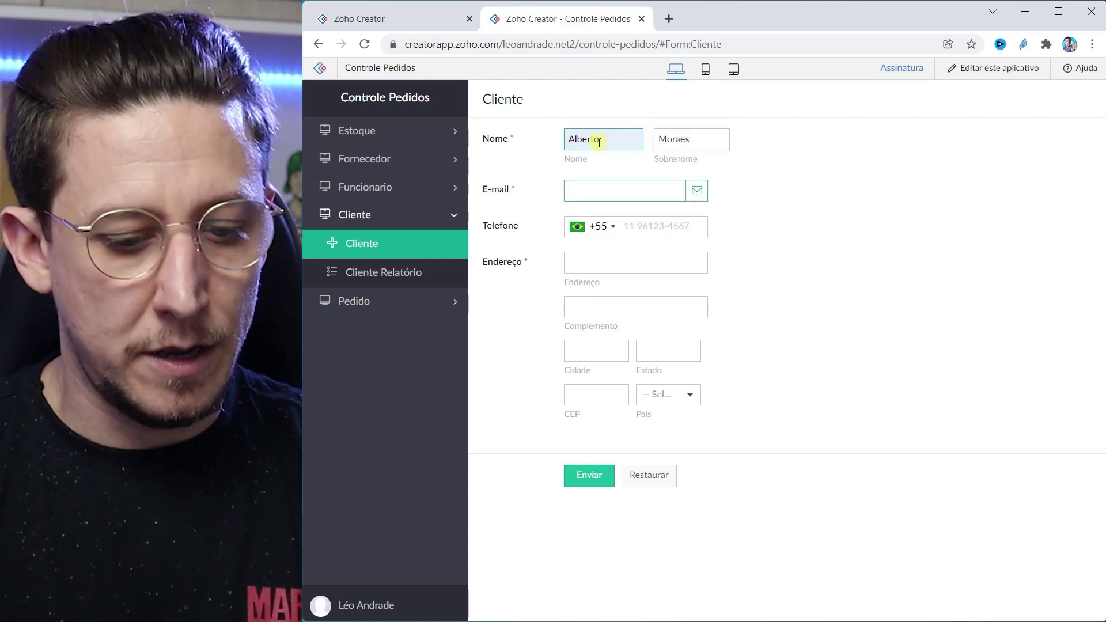
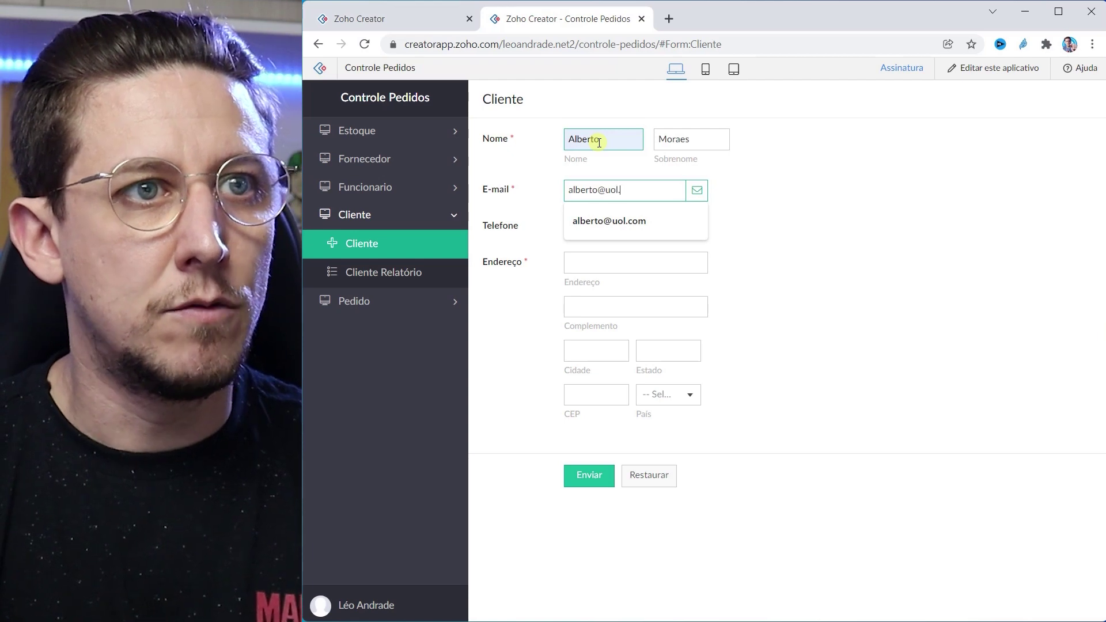
key("Tab")
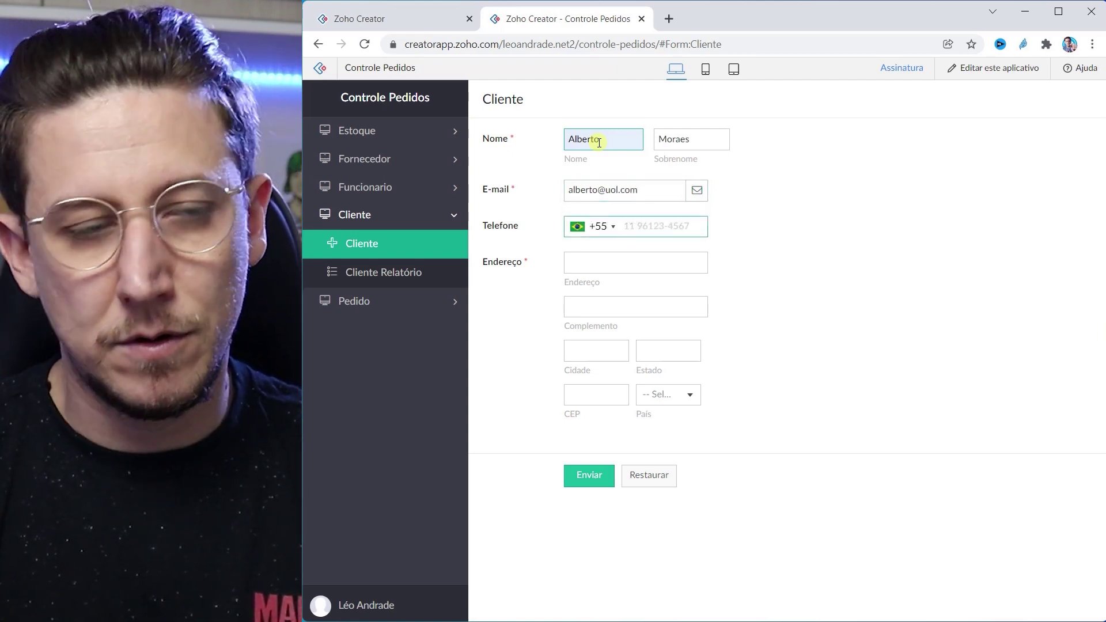
type("11999999999")
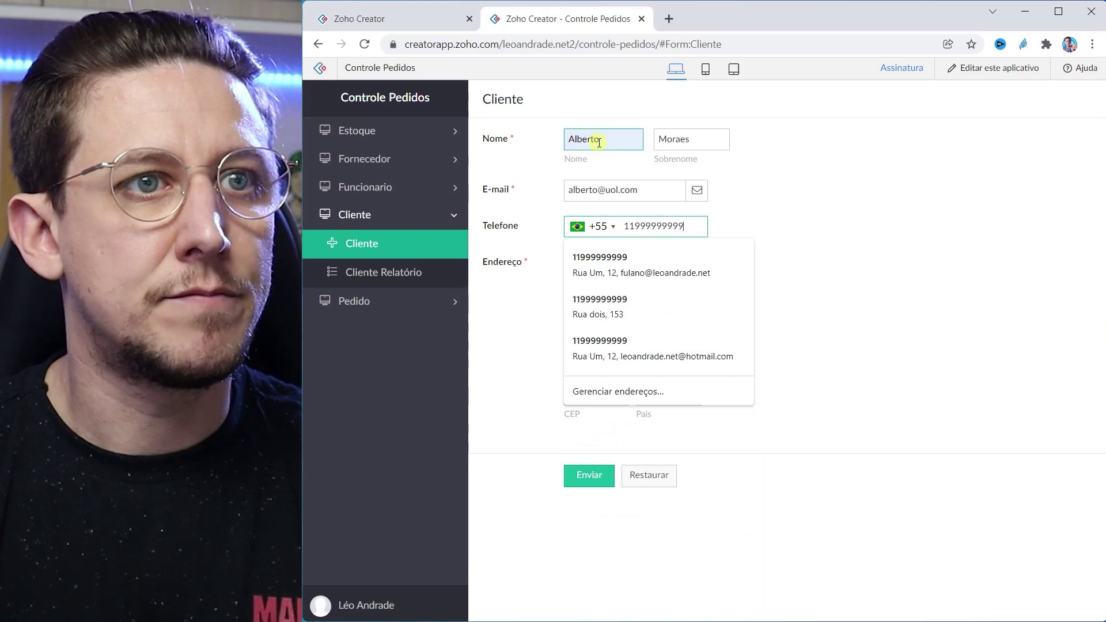
key("Tab")
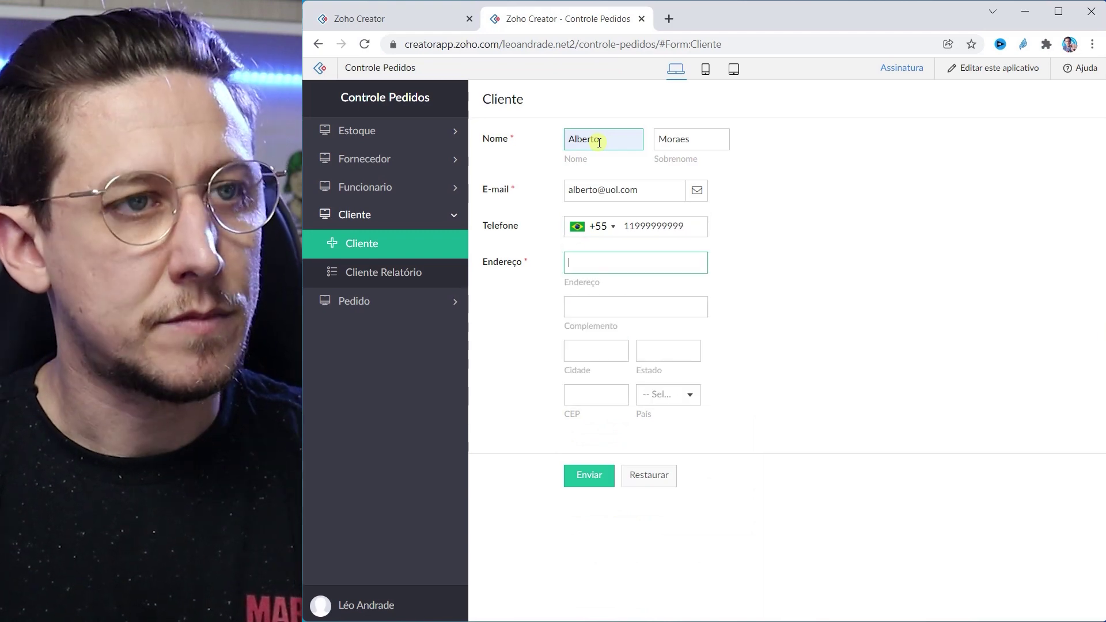
key("Tab")
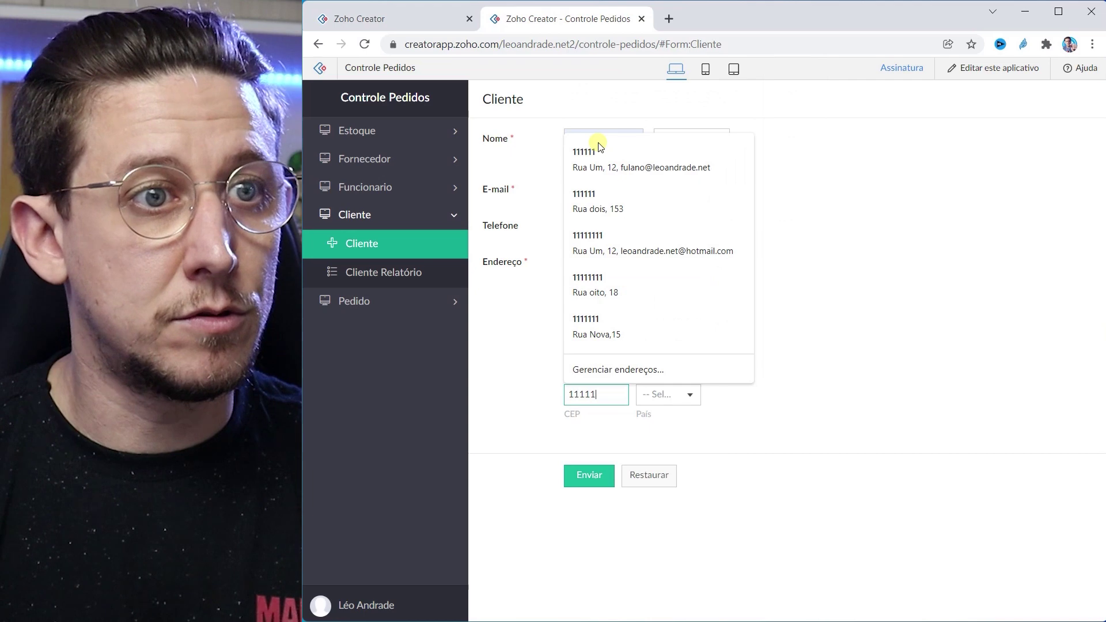
type("11")
key("Tab")
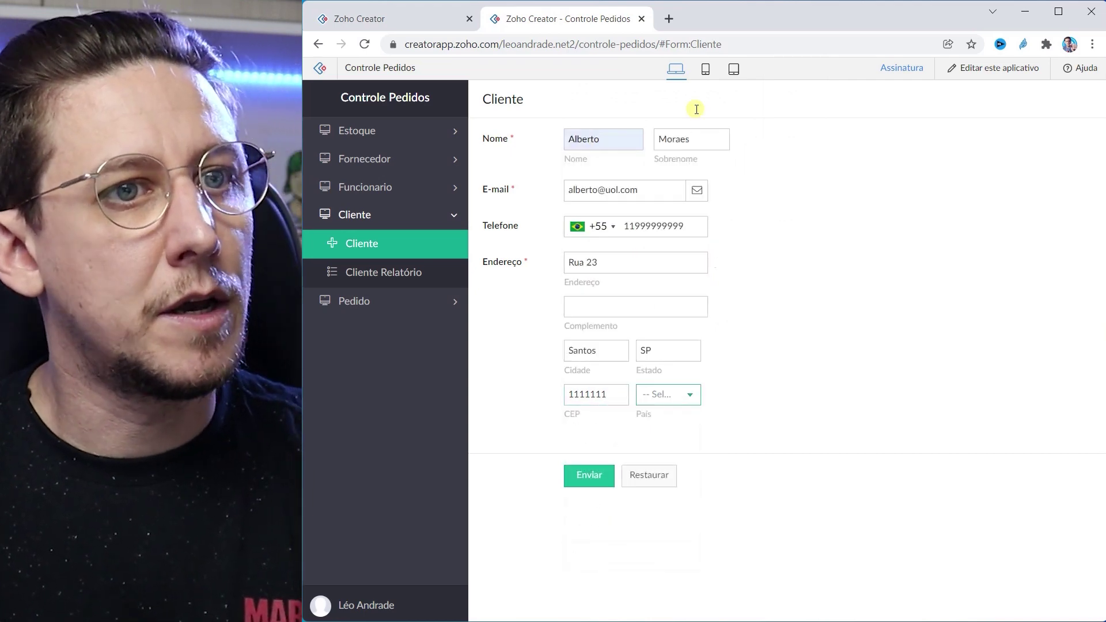
Step: Choose Brazil as the country and submit the customer record
left_click(664, 406)
type("bras")
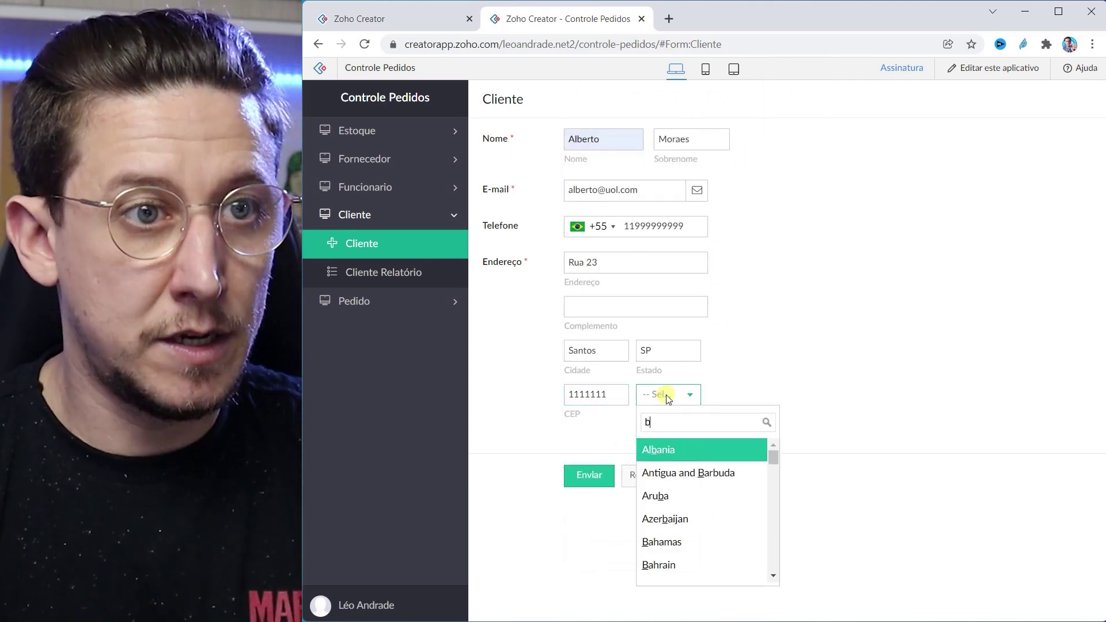
key("BackSpace")
left_click(662, 446)
left_click(588, 475)
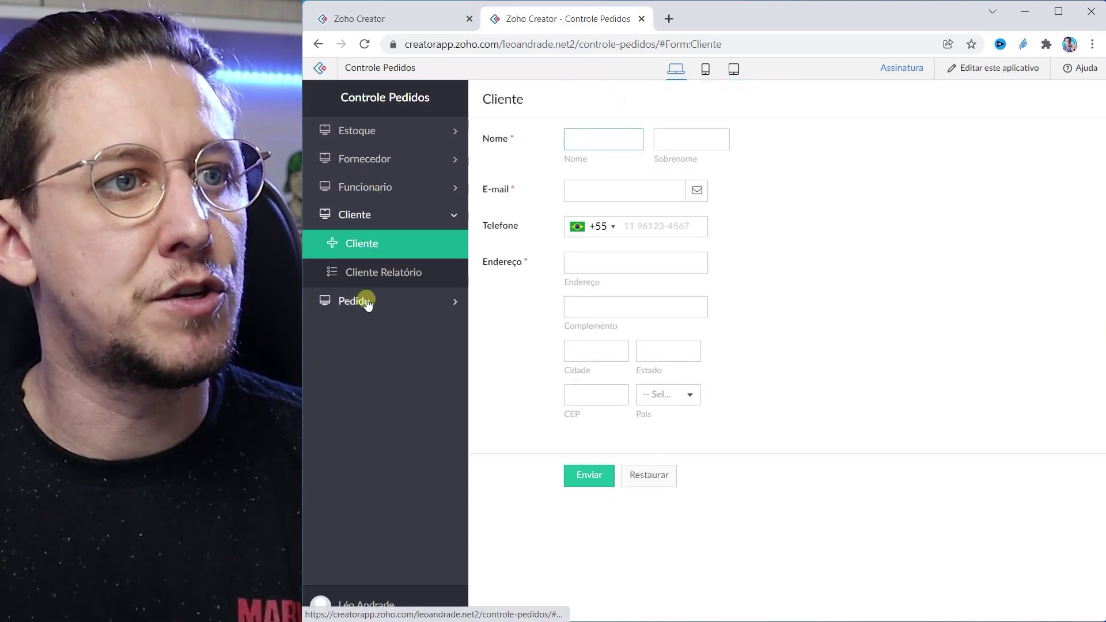
Step: Open the Estoque Relatório to check Caneta stock at 135
left_click(368, 301)
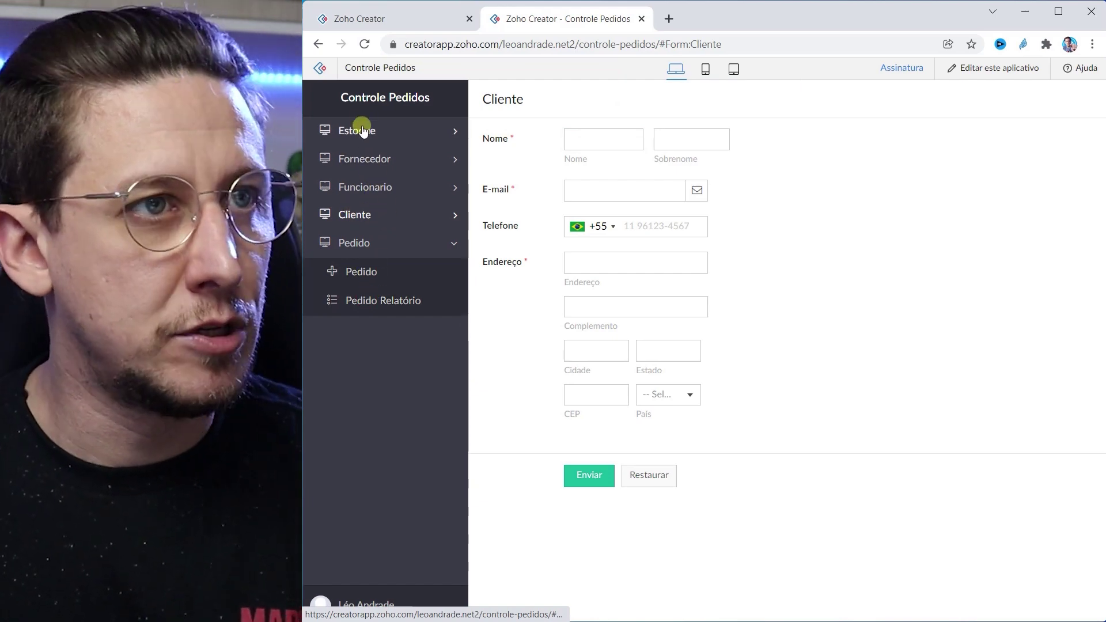
left_click(358, 130)
left_click(368, 188)
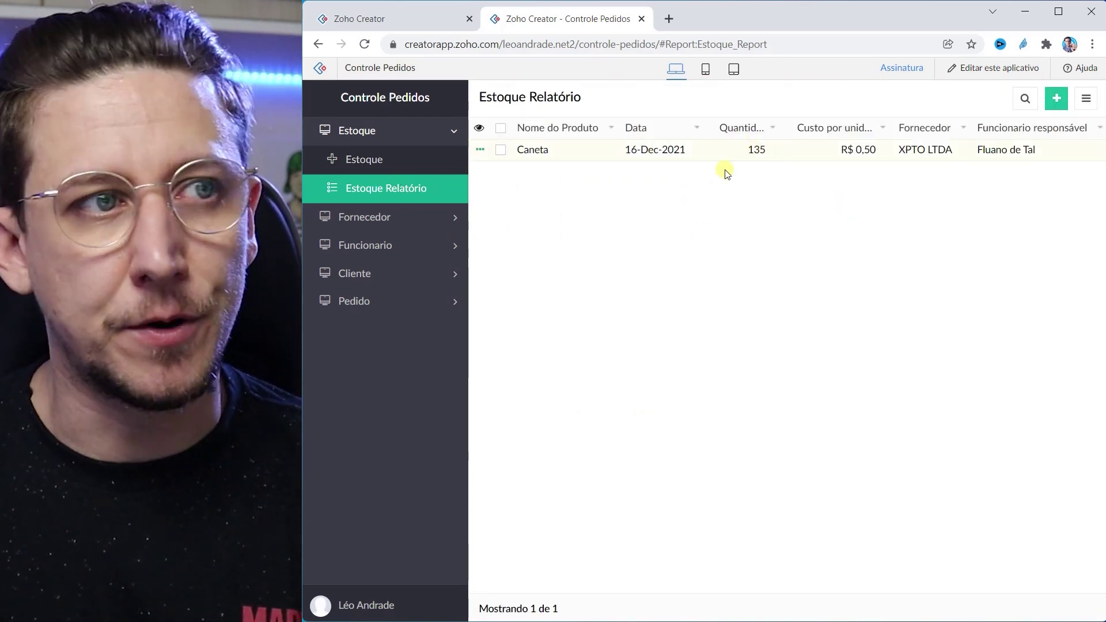
Step: Start a new Pedido order for the new customer and pick its seller
left_click(450, 301)
left_click(369, 273)
left_click(685, 141)
left_click(655, 166)
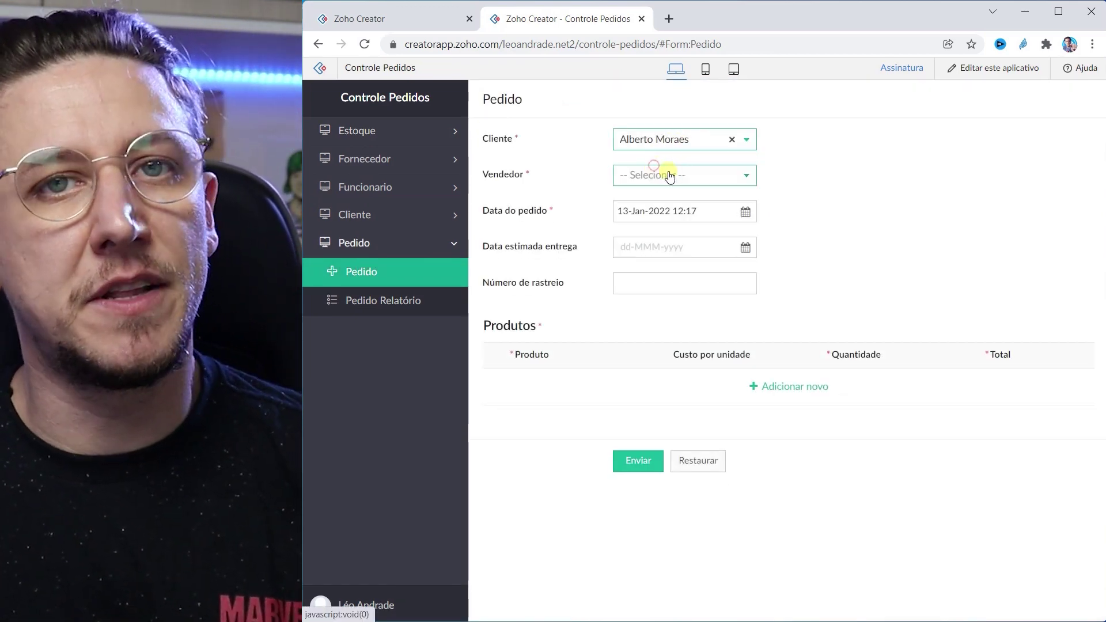
left_click(660, 174)
left_click(646, 202)
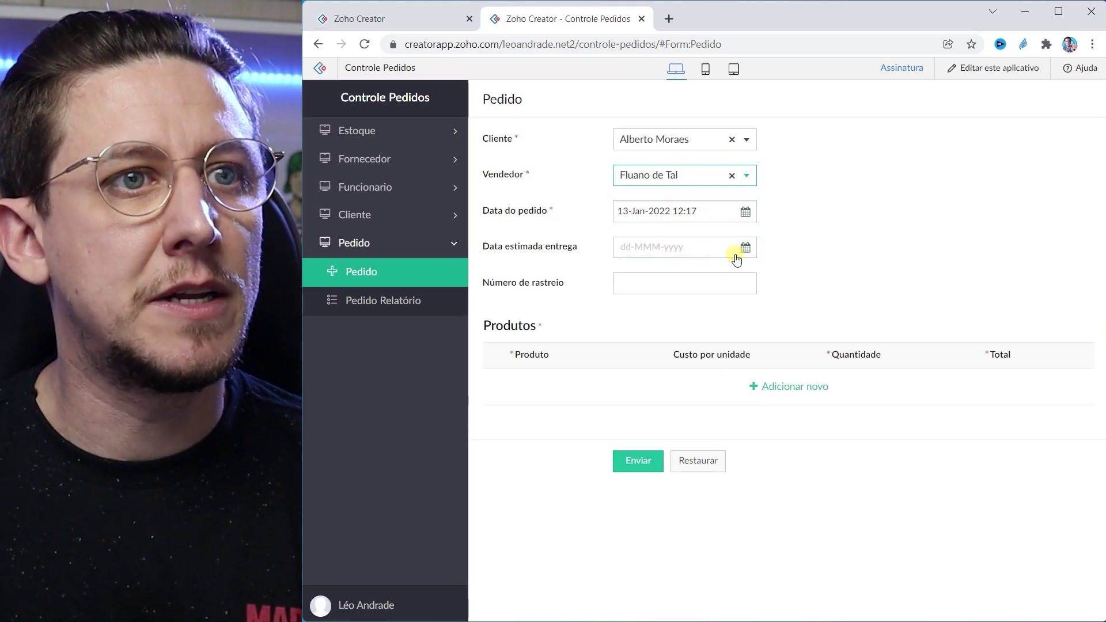
Step: Add 23 Caneta to the order, totalling 11,50, and submit it
left_click(797, 387)
left_click(646, 389)
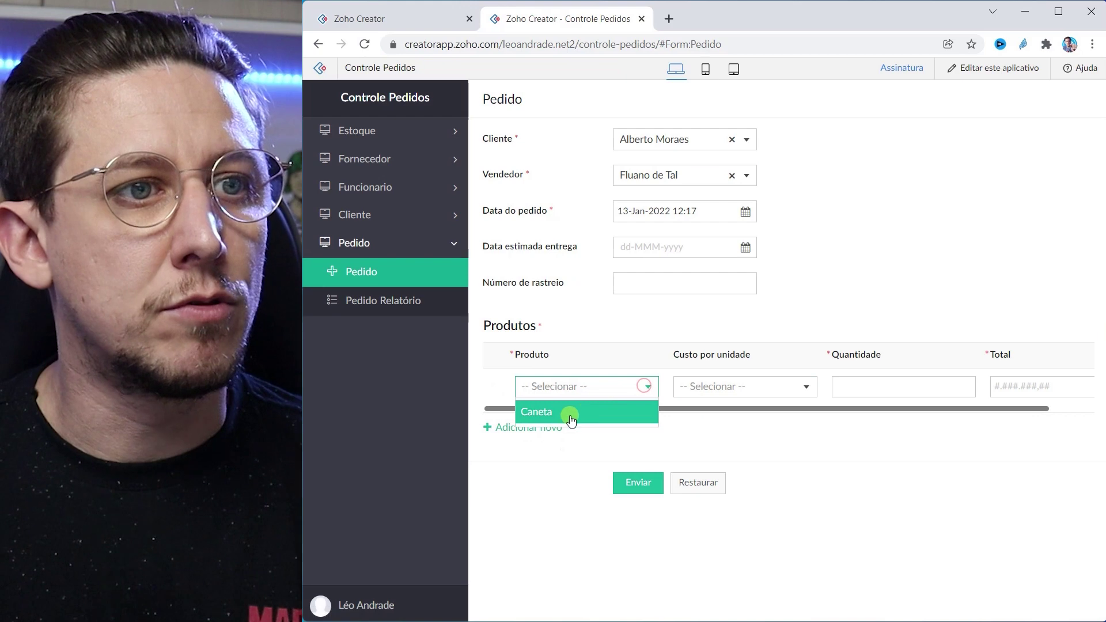
left_click(562, 414)
left_click(901, 381)
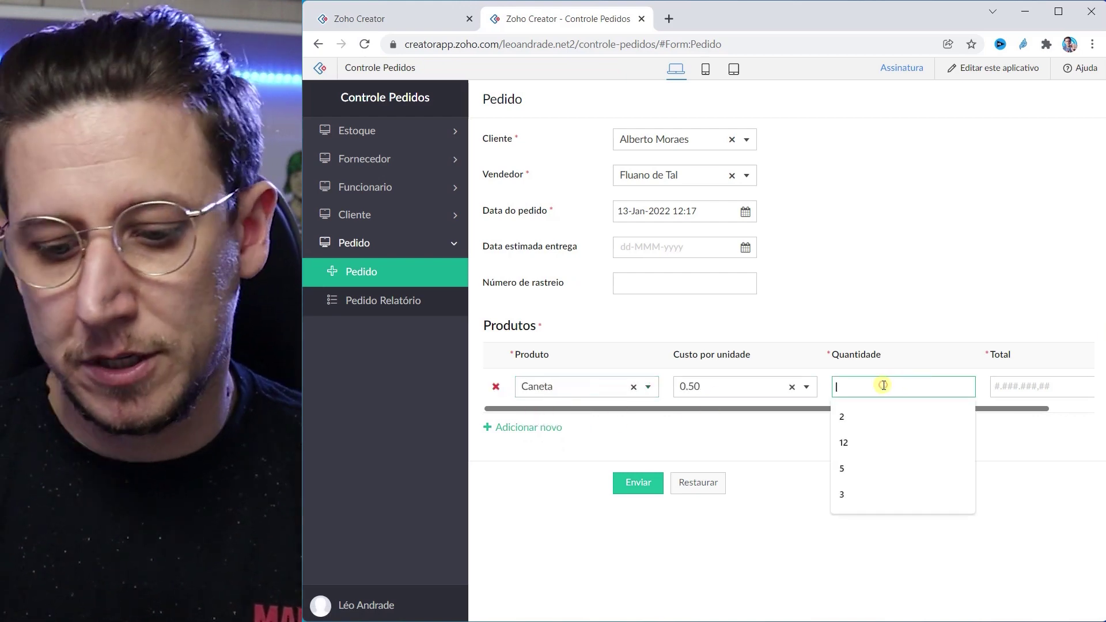
type("23")
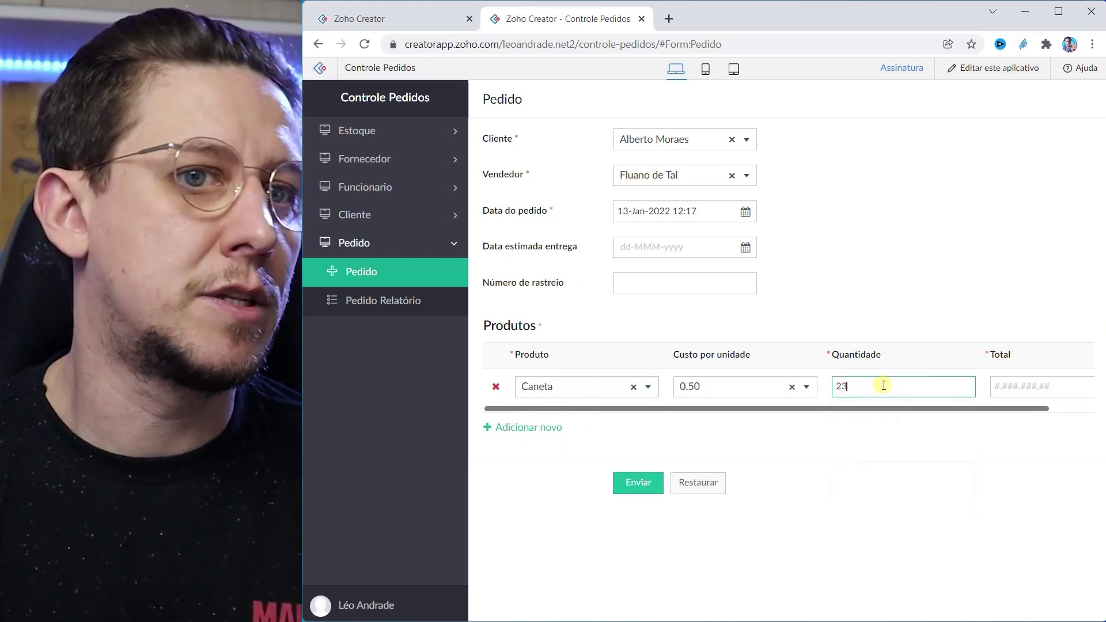
left_click(857, 403)
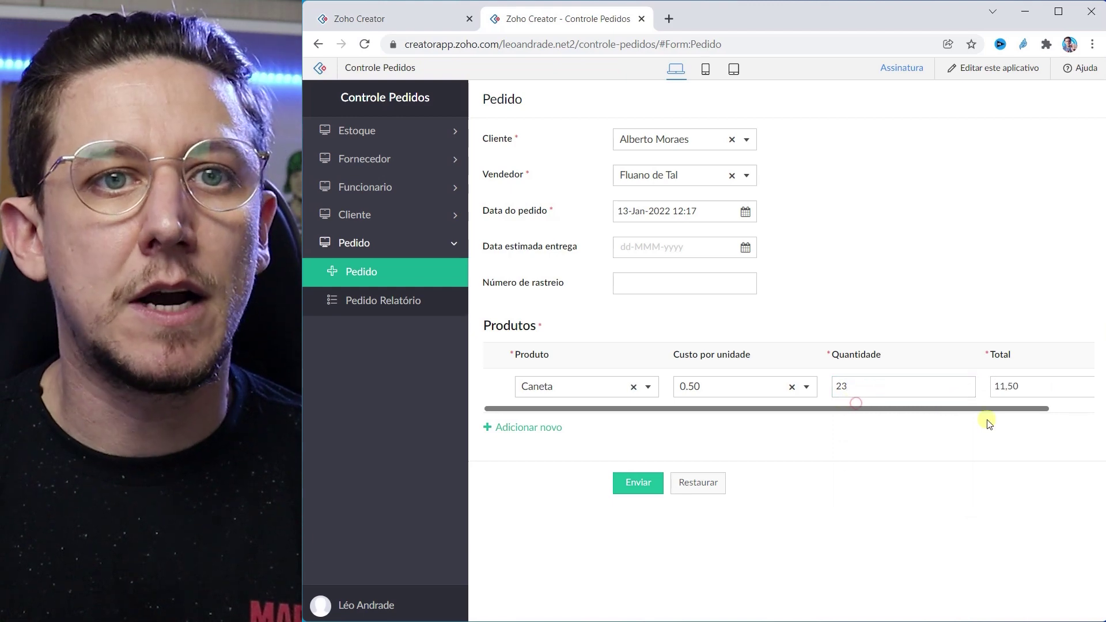
left_click(639, 484)
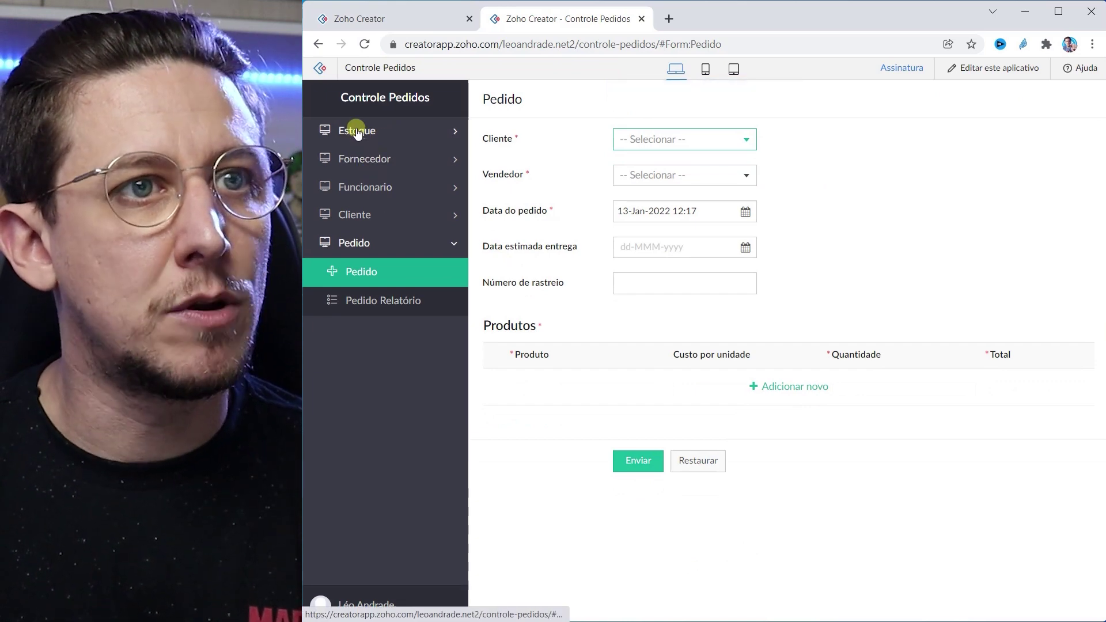
left_click(359, 132)
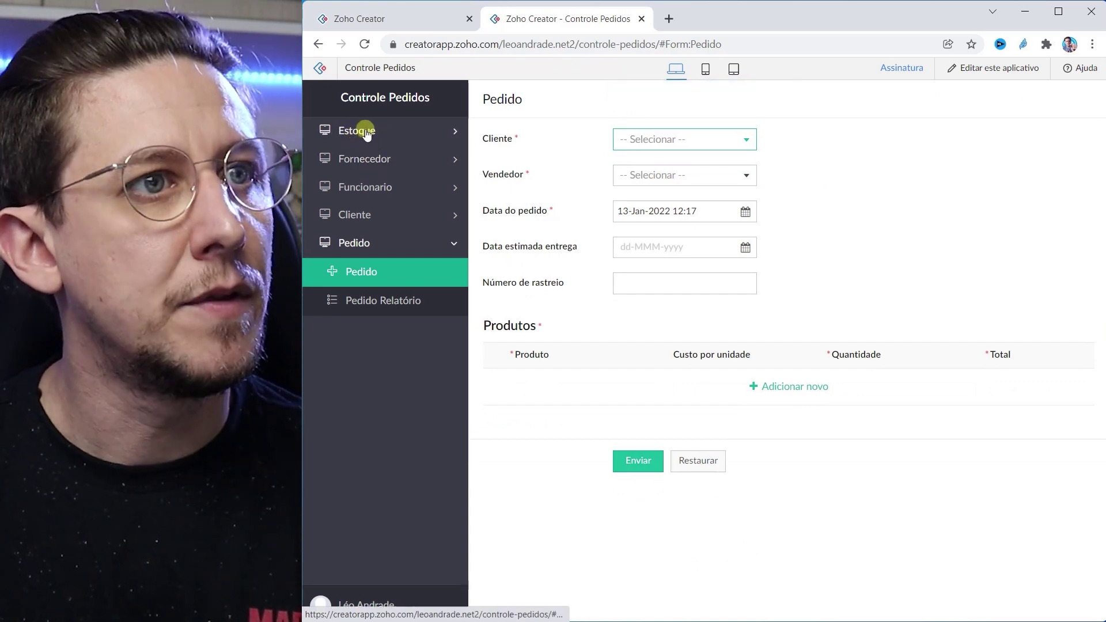
Step: Open the Estoque Relatório and confirm Caneta's Quantidade now reads 112
left_click(361, 184)
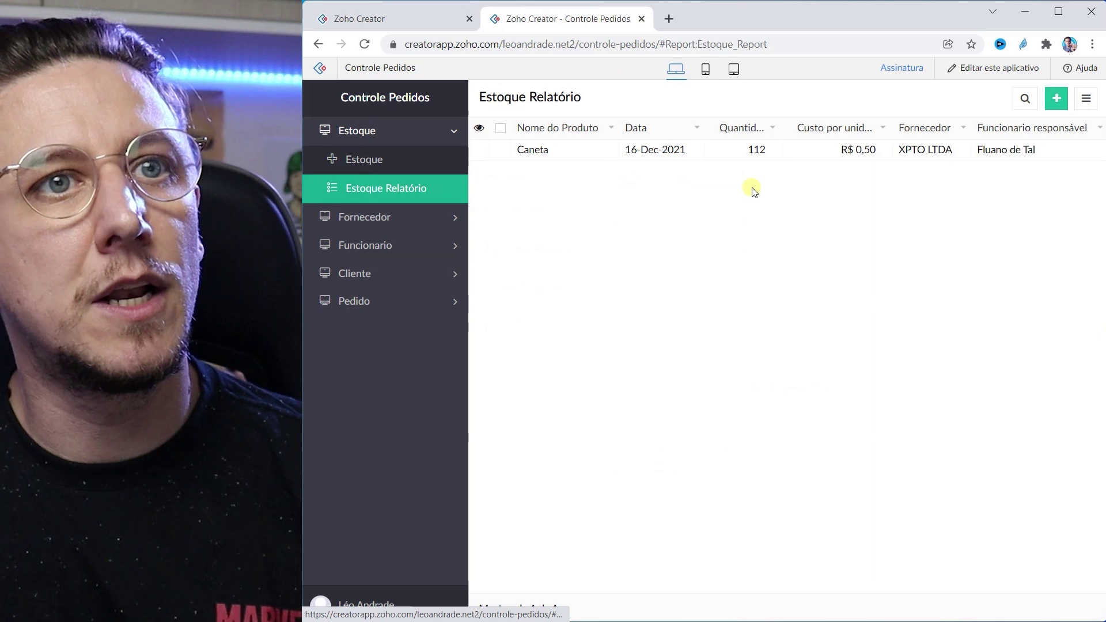
double_click(746, 153)
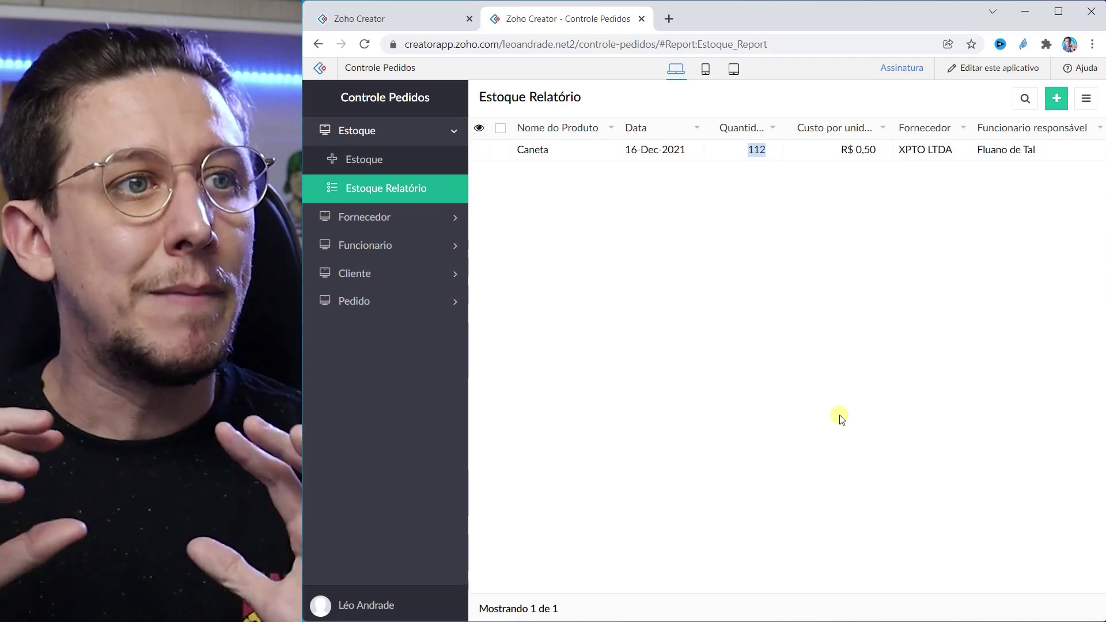
left_click(366, 133)
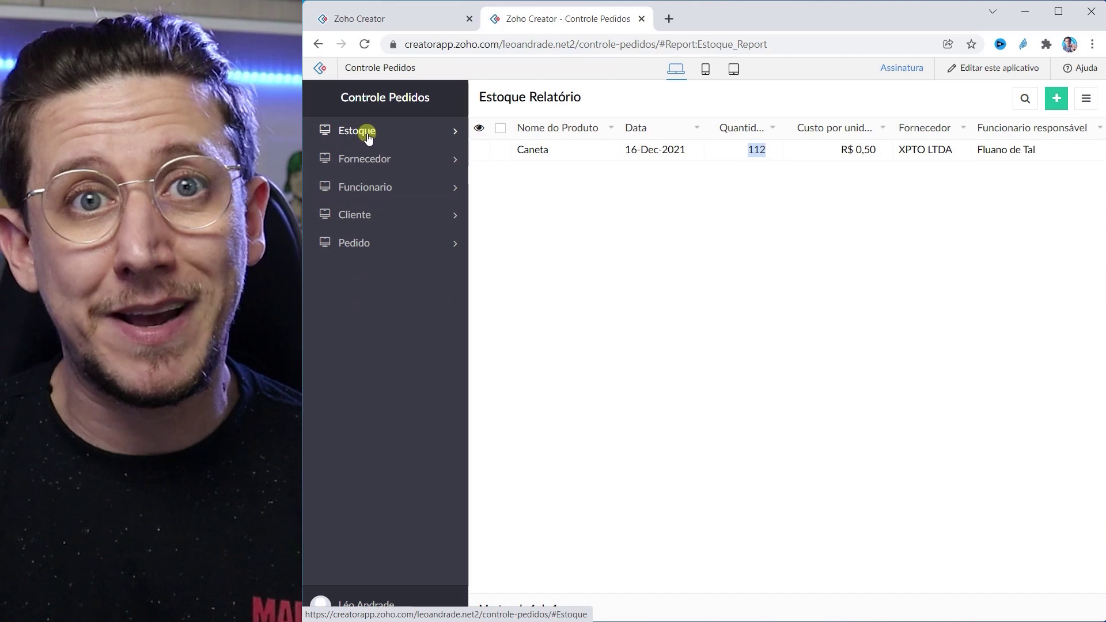